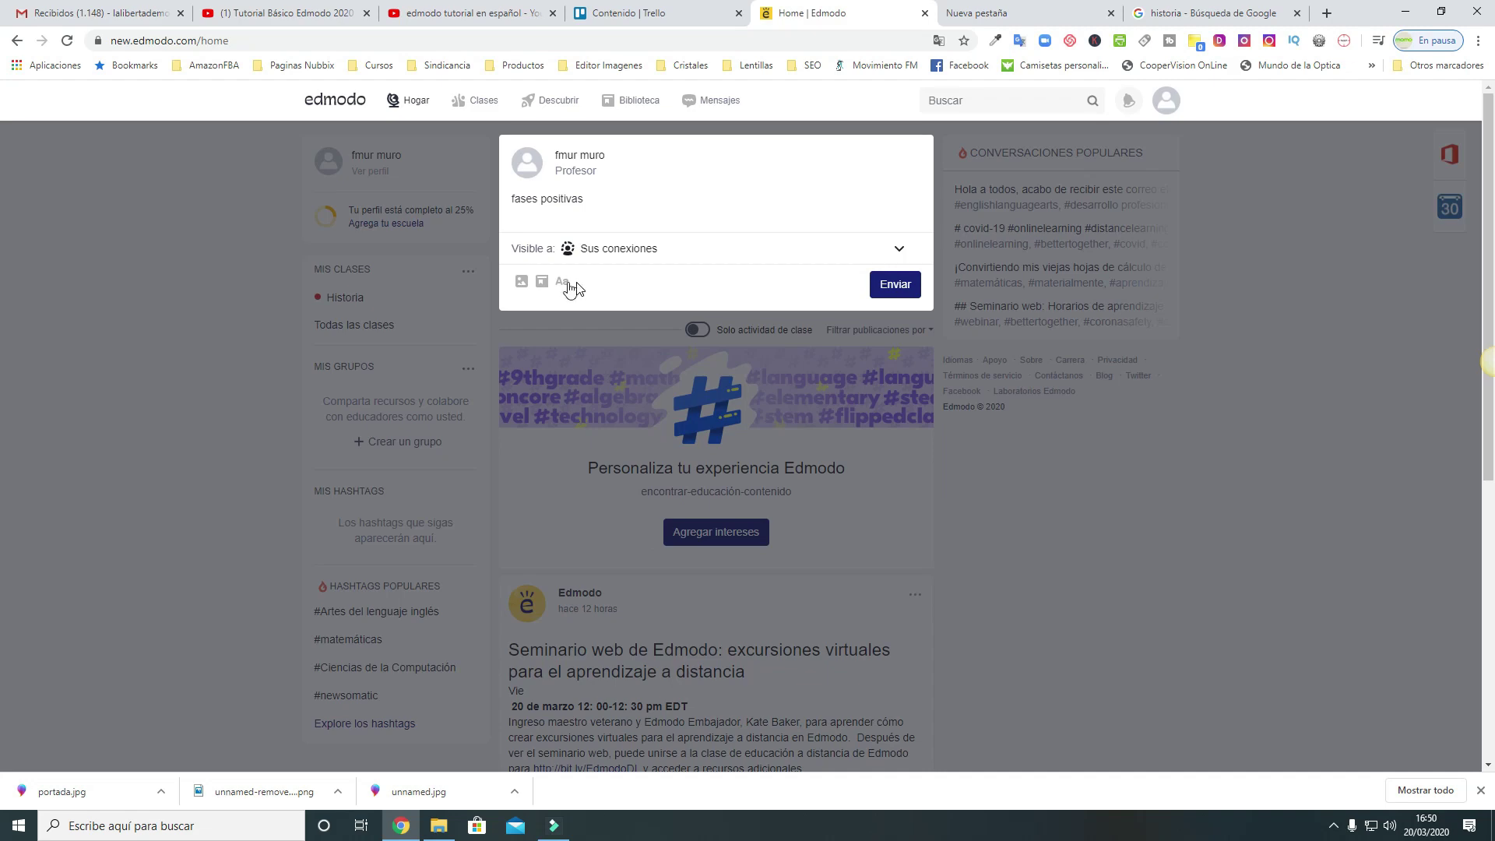
Attach the Instagram-for-business thumbnail and publish the 'fases positivas' post to the home feed
left_click(521, 282)
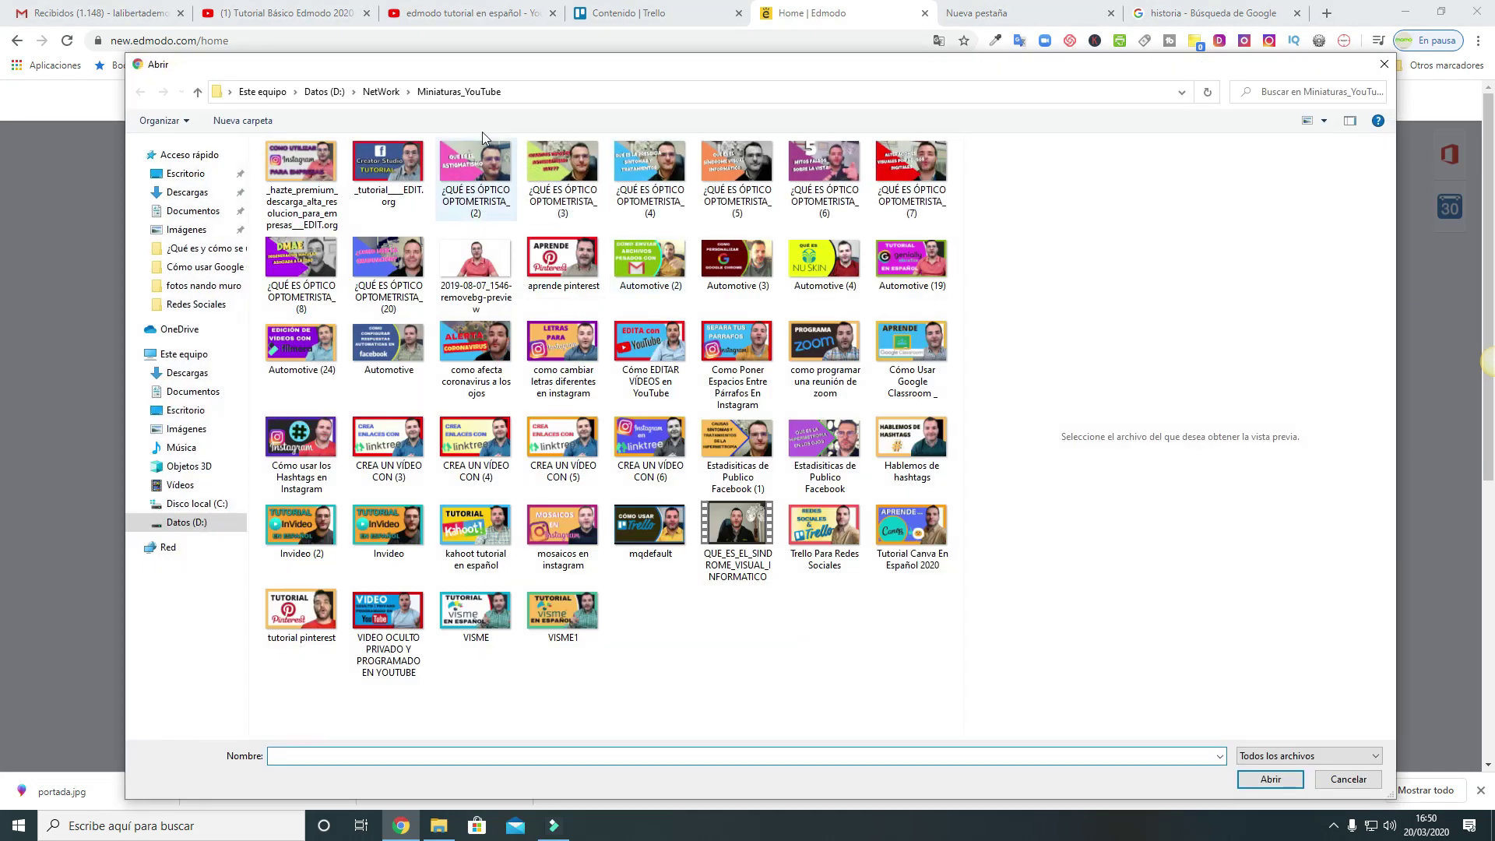
left_click(303, 164)
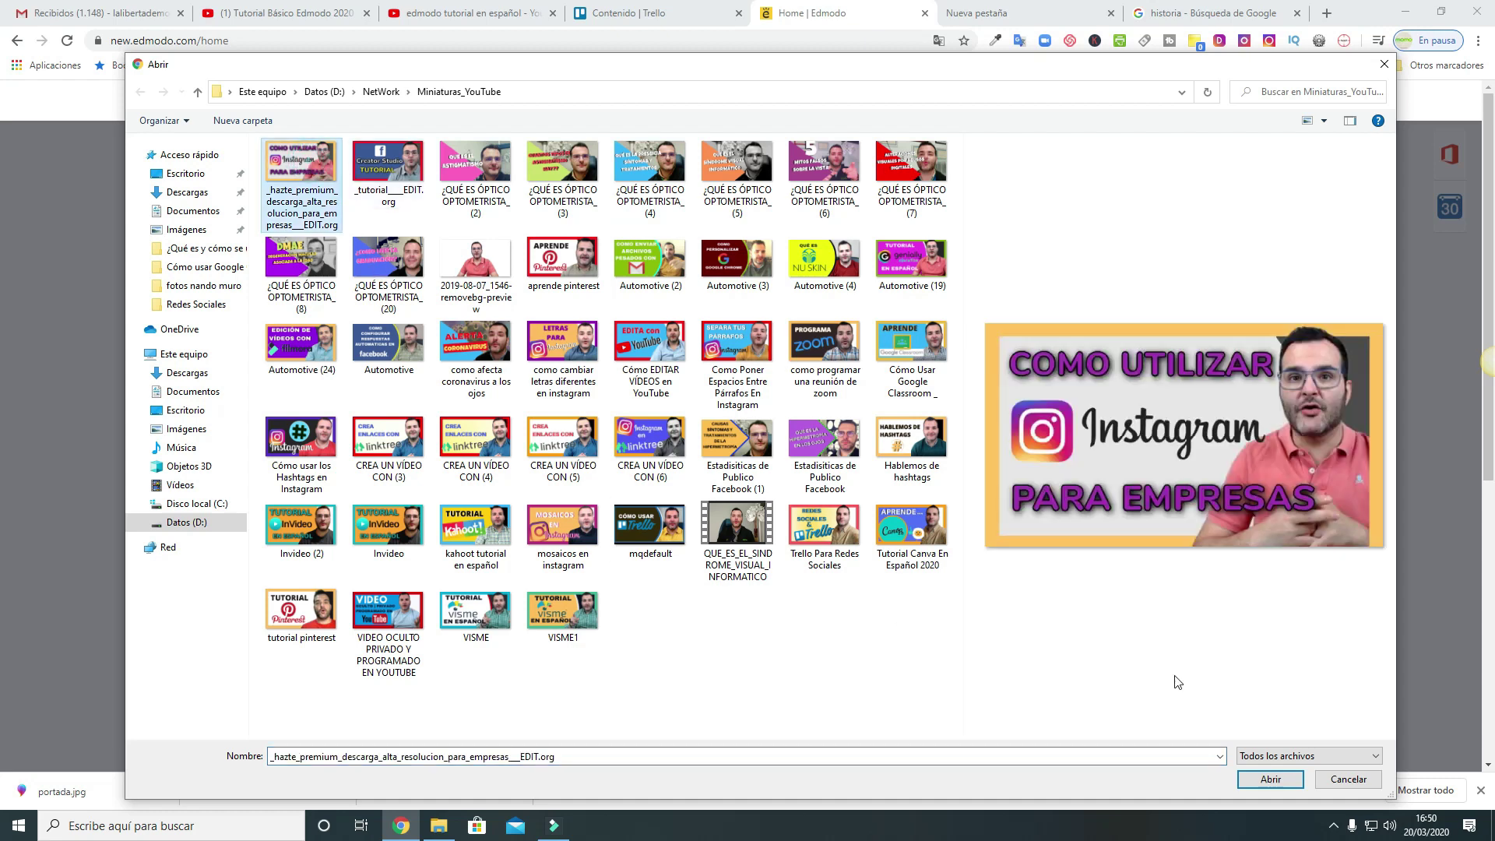
left_click(1270, 779)
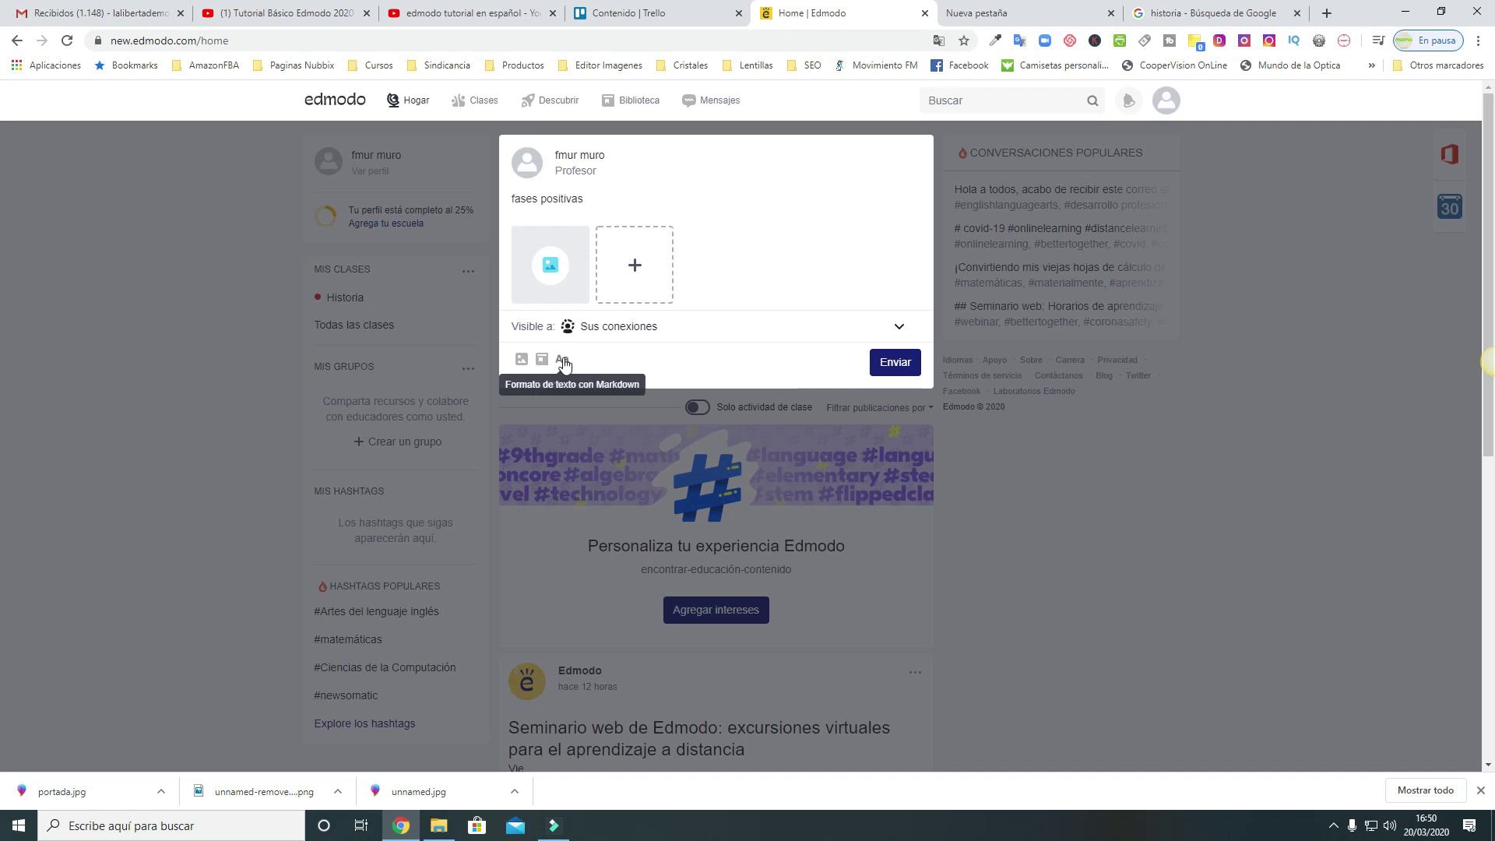
left_click(563, 361)
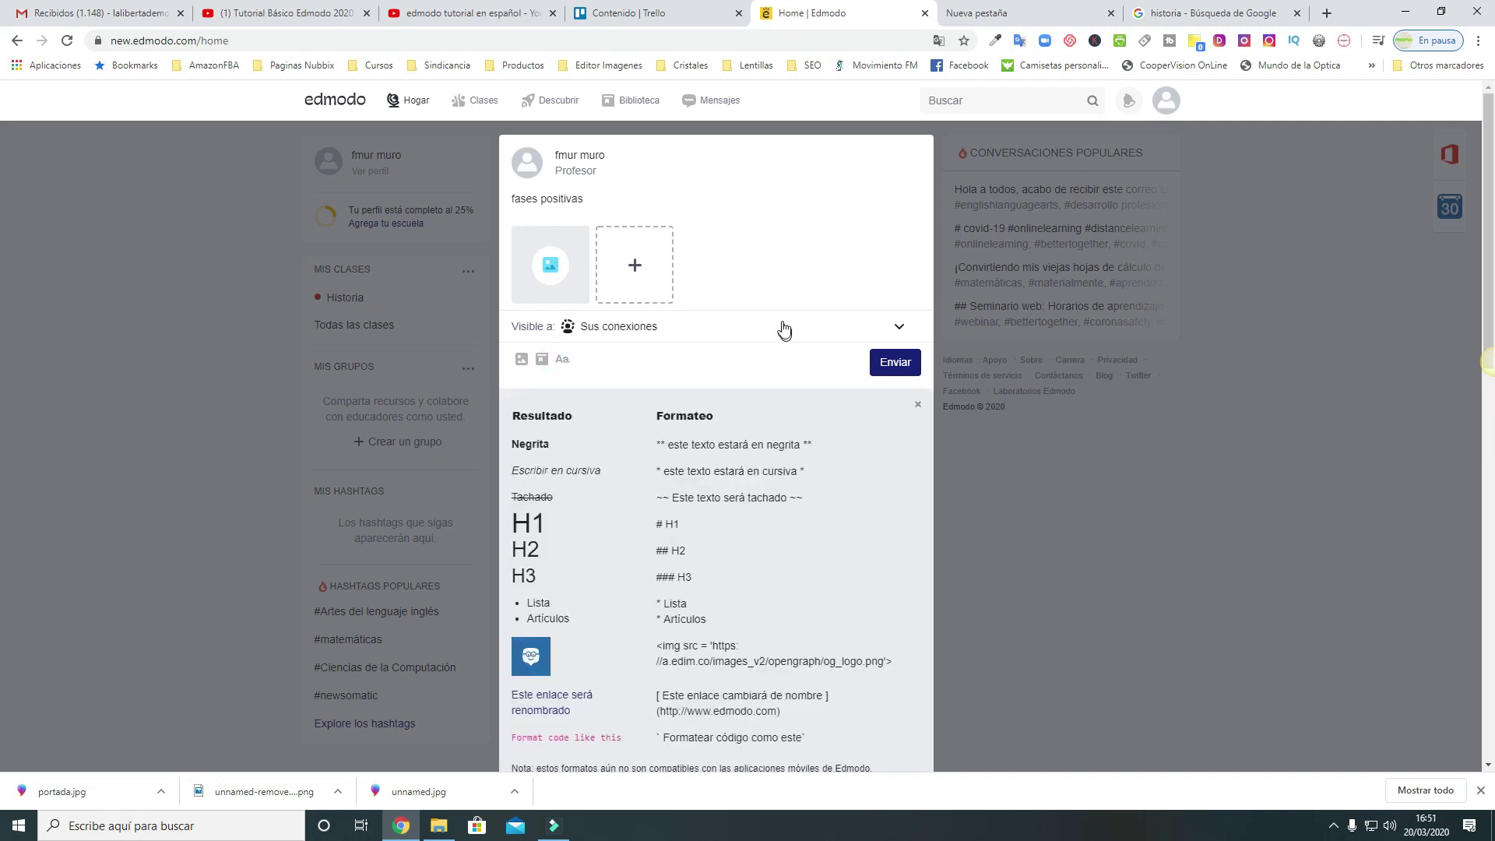
left_click(894, 371)
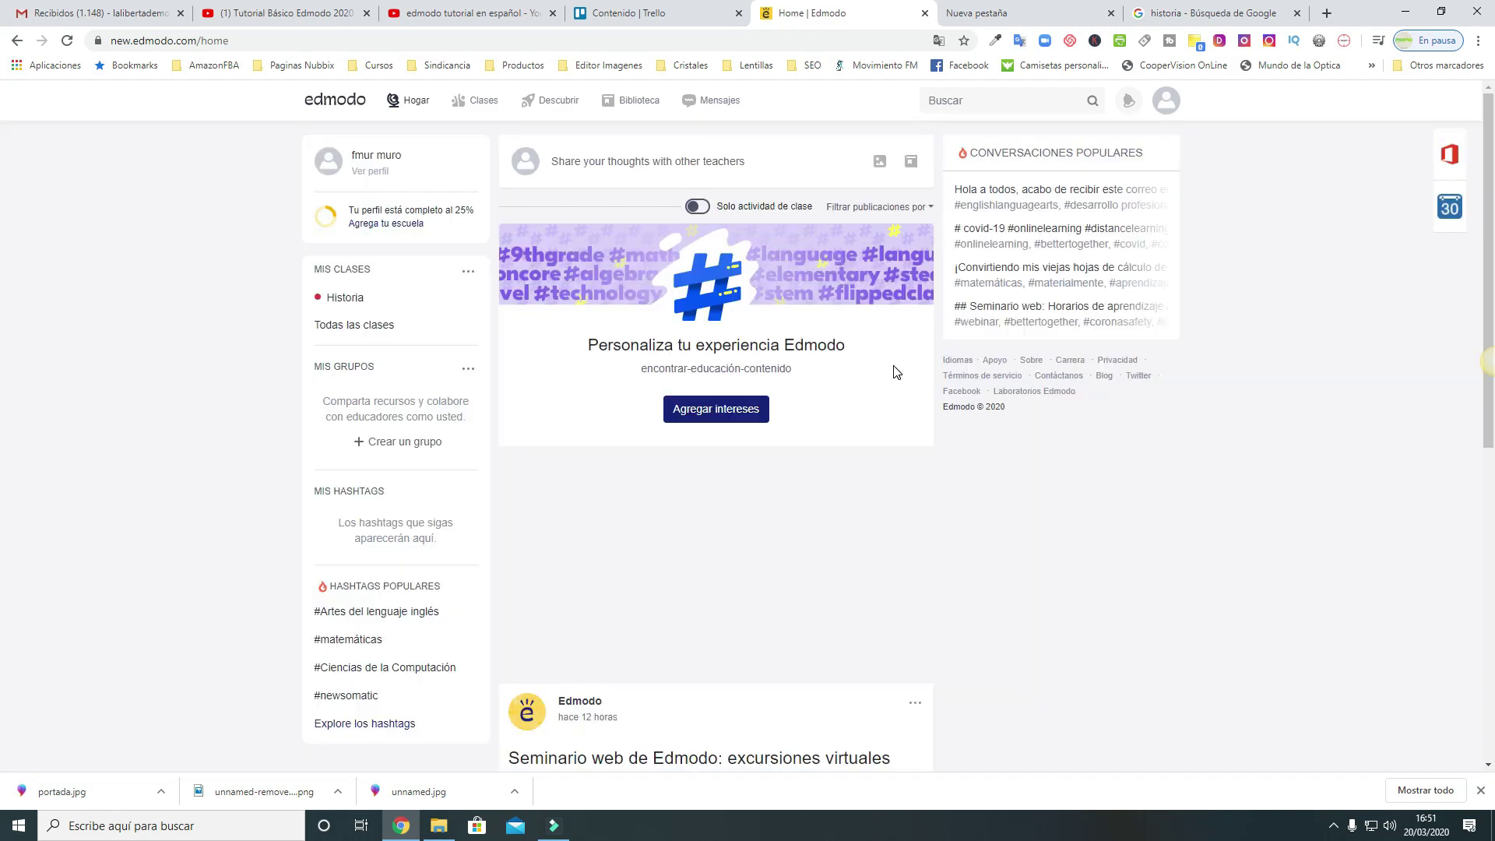
scroll(923, 529, "down", 2)
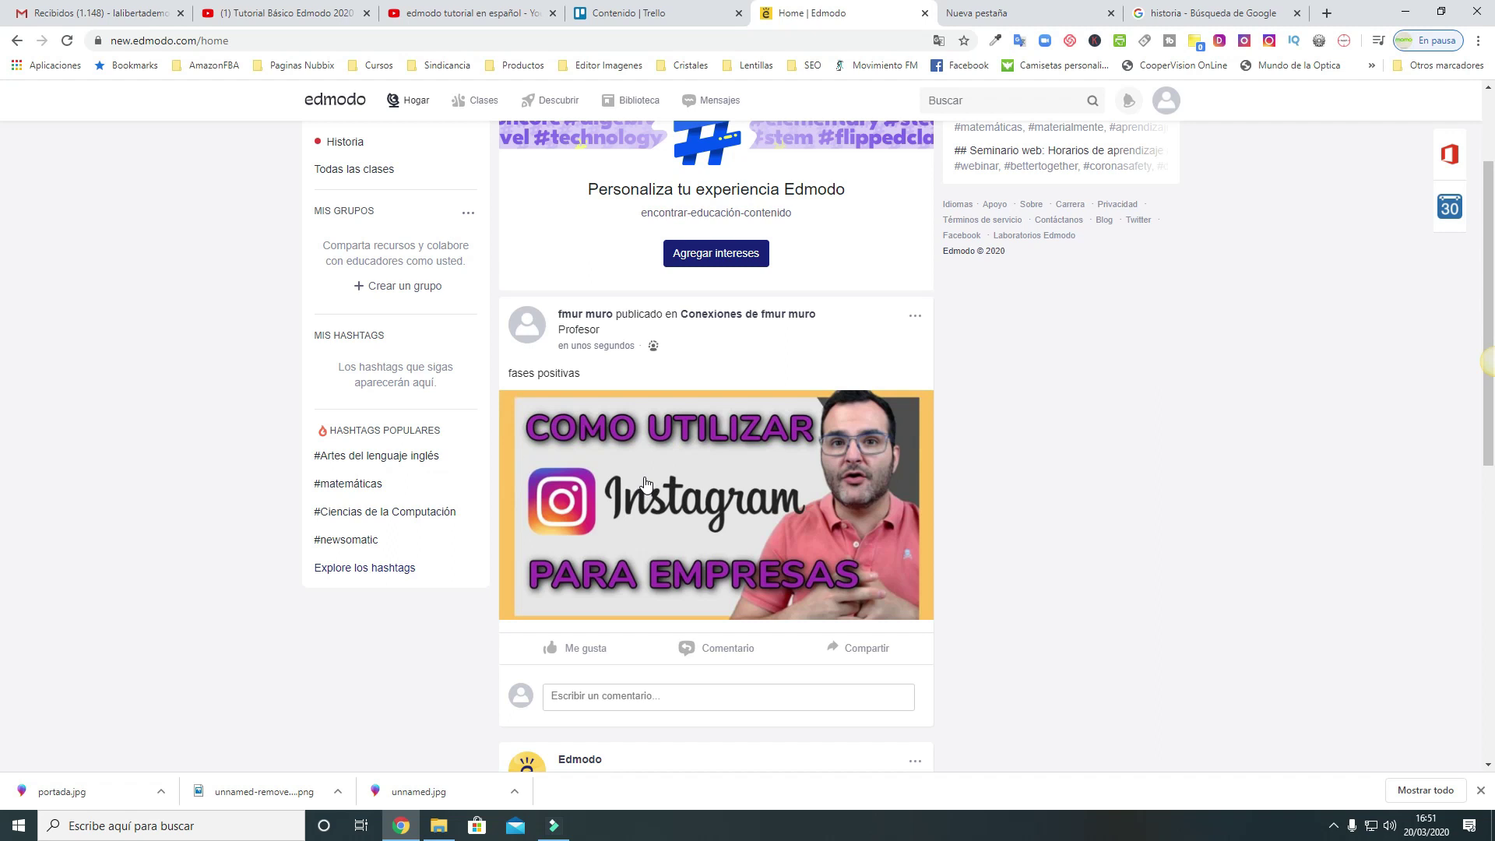
scroll(645, 483, "down", 2)
scroll(644, 482, "up", 2)
scroll(644, 483, "up", 2)
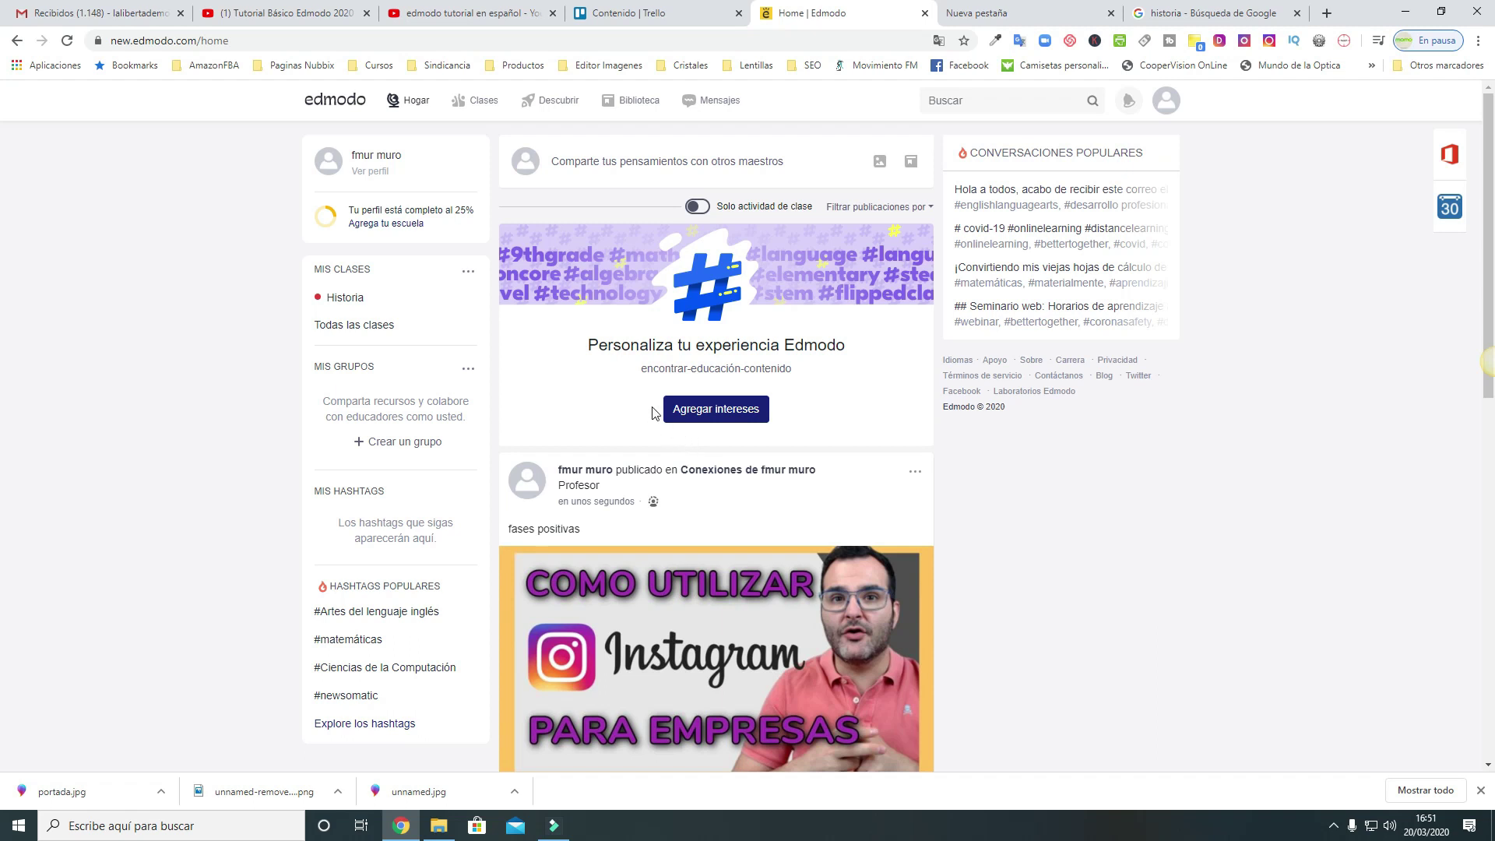
left_click(483, 105)
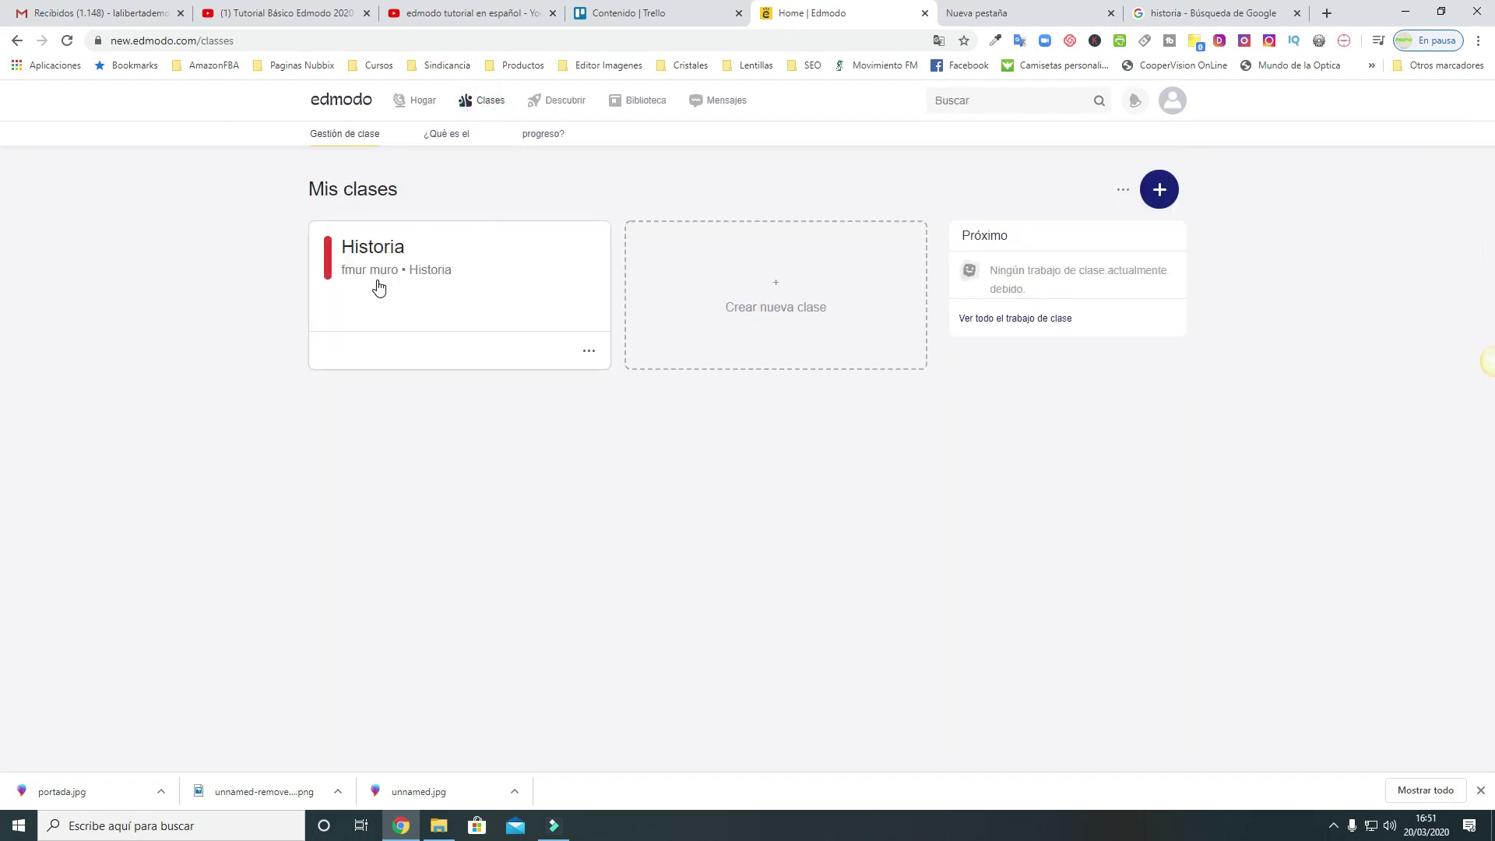
Return to the home feed and open the Historia class page under Mis clases
left_click(418, 100)
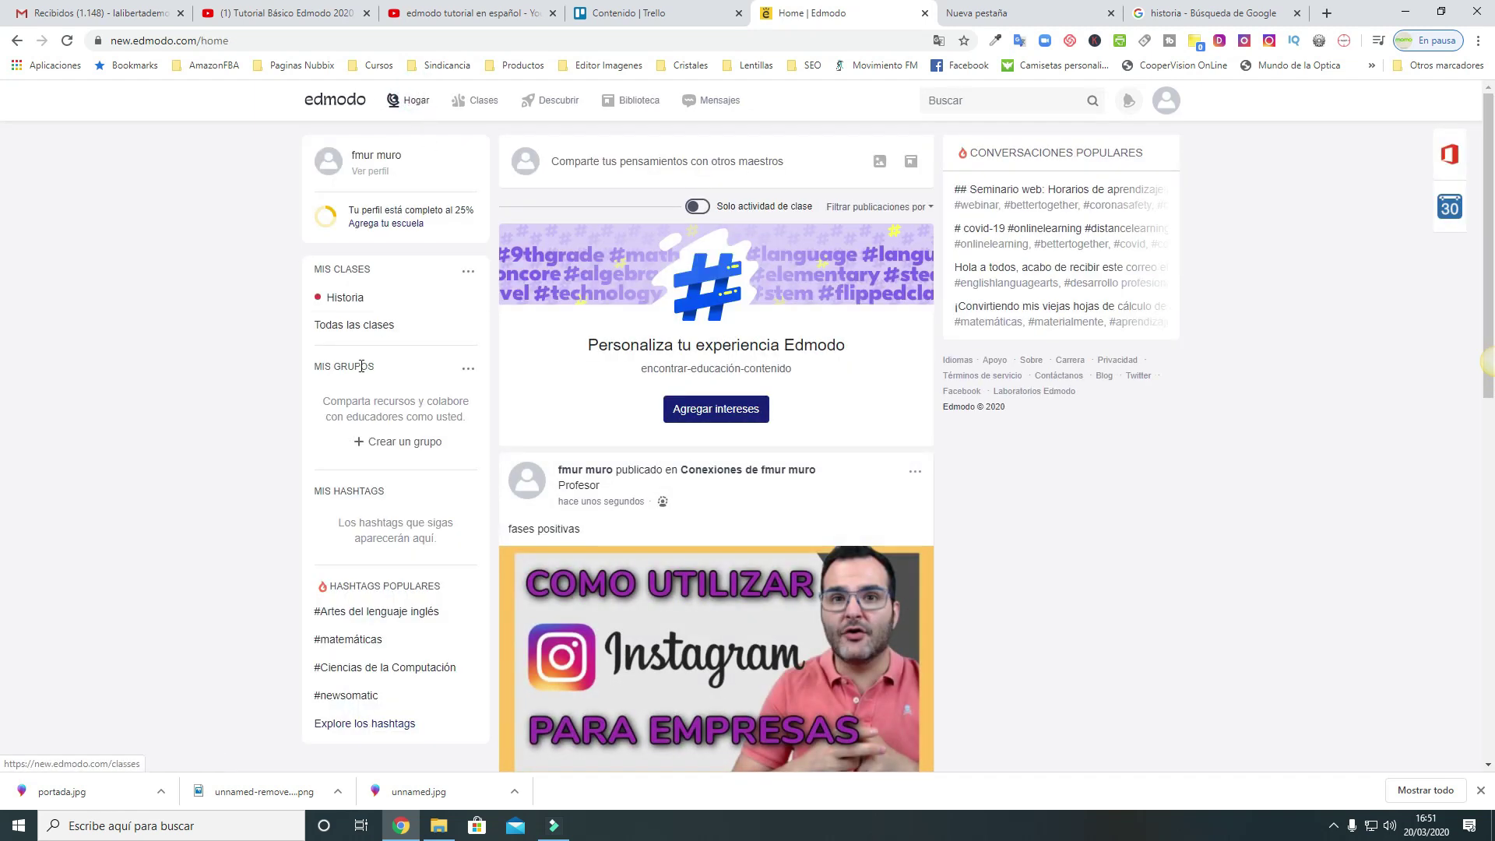
left_click(350, 299)
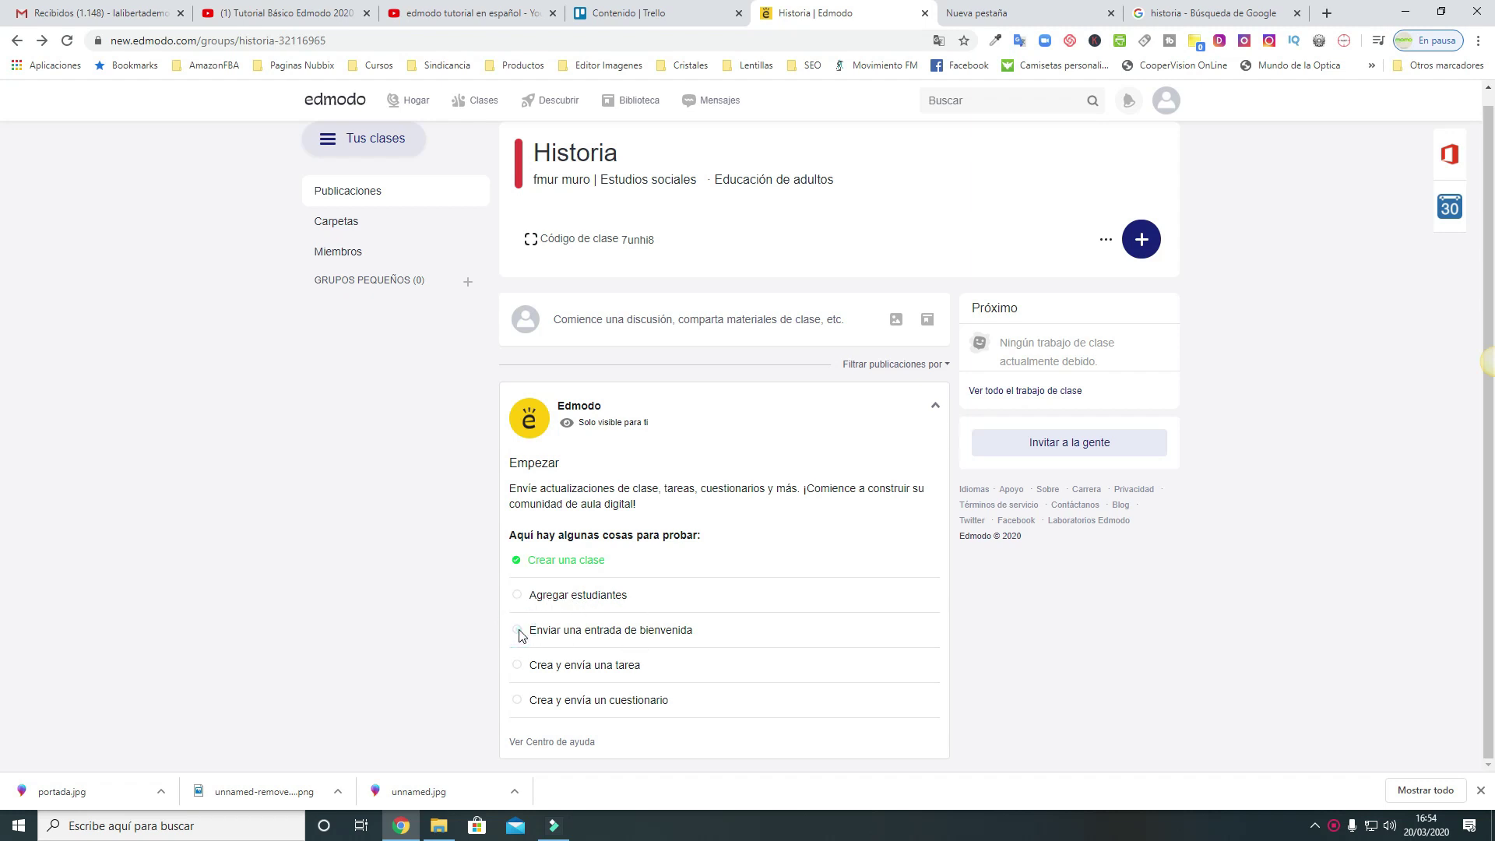
Start a welcome post reading 'Hola hoy vamos hablar de la Historia de España'
left_click(575, 631)
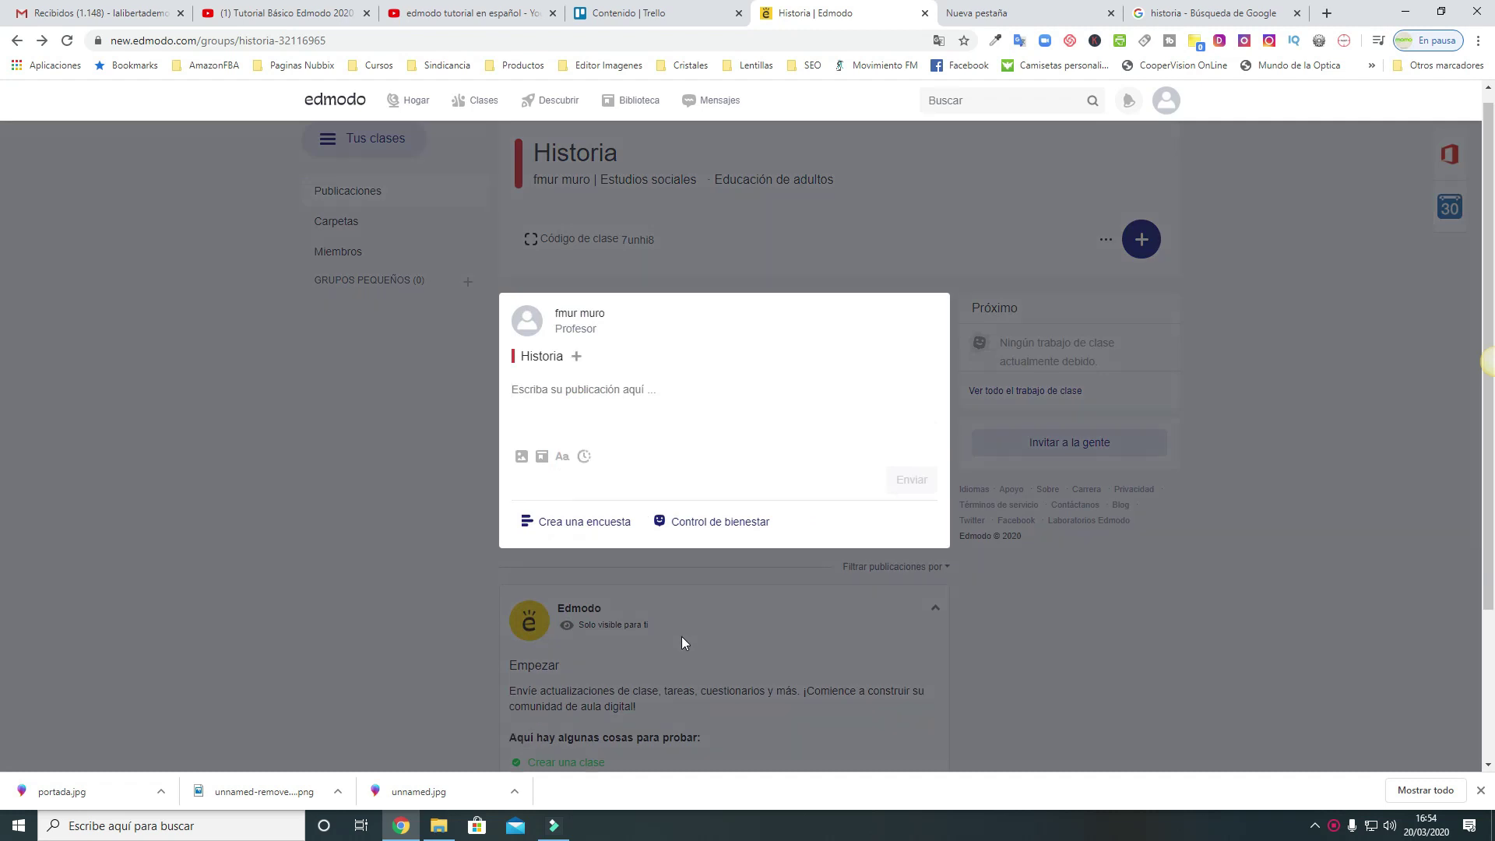
left_click(596, 389)
type("Hola")
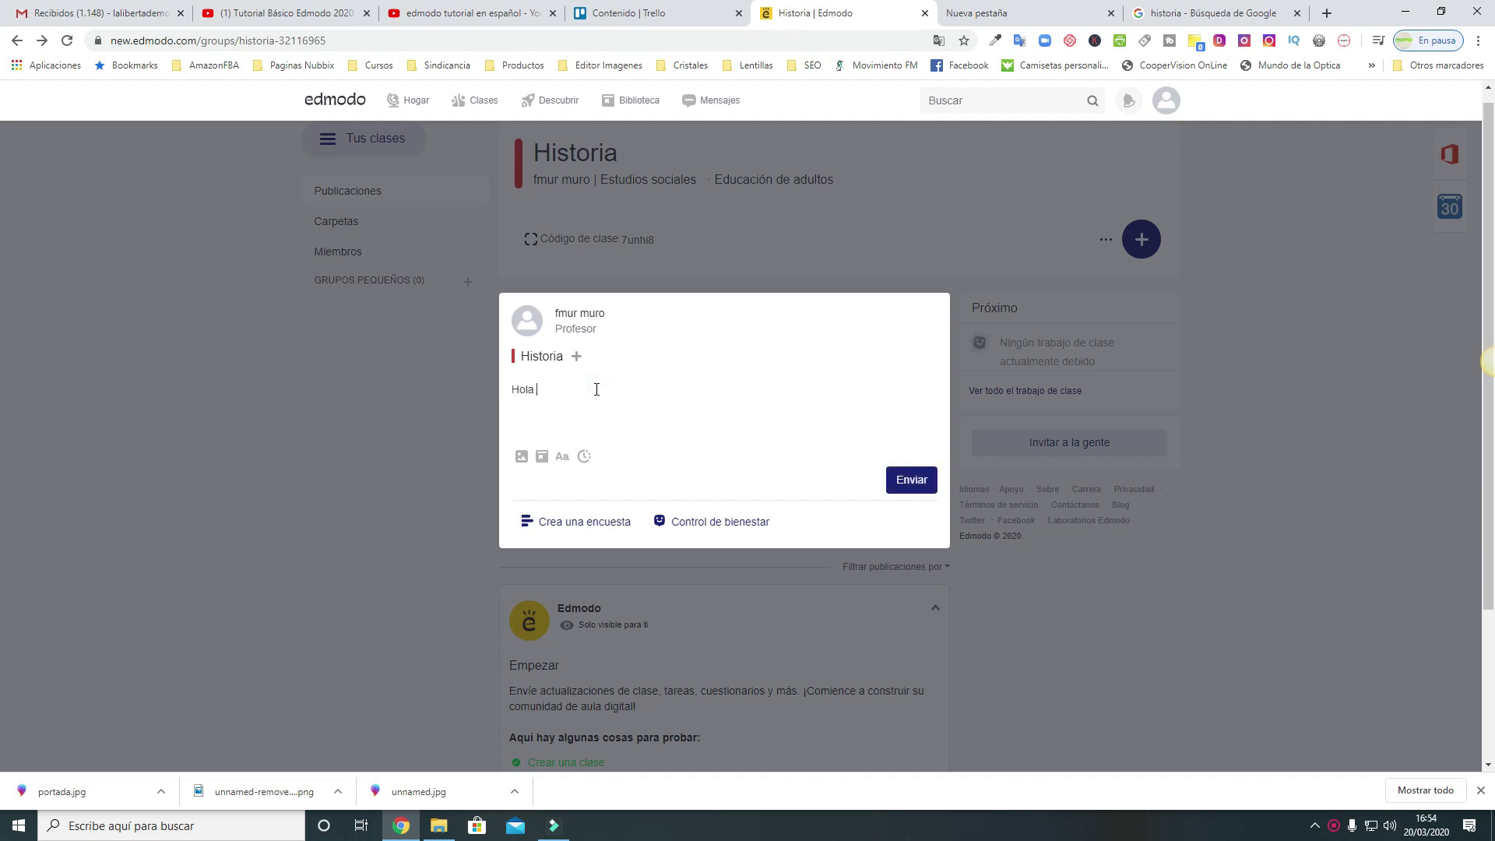
type(" hoy vamos hablar de la Historia de Es")
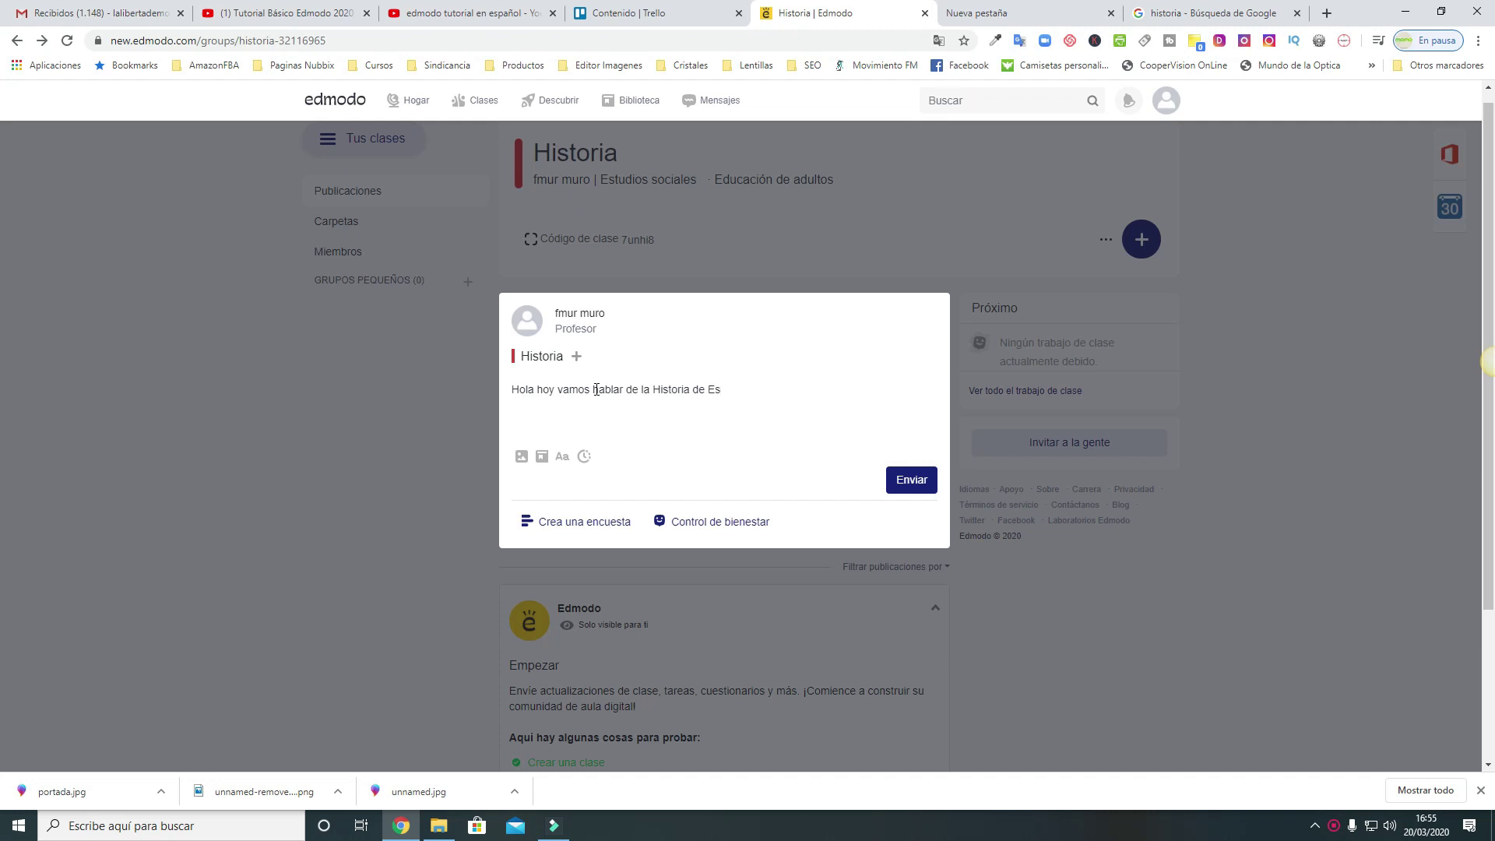
type("paña")
key("BackSpace")
key("BackSpace")
type("paña")
Attach portada.jpg from Descargas and publish the welcome post to Historia
left_click(522, 457)
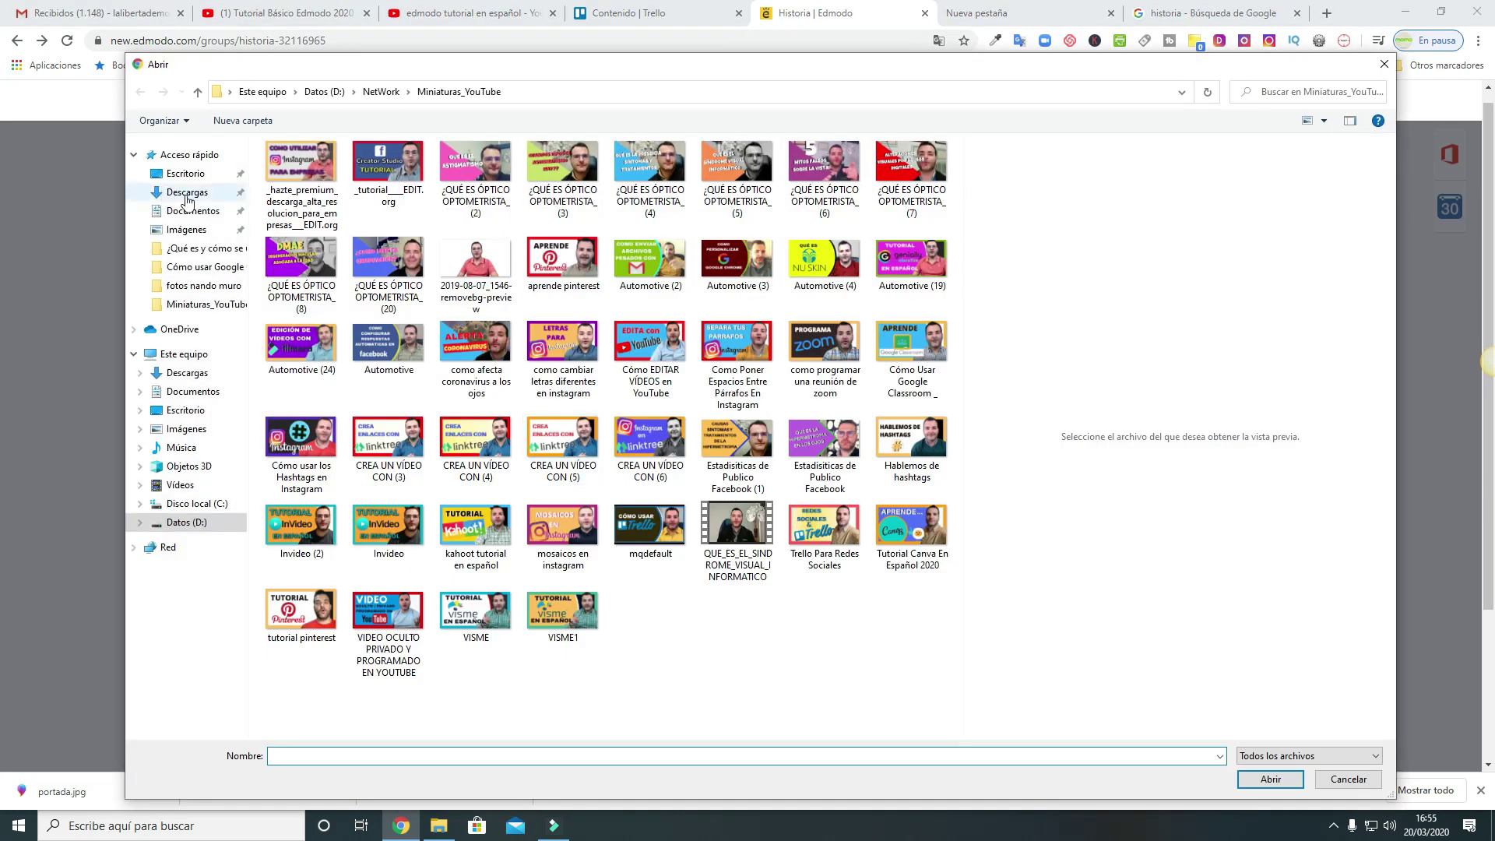
left_click(187, 201)
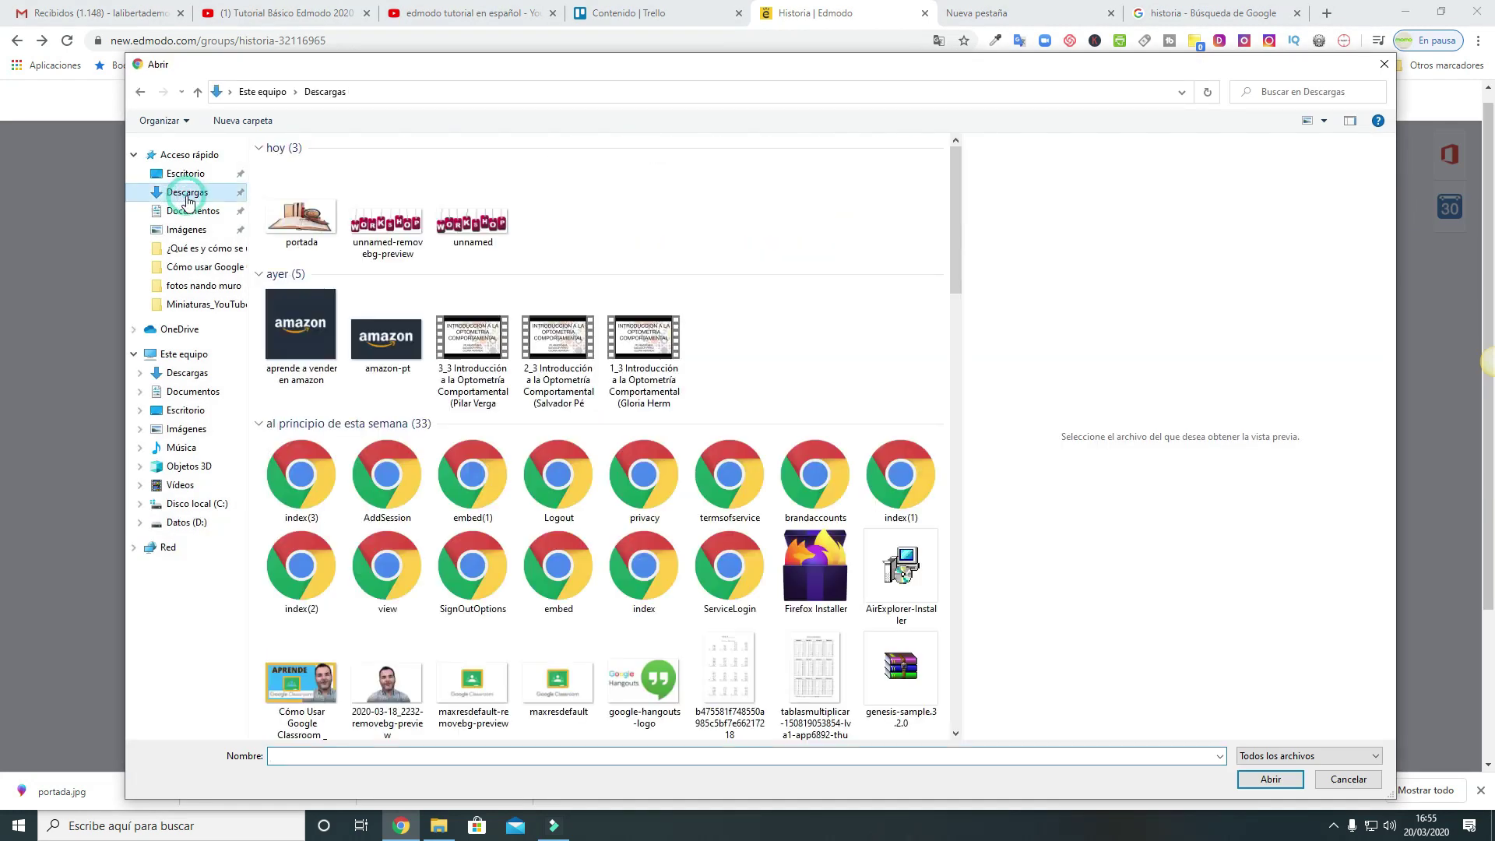
left_click(300, 225)
left_click(1276, 780)
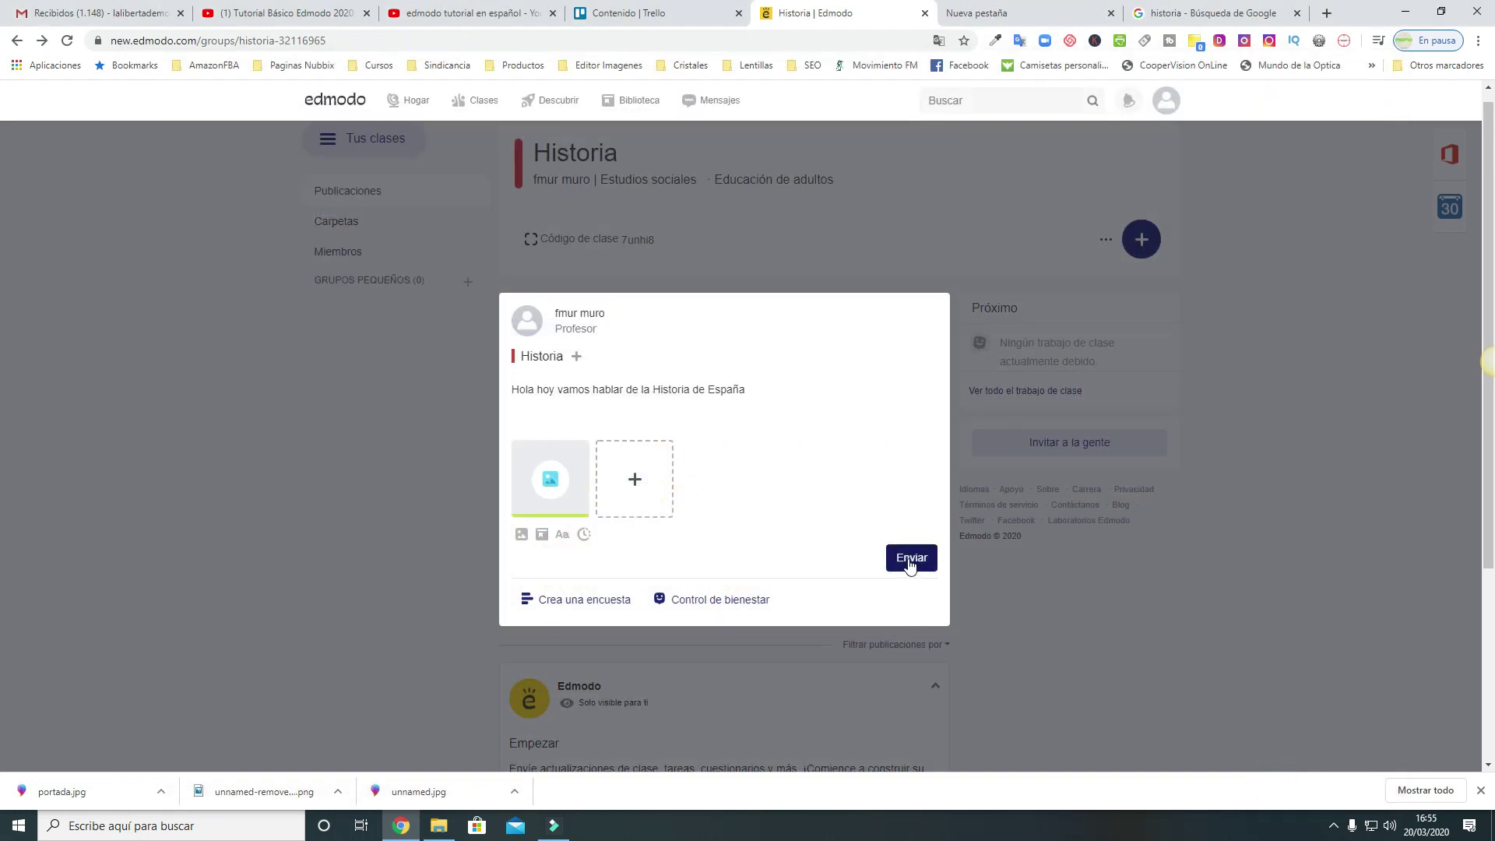
left_click(909, 562)
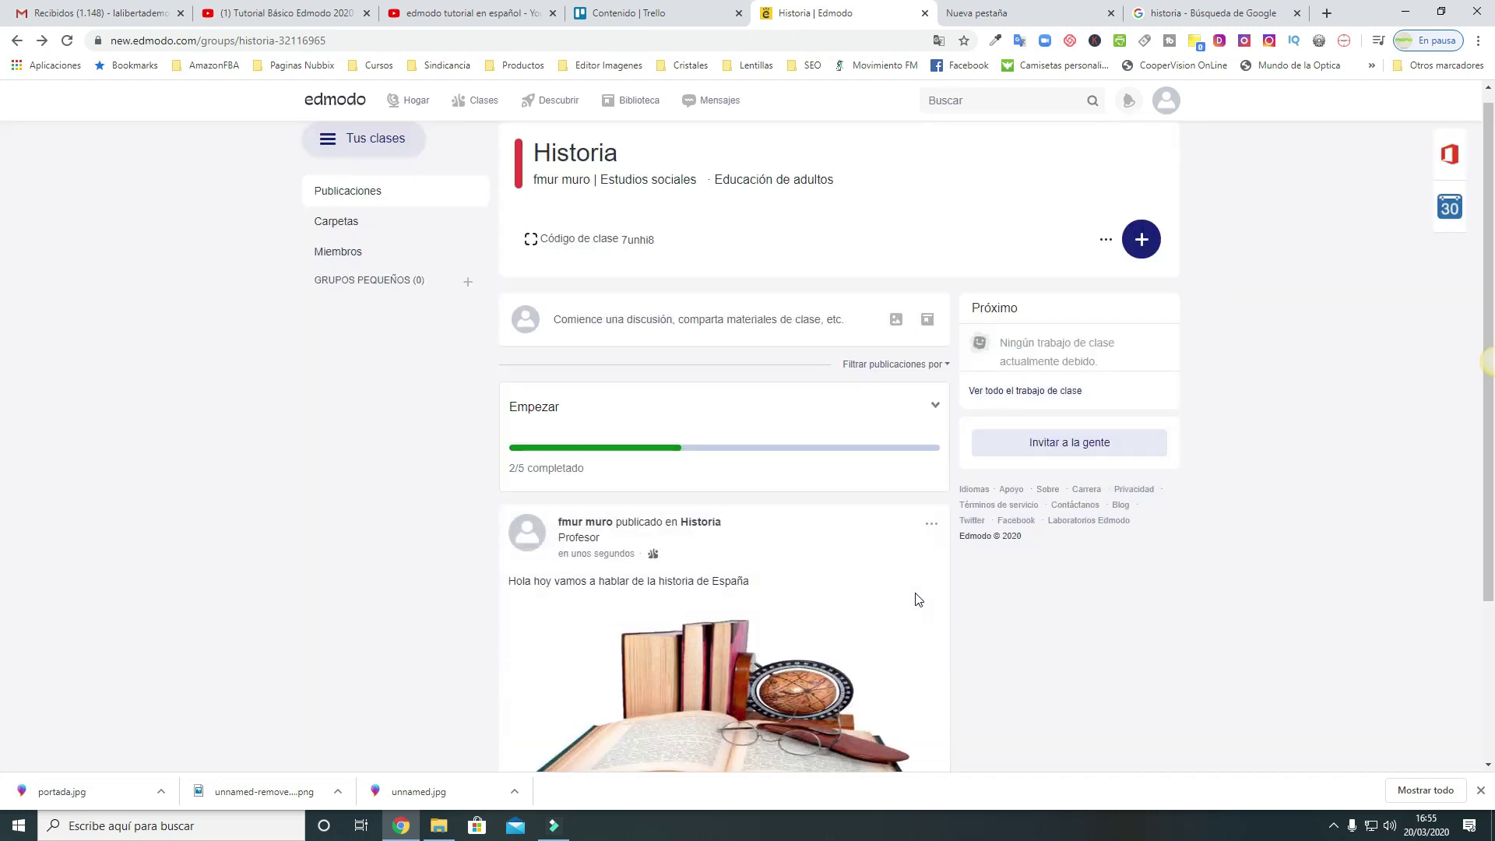
Review the book-image post and expand the Empezar checklist showing the welcome post done
scroll(917, 600, "down", 2)
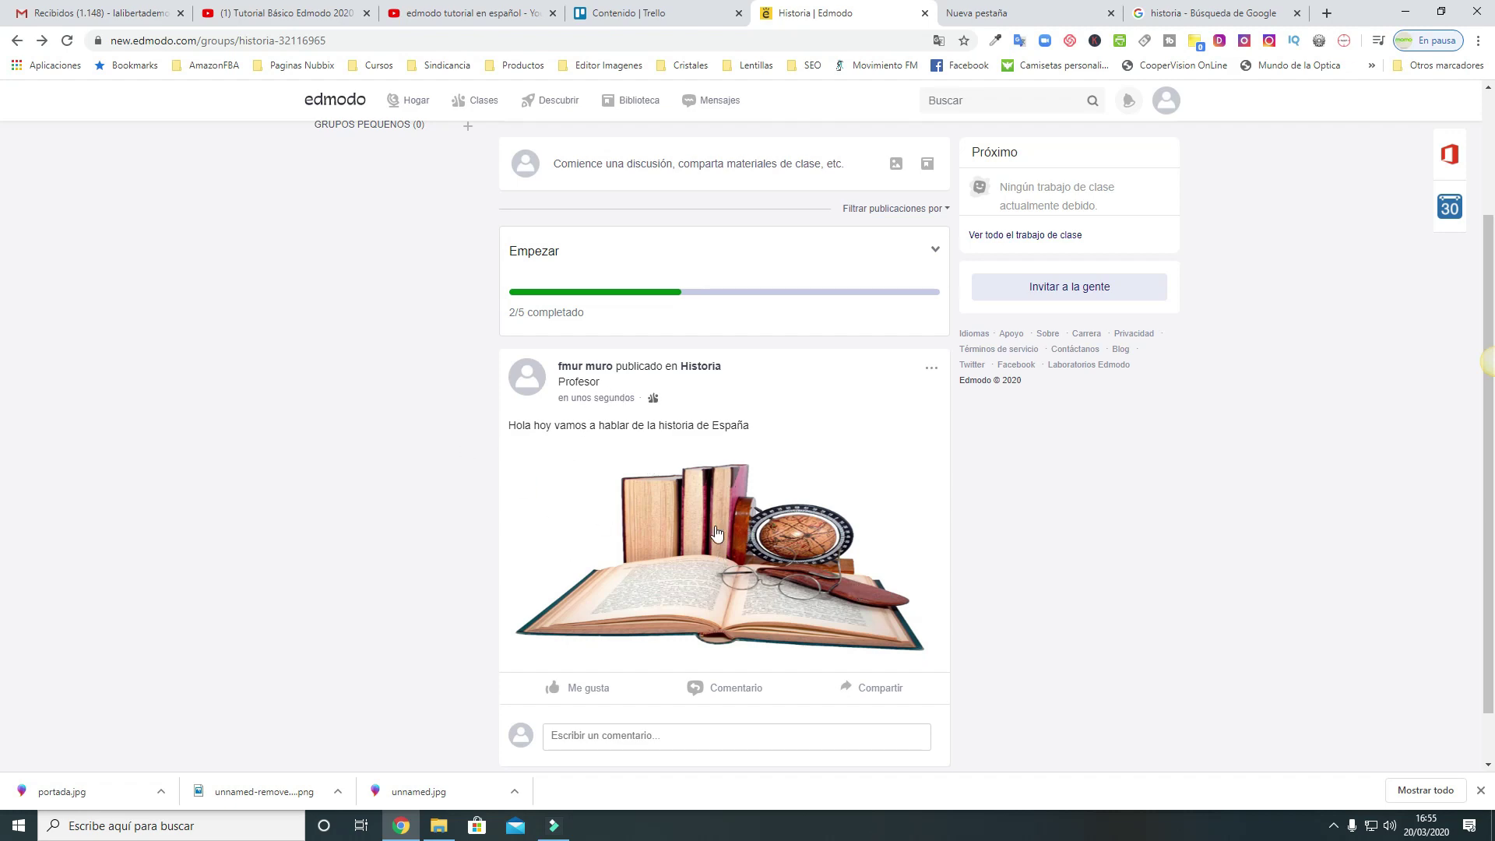
scroll(978, 577, "down", 1)
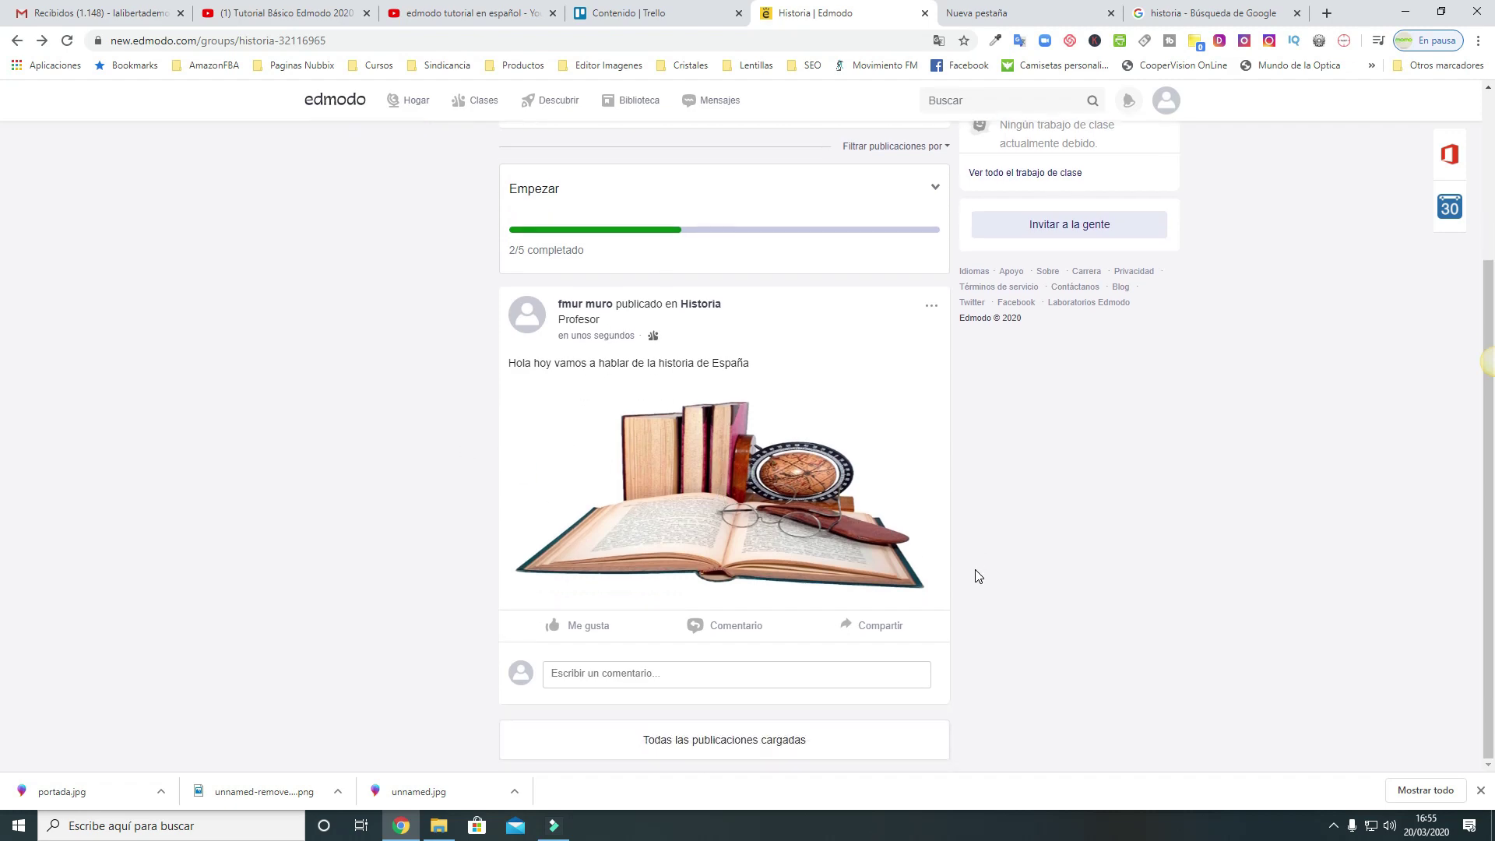
scroll(978, 577, "up", 3)
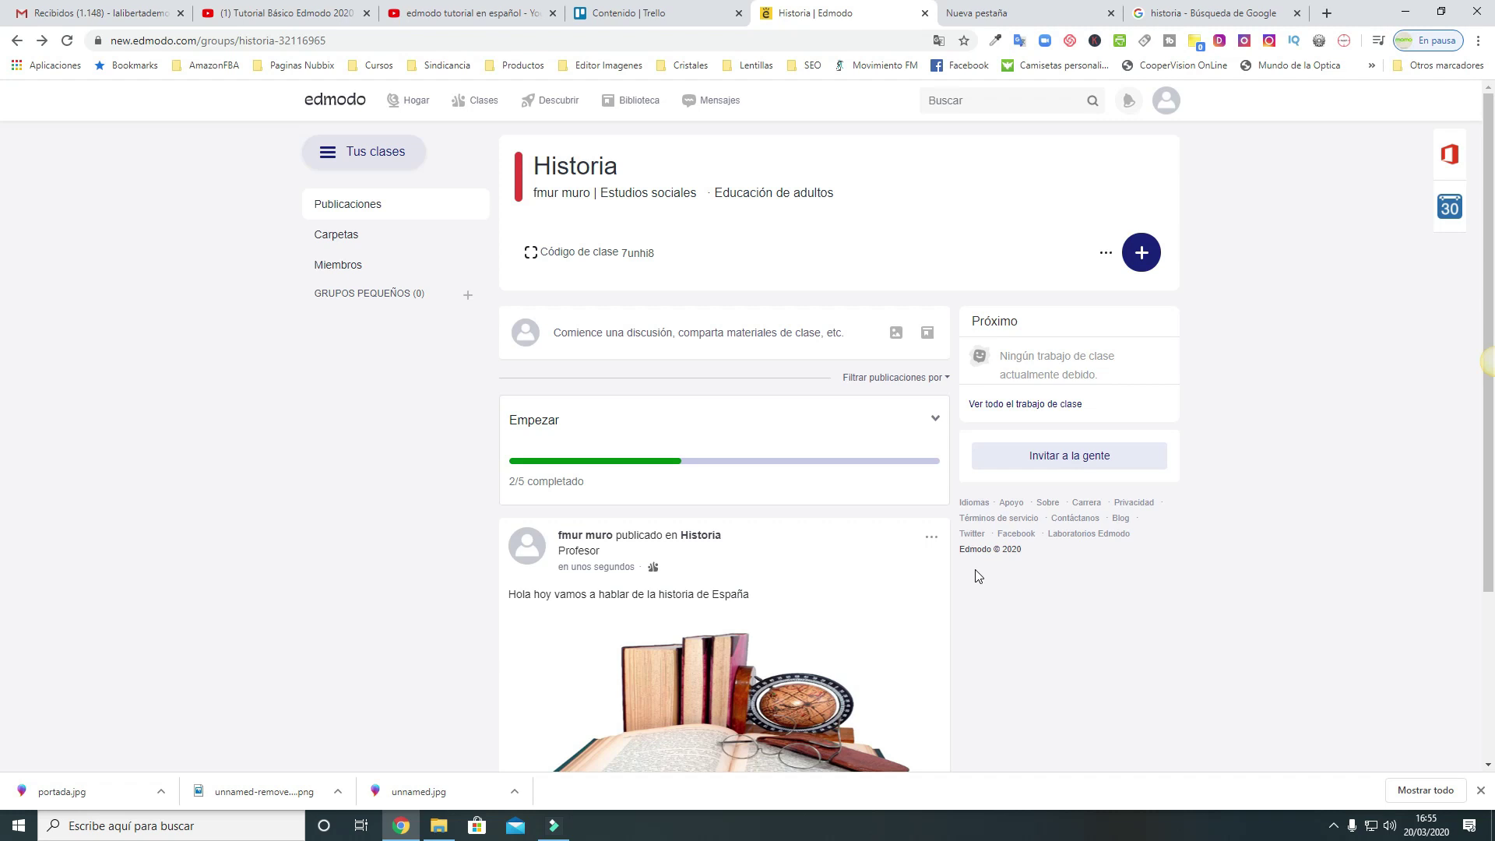
scroll(978, 577, "down", 2)
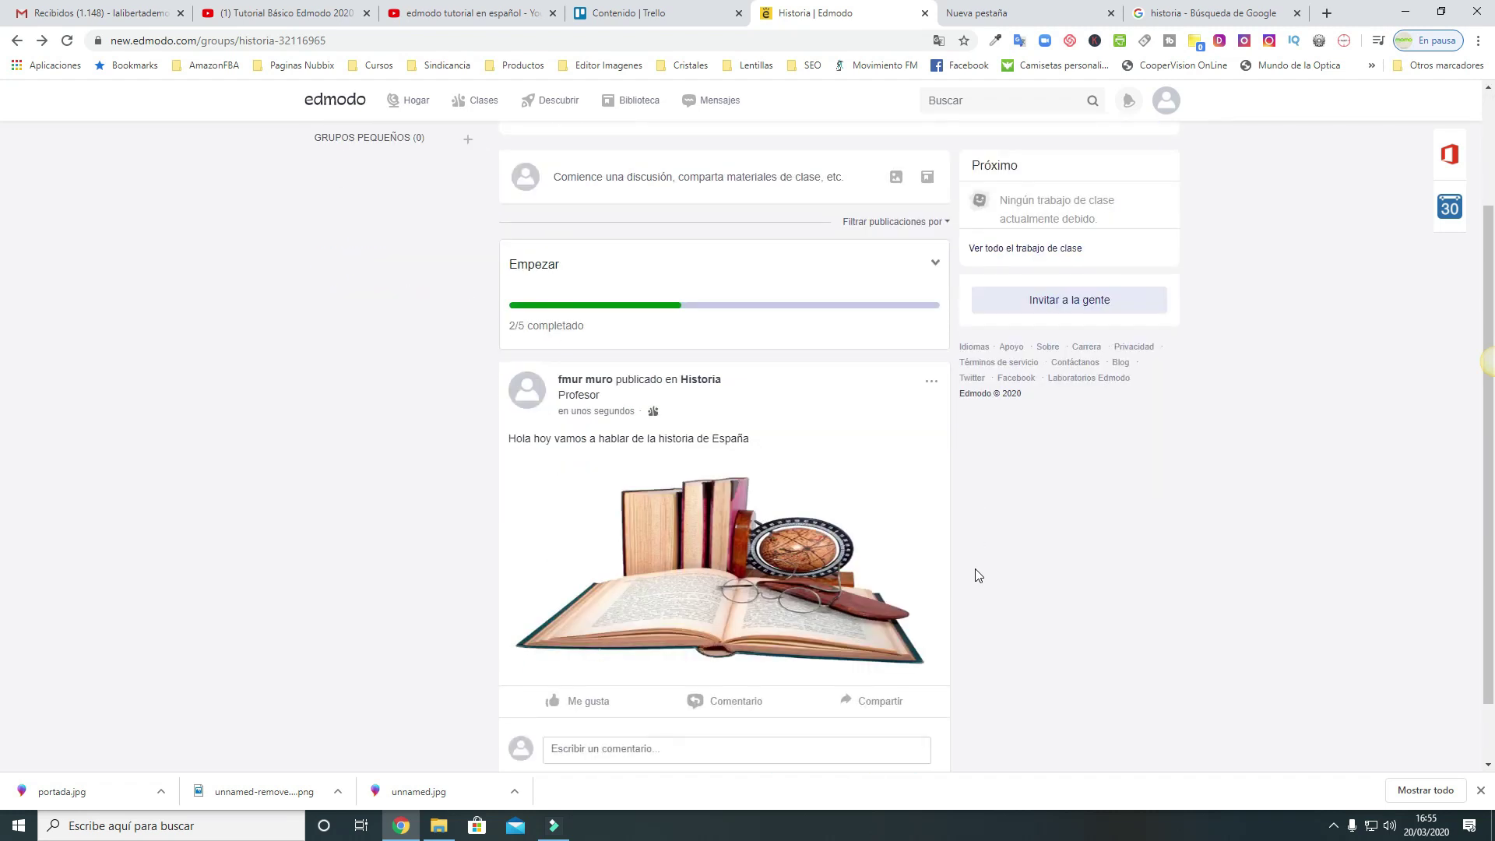
scroll(978, 577, "up", 2)
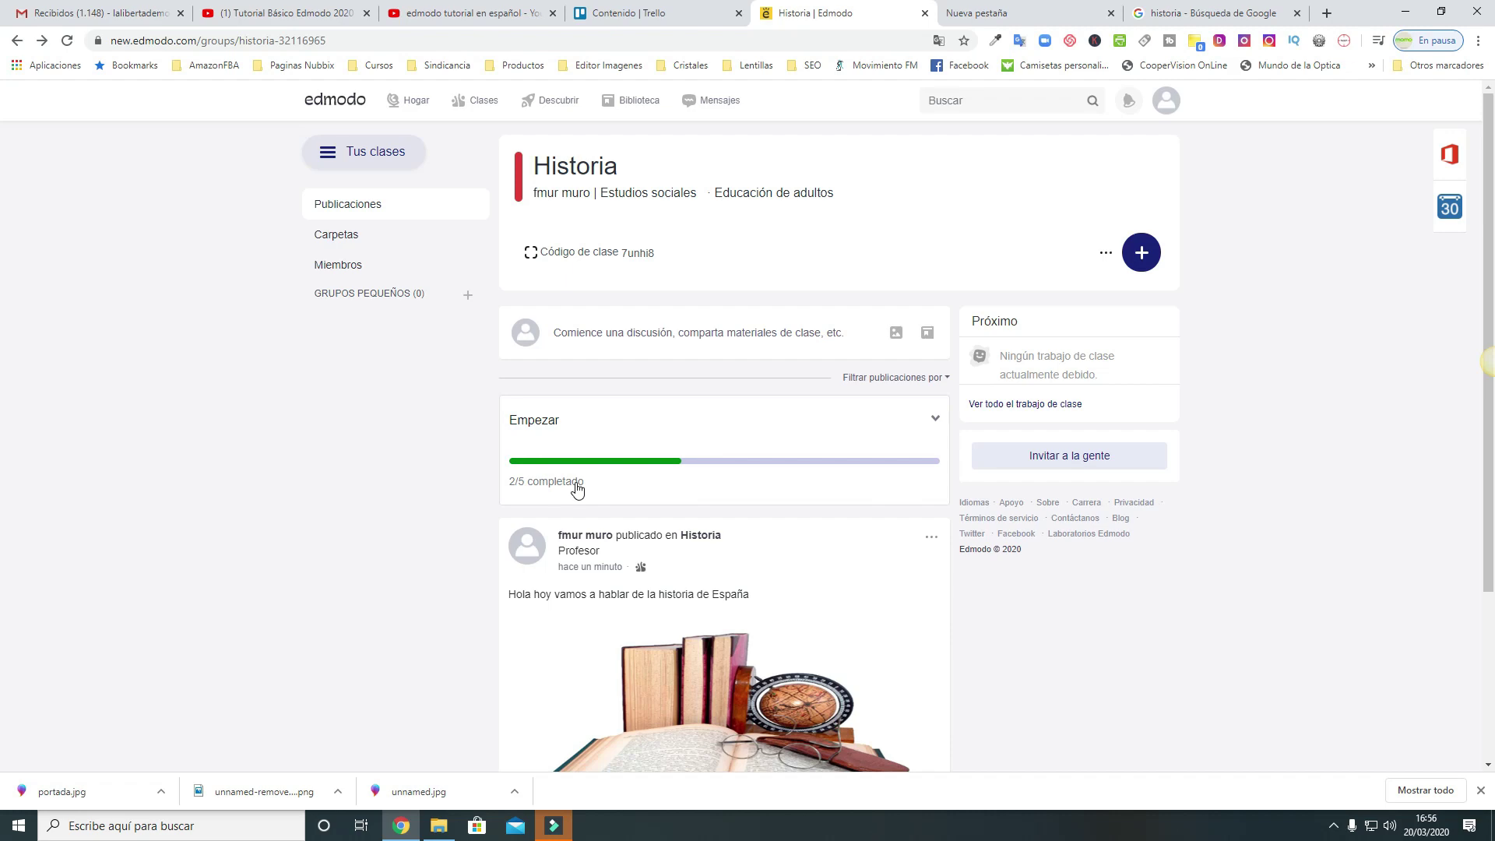
scroll(576, 489, "down", 3)
scroll(561, 421, "up", 3)
left_click(937, 420)
scroll(943, 424, "down", 3)
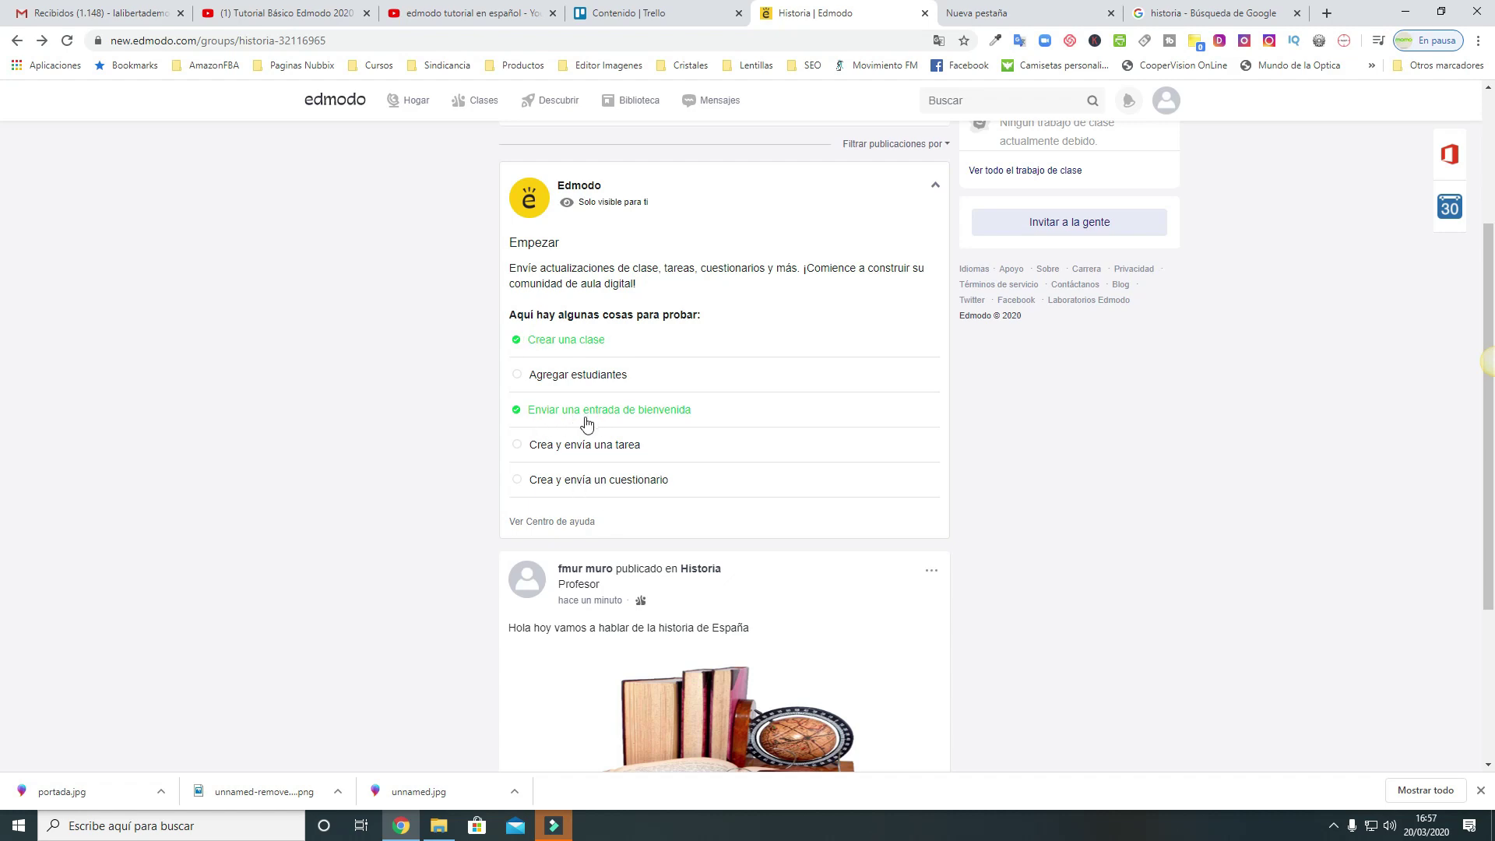
scroll(728, 514, "down", 3)
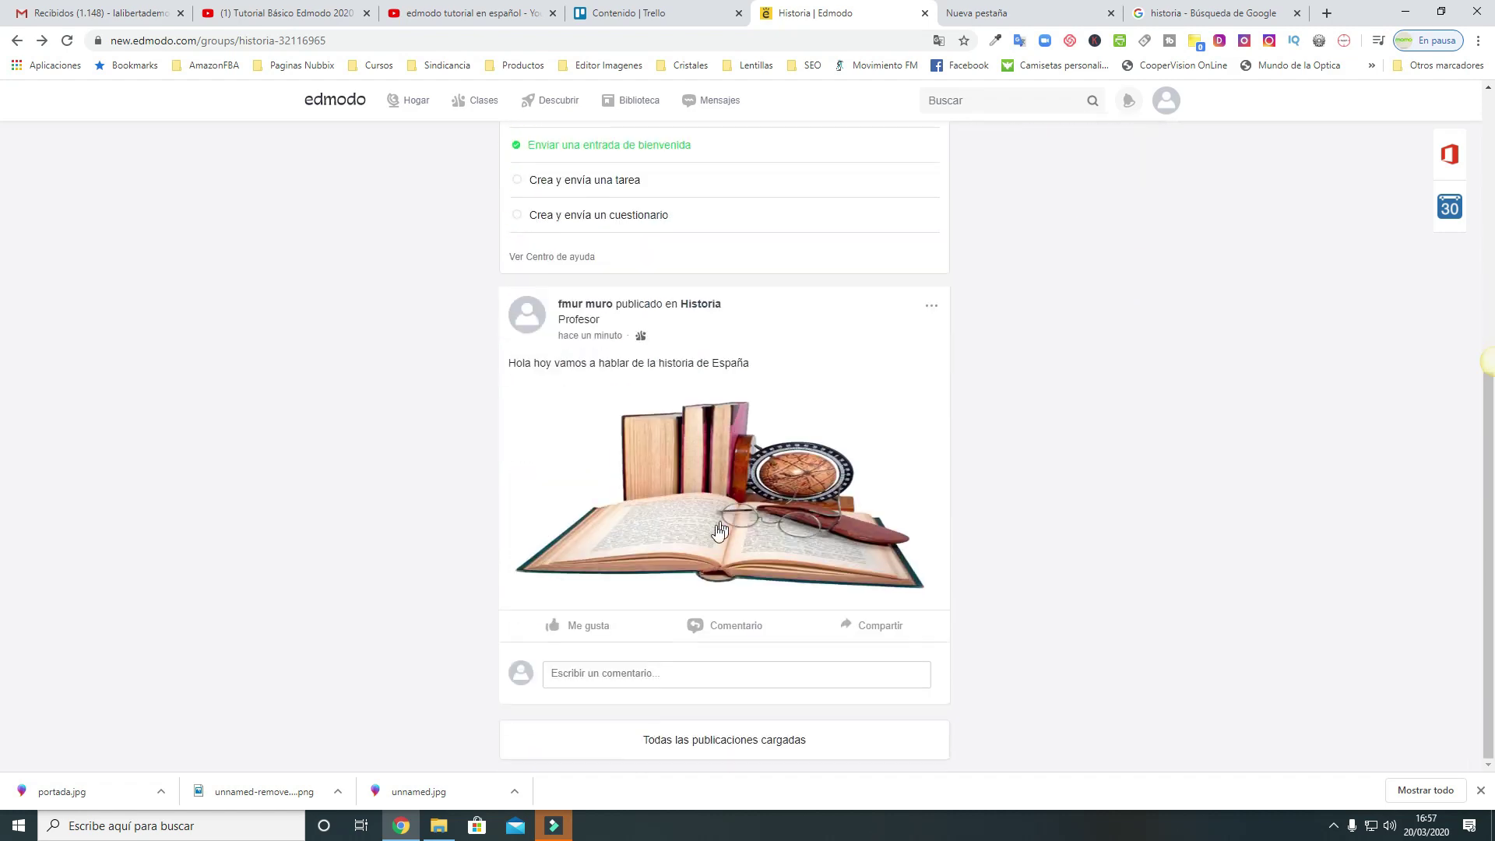
scroll(720, 530, "up", 4)
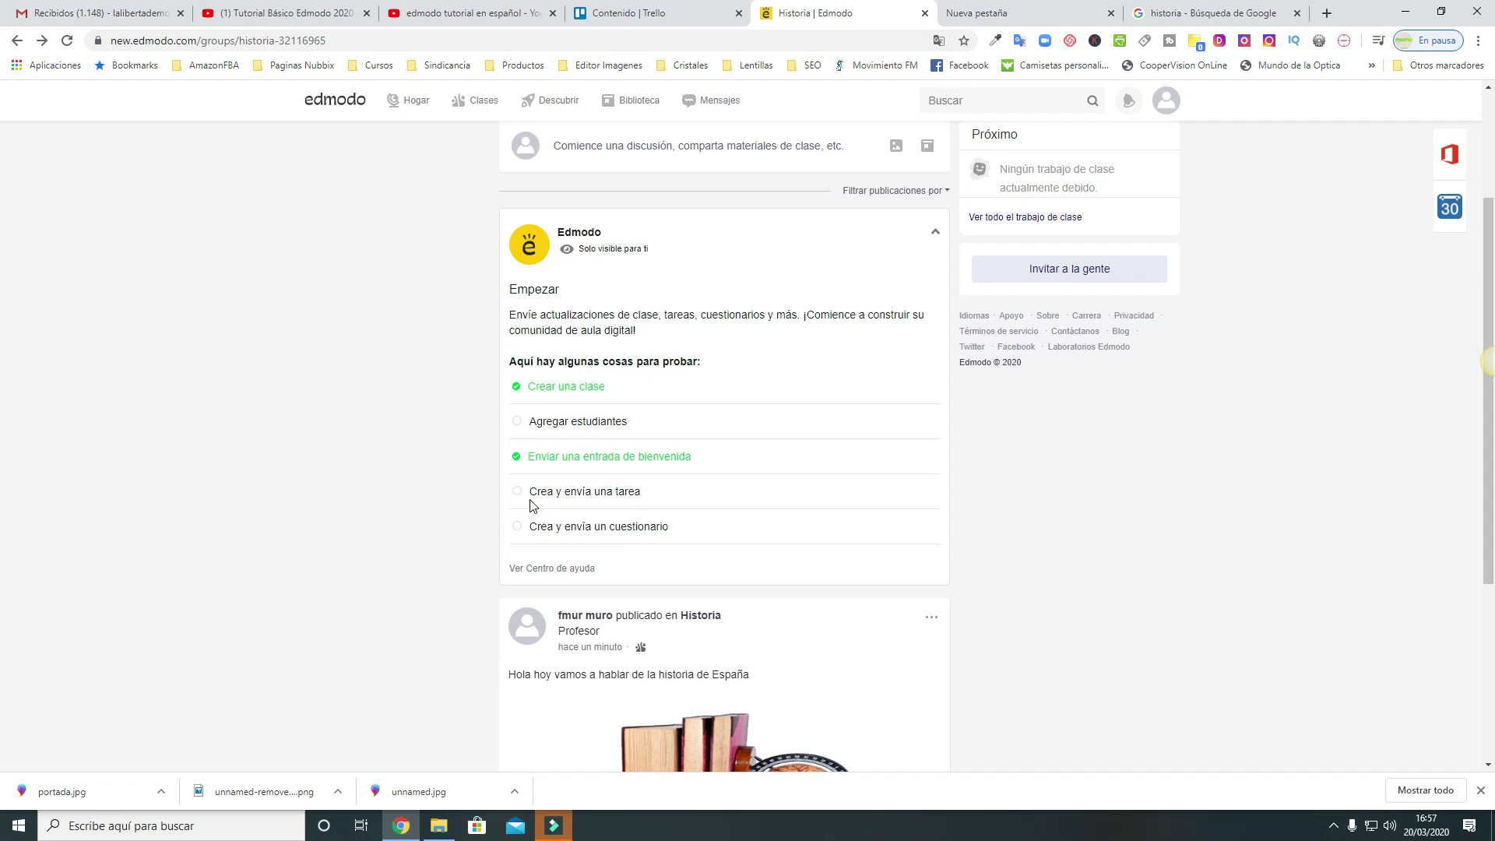
Start a new assignment and title it 'LEER EL CAPITULO 1'
left_click(589, 492)
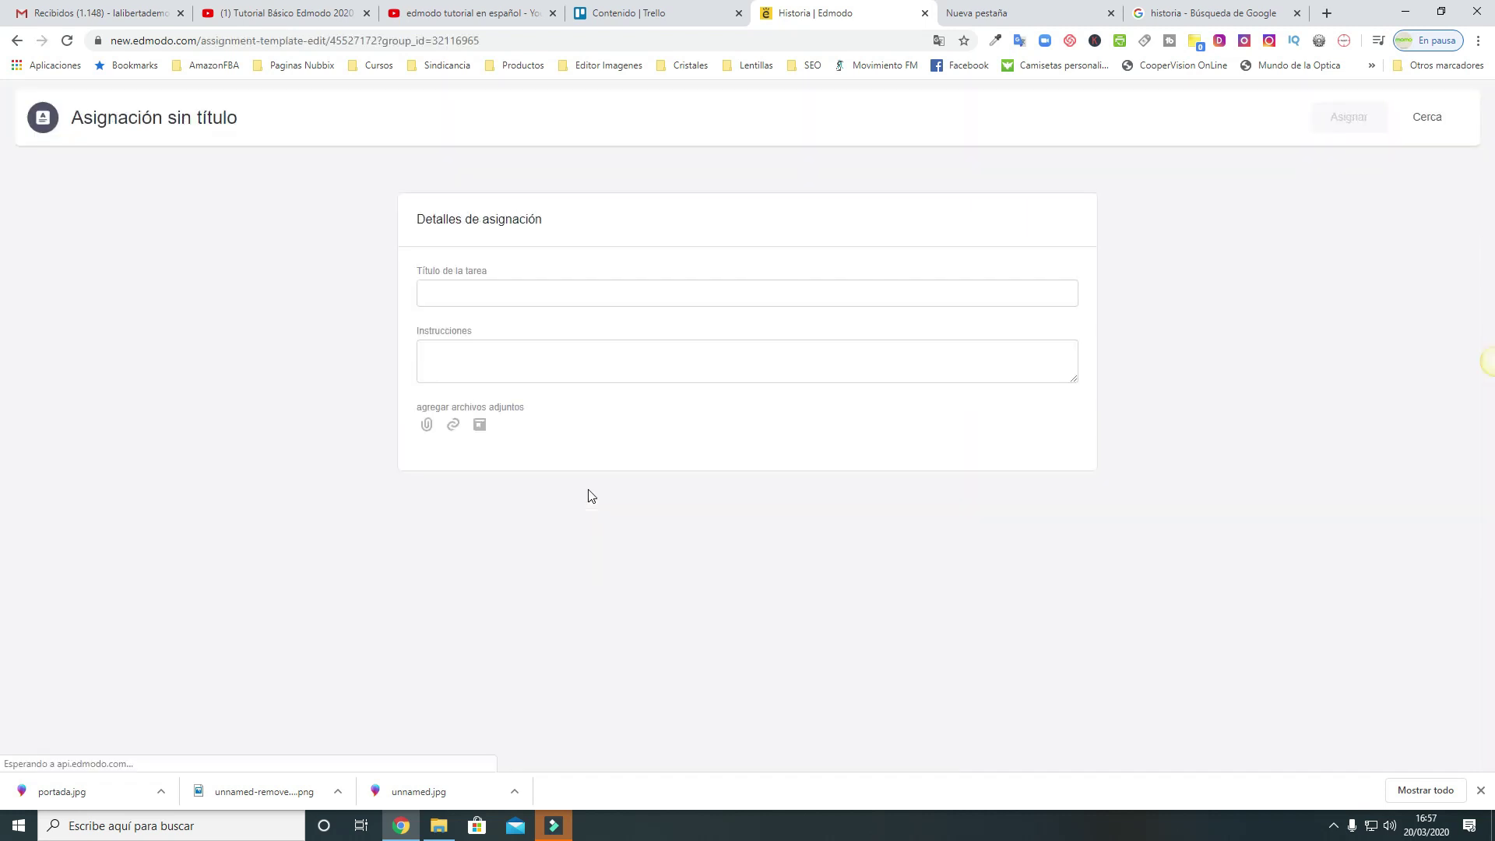
left_click(518, 293)
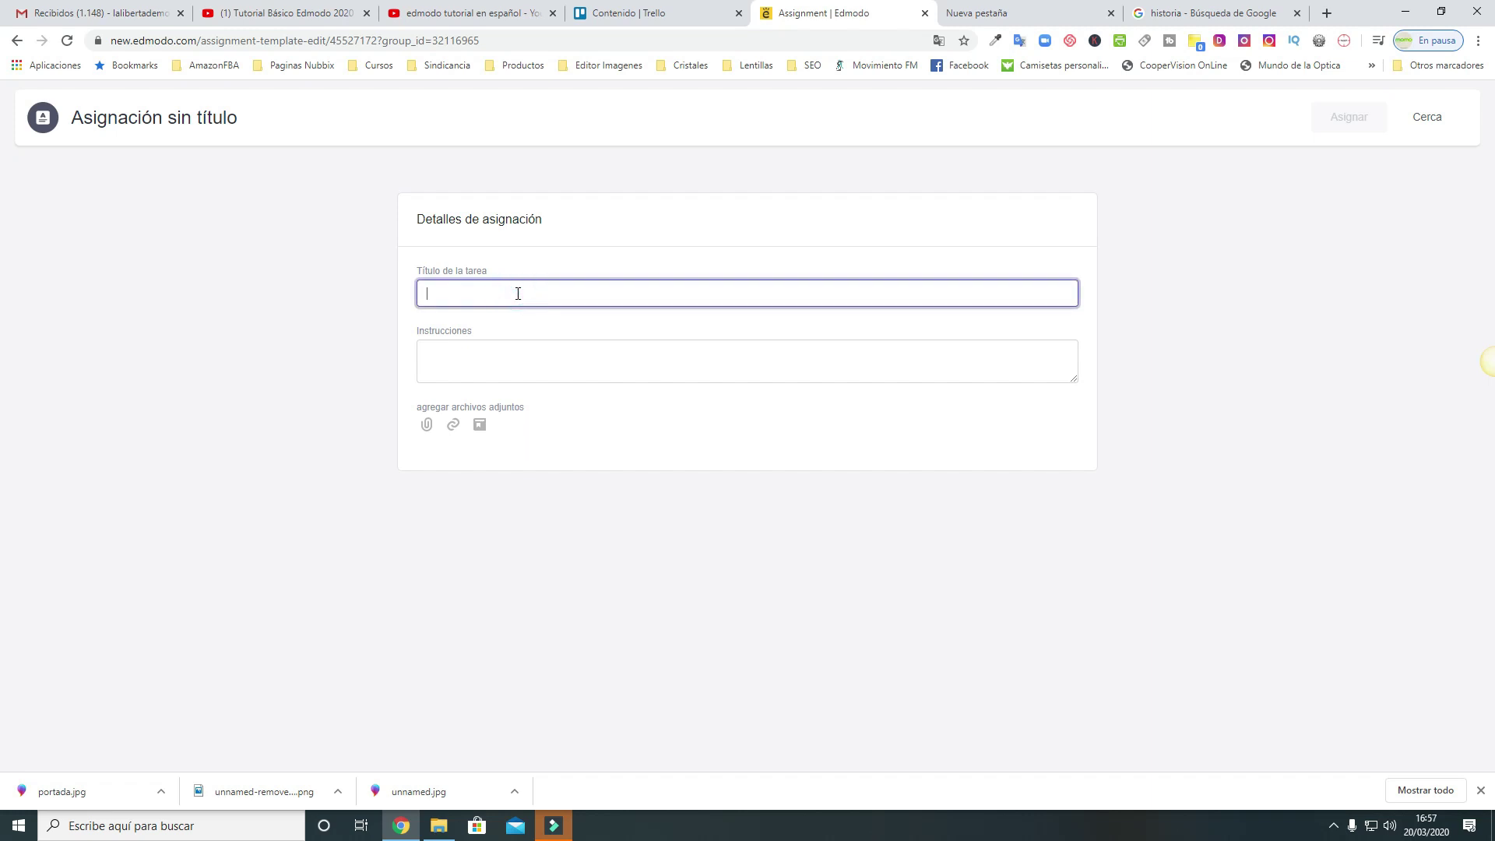
type("I")
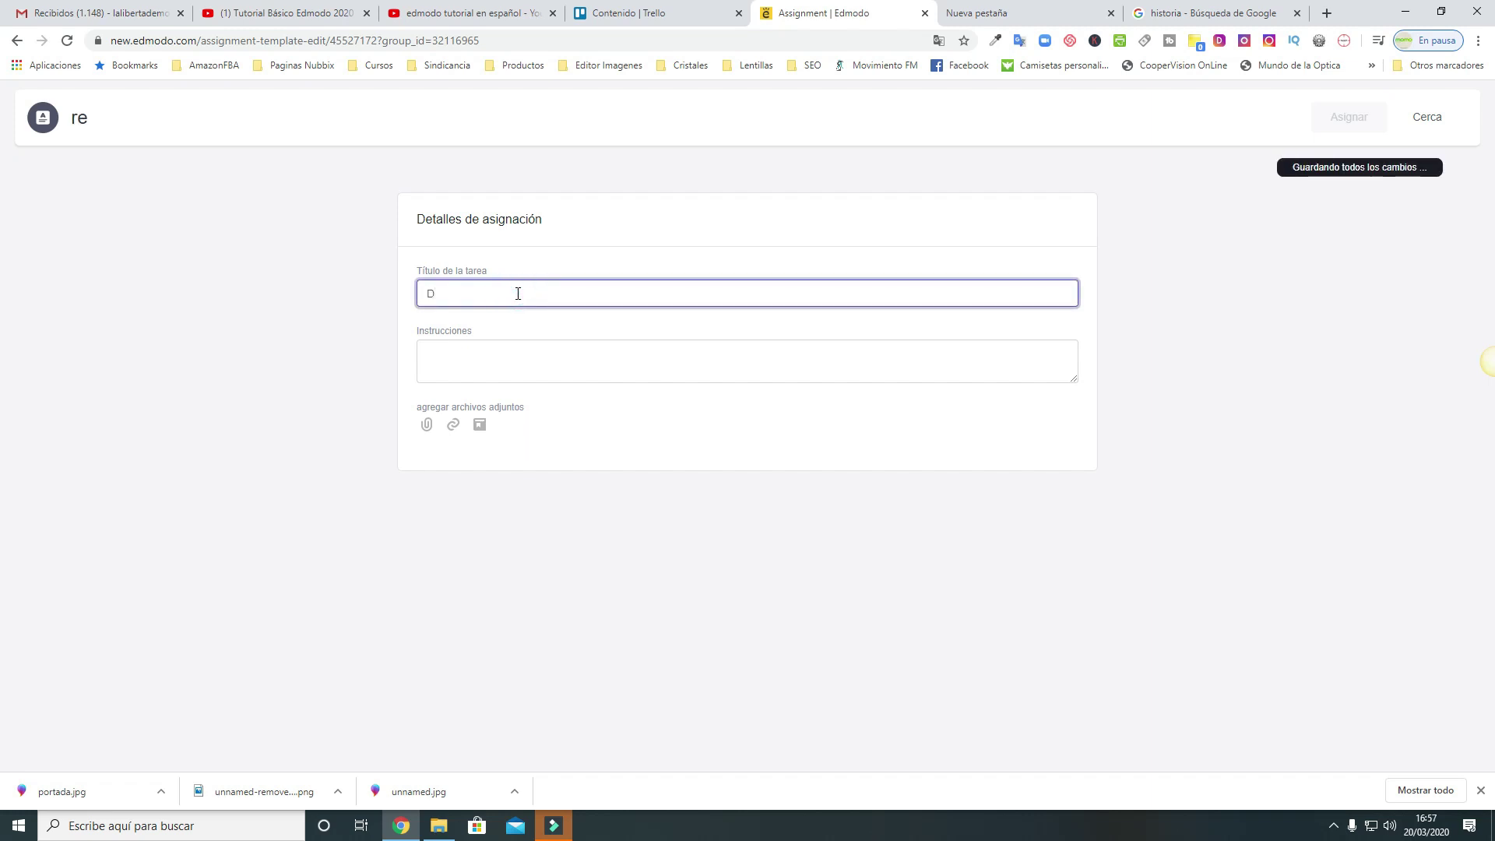
key("BackSpace")
type("Inve")
key("BackSpace")
key("BackSpace")
key("BackSpace")
key("BackSpace")
type("Inve")
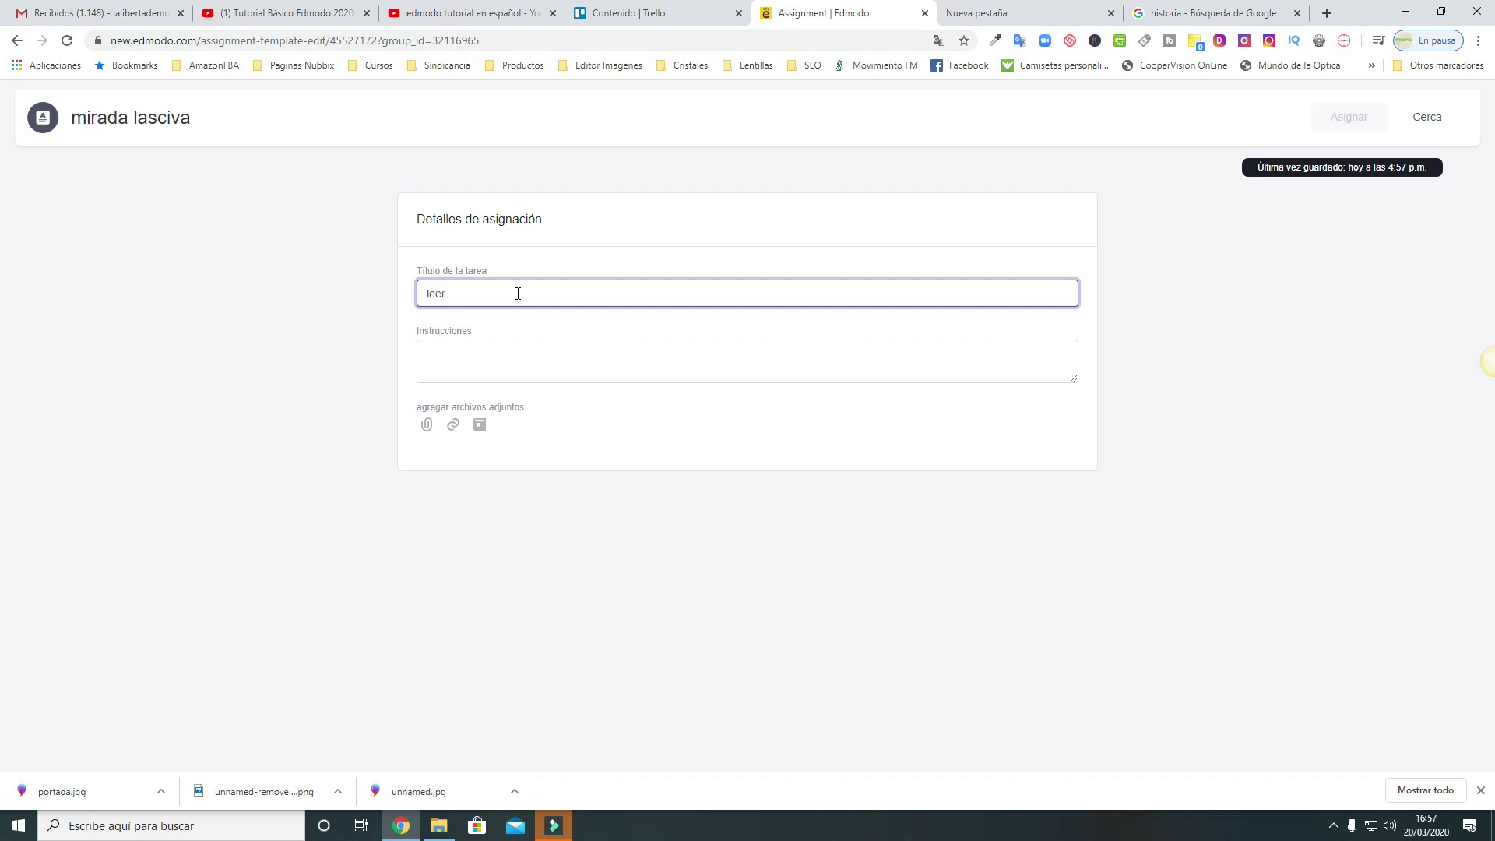
key("BackSpace")
key("BackSpace")
key("BackSpace")
key("BackSpace")
type("R")
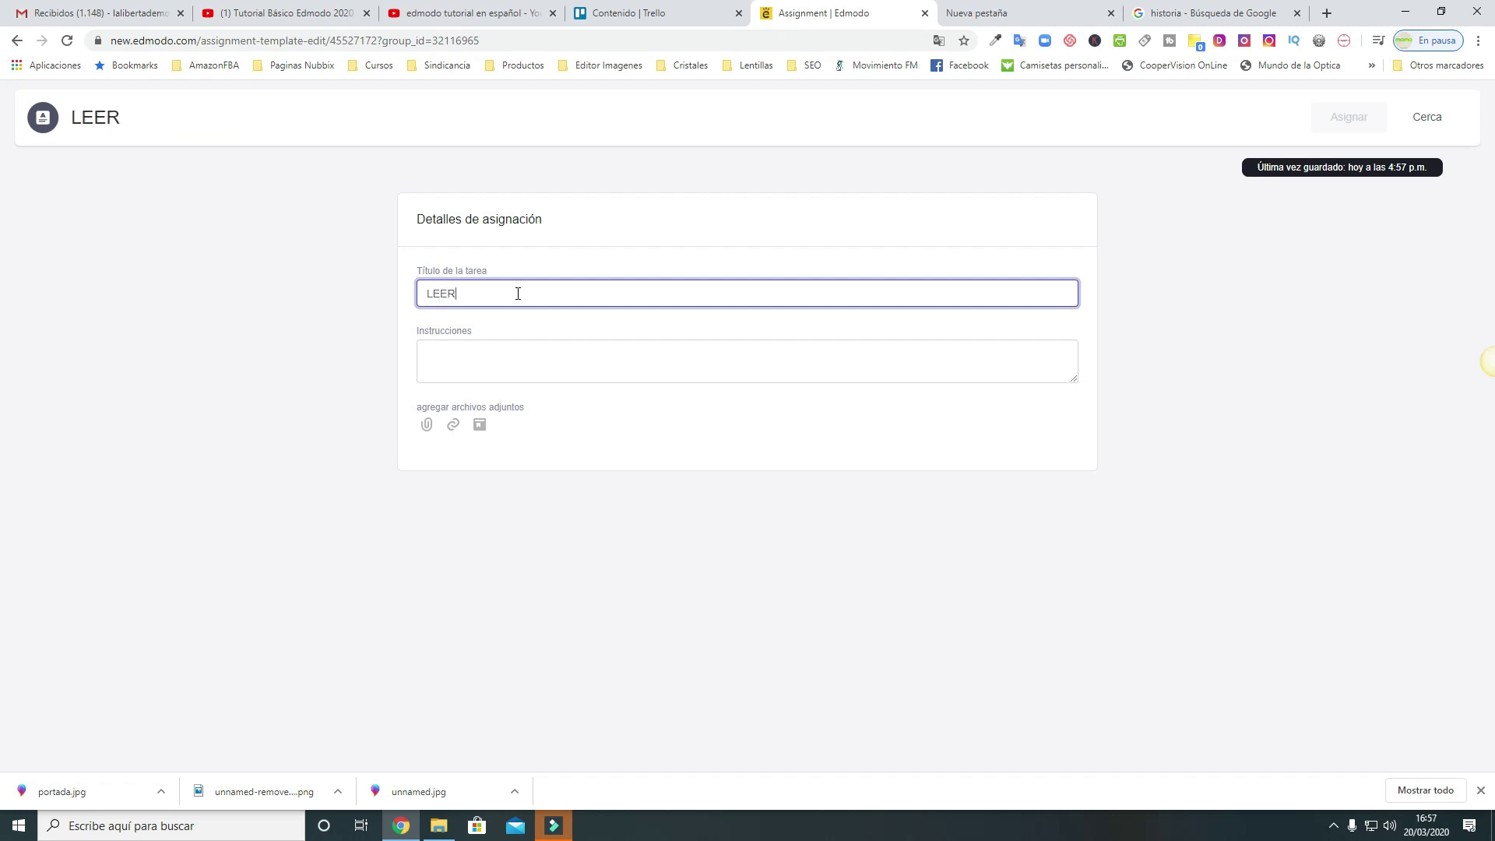
type(" LA PAGINA")
key("BackSpace")
key("BackSpace")
key("BackSpace")
key("BackSpace")
key("BackSpace")
key("BackSpace")
key("BackSpace")
key("BackSpace")
key("BackSpace")
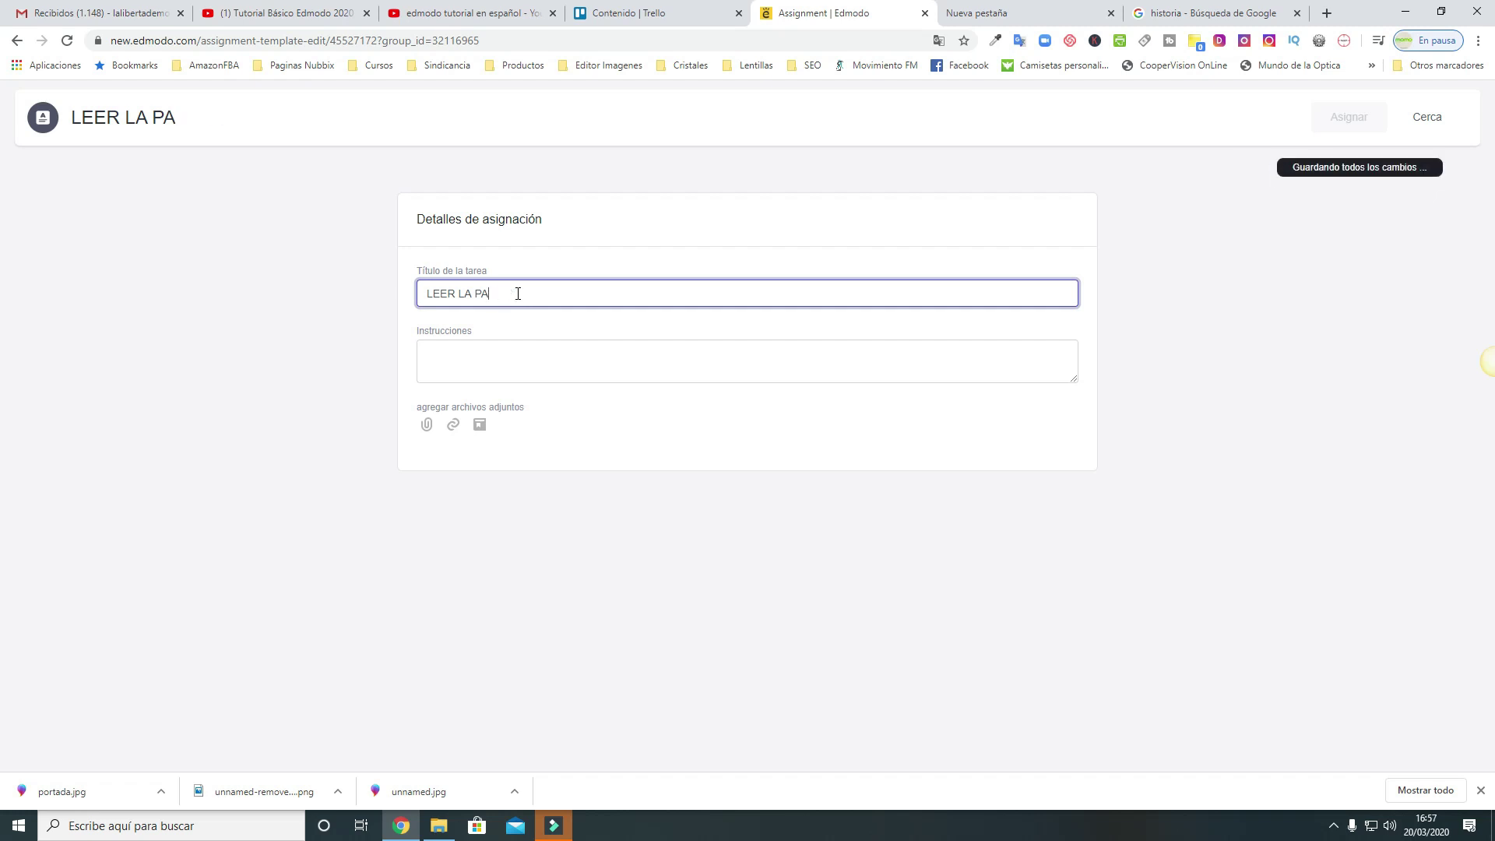
type("EL CAPITULO 1")
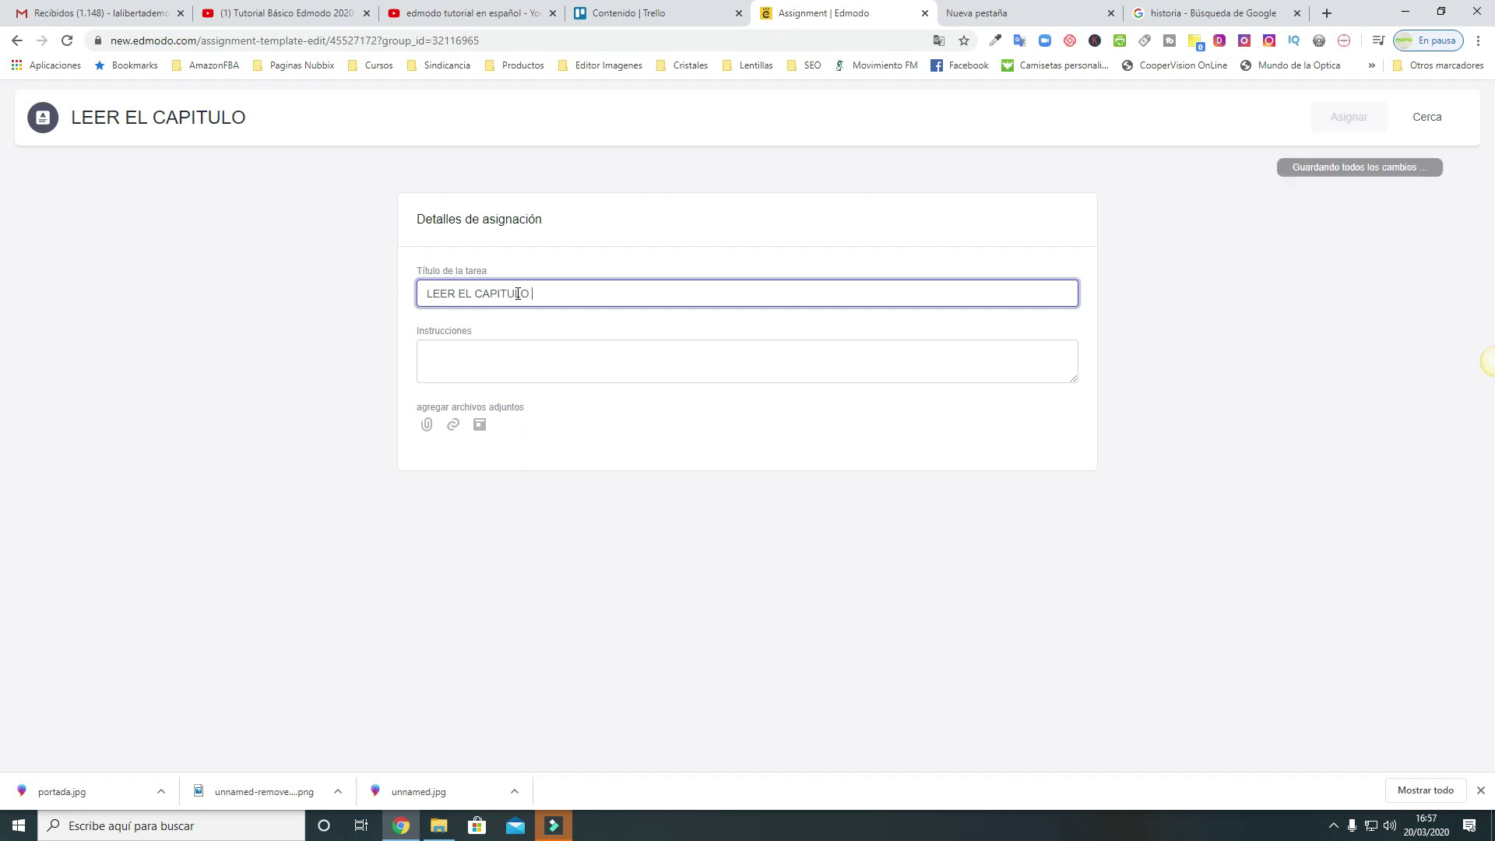
Write instructions to read chapter 1 of the emailed PDF book for an in-class essay
left_click(514, 358)
type("D")
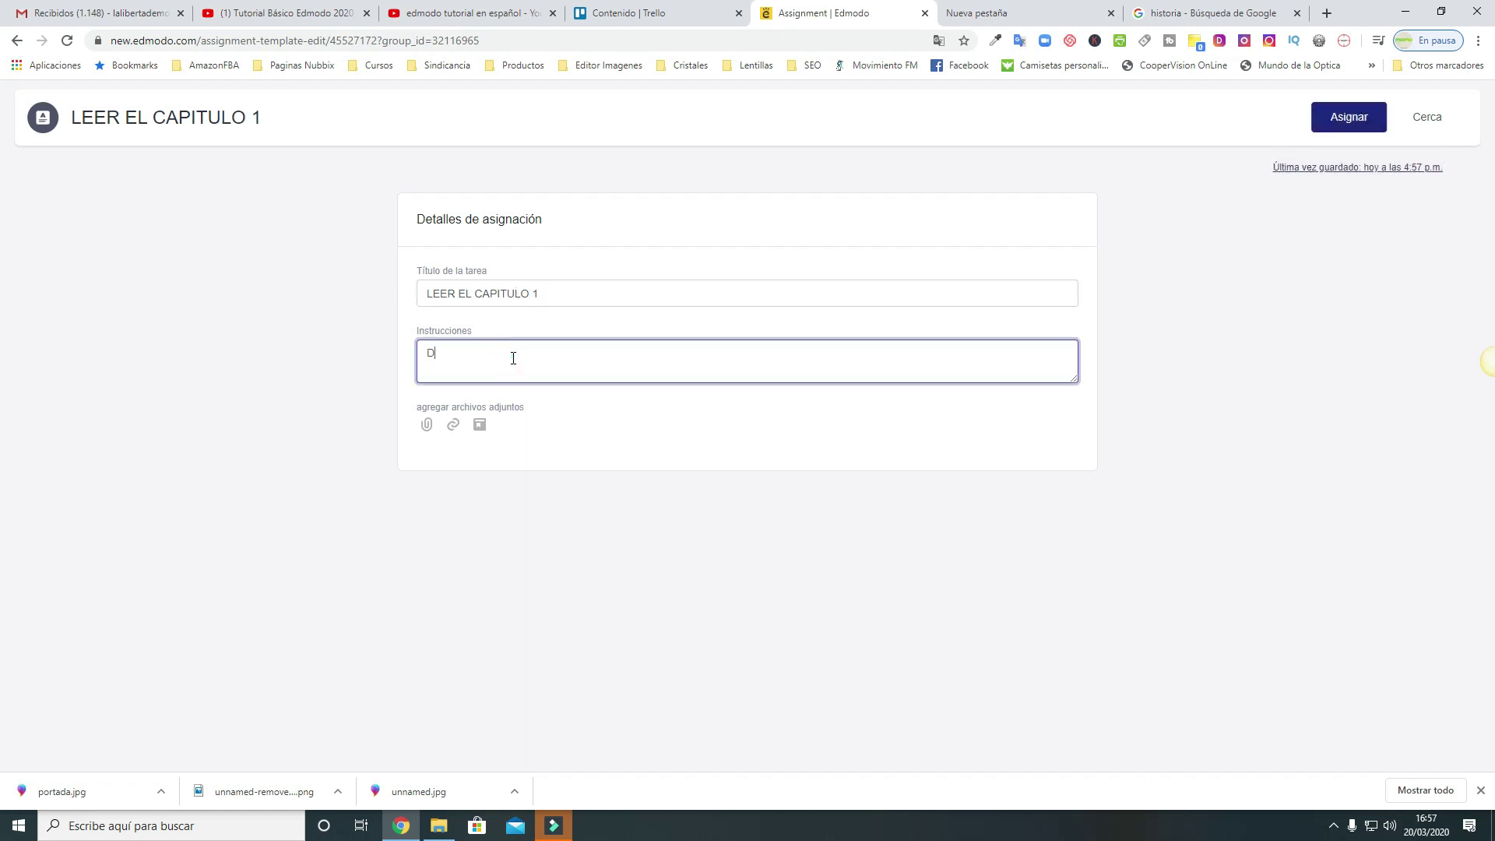
type("el libro q")
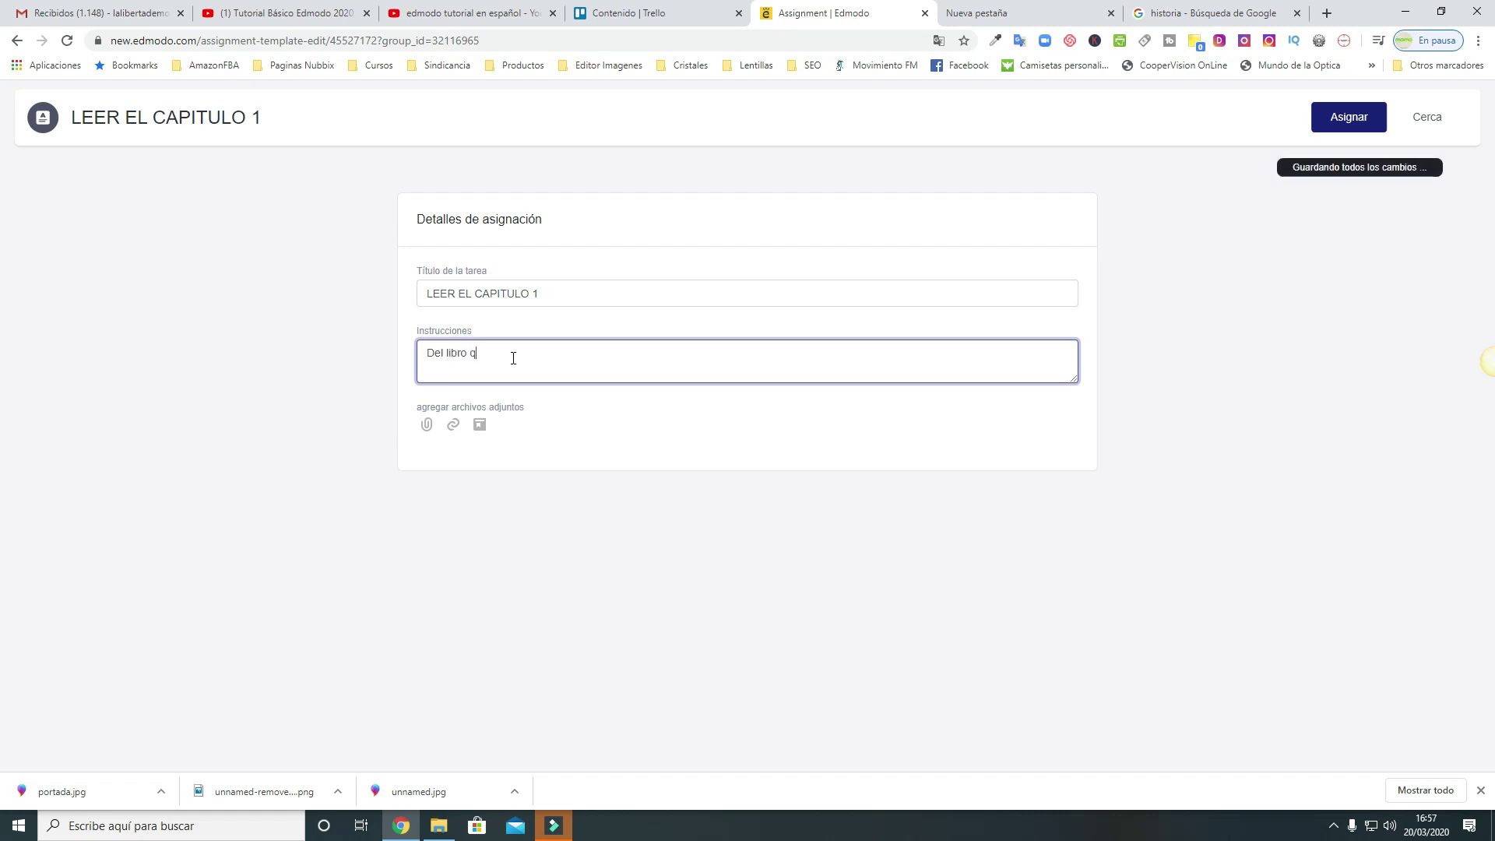
type("ue os envie")
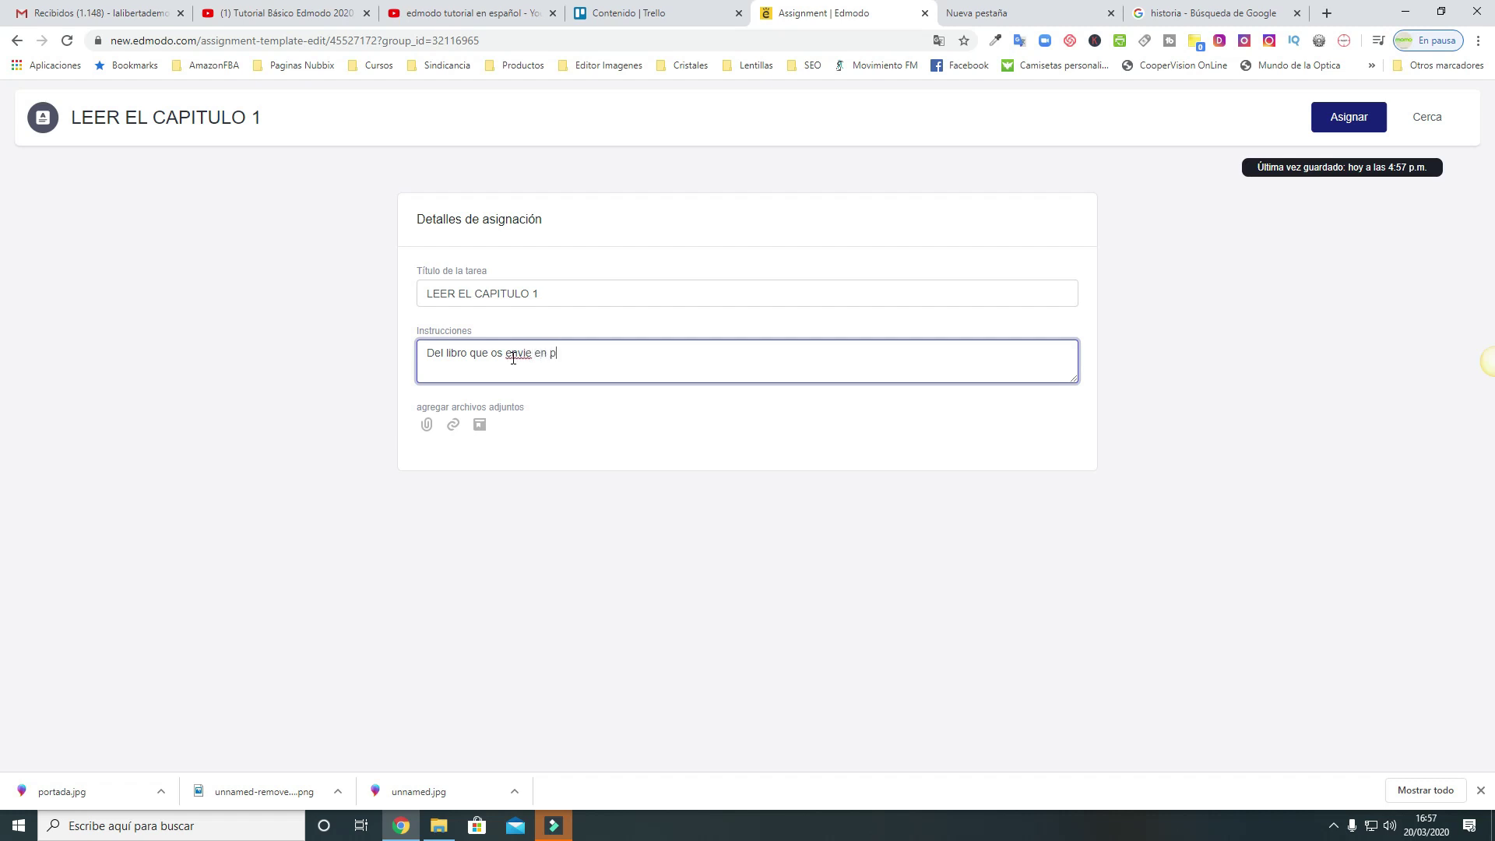
type(" en pdf por correo ")
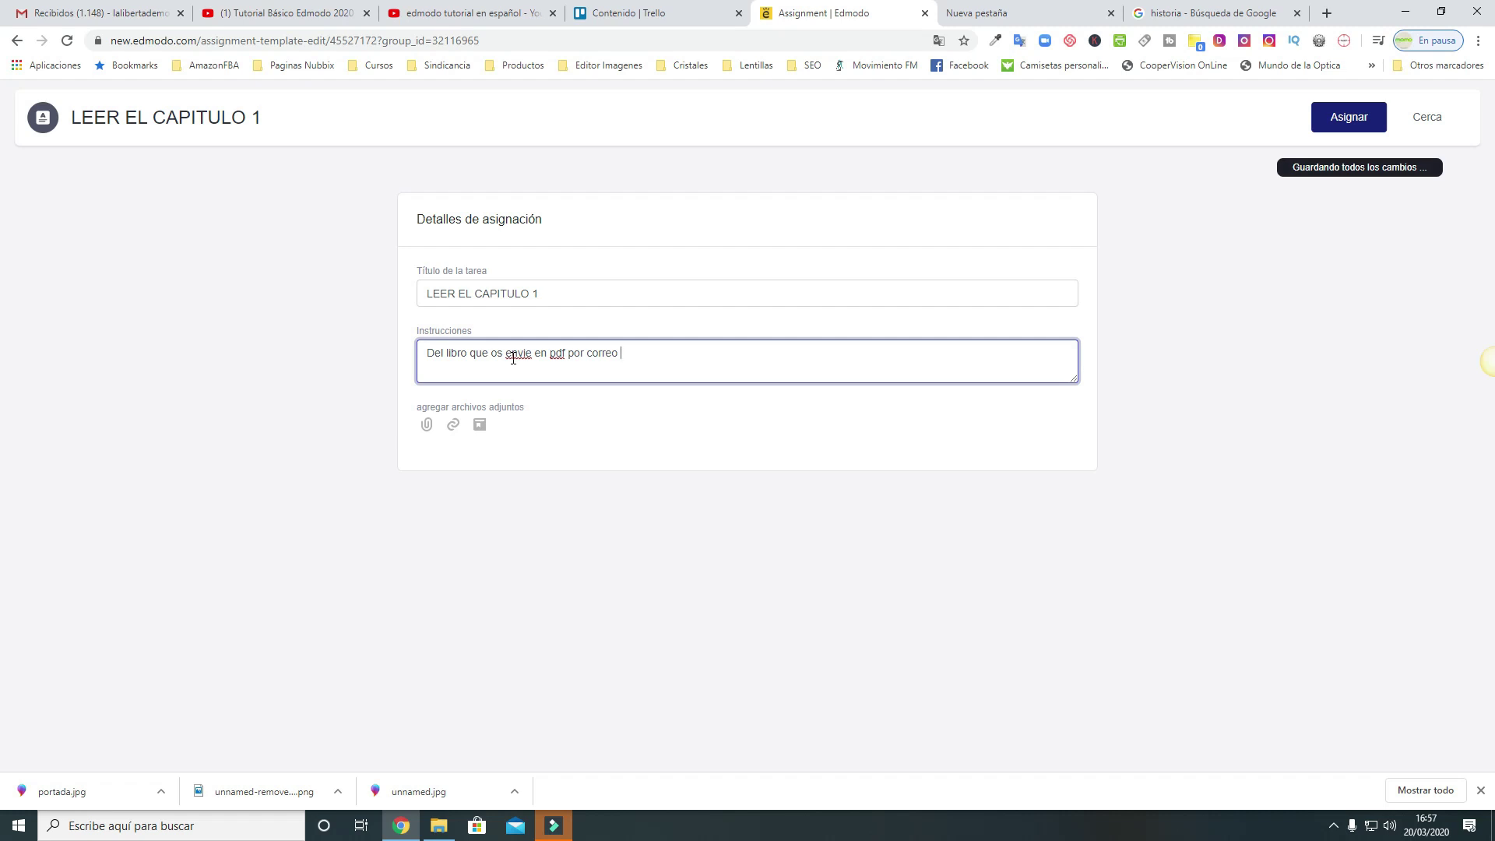
type("tene")
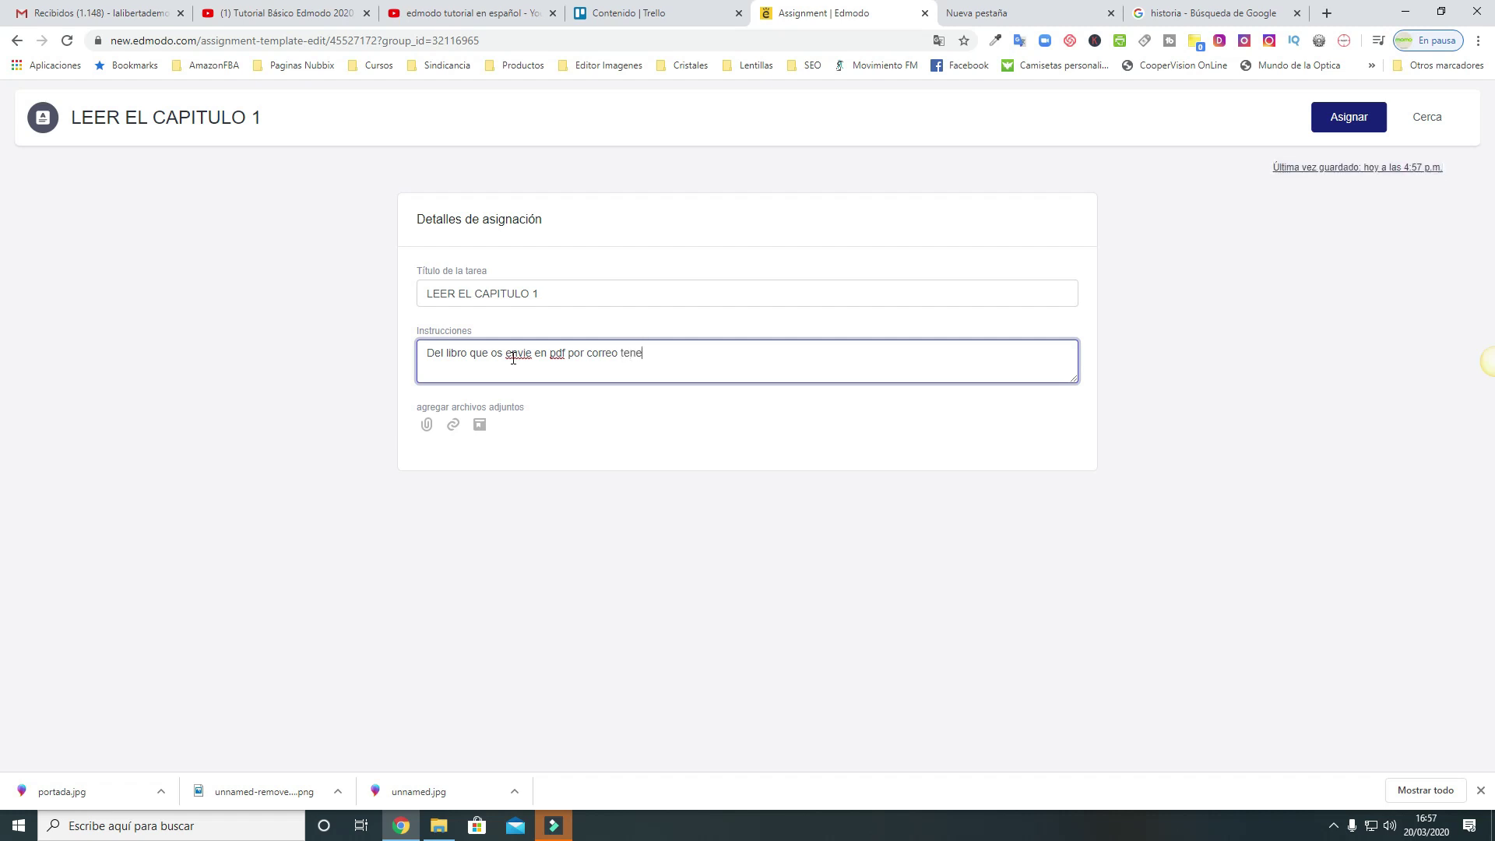
type("is que leere")
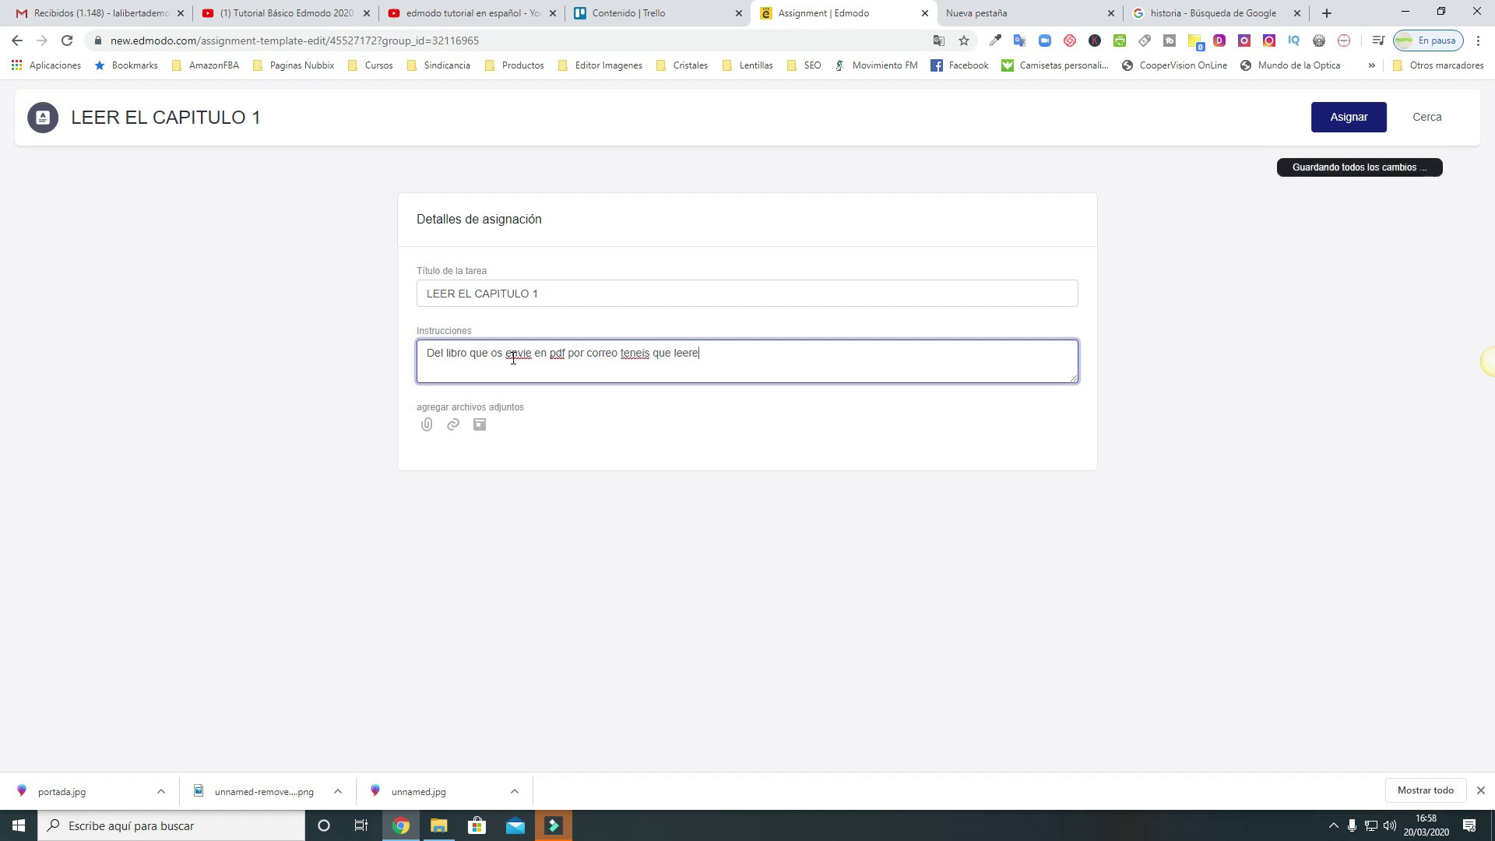
type("os el capit")
key("BackSpace")
key("BackSpace")
key("BackSpace")
key("BackSpace")
key("BackSpace")
key("BackSpace")
key("BackSpace")
key("BackSpace")
key("BackSpace")
key("BackSpace")
key("BackSpace")
key("BackSpace")
key("BackSpace")
key("BackSpace")
key("BackSpace")
key("BackSpace")
key("BackSpace")
key("BackSpace")
key("BackSpace")
key("BackSpace")
type("eis q")
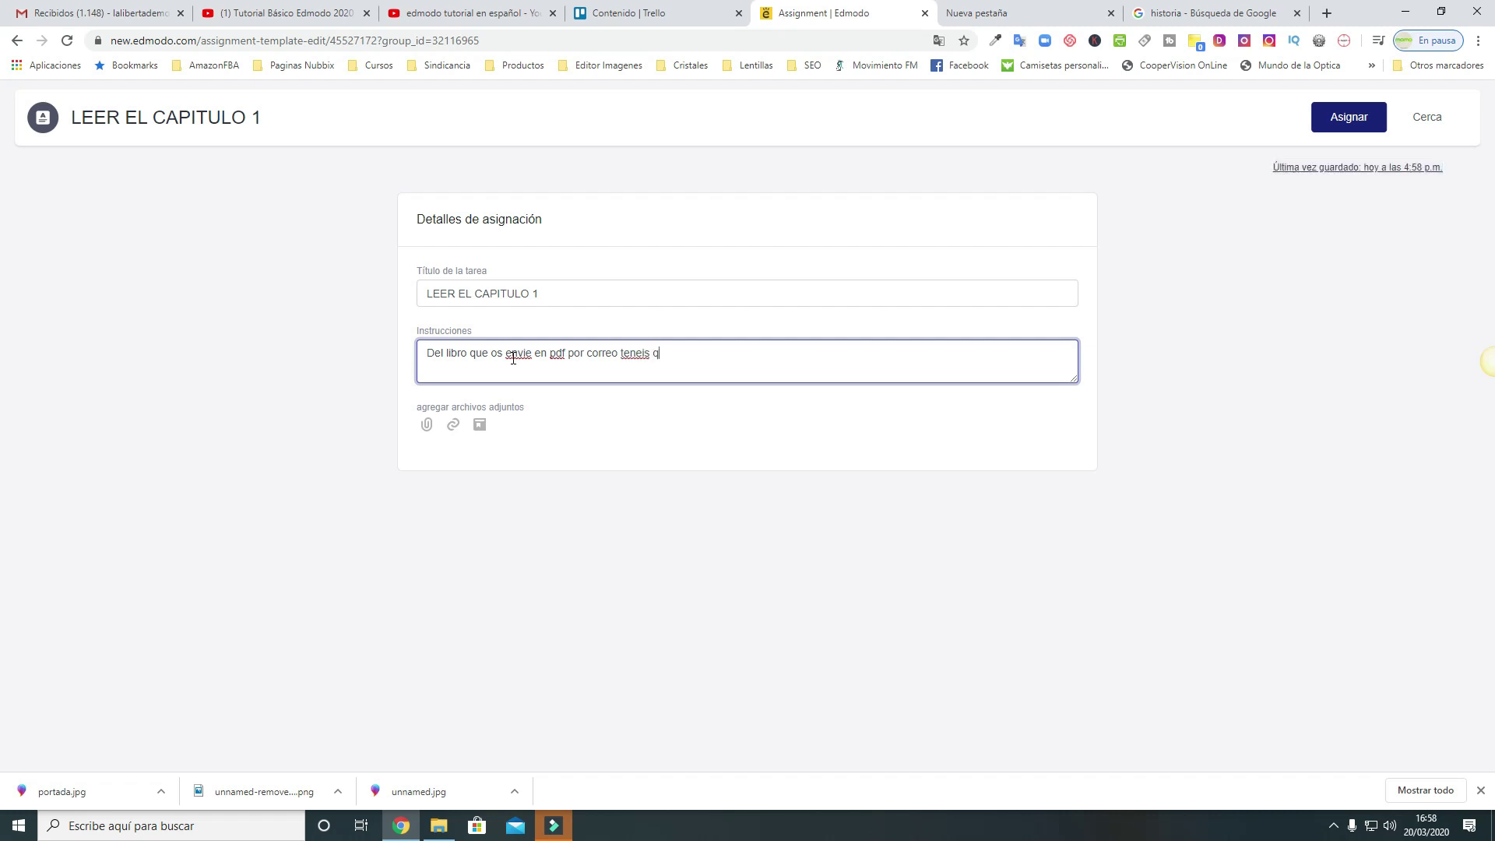
type("ue leer el ")
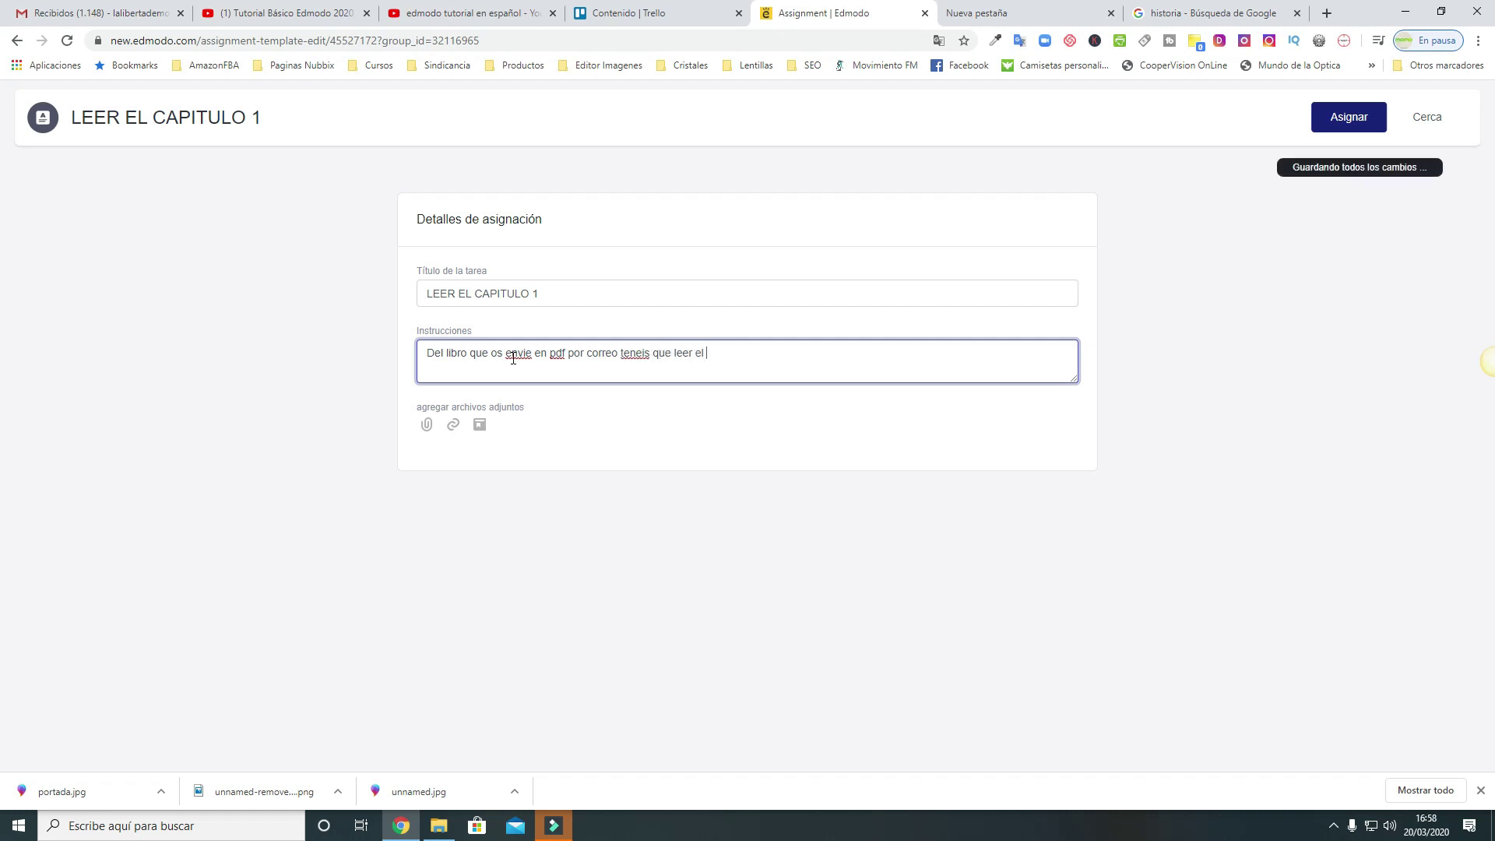
type("capitulo 1.haremos una redacion en calse")
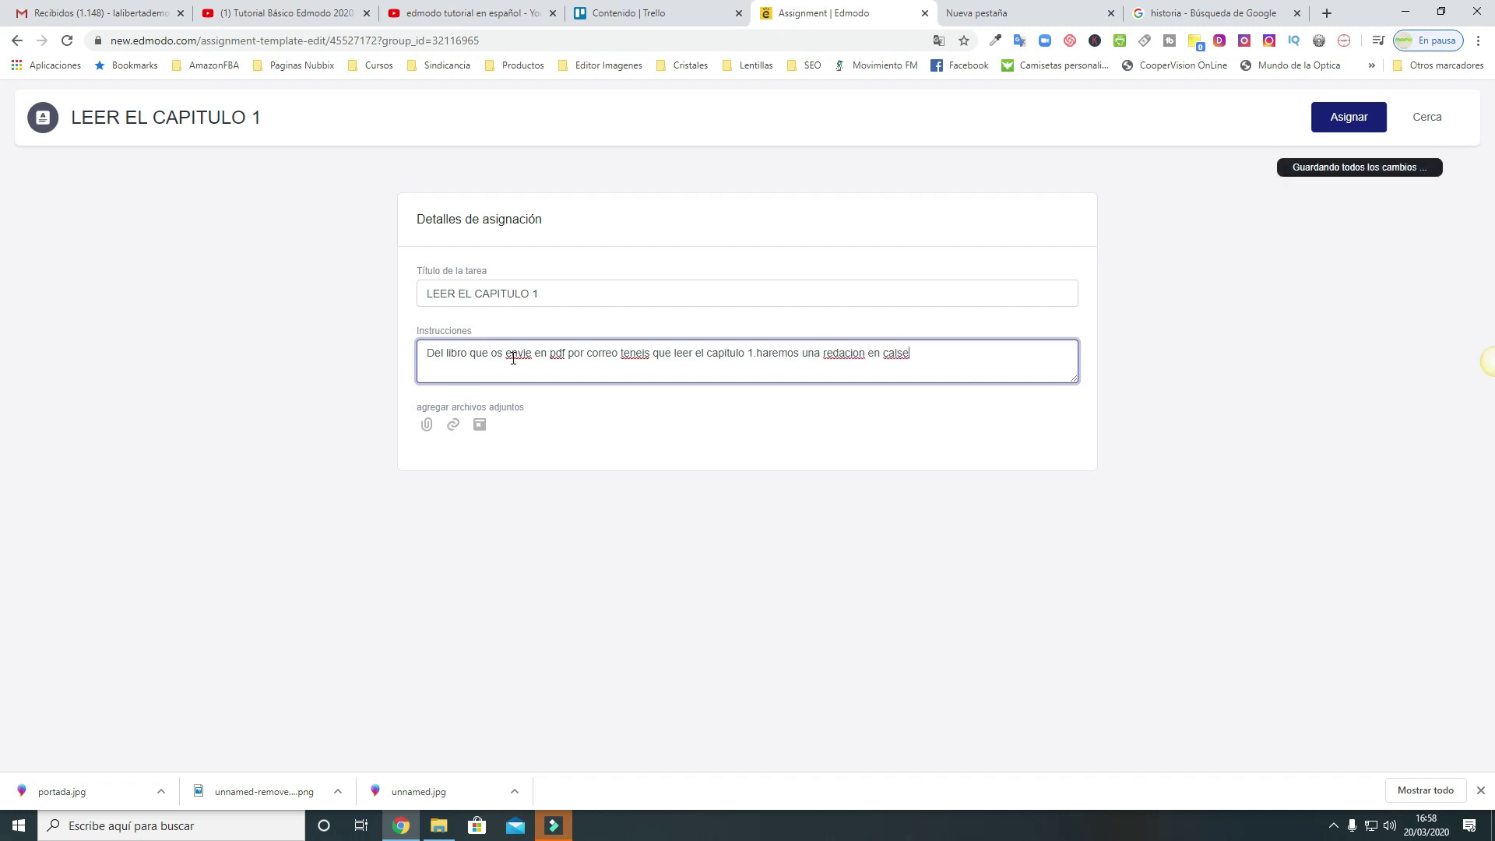
Correct the instruction spelling to 'envíe', 'redacción' and 'en clase'
left_click(532, 353)
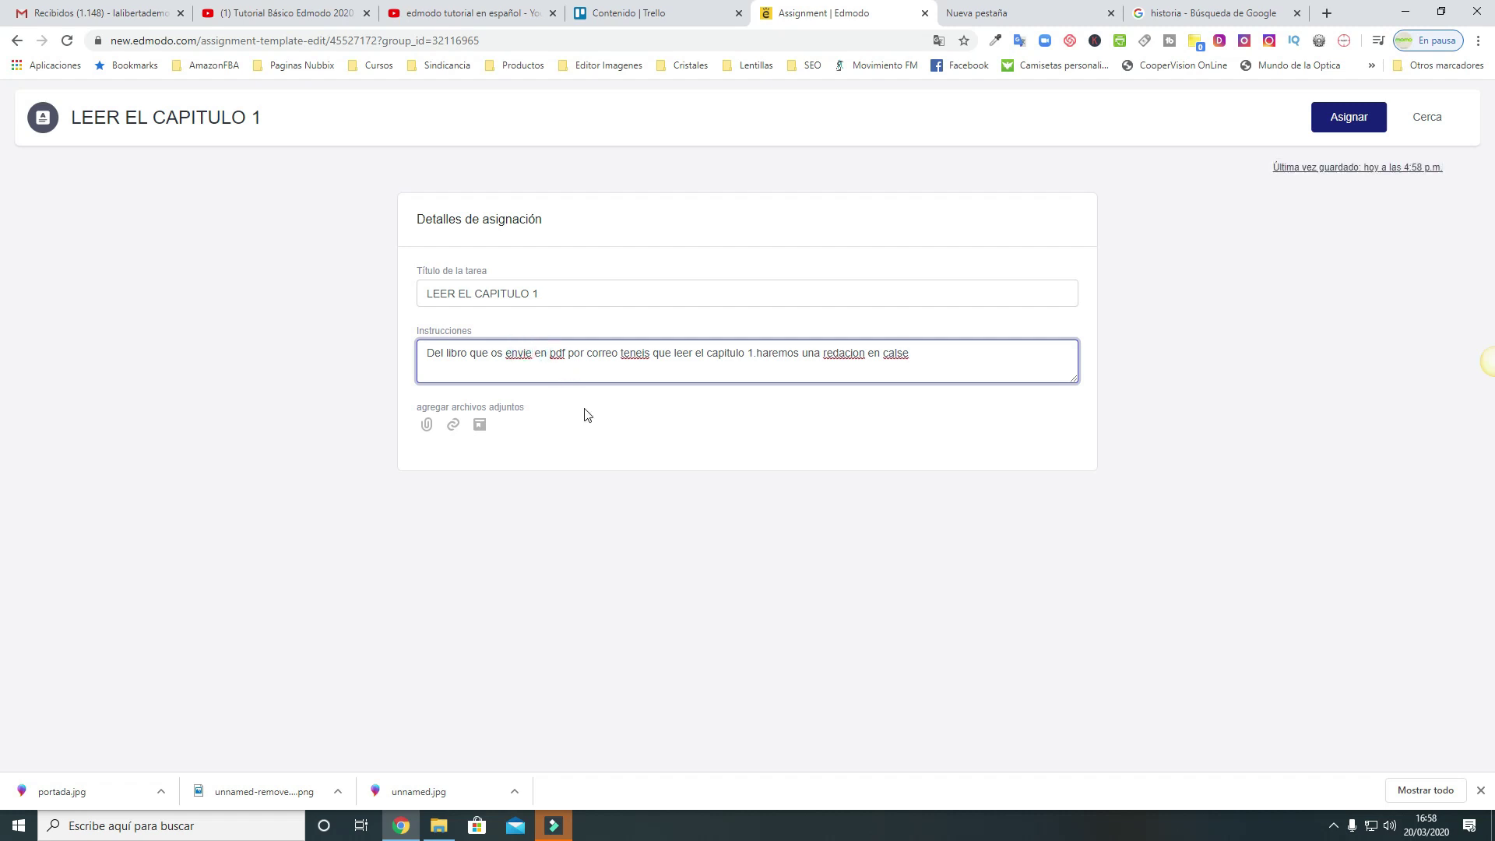
key("BackSpace")
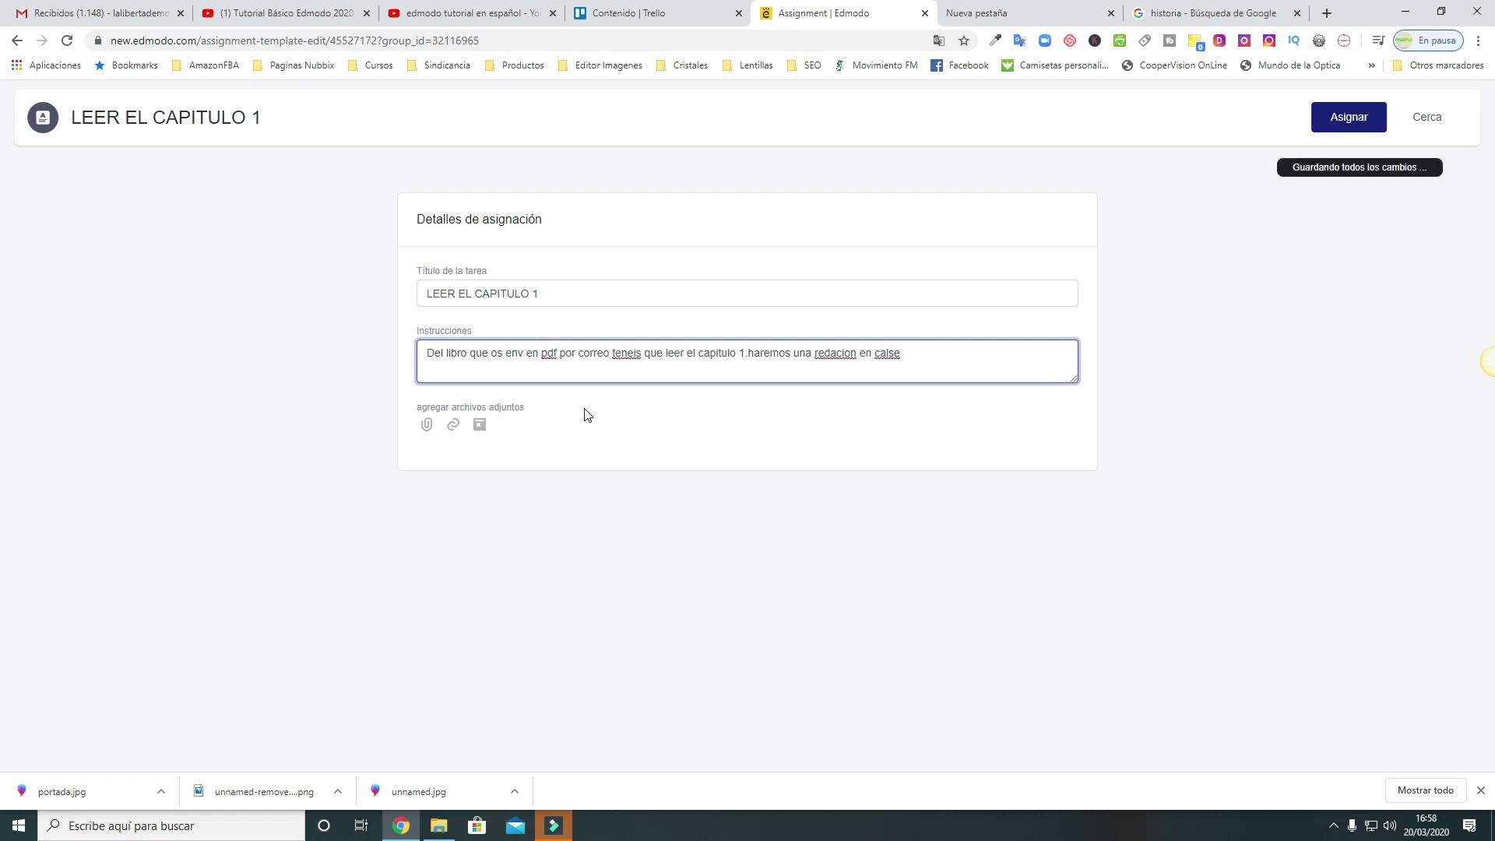
key("BackSpace")
type("íe")
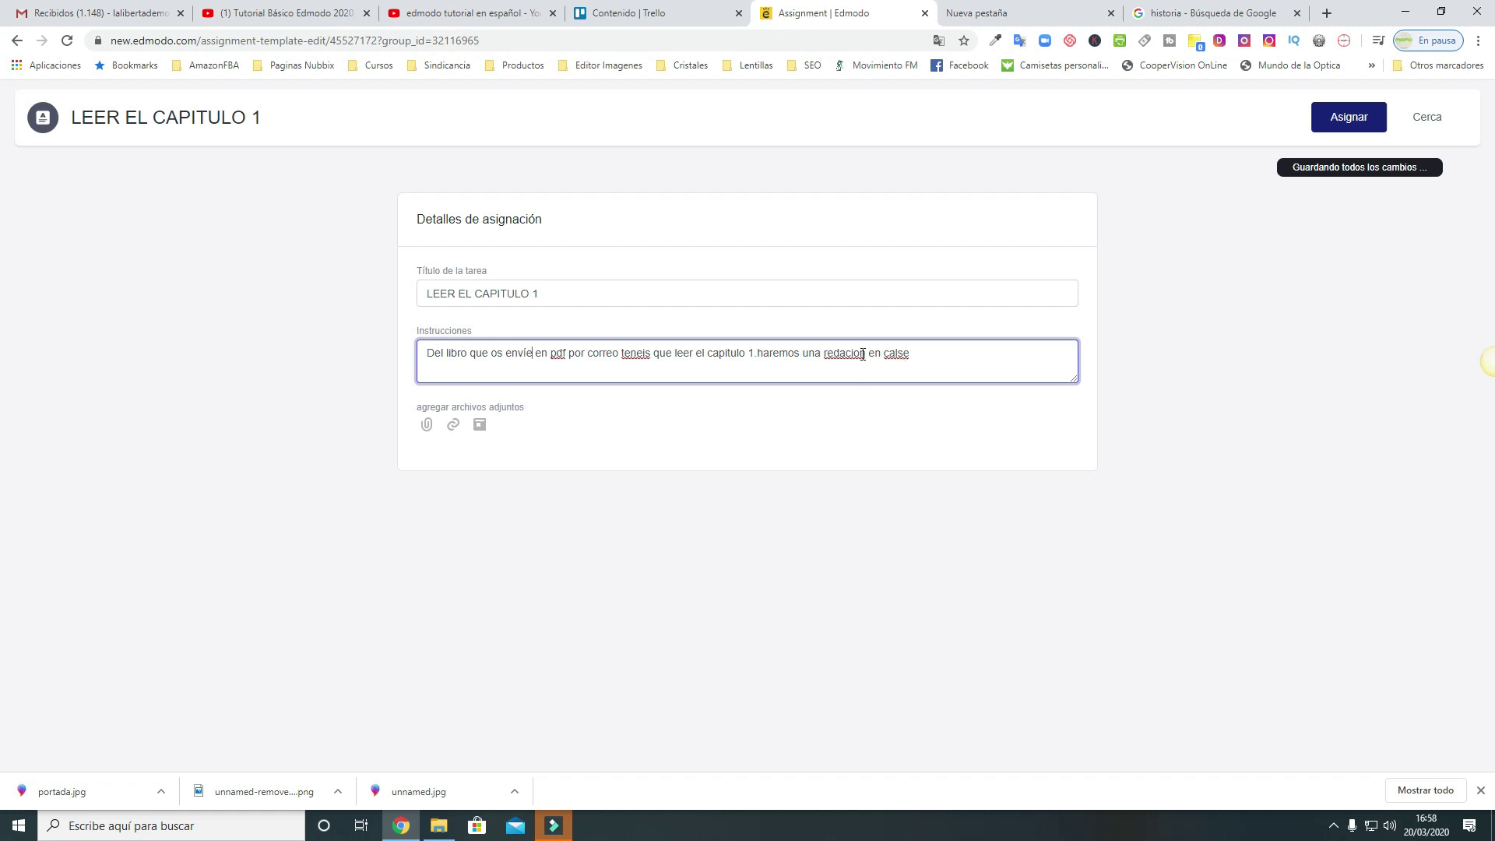
left_click(857, 353)
key("BackSpace")
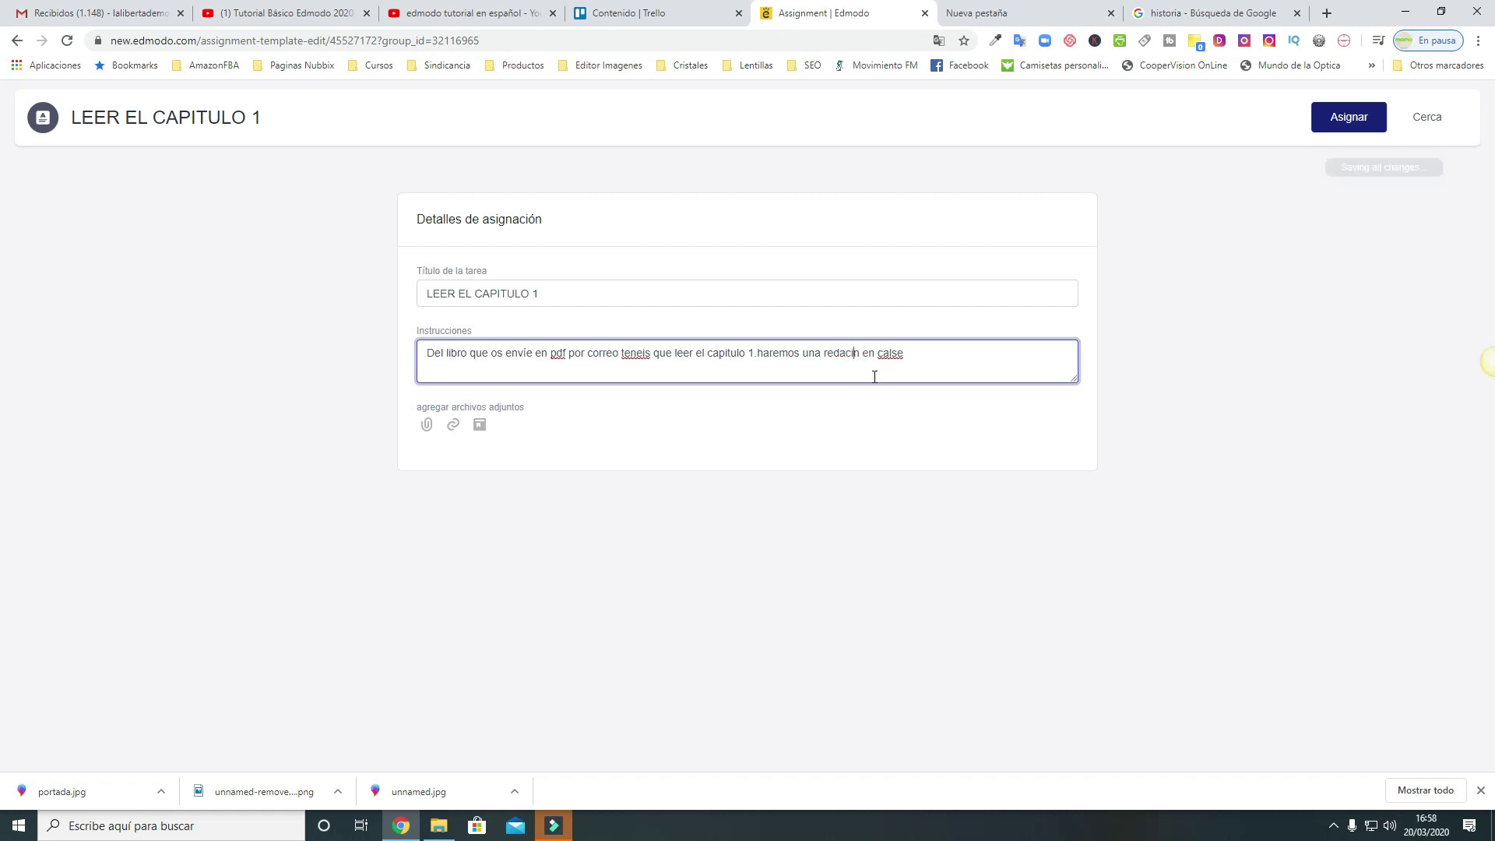
type("ó")
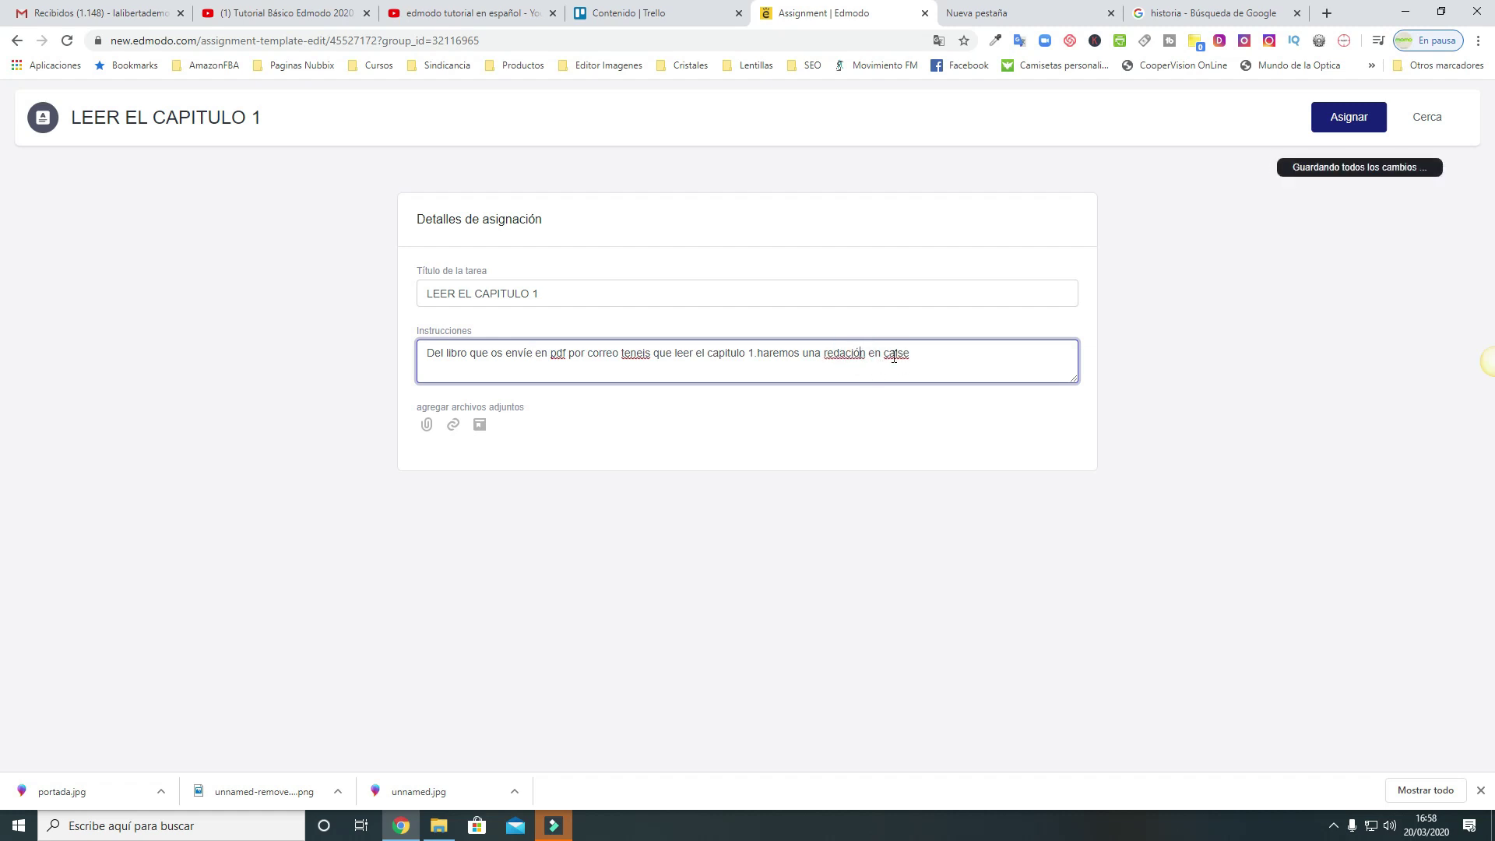
left_click(906, 354)
key("BackSpace")
key("BackSpace")
key("BackSpace")
key("BackSpace")
type("en clase")
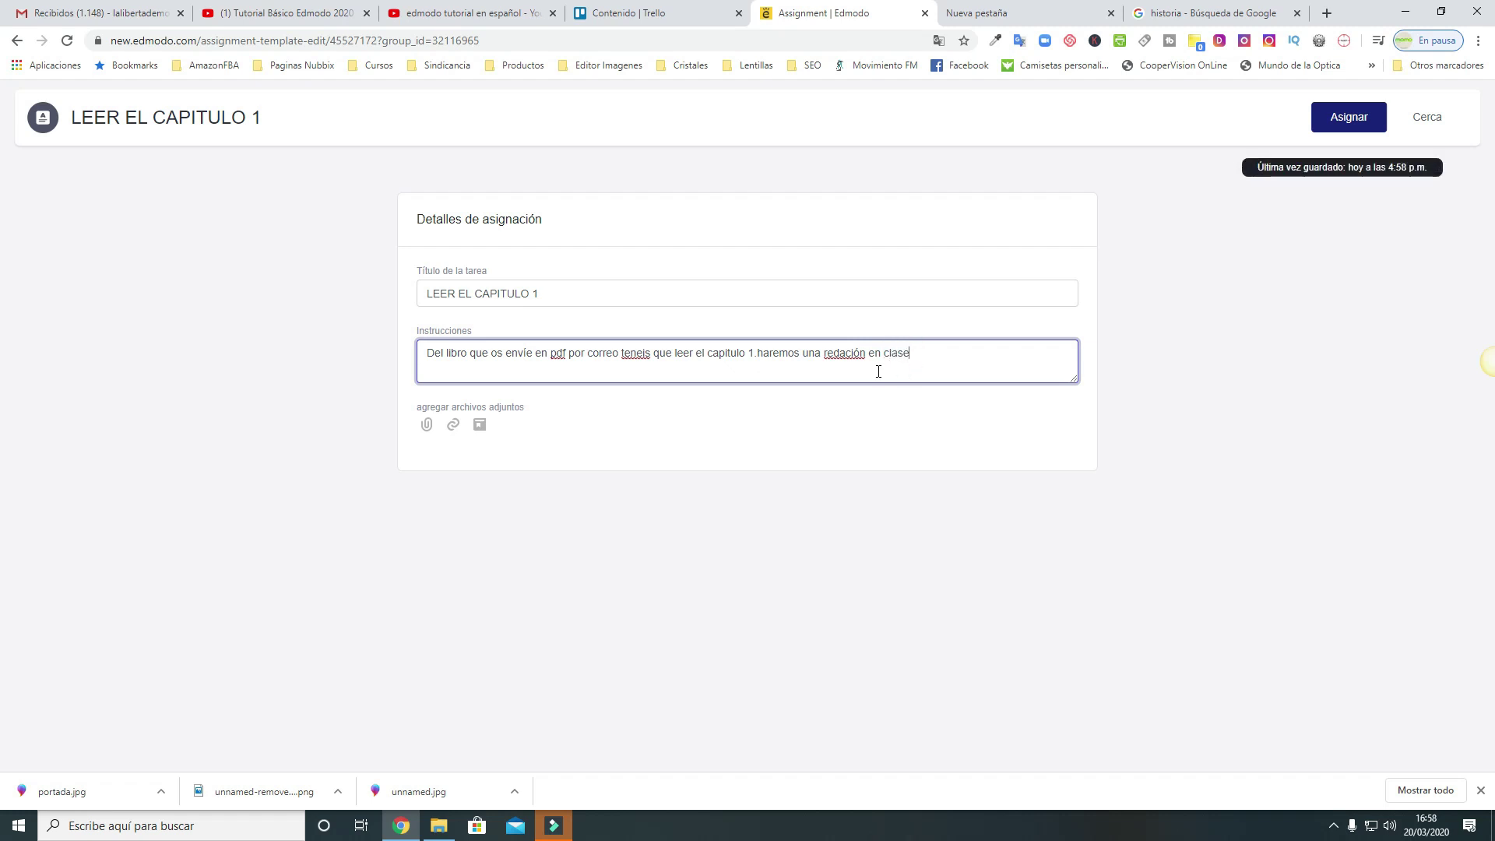
left_click(849, 354)
type("c")
left_click(946, 372)
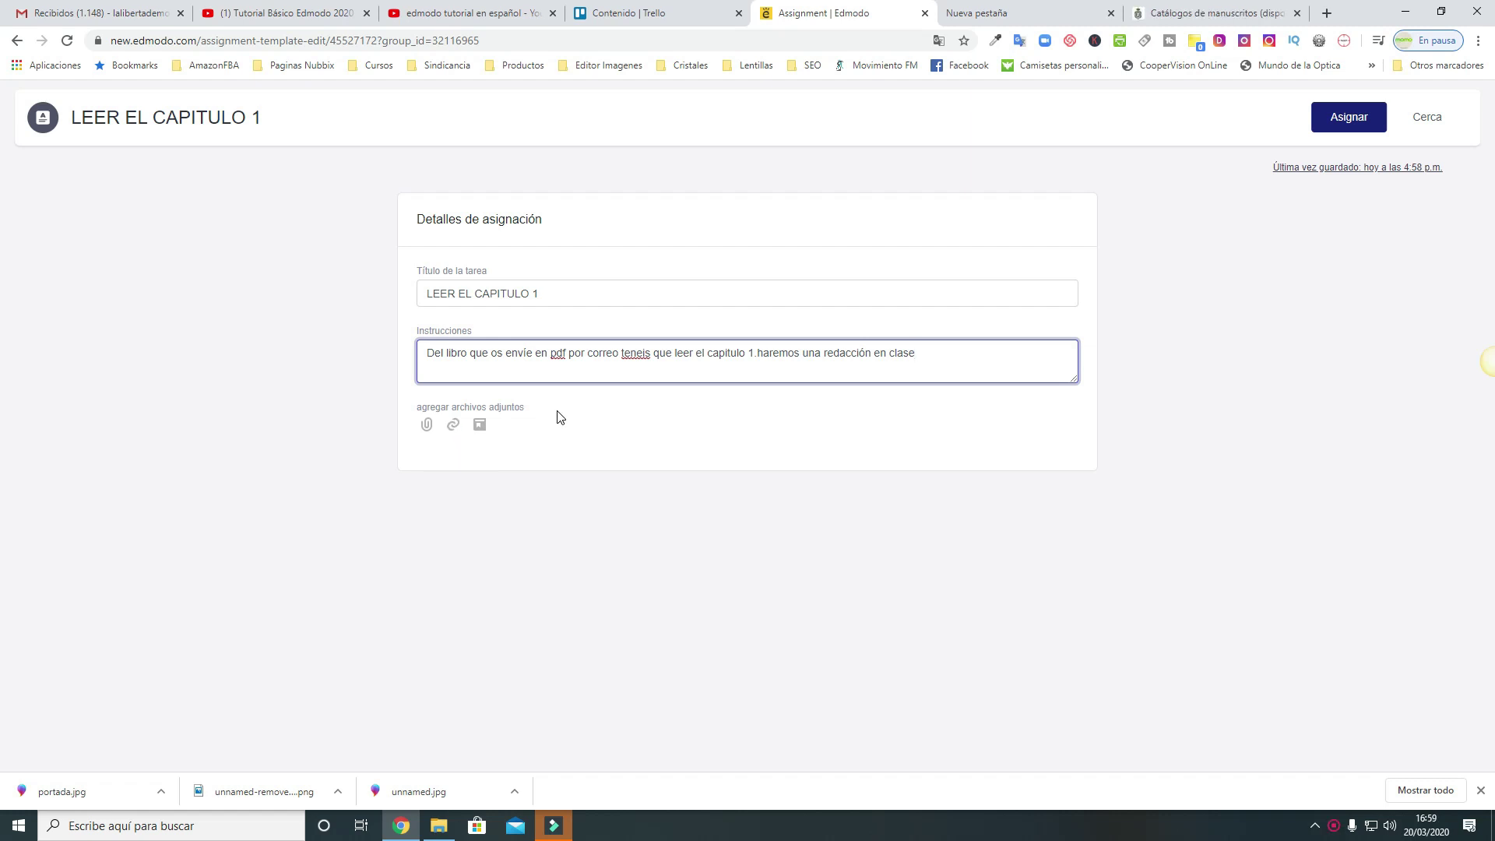
Attach the rah.es manuscript collections link titled 'Historia' to the assignment
left_click(454, 426)
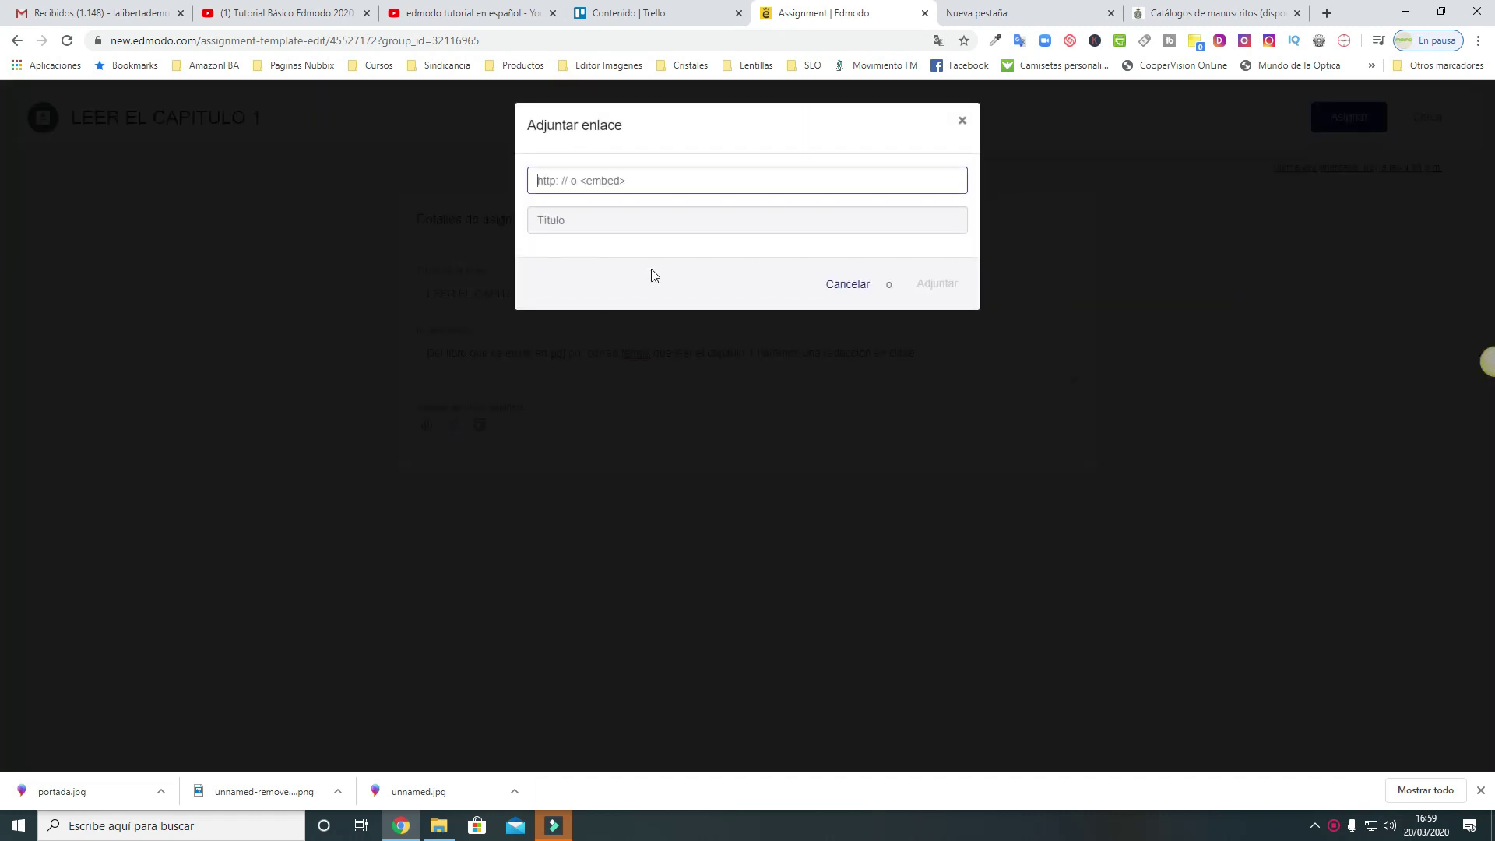
left_click(616, 178)
type("https://www.rah.es/colecciones-de-manuscritos/")
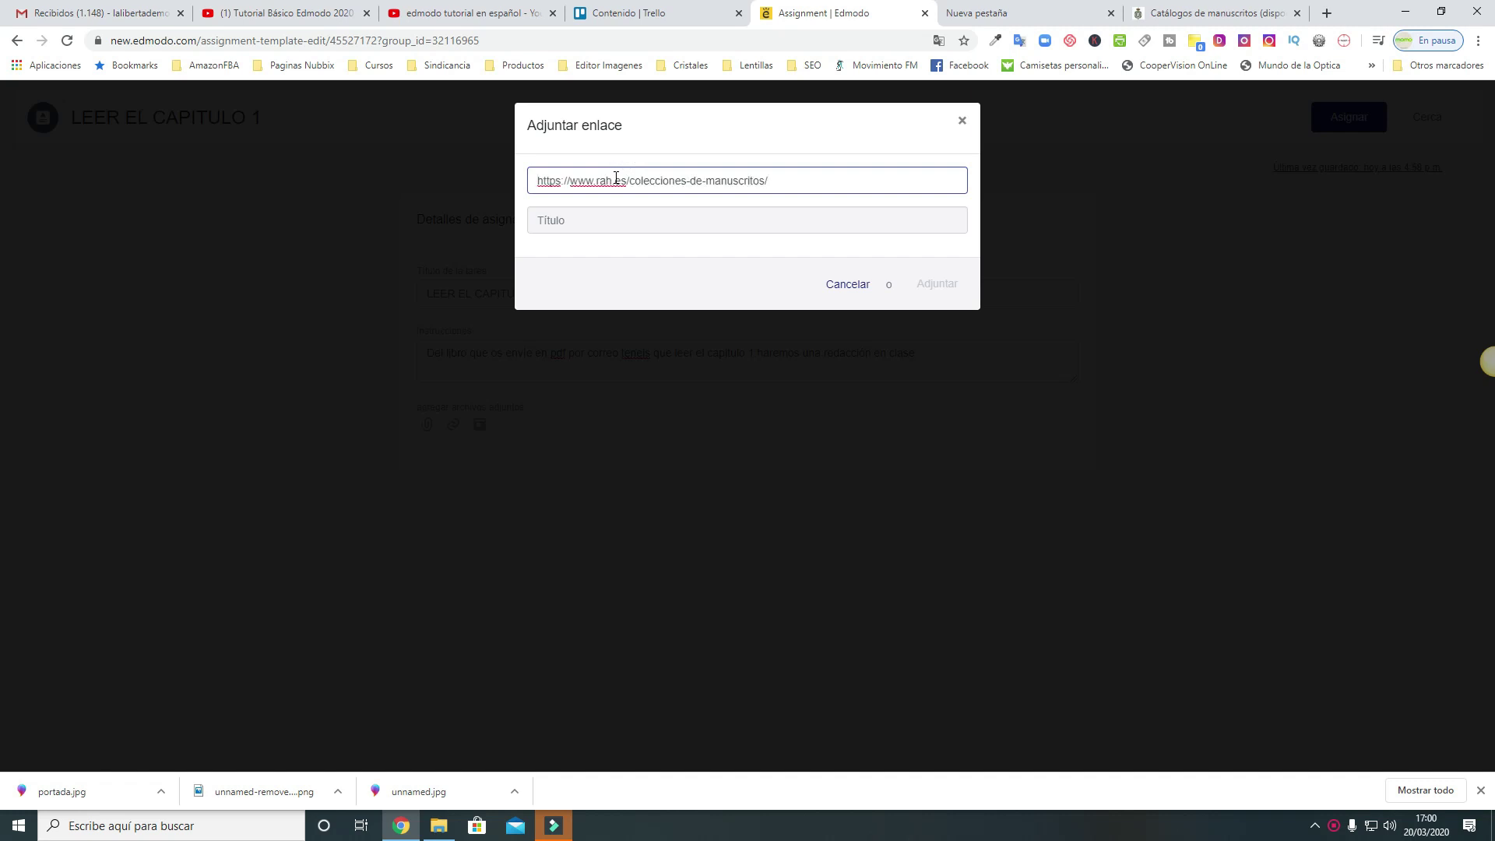
left_click(608, 225)
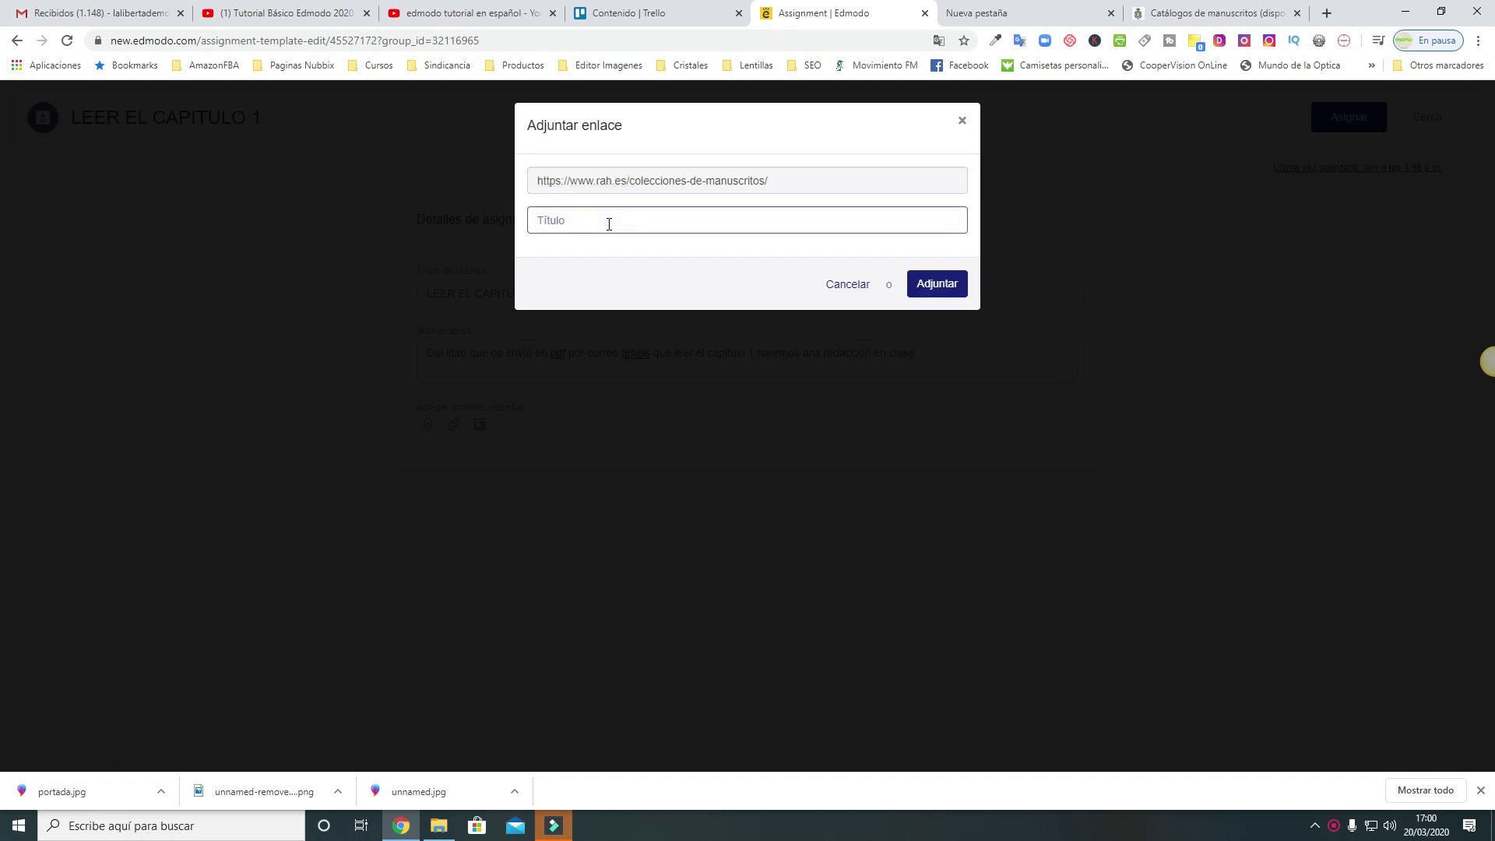
type("Historia")
left_click(941, 287)
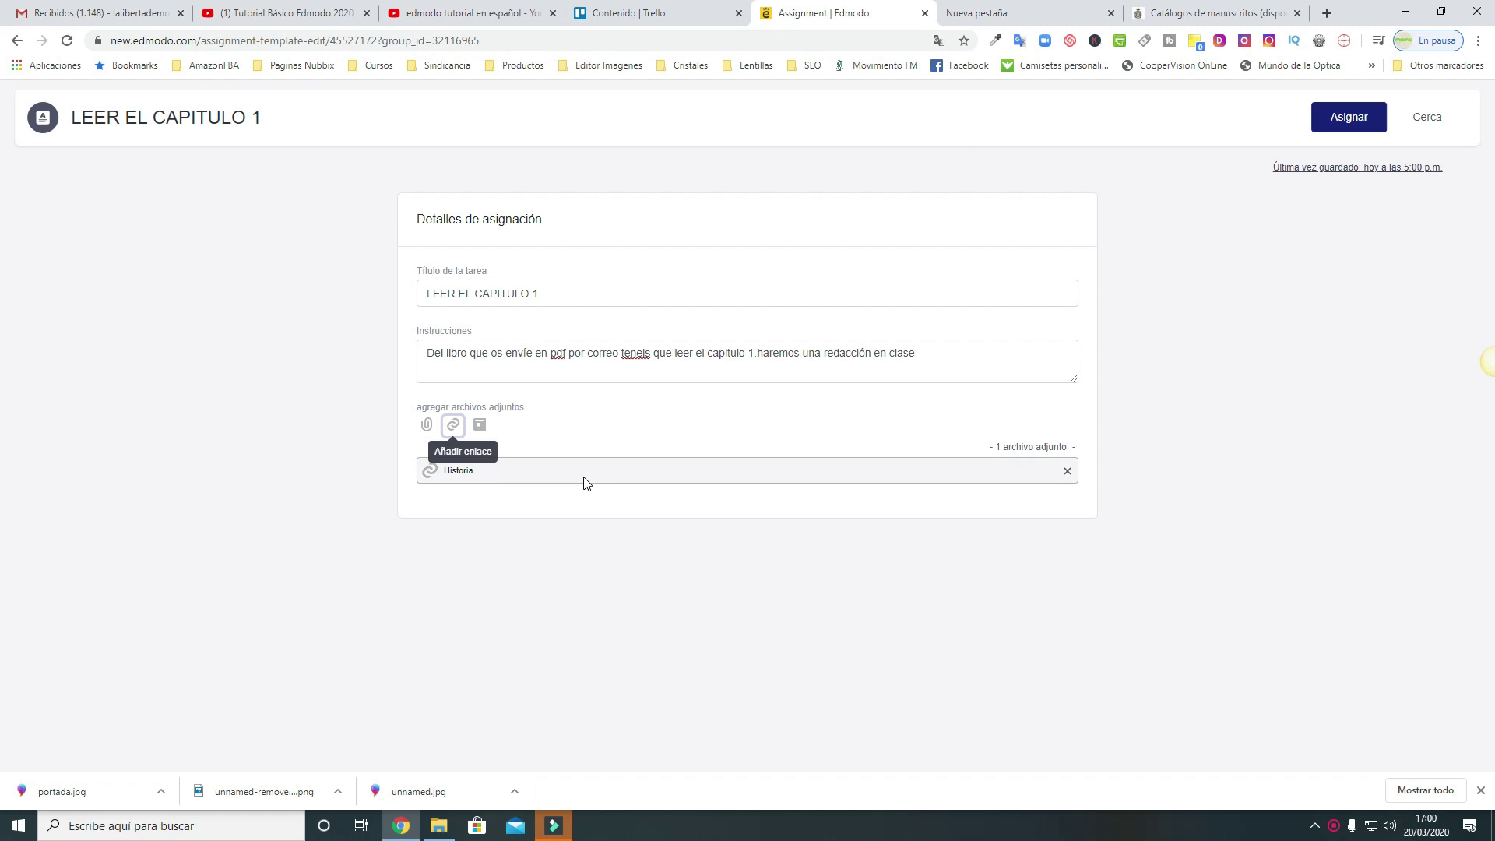
After checking the library, attach portada.jpg from the computer as a second assignment file
left_click(479, 430)
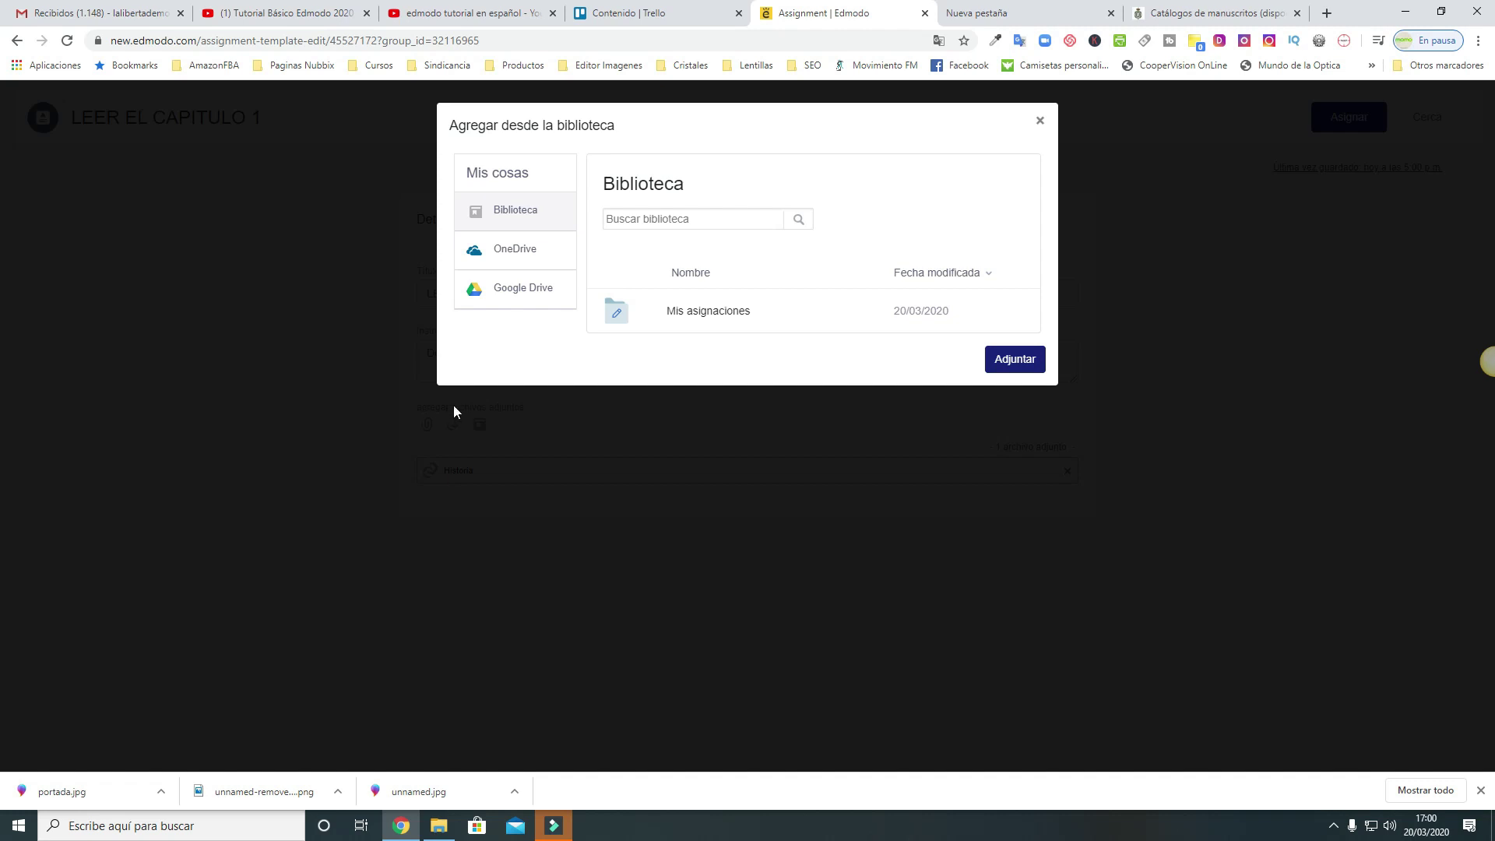
left_click(1039, 121)
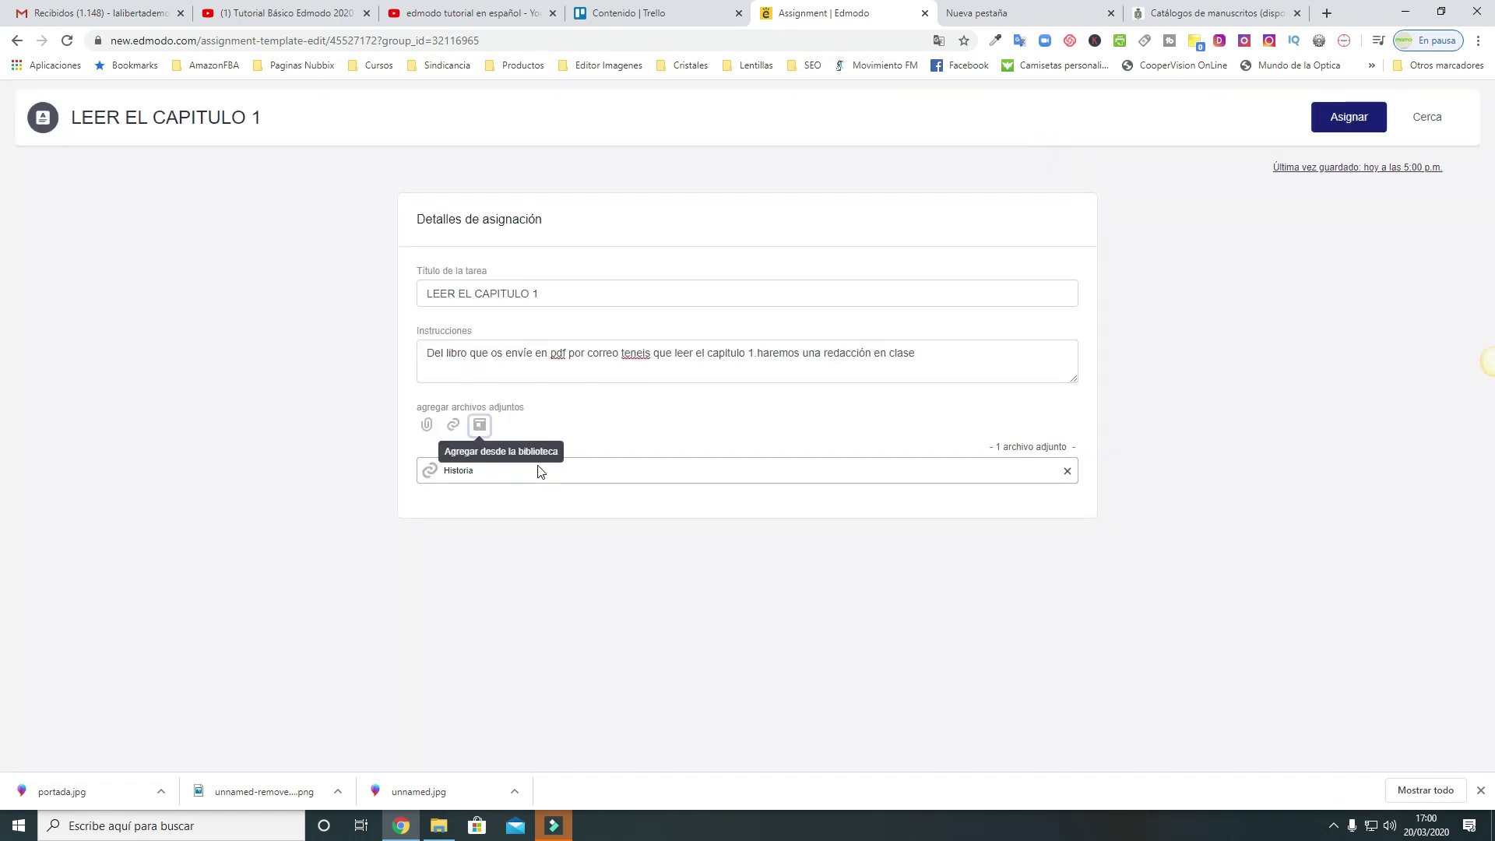
left_click(430, 429)
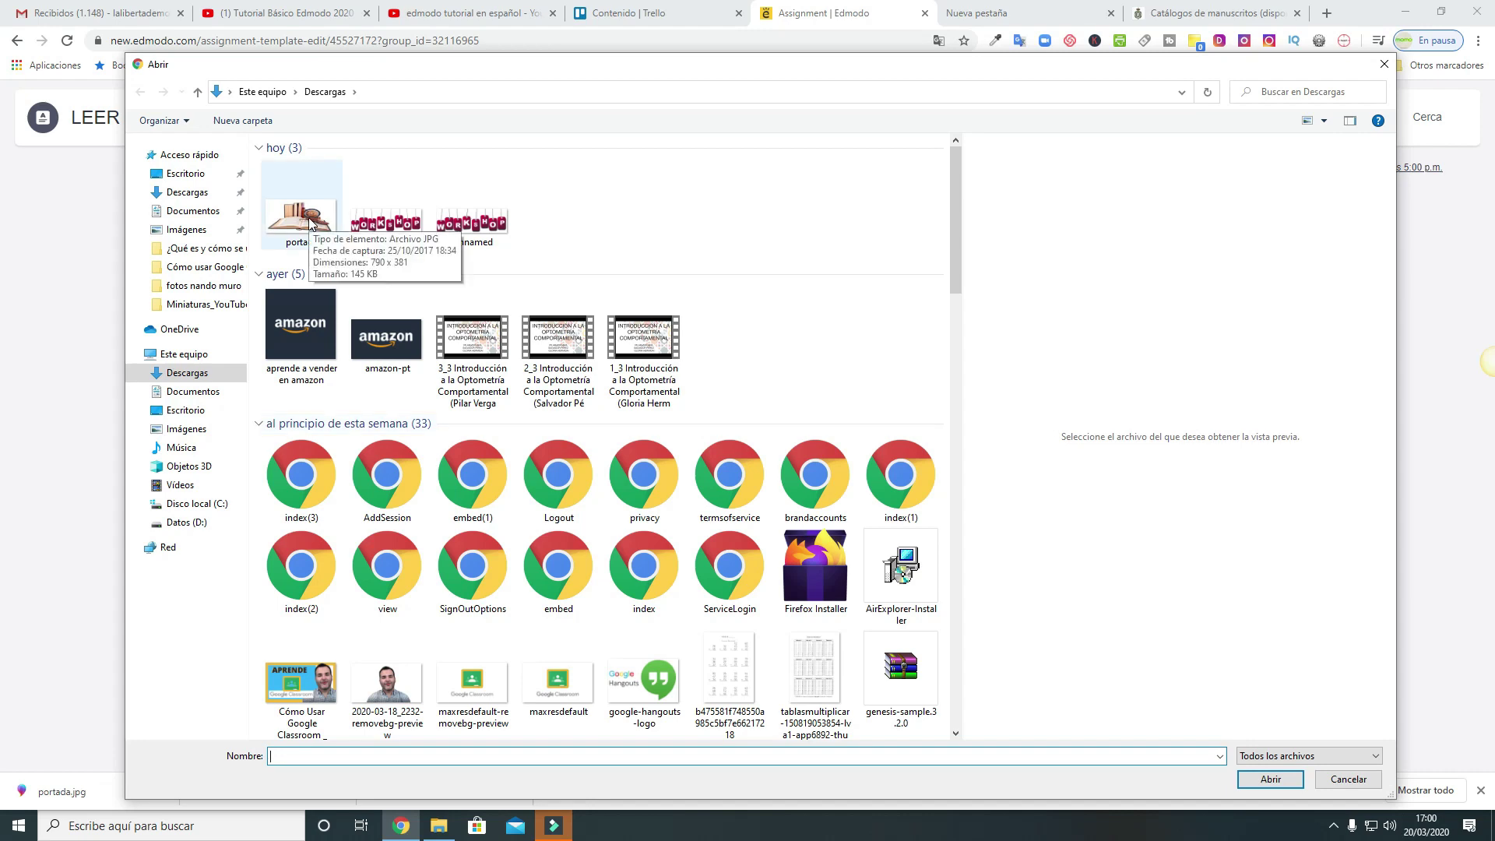
left_click(310, 222)
left_click(1258, 782)
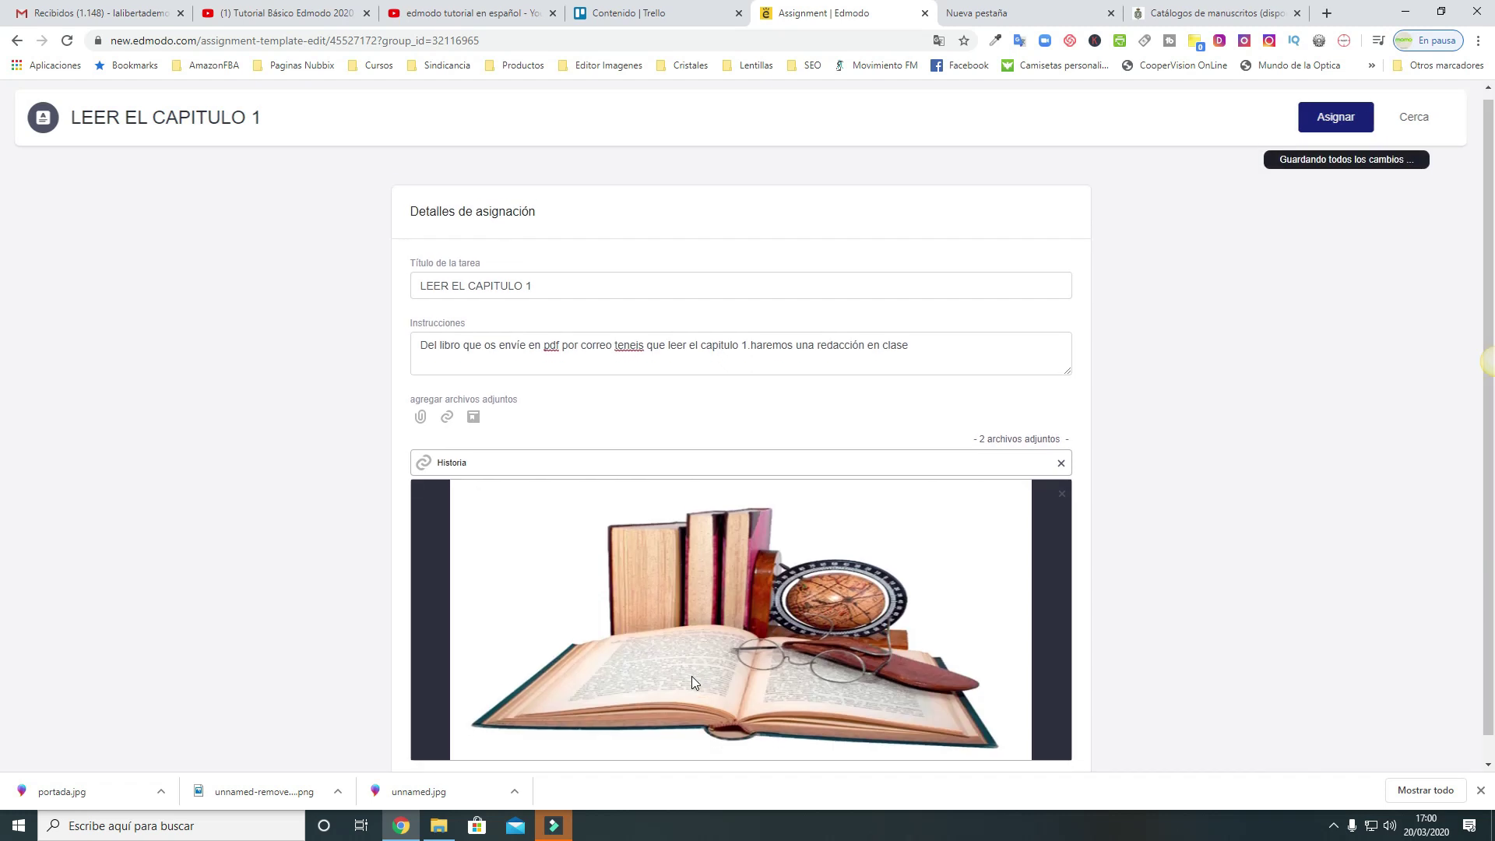
scroll(692, 676, "down", 1)
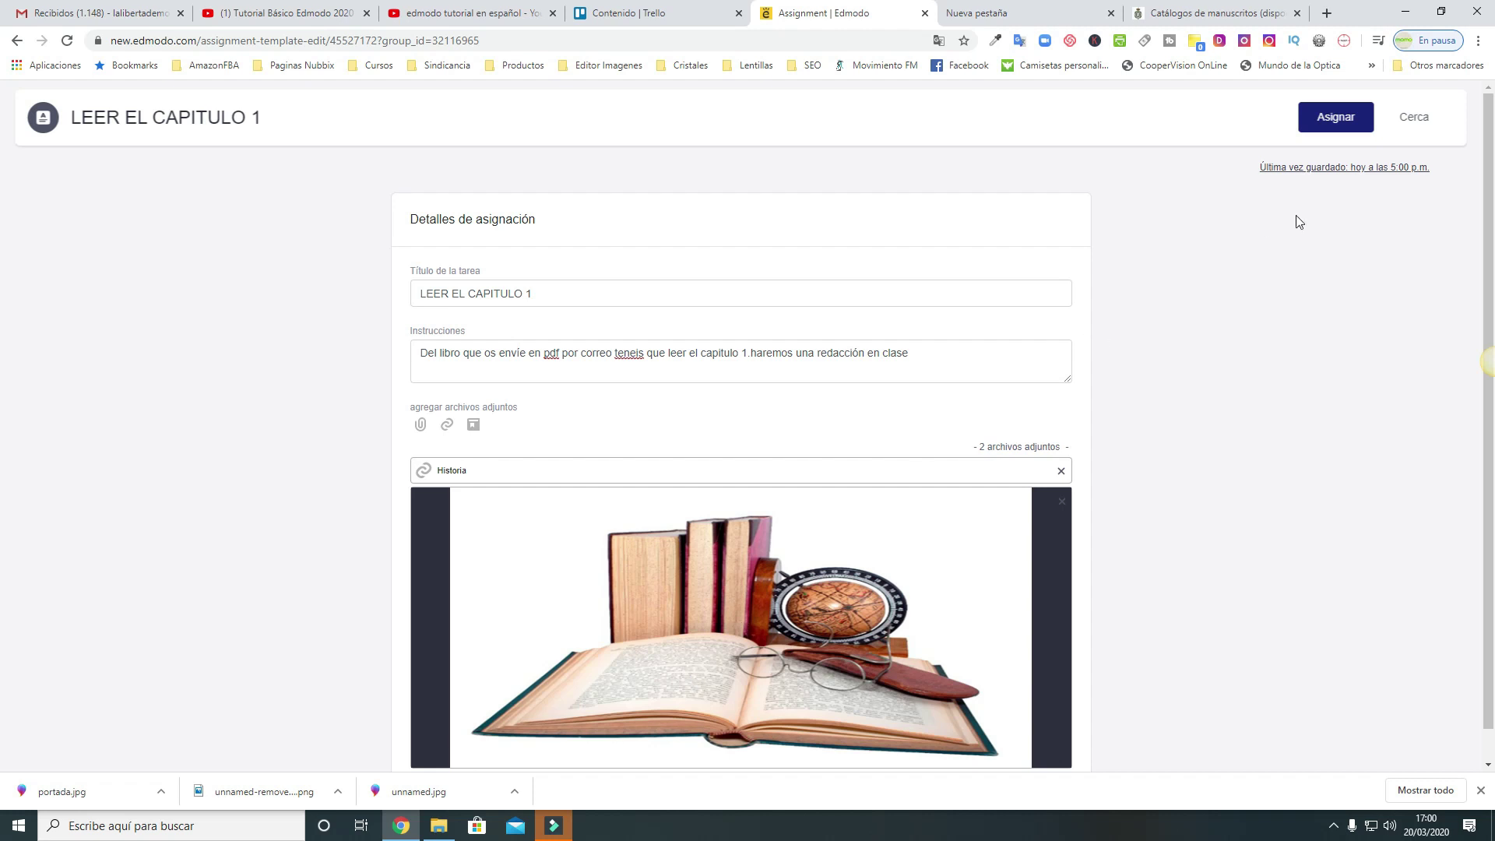
Assign LEER EL CAPITULO 1 to Historia, due 25 March at 3 PM
left_click(1336, 121)
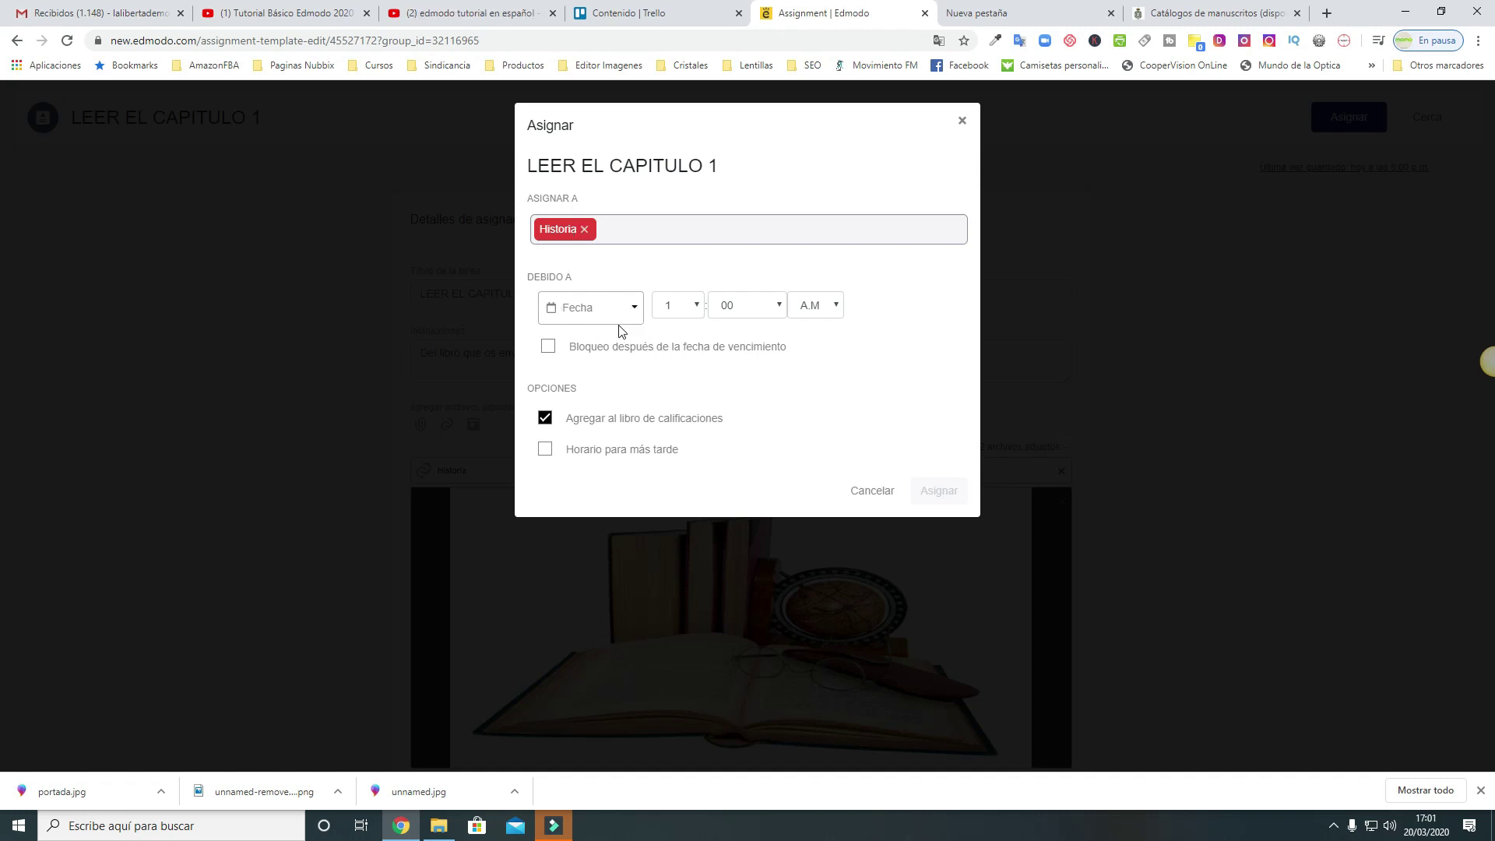
left_click(580, 316)
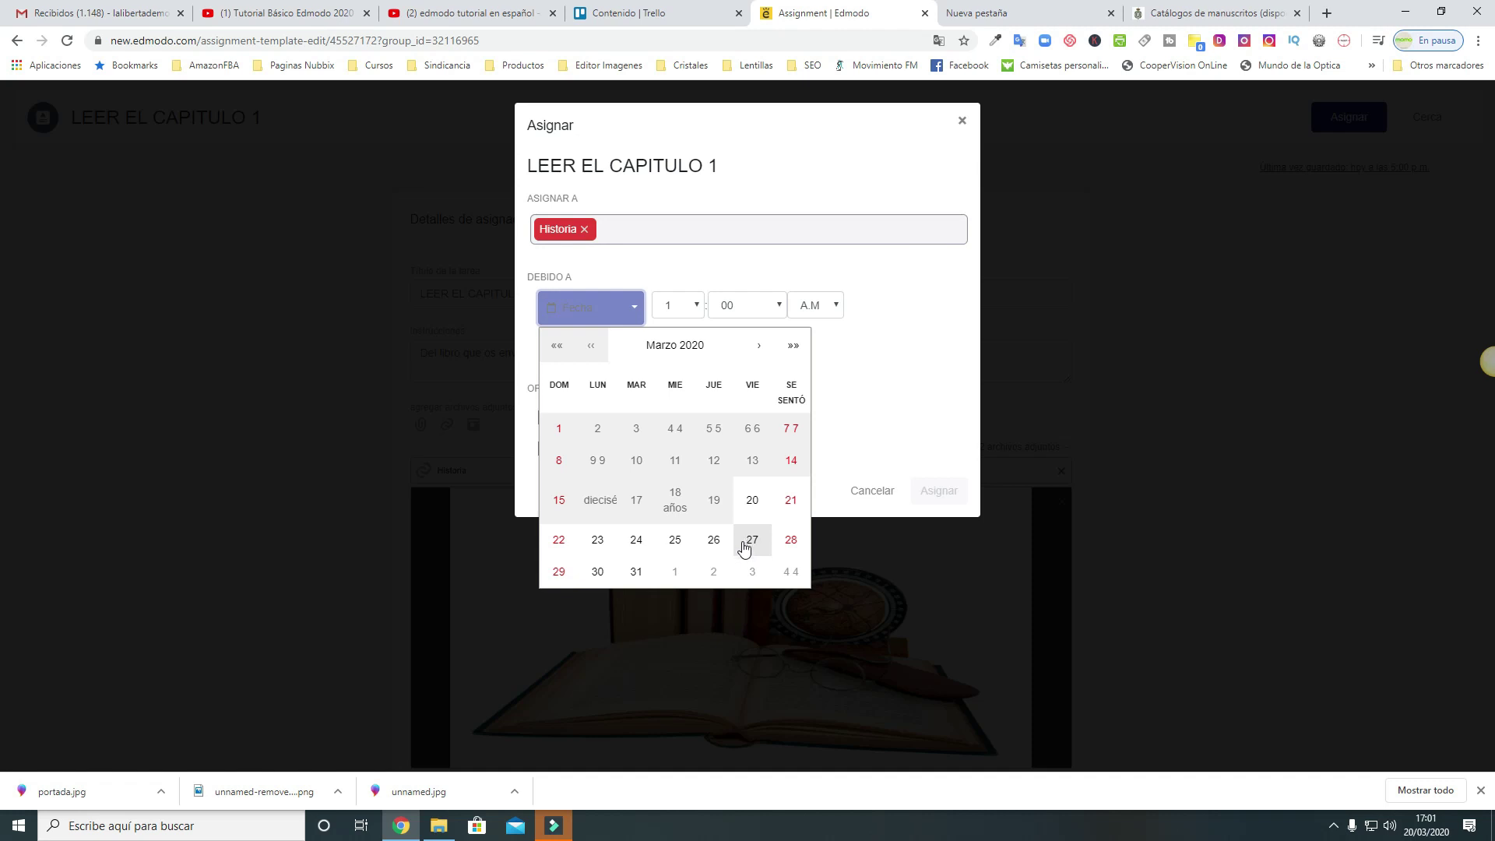
left_click(675, 539)
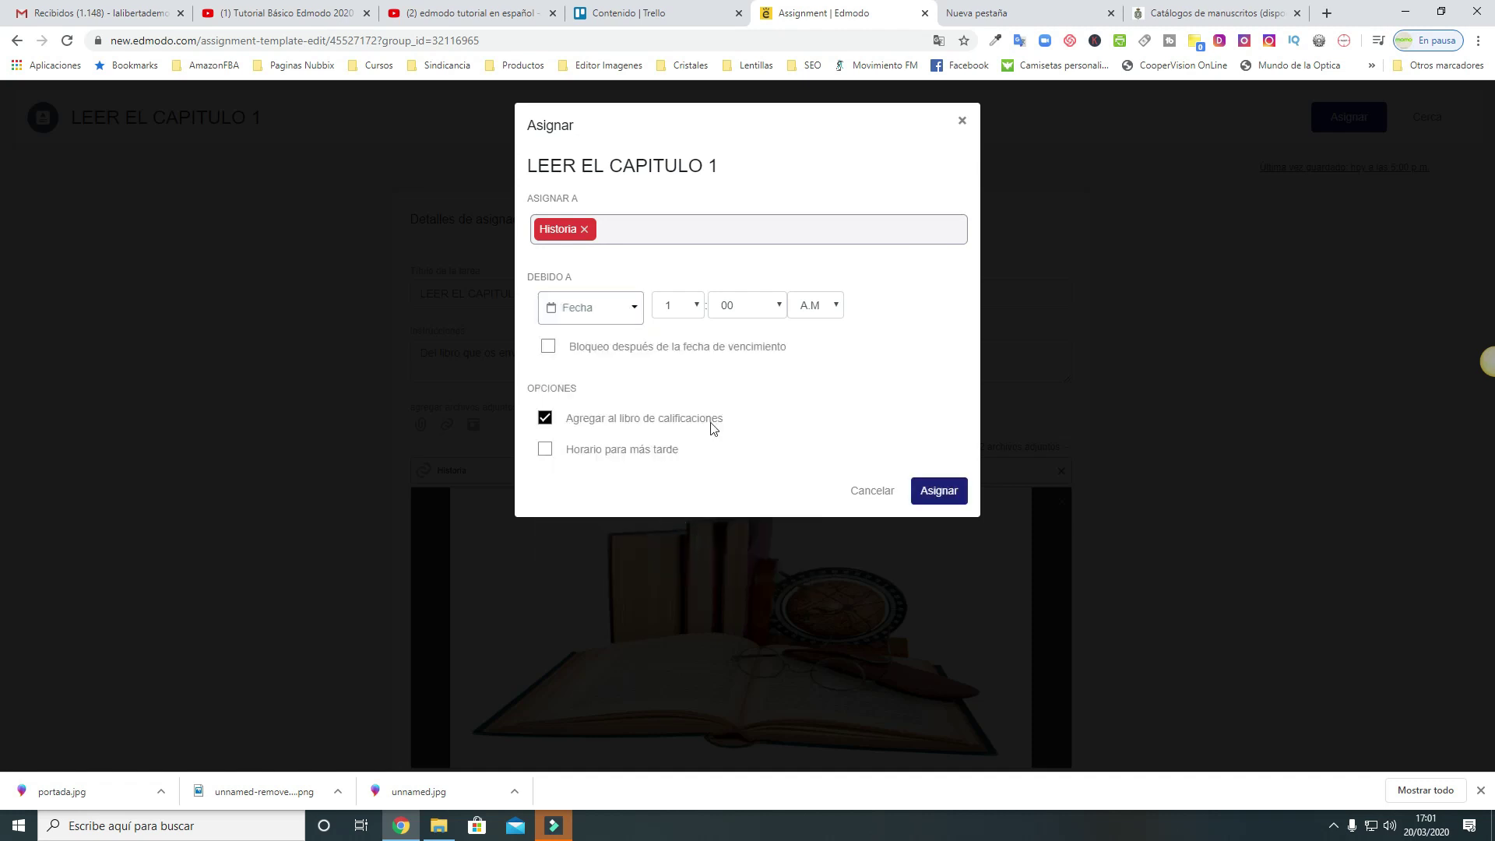
left_click(695, 310)
left_click(677, 353)
left_click(825, 310)
left_click(824, 337)
left_click(930, 494)
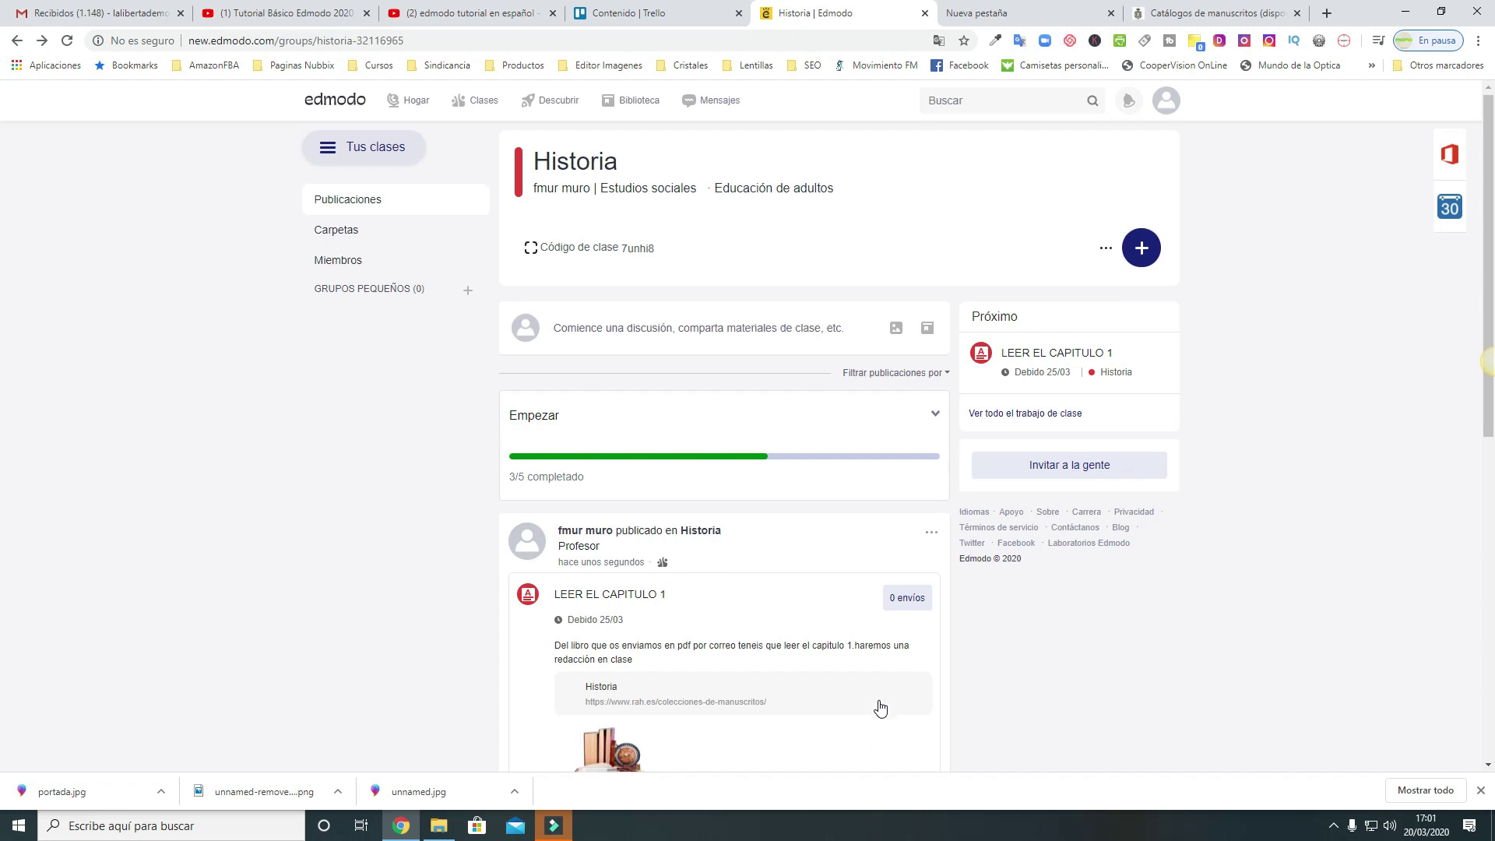
Look over the assignment post's options, then expand the Empezar checklist showing 3 of 5 done
scroll(880, 707, "down", 2)
scroll(880, 707, "down", 2)
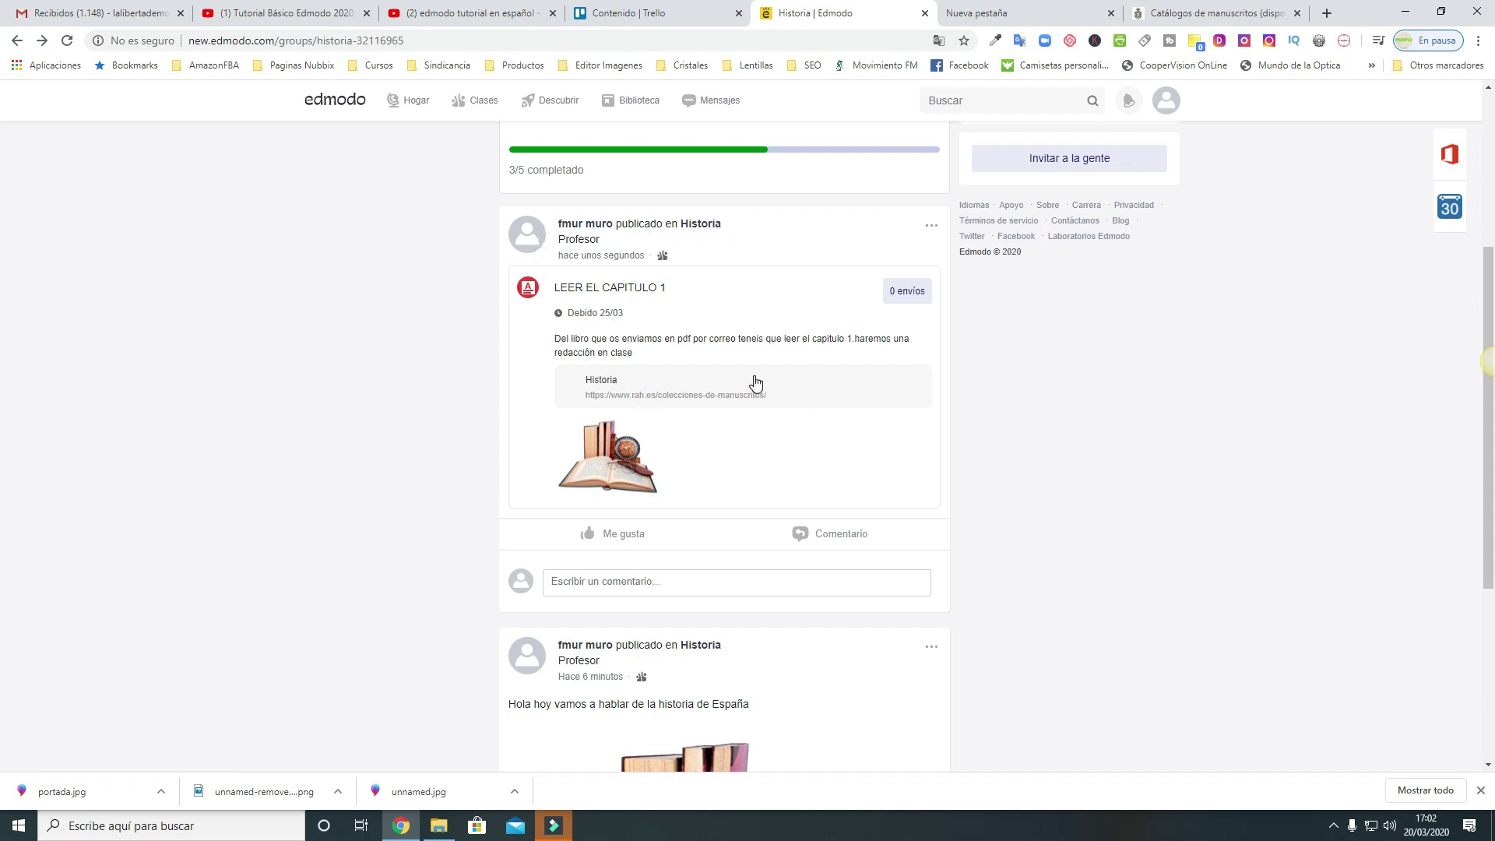
left_click(932, 229)
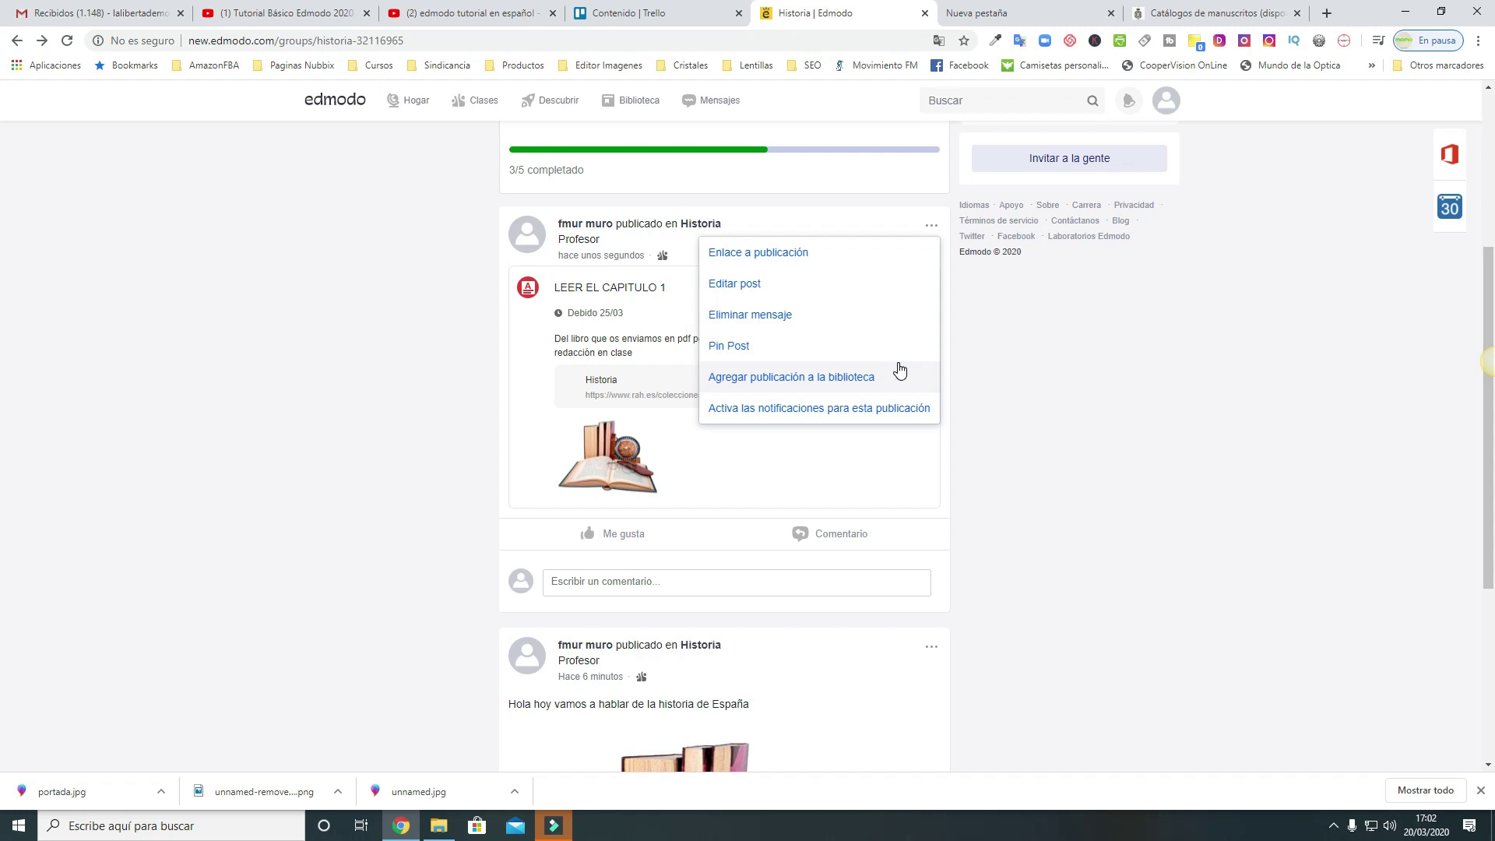
left_click(1059, 443)
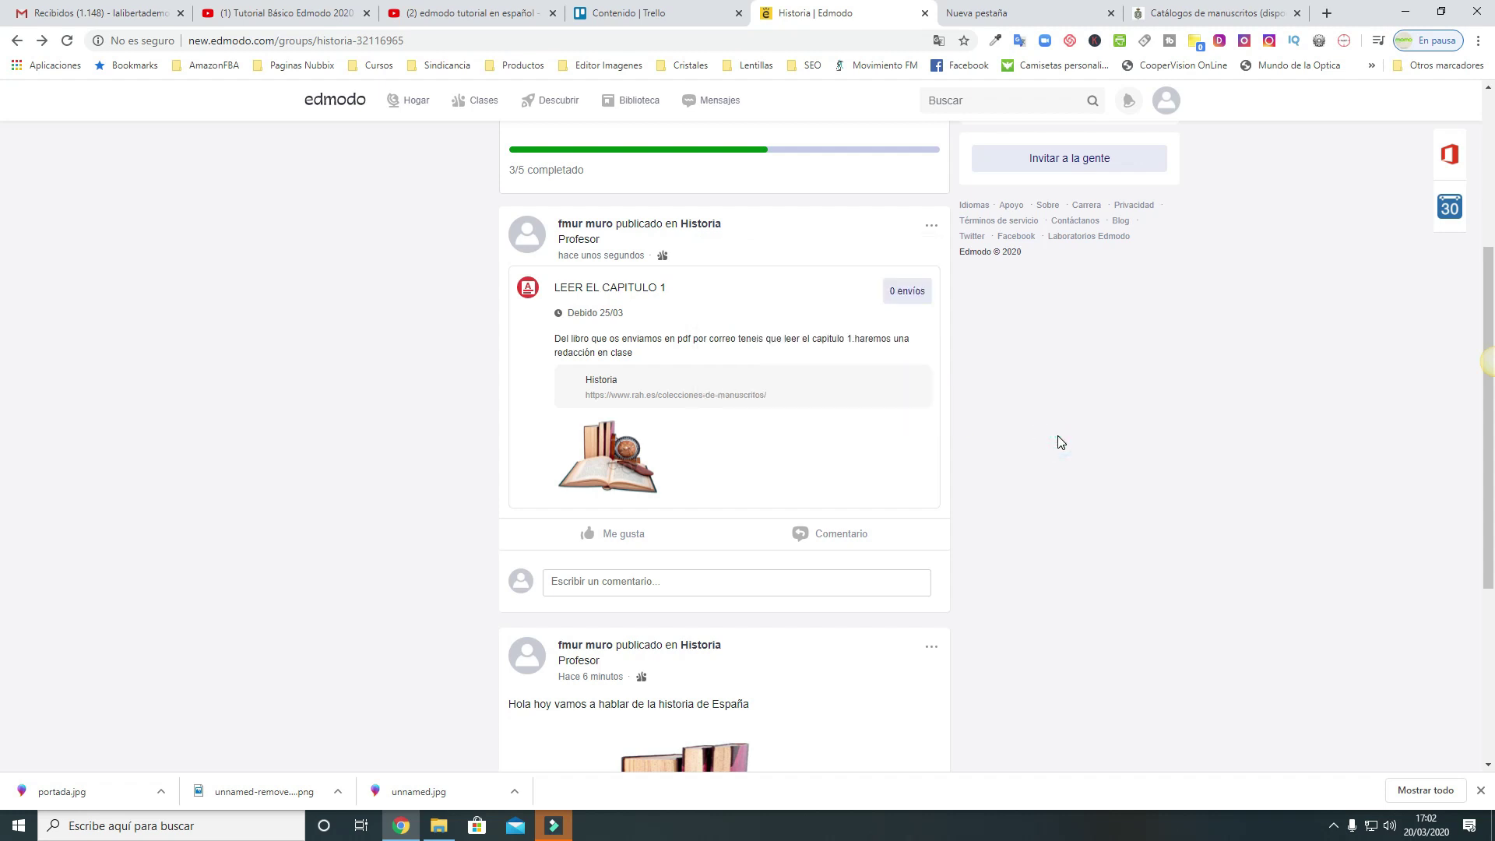
scroll(1059, 443, "down", 4)
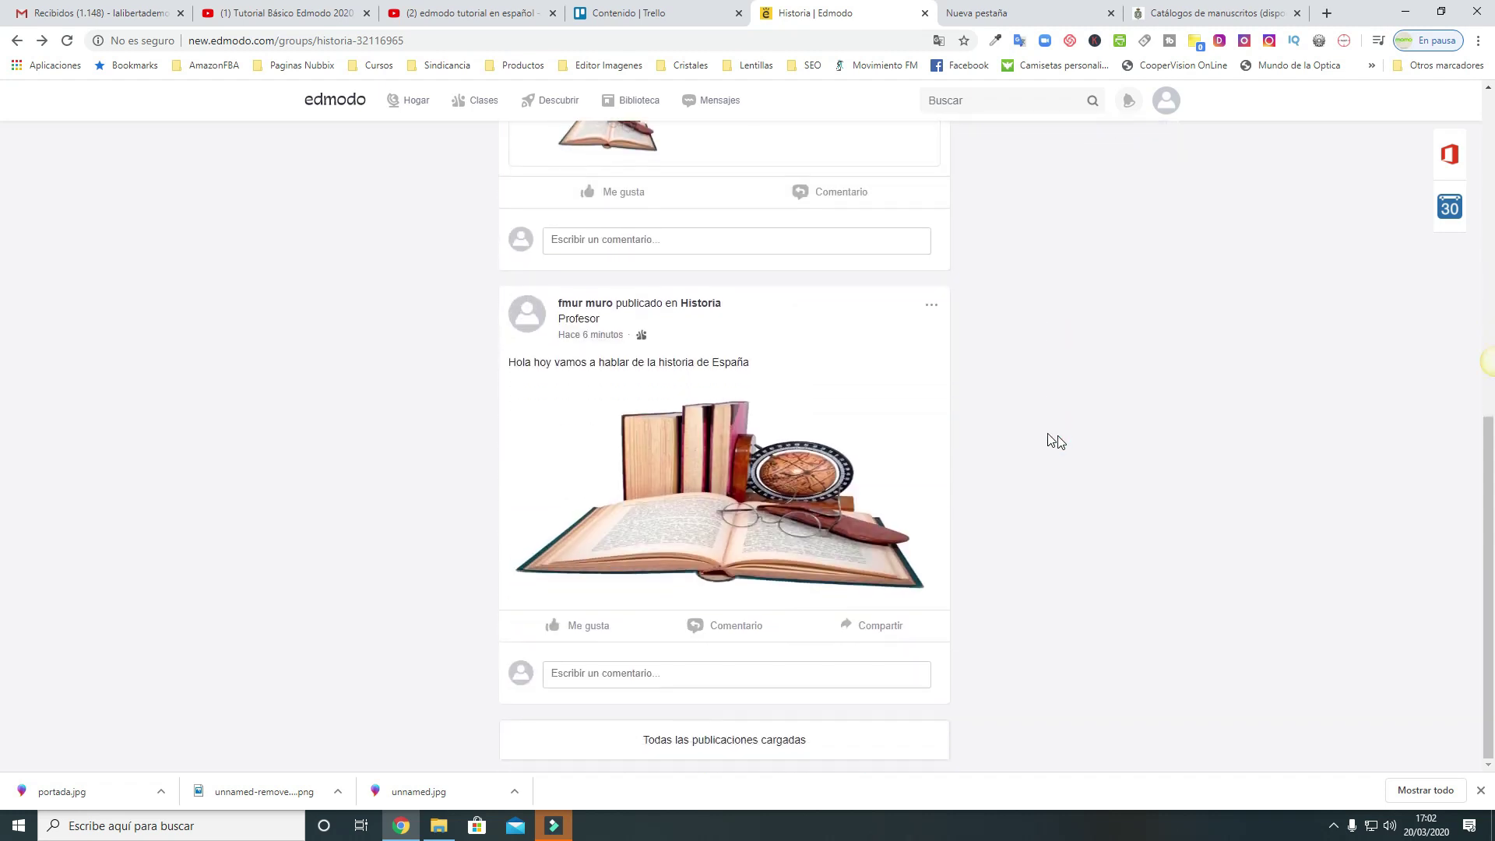
scroll(901, 475, "up", 4)
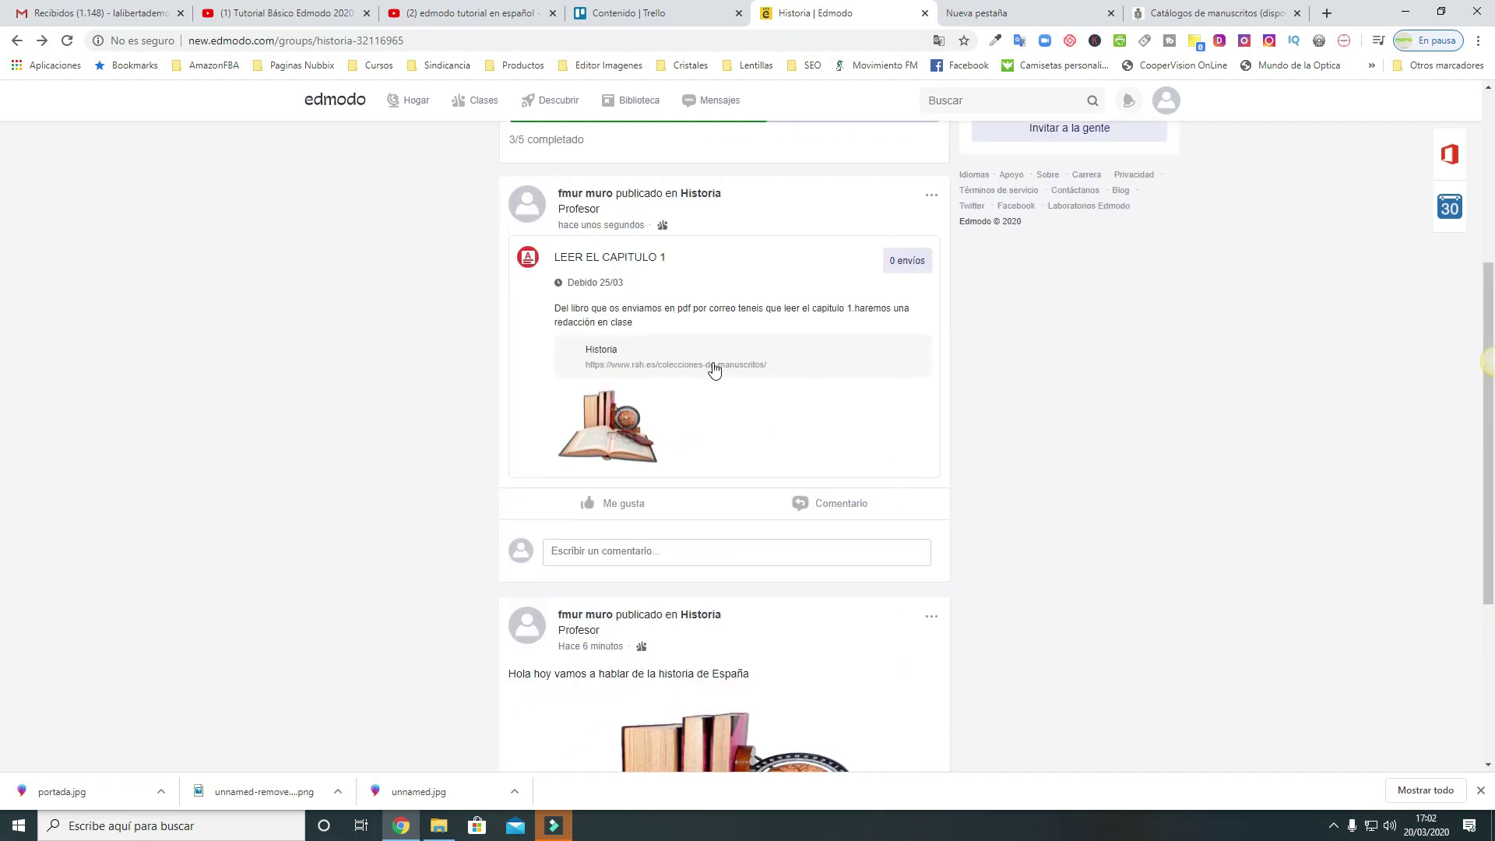
scroll(715, 369, "up", 3)
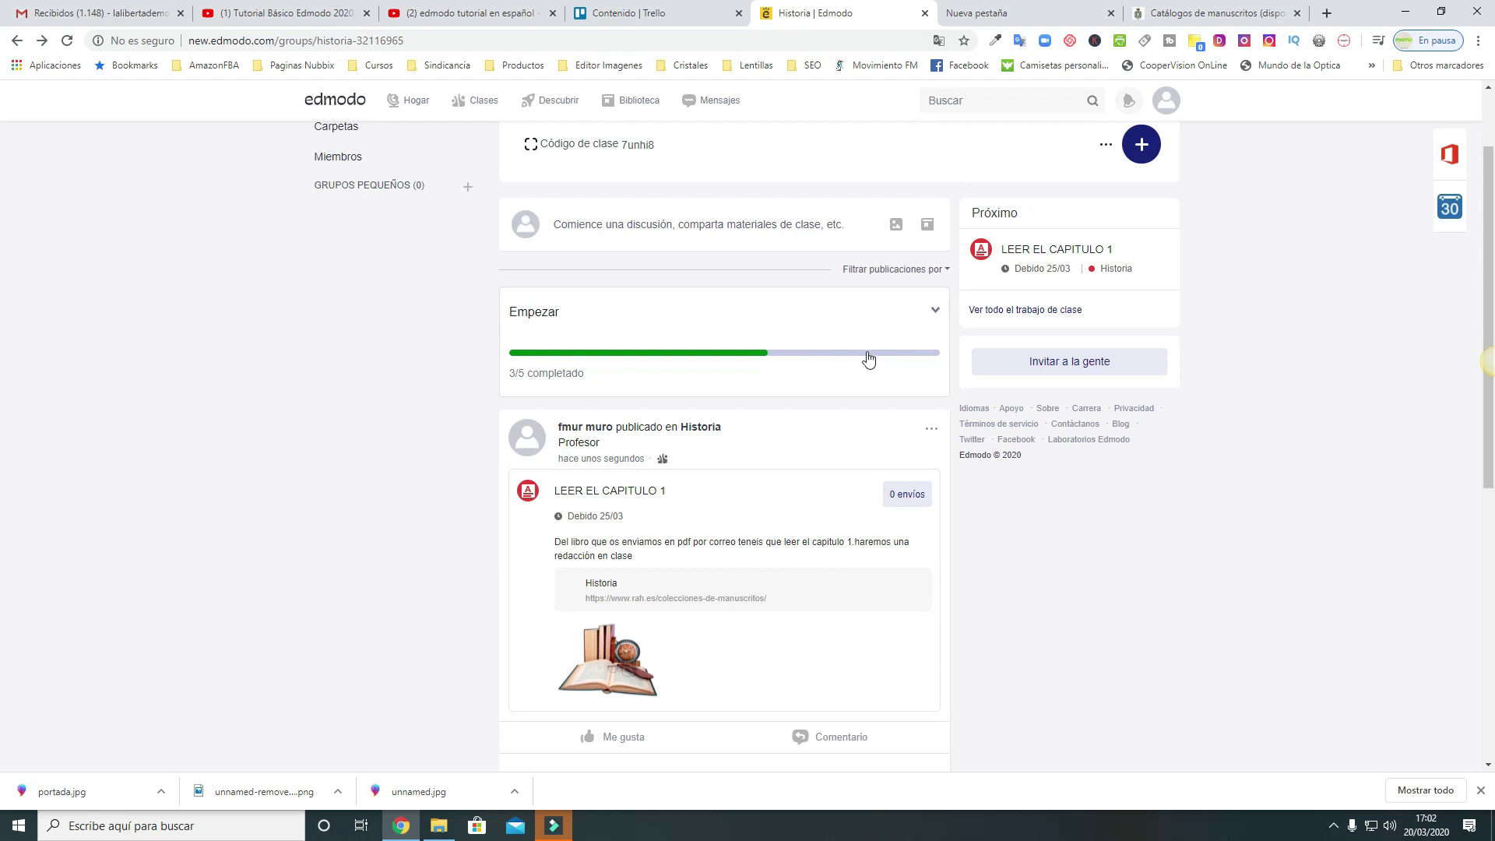
left_click(936, 311)
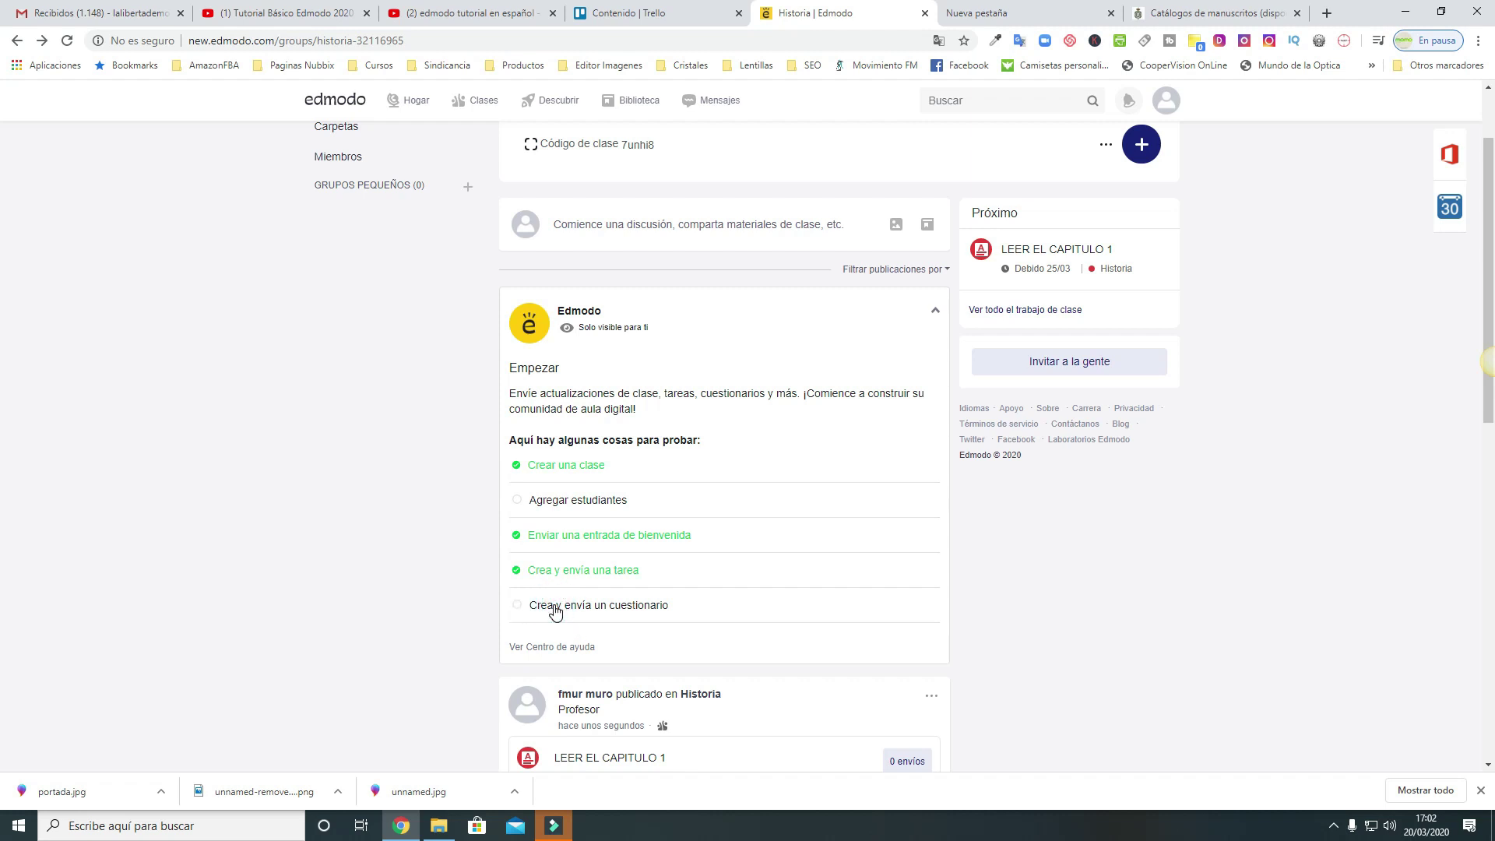
Start a new quiz and keep question 1 as a multiple-choice question
left_click(555, 613)
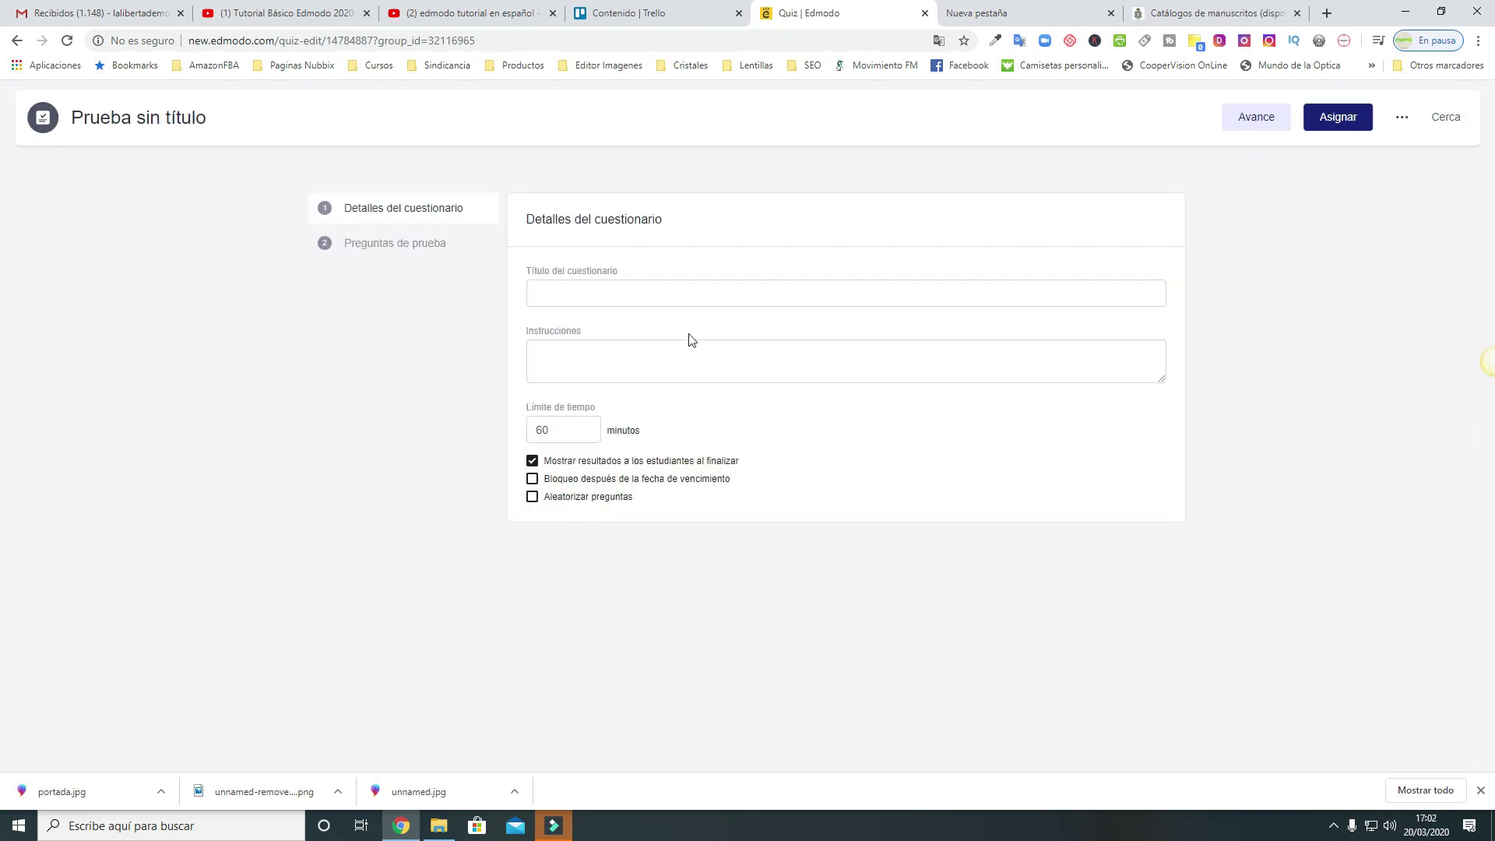
left_click(424, 245)
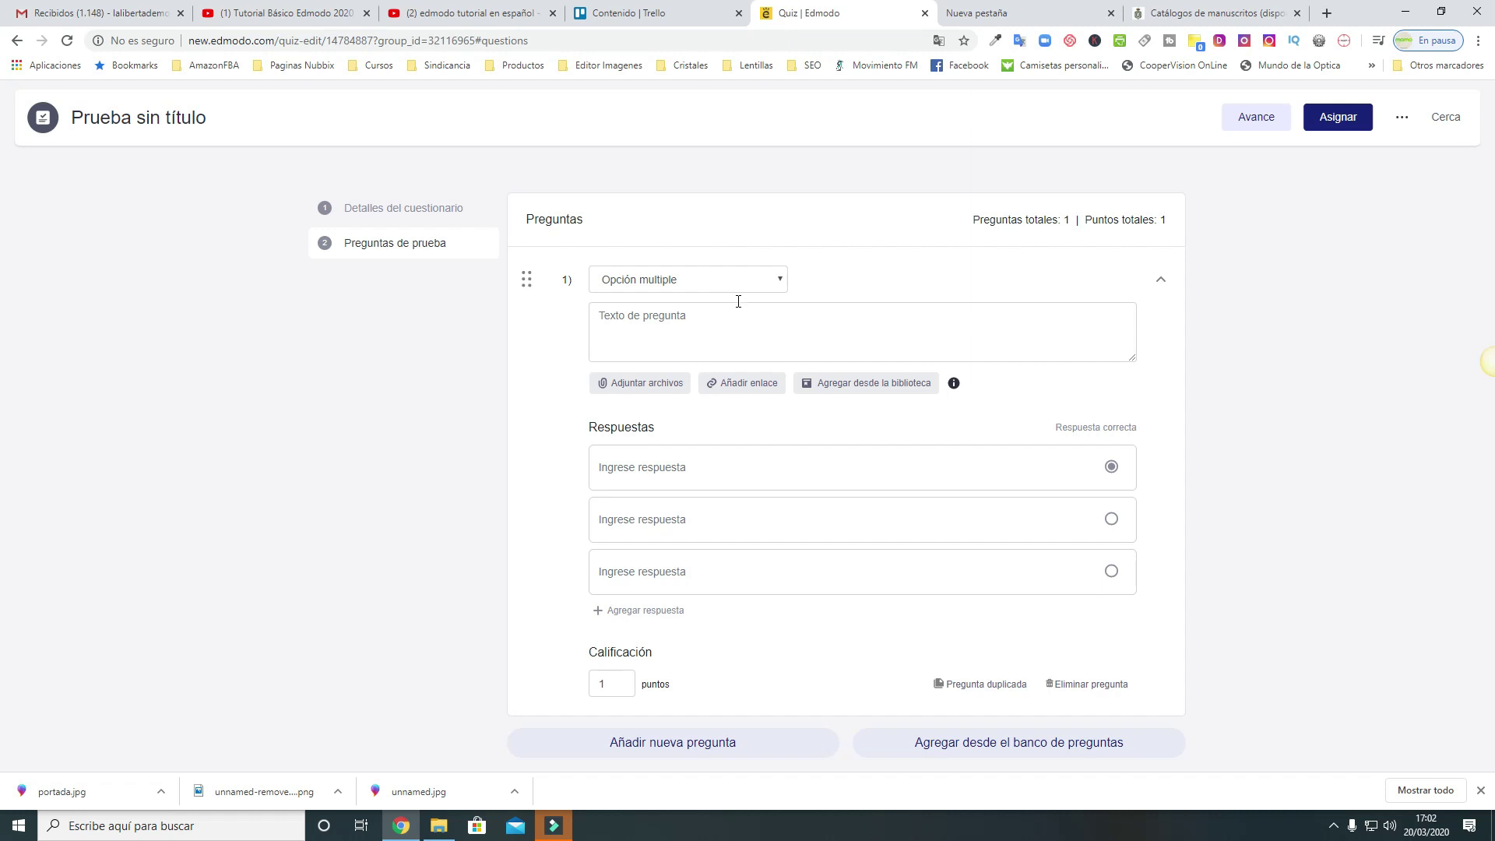
left_click(721, 319)
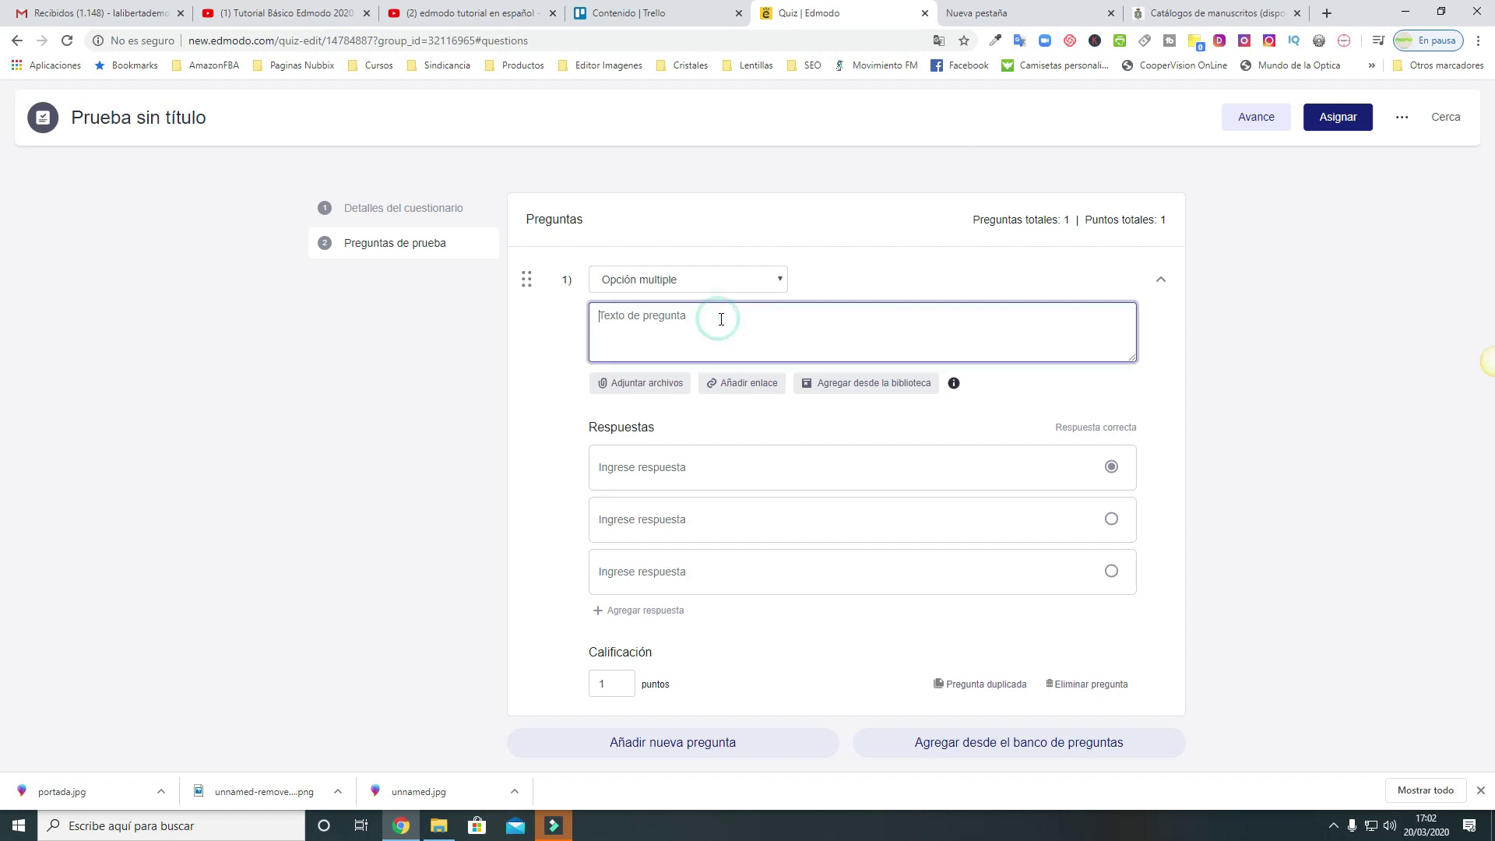
left_click(774, 280)
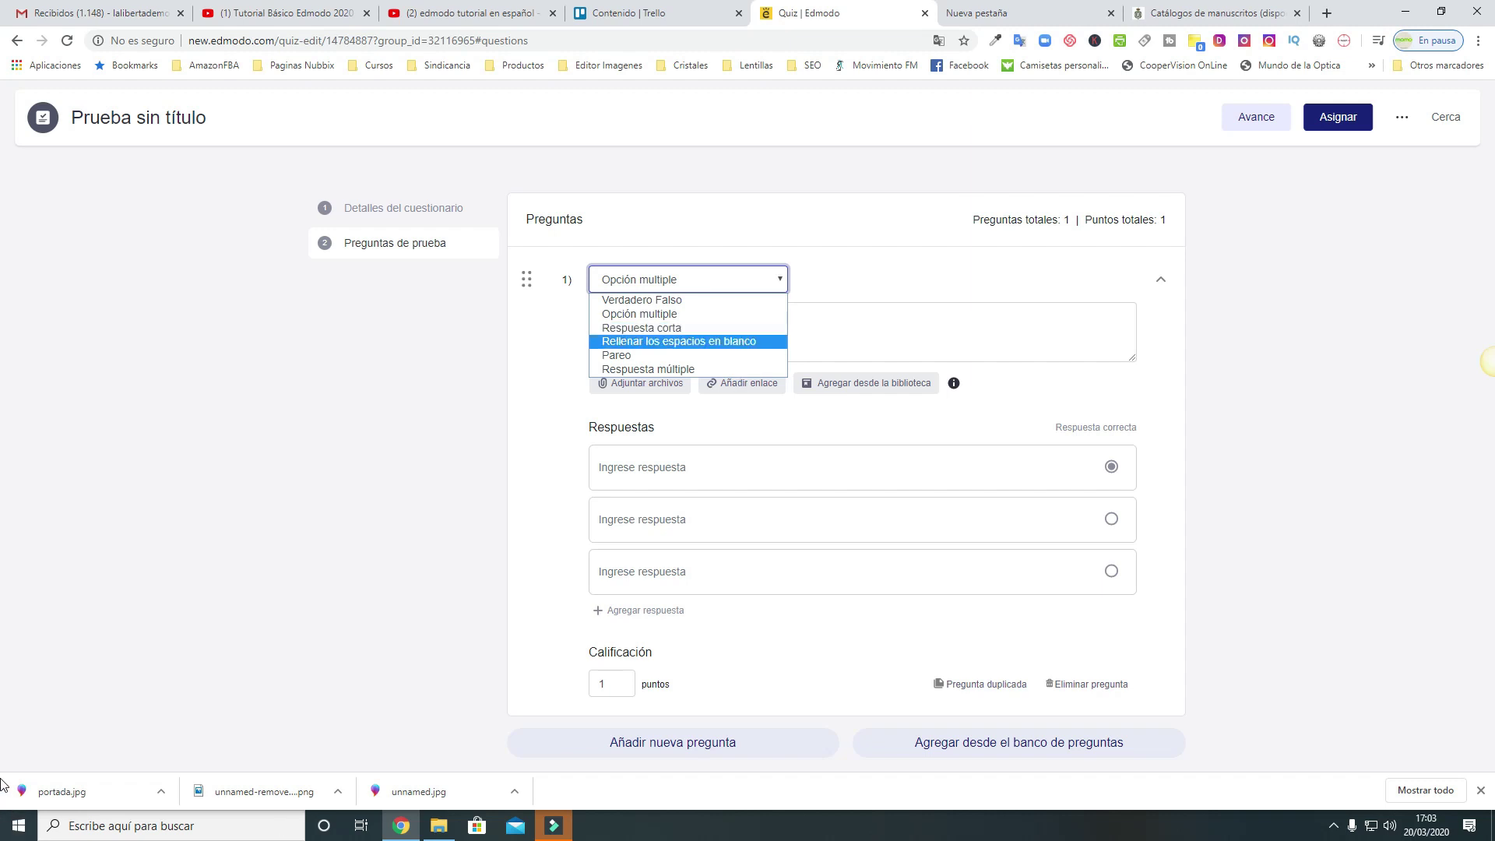
left_click(743, 315)
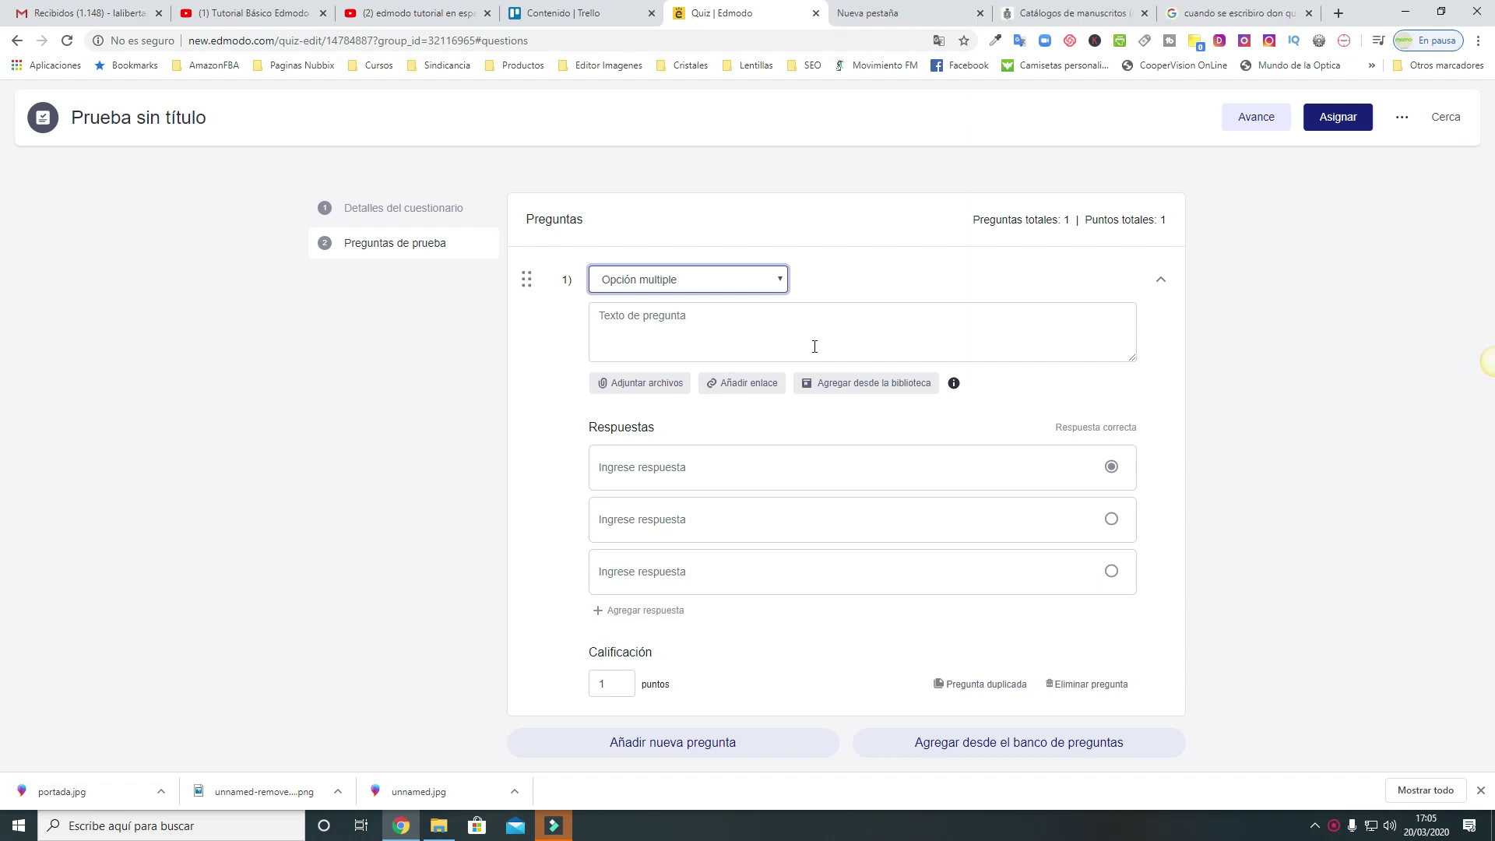
Paste question 1's text and format it as '¿Cuando se escribio don quijote?'
left_click(814, 346)
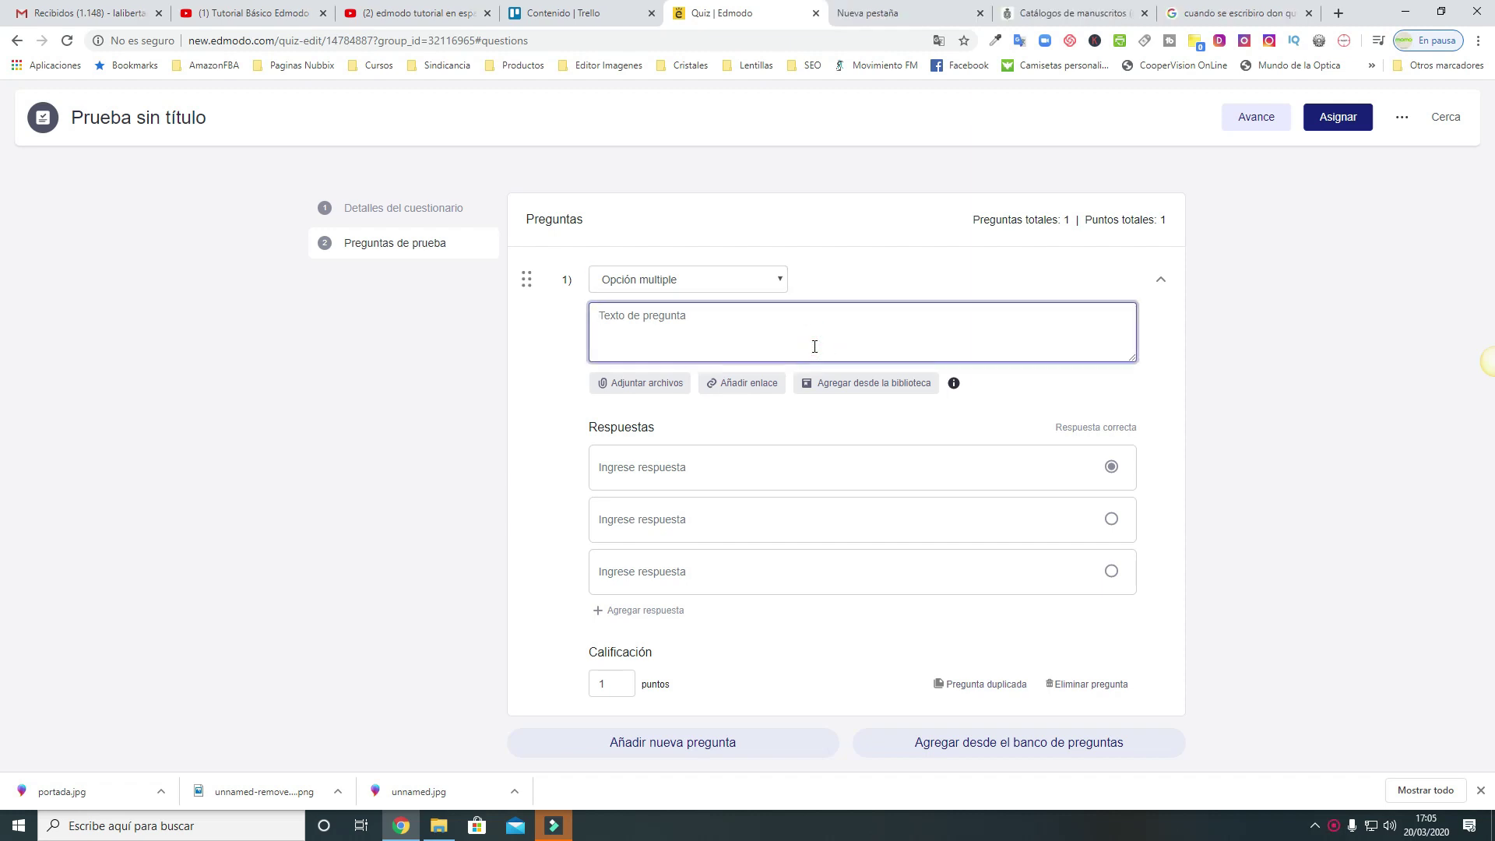
type("cuando se escribio don quijote")
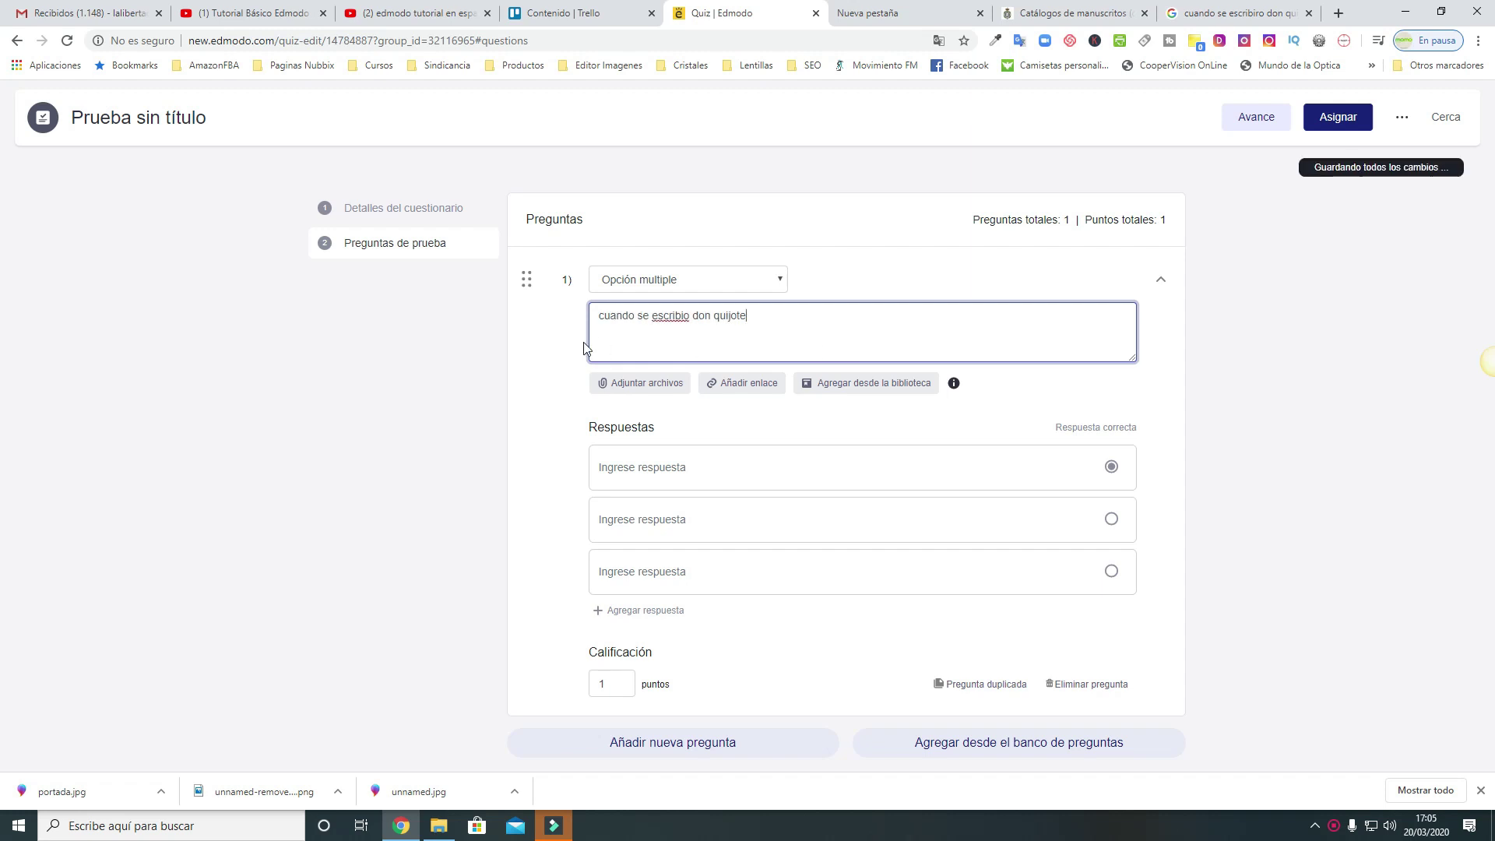
left_click(600, 314)
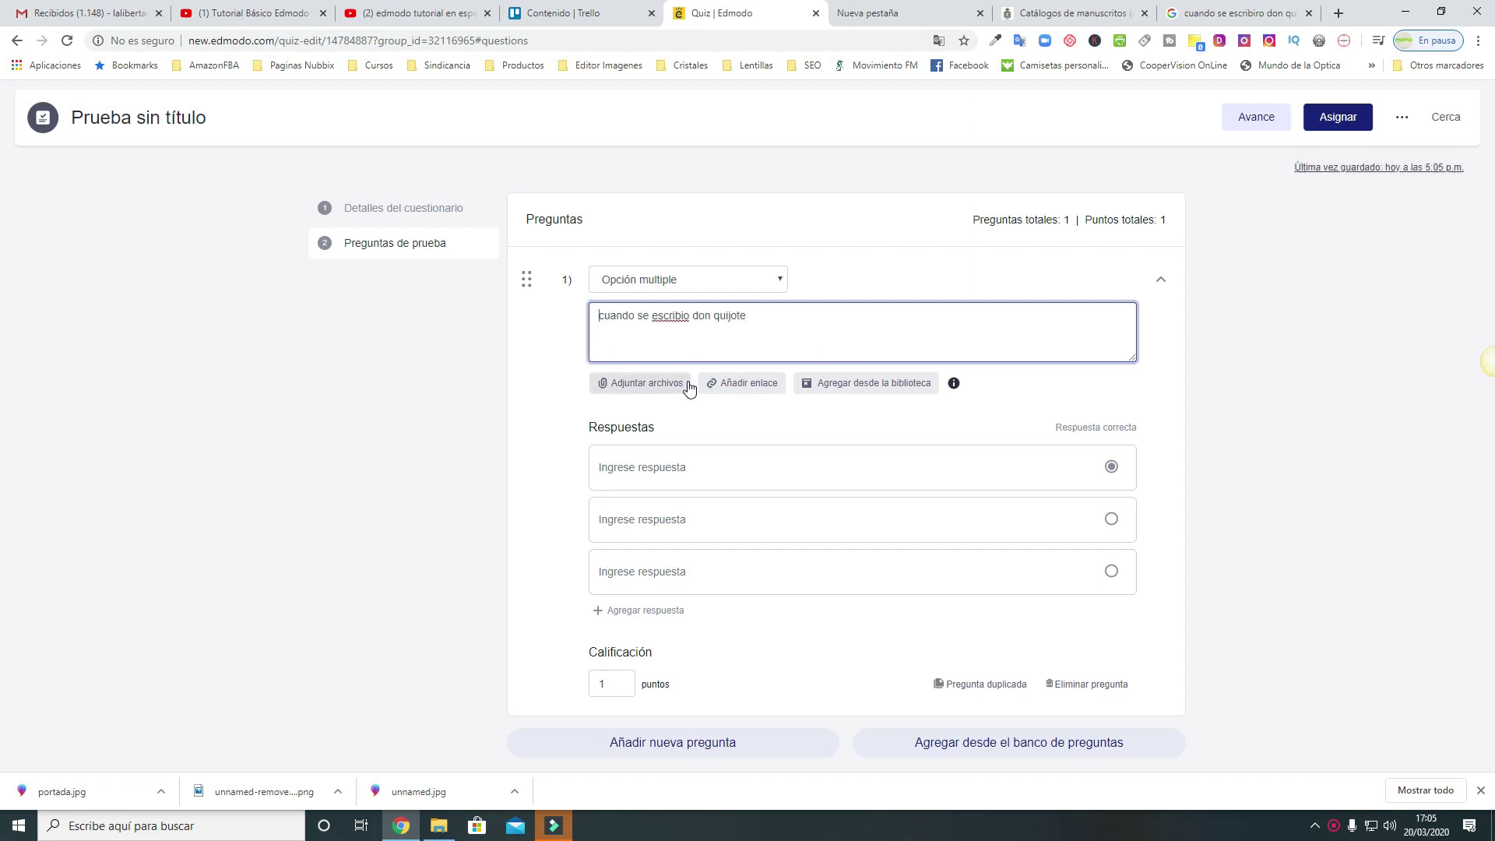
type("¿")
key("End")
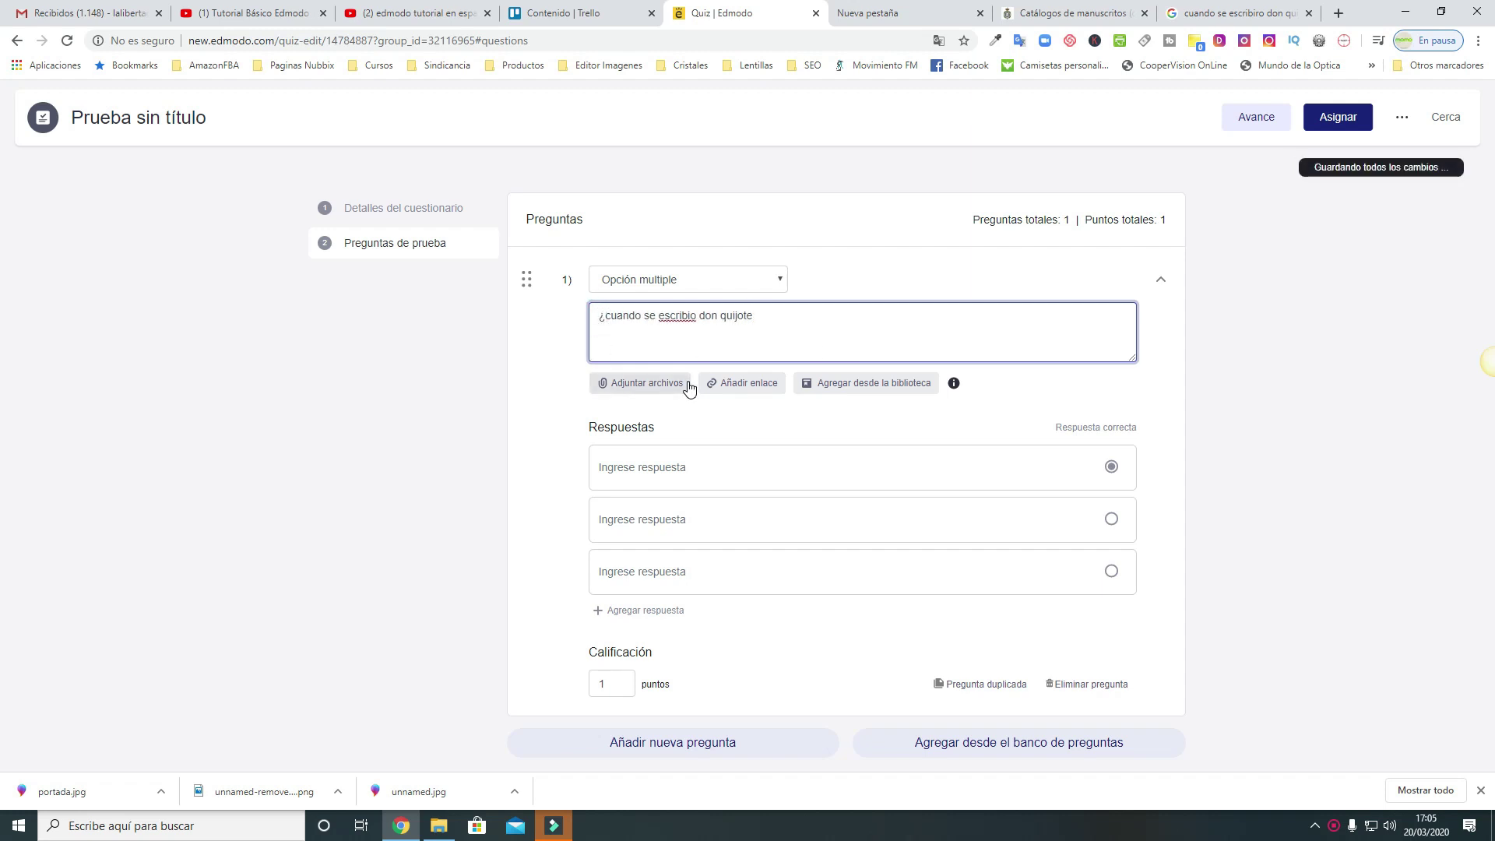
type("?")
left_click(612, 316)
key("BackSpace")
type("C")
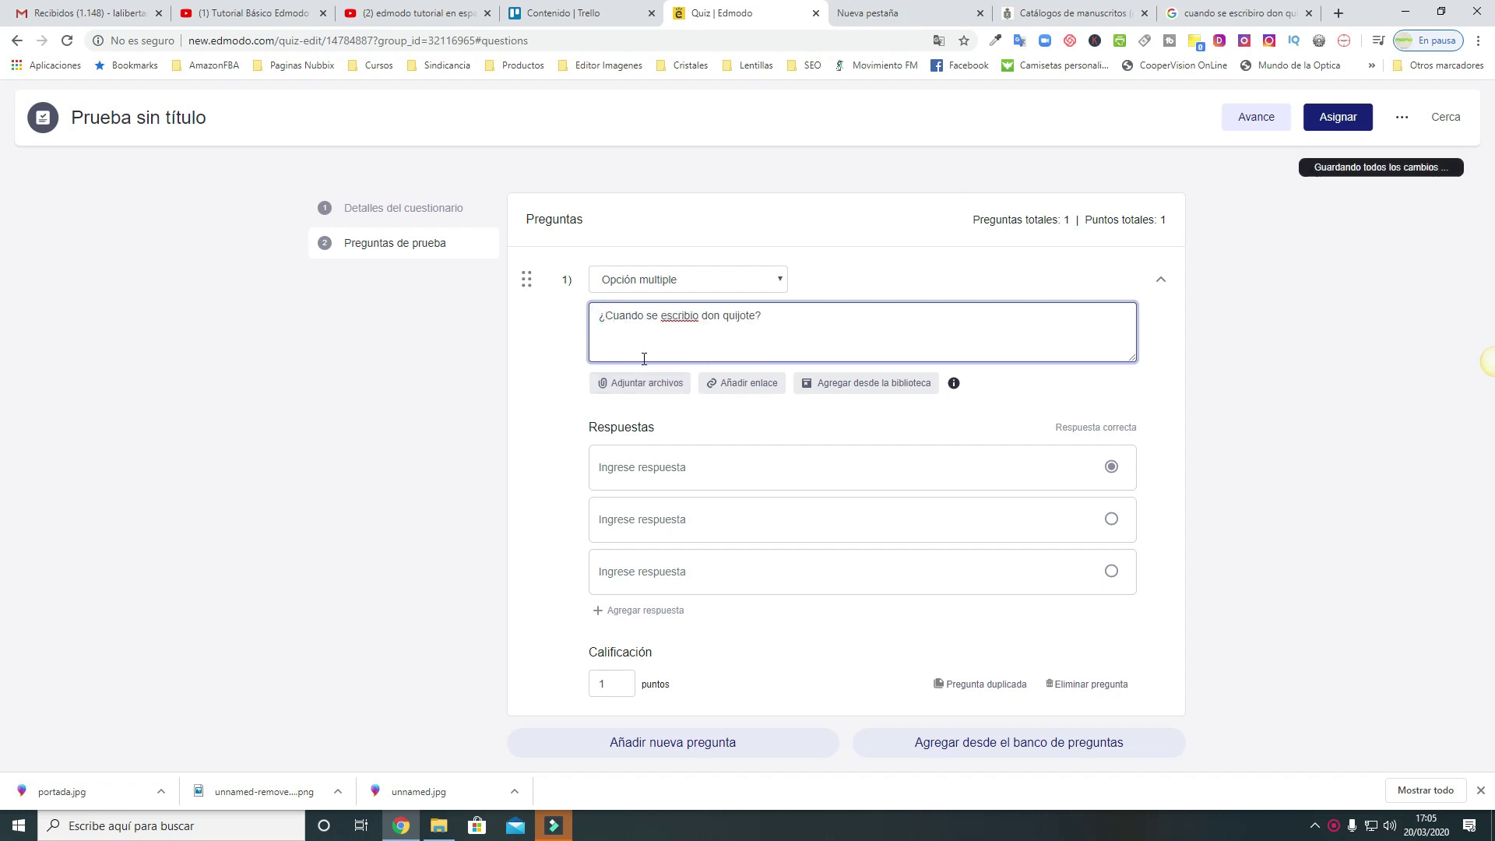
Enter the answers 1605, 1705 and 'Ninguna de las anteriores', checking the date on Google
left_click(698, 466)
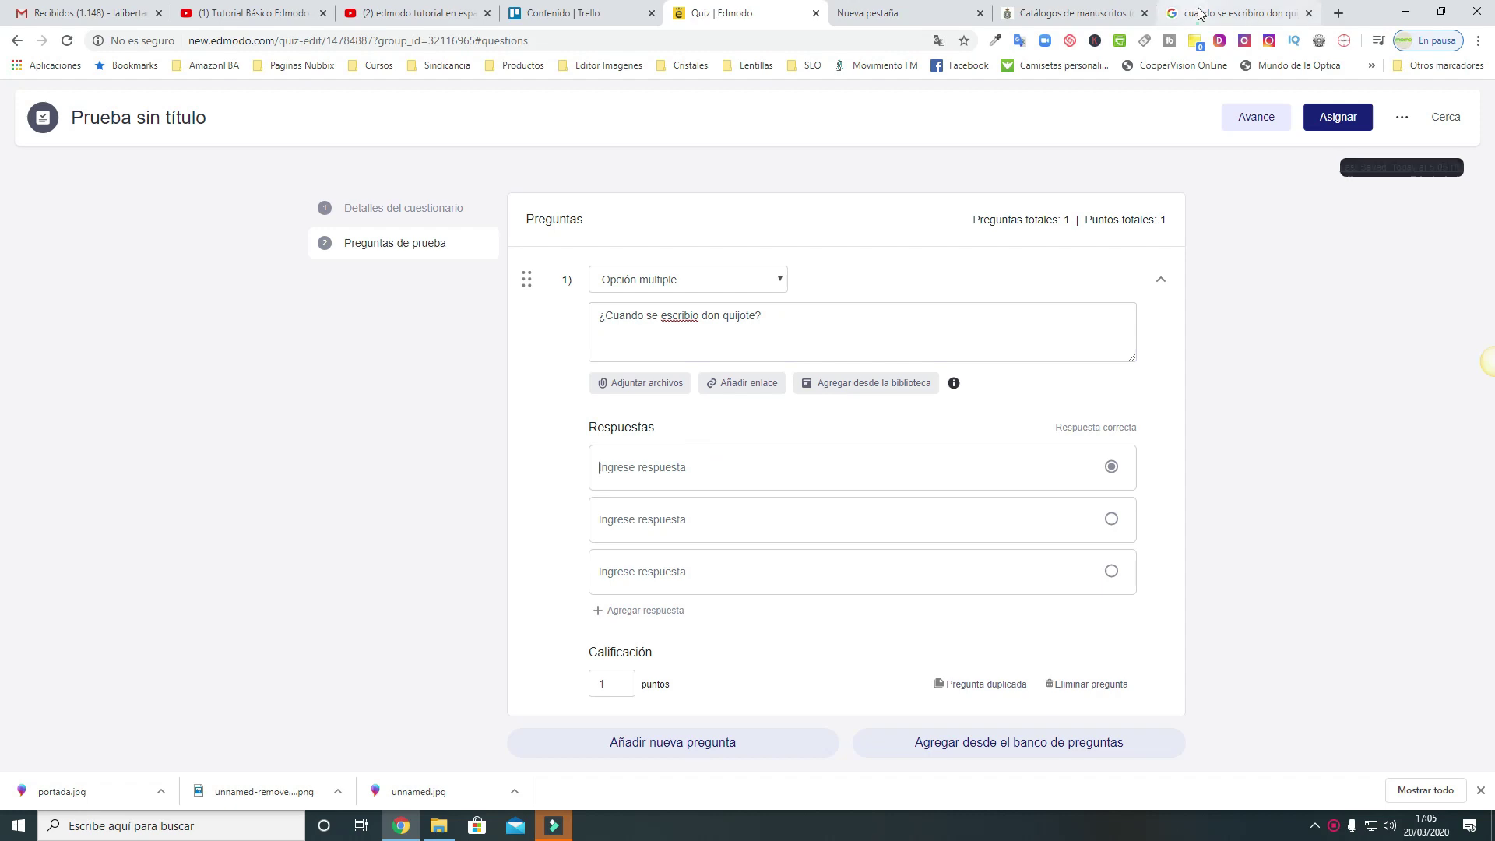
left_click(1200, 13)
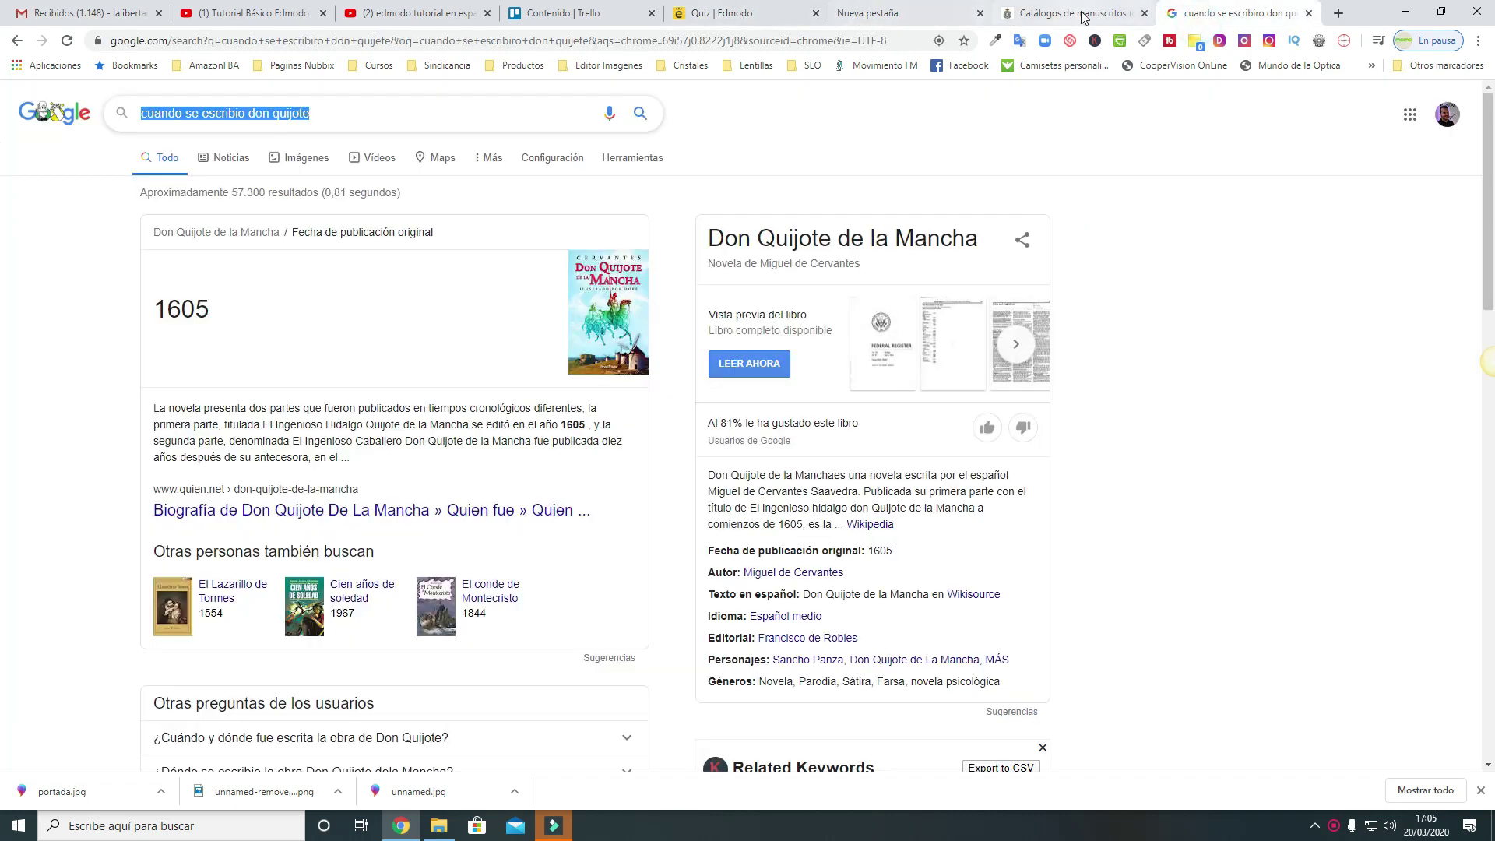
left_click(717, 13)
left_click(692, 472)
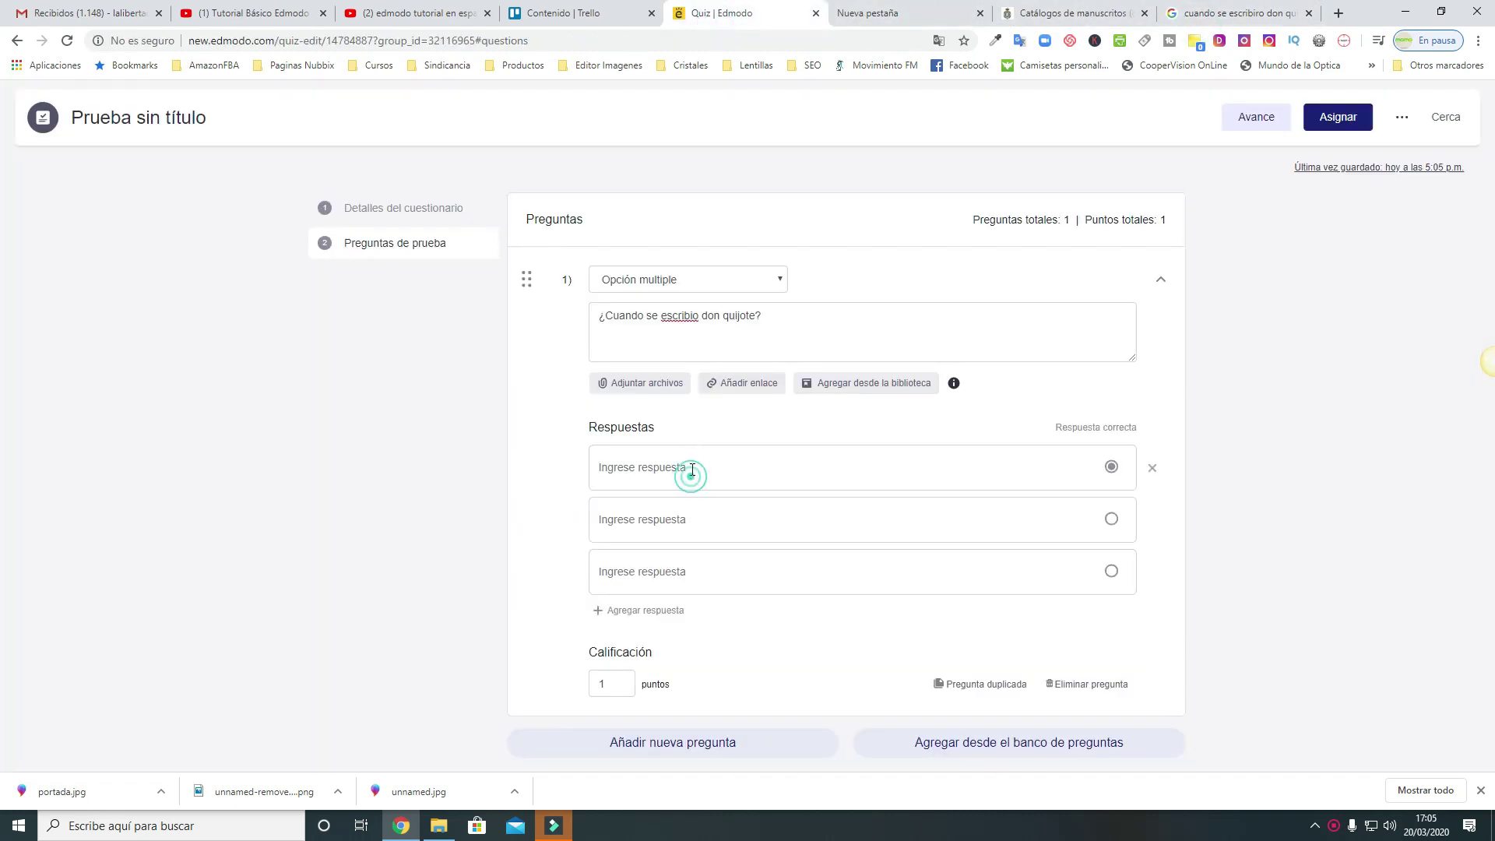
left_click(692, 469)
type("16")
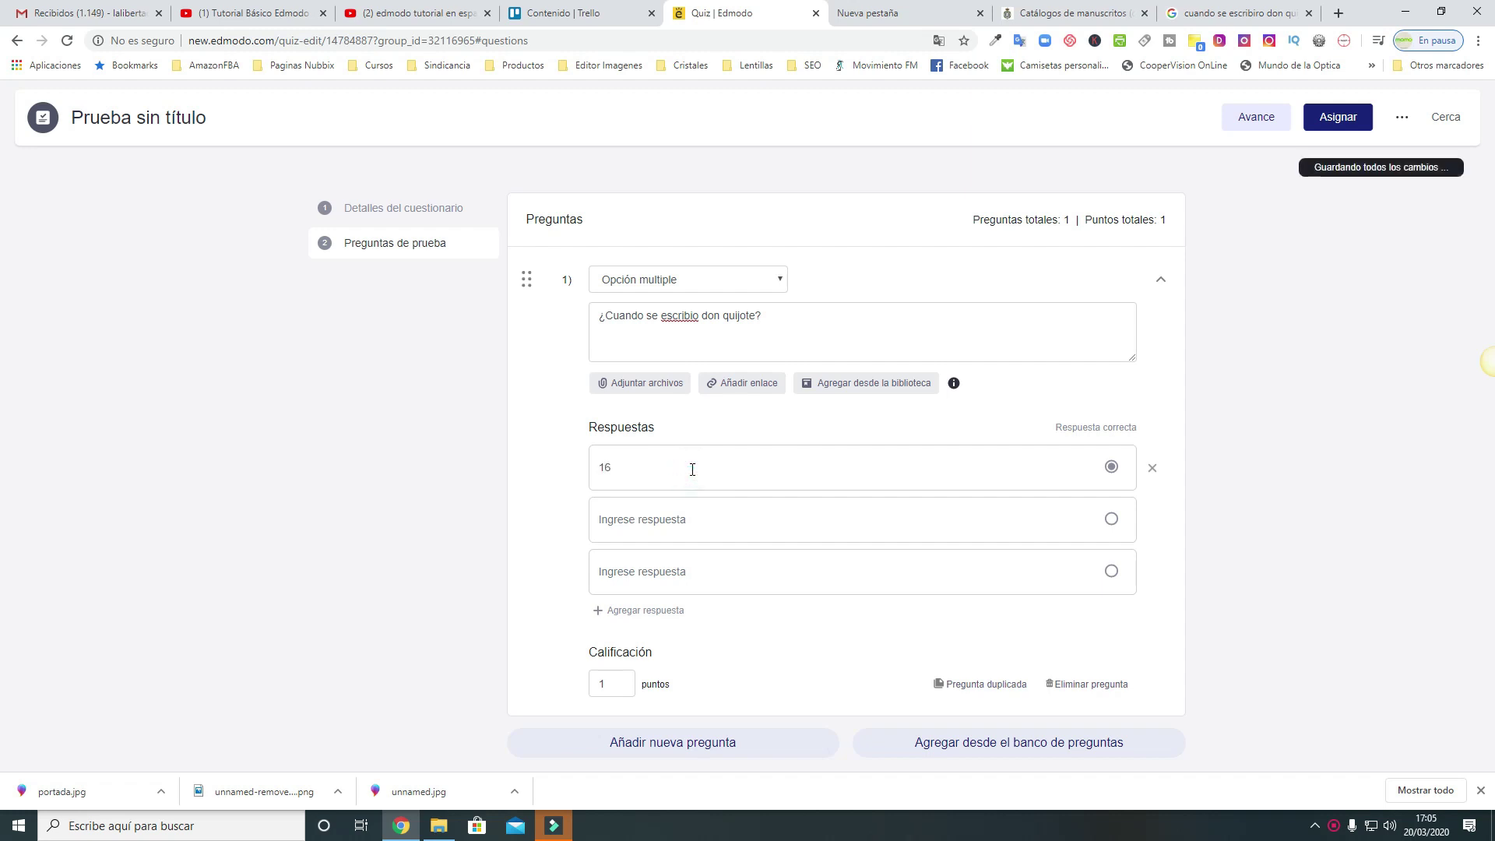
type("05")
left_click(682, 521)
type("170")
left_click(693, 566)
type("ni")
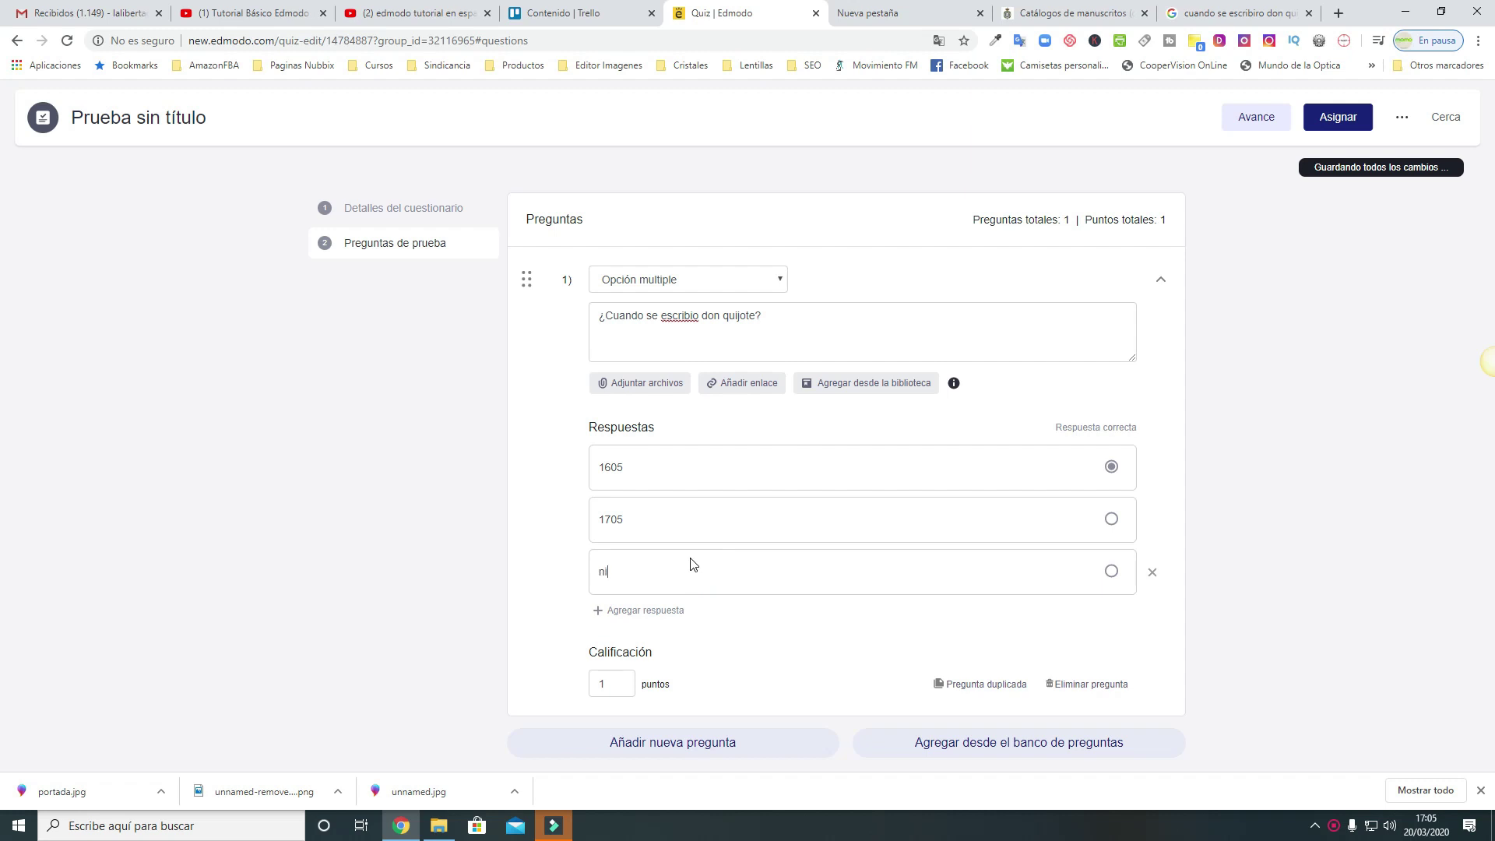
type("nguna de la")
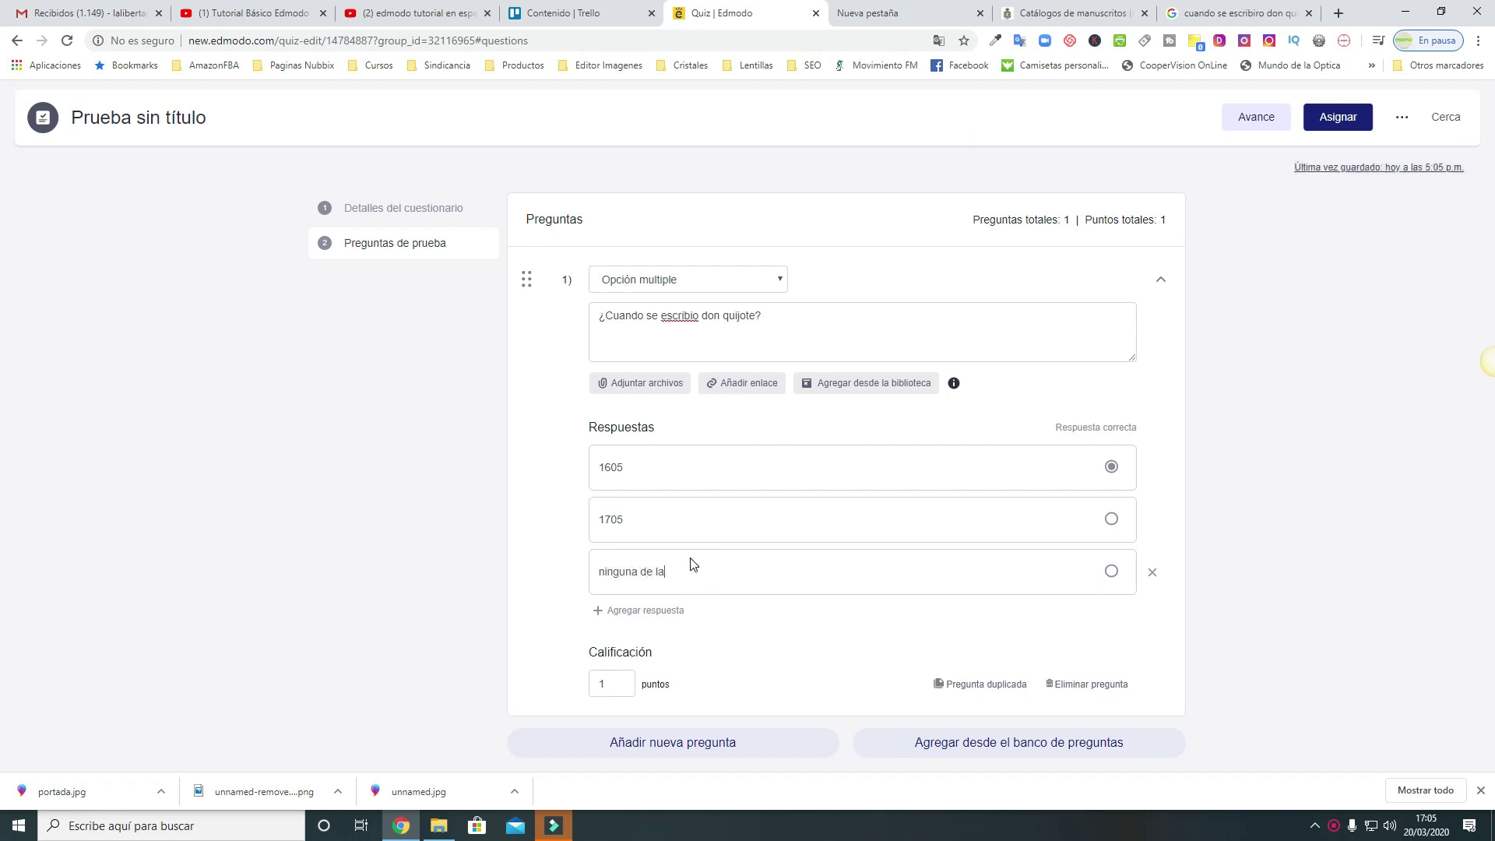
type("s anterio")
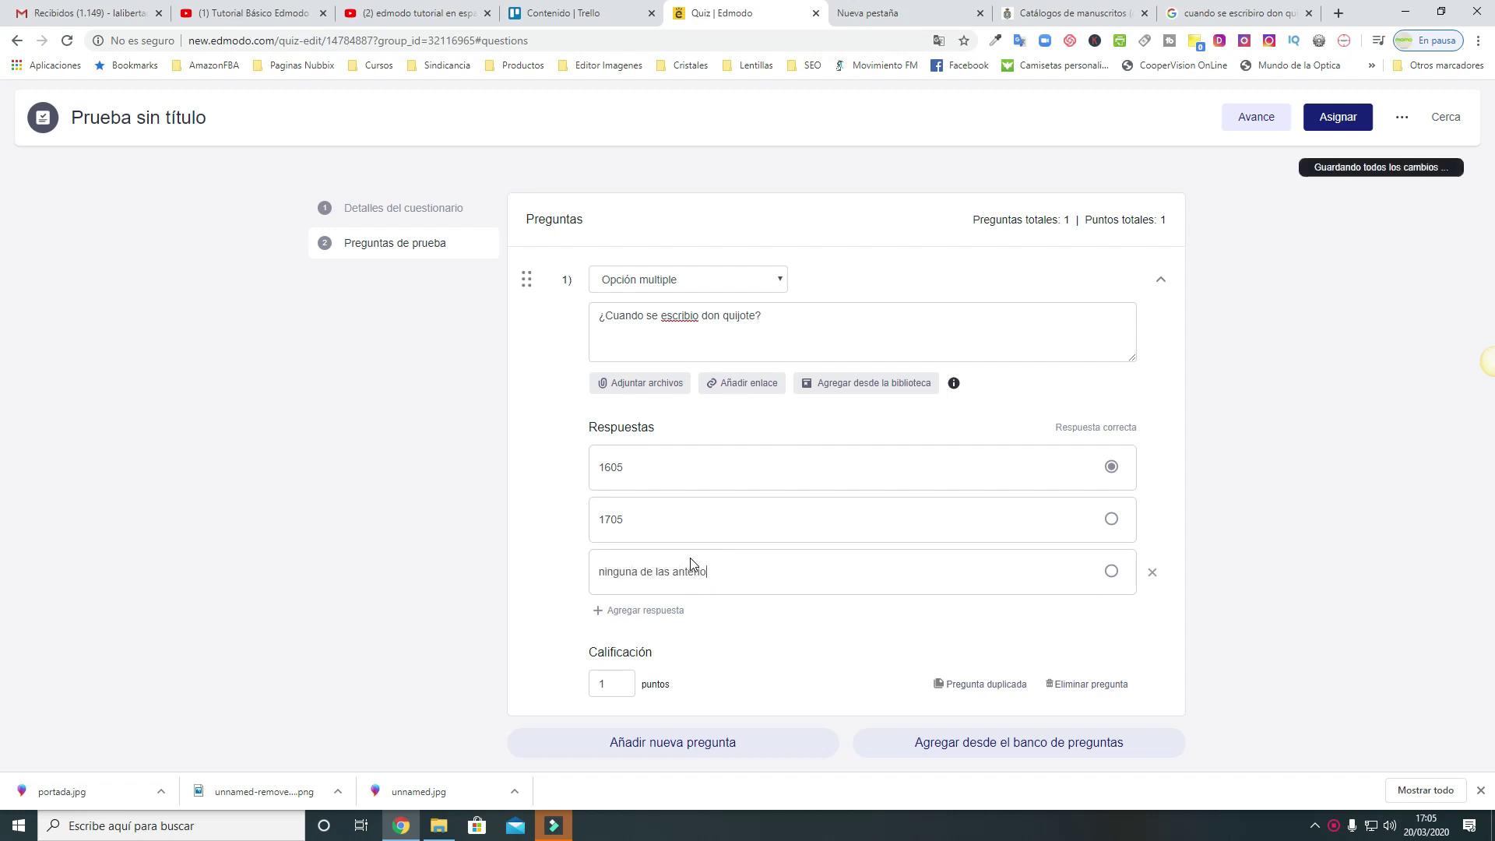
type("res")
left_click(606, 574)
key("BackSpace")
type("N")
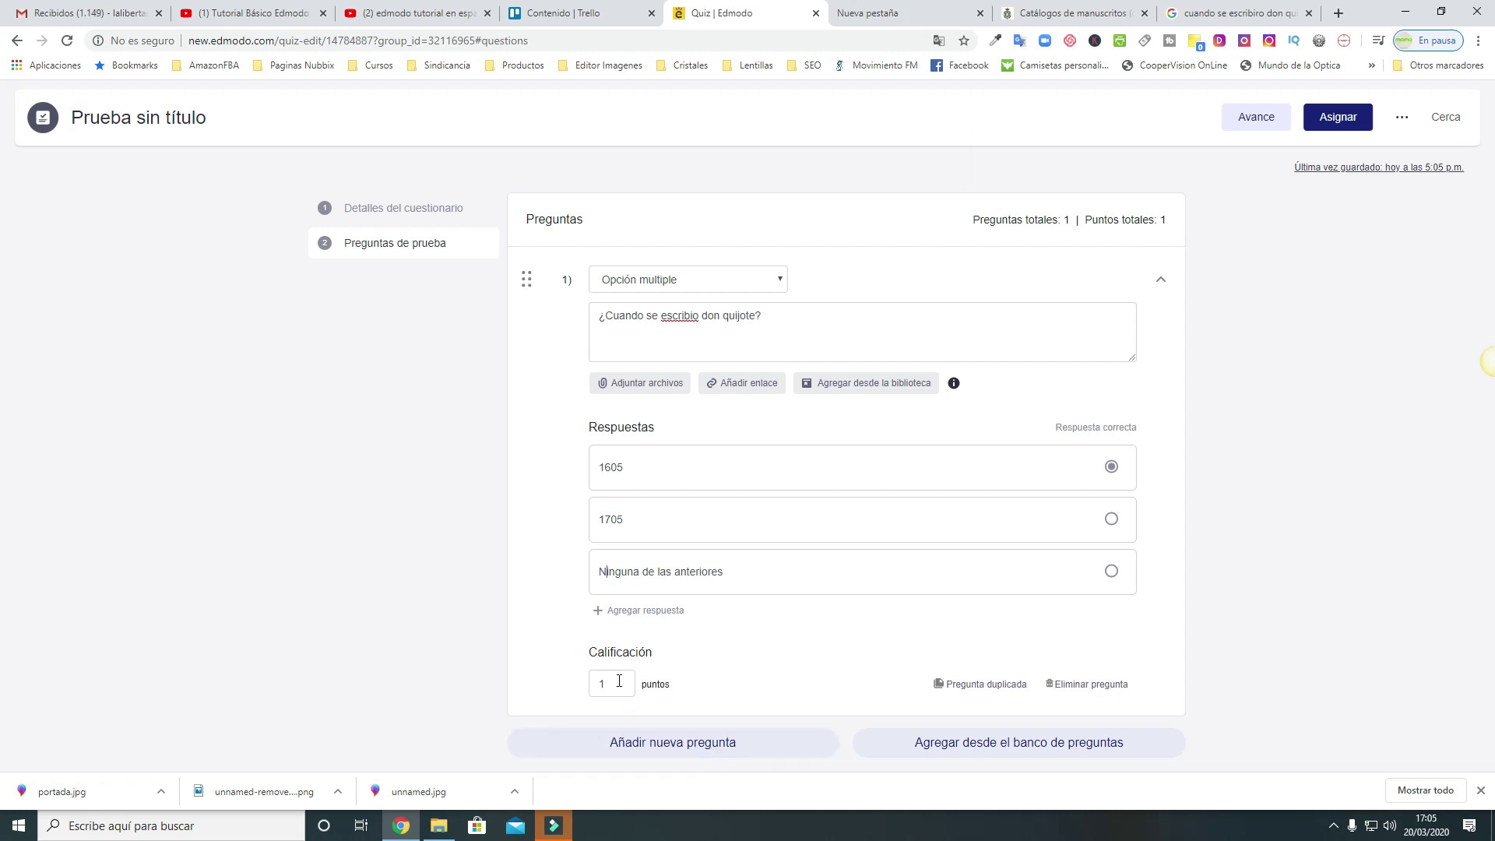
Make question 1 worth 10 points and add a blank question 2 below it
left_click_drag(623, 680, 597, 682)
type("10")
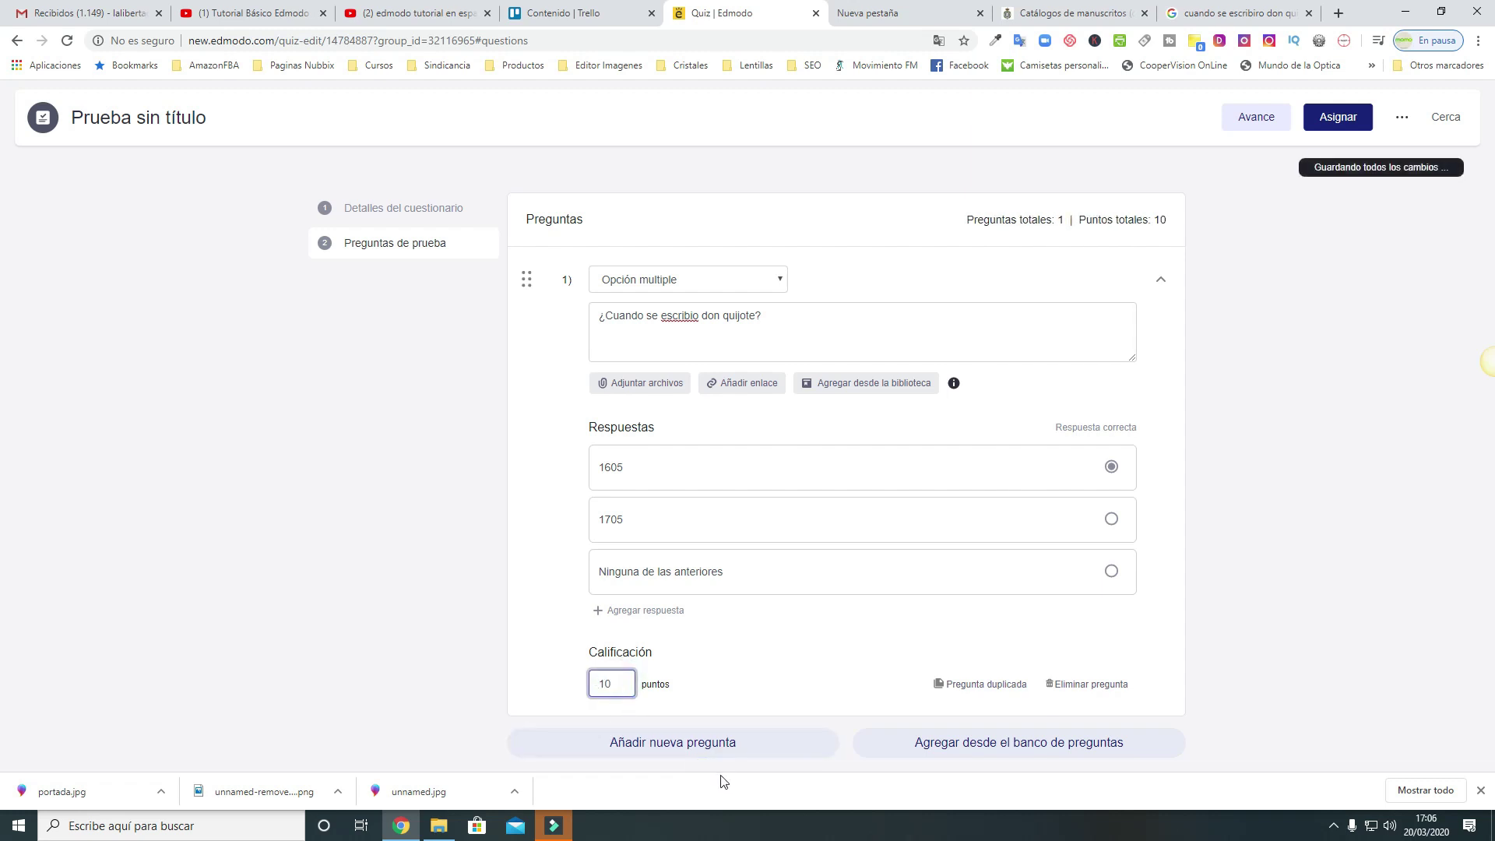
left_click(717, 750)
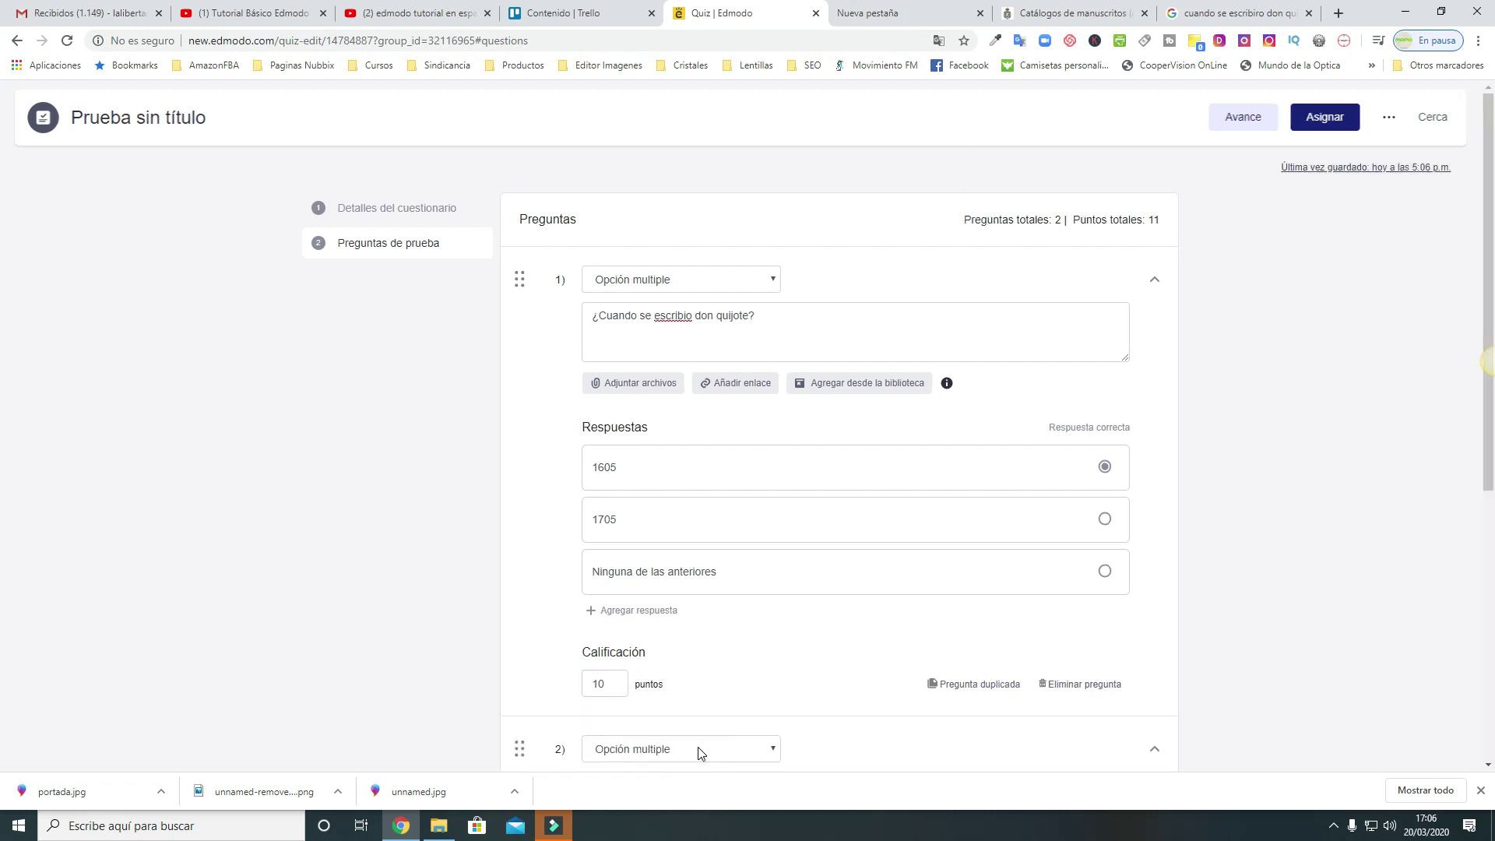
scroll(700, 752, "down", 4)
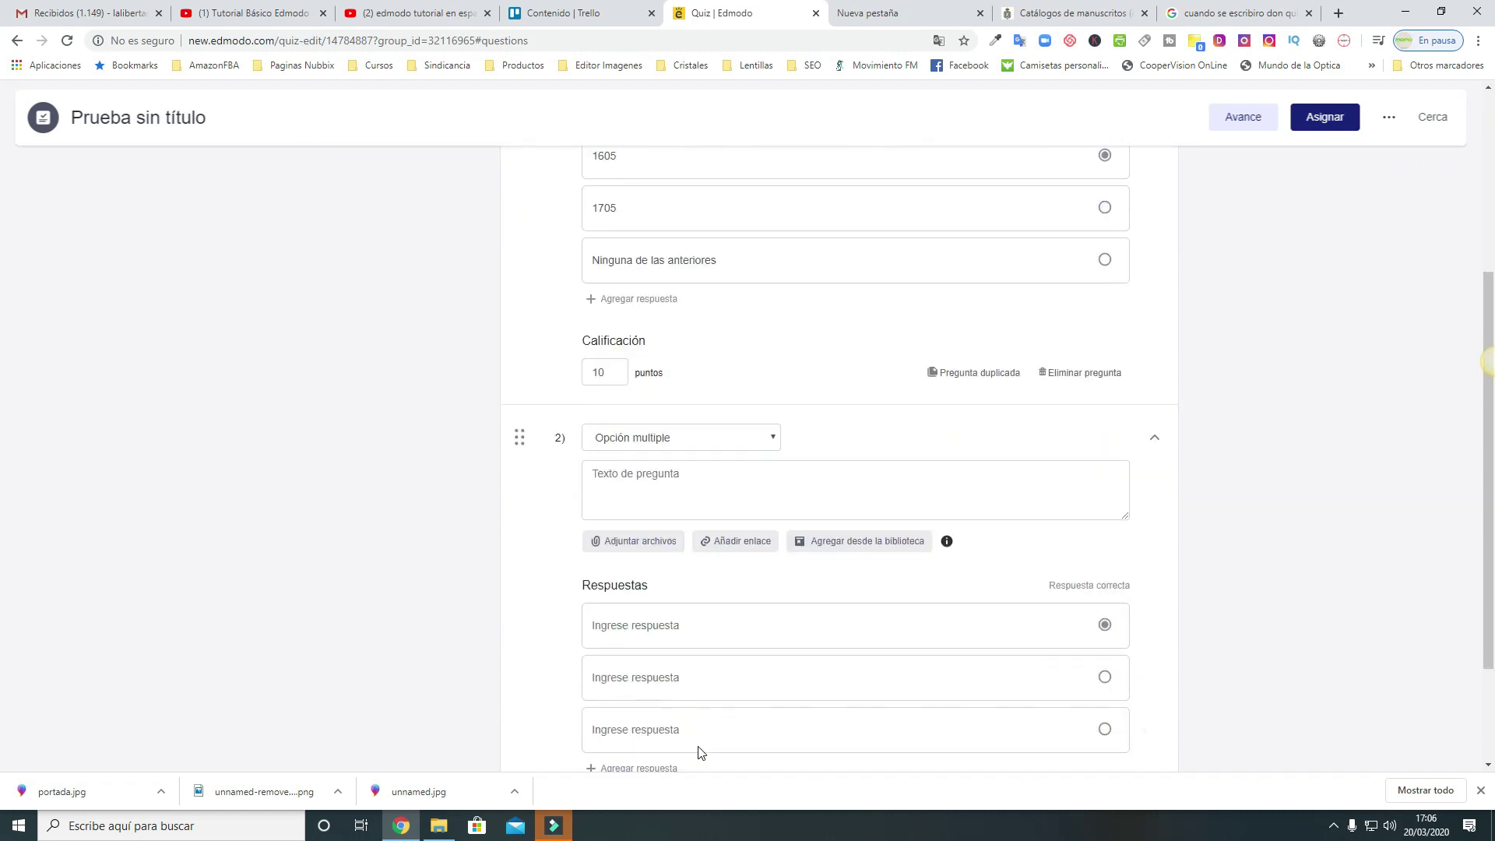
scroll(701, 751, "up", 4)
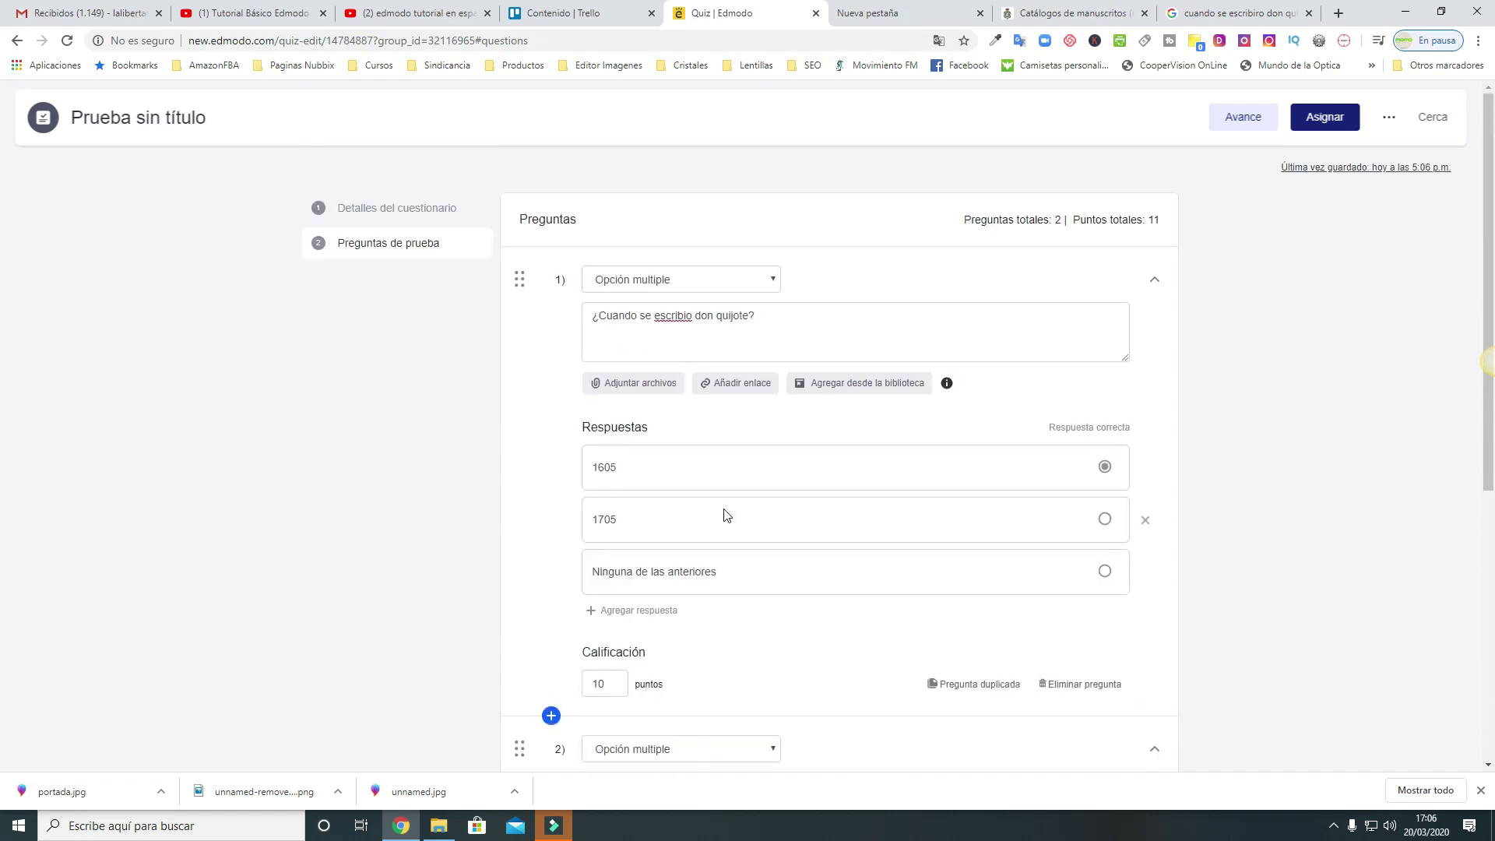
scroll(724, 514, "down", 3)
scroll(729, 512, "down", 3)
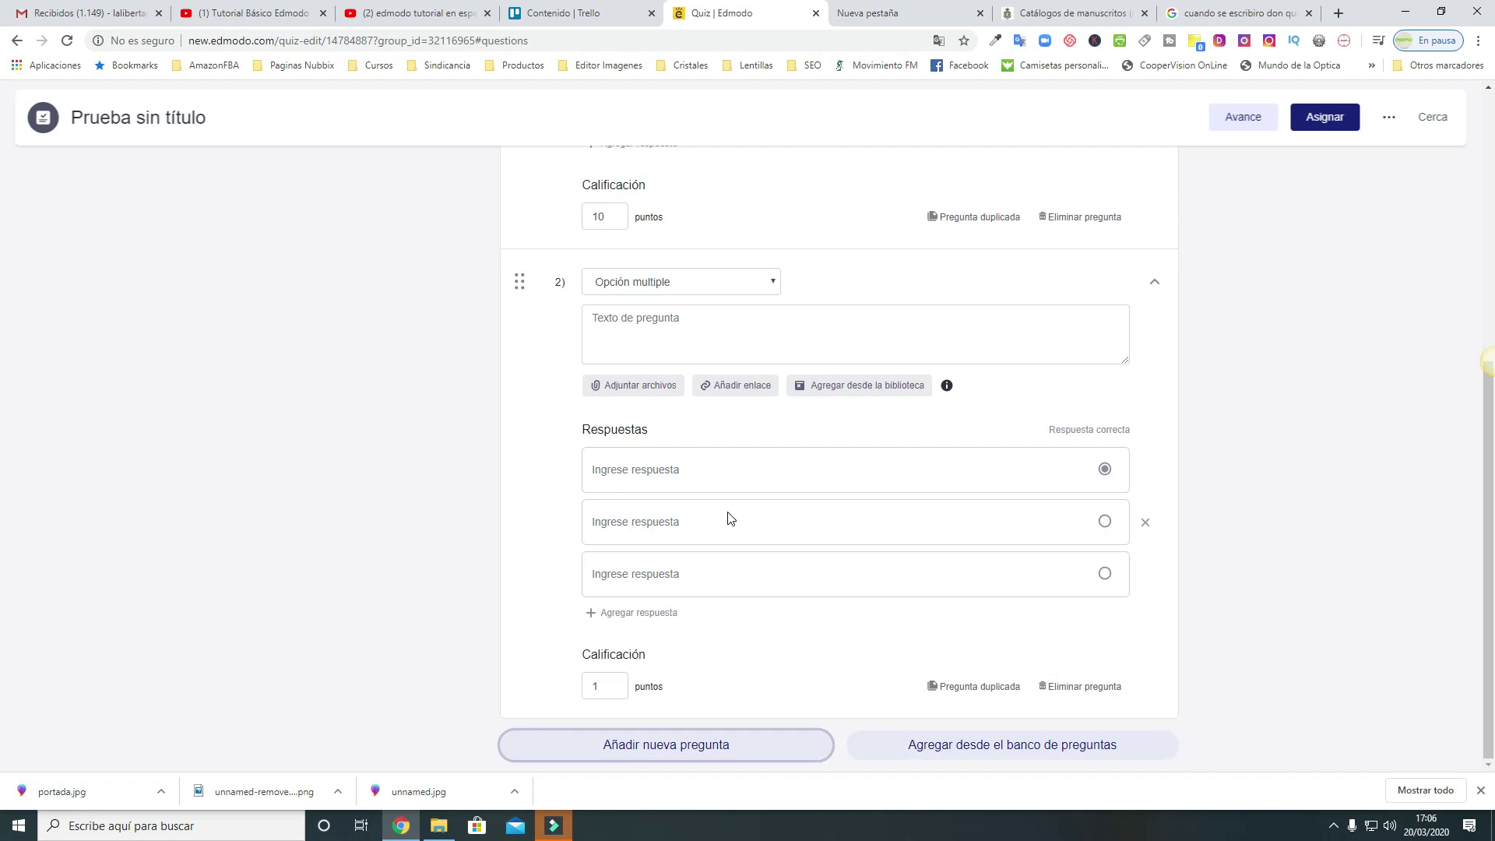
scroll(728, 518, "up", 2)
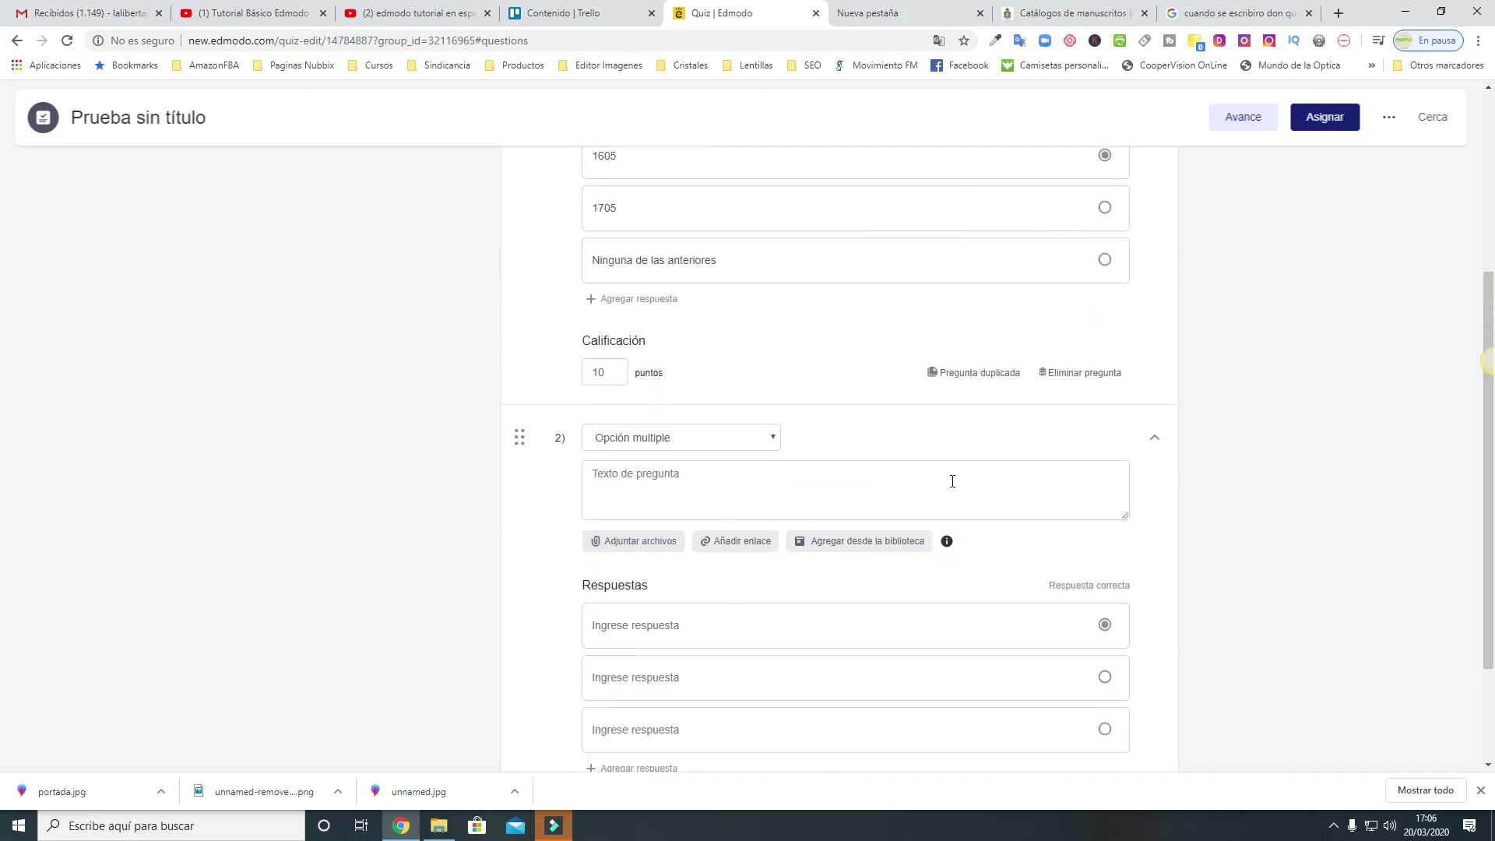
scroll(952, 480, "up", 3)
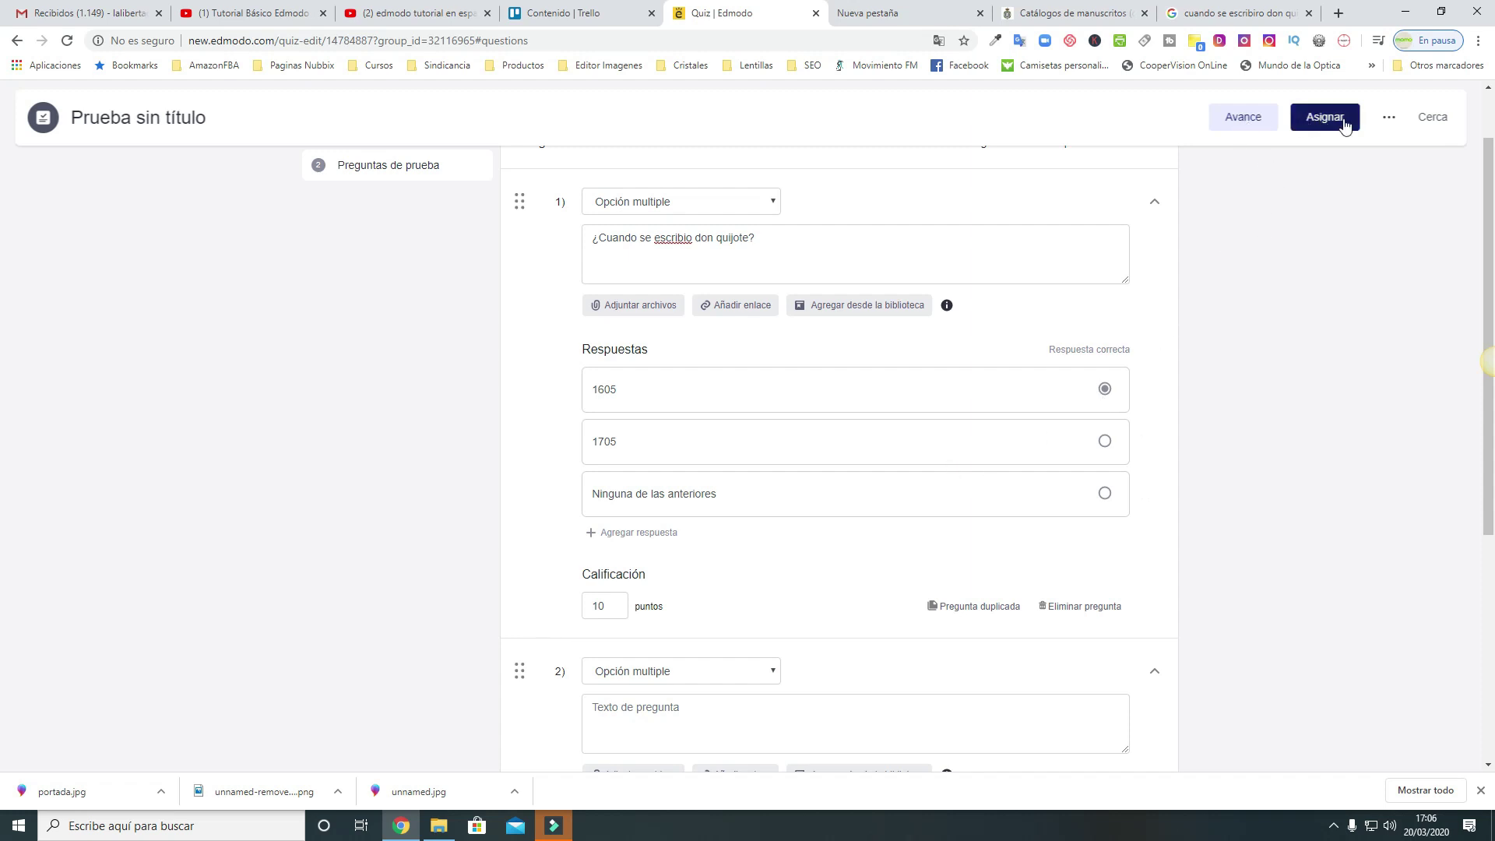
Attempt to assign the quiz, dismiss the error, then collapse and re-expand empty question 2
left_click(1388, 119)
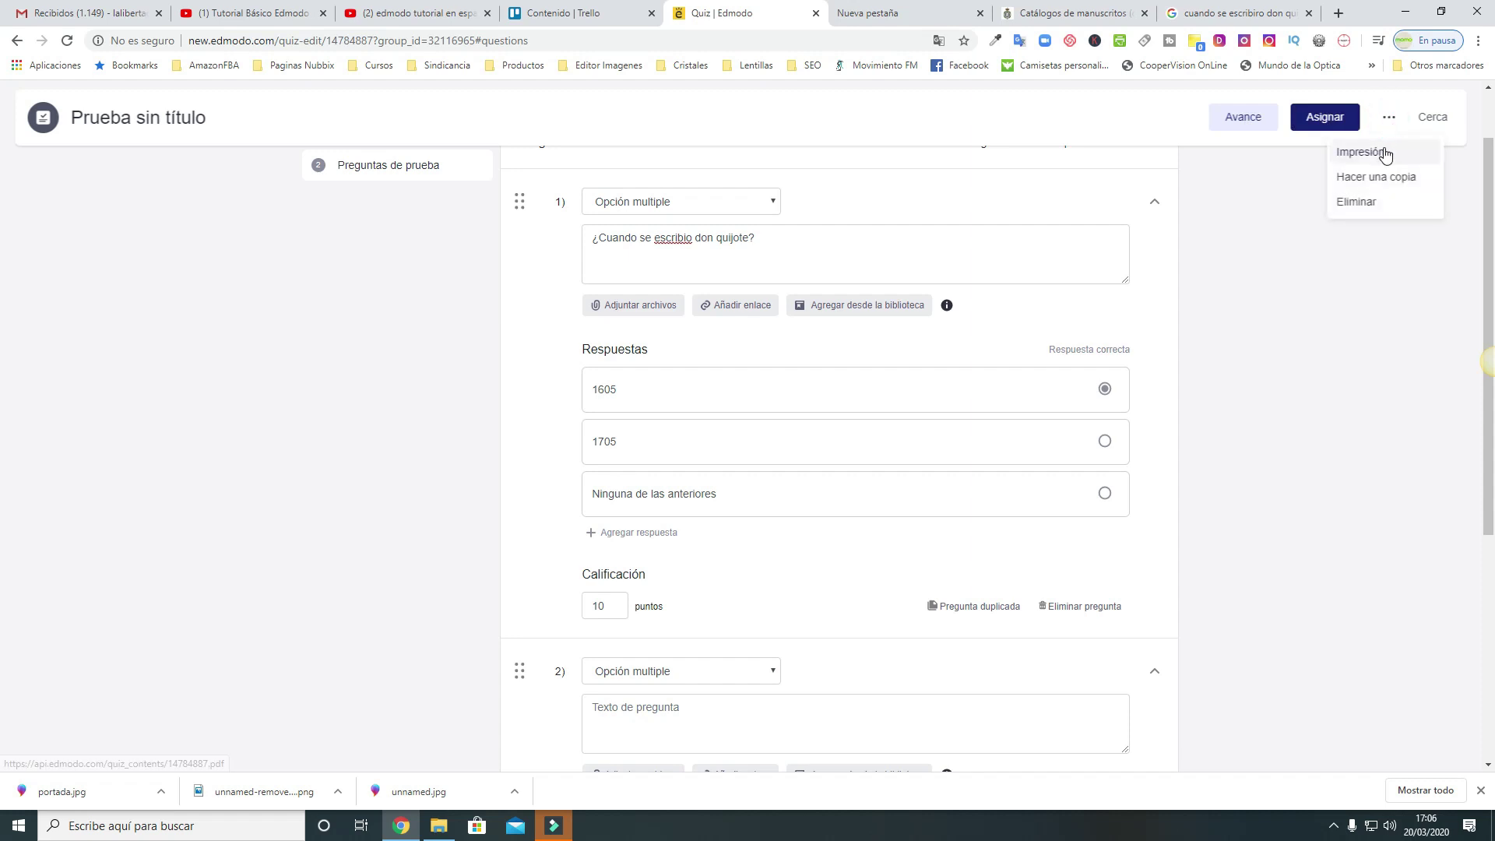
left_click(1326, 119)
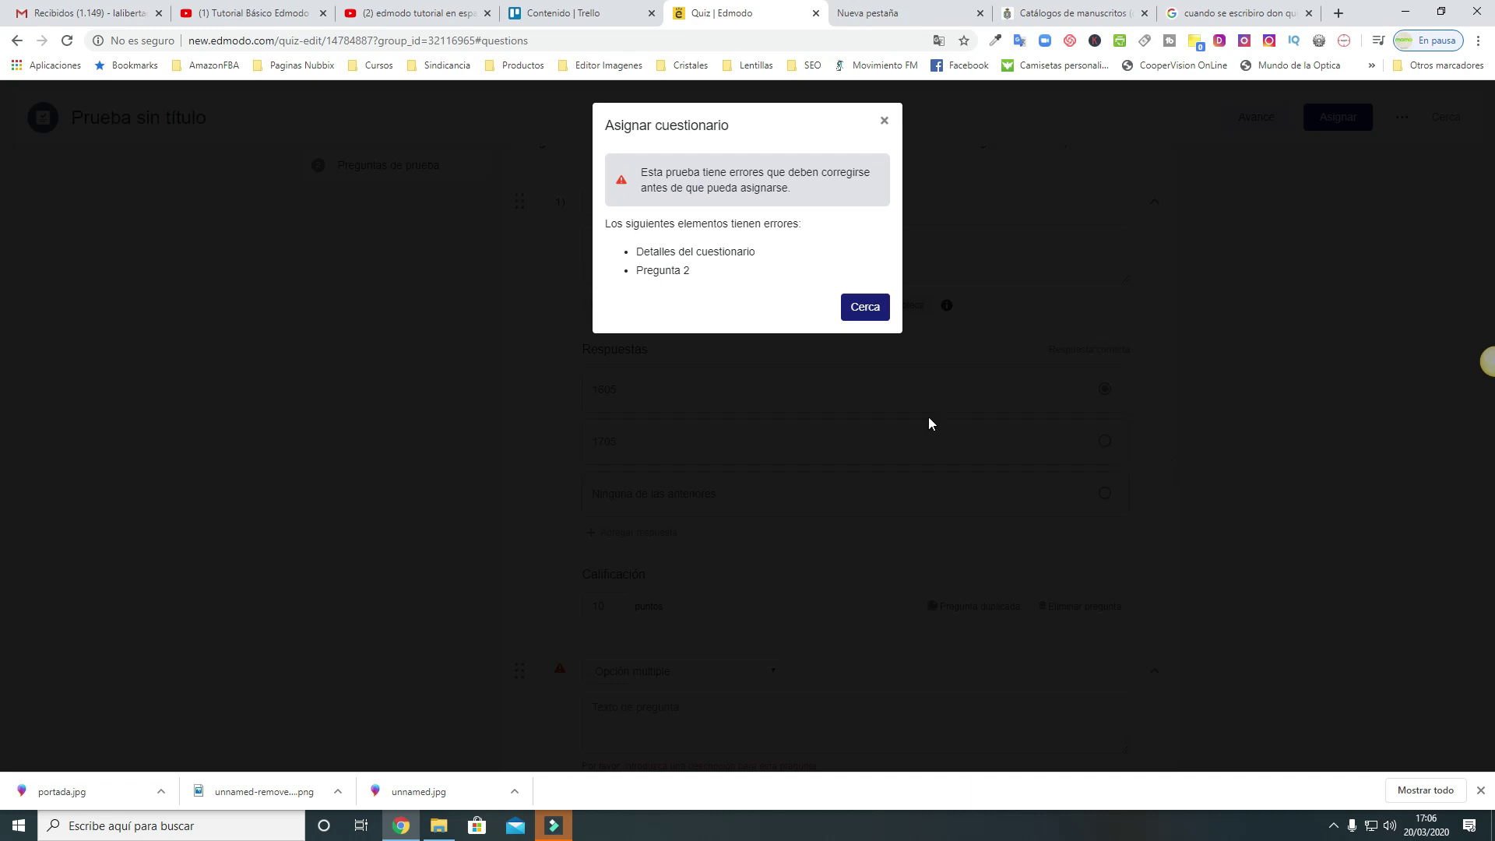
left_click(872, 320)
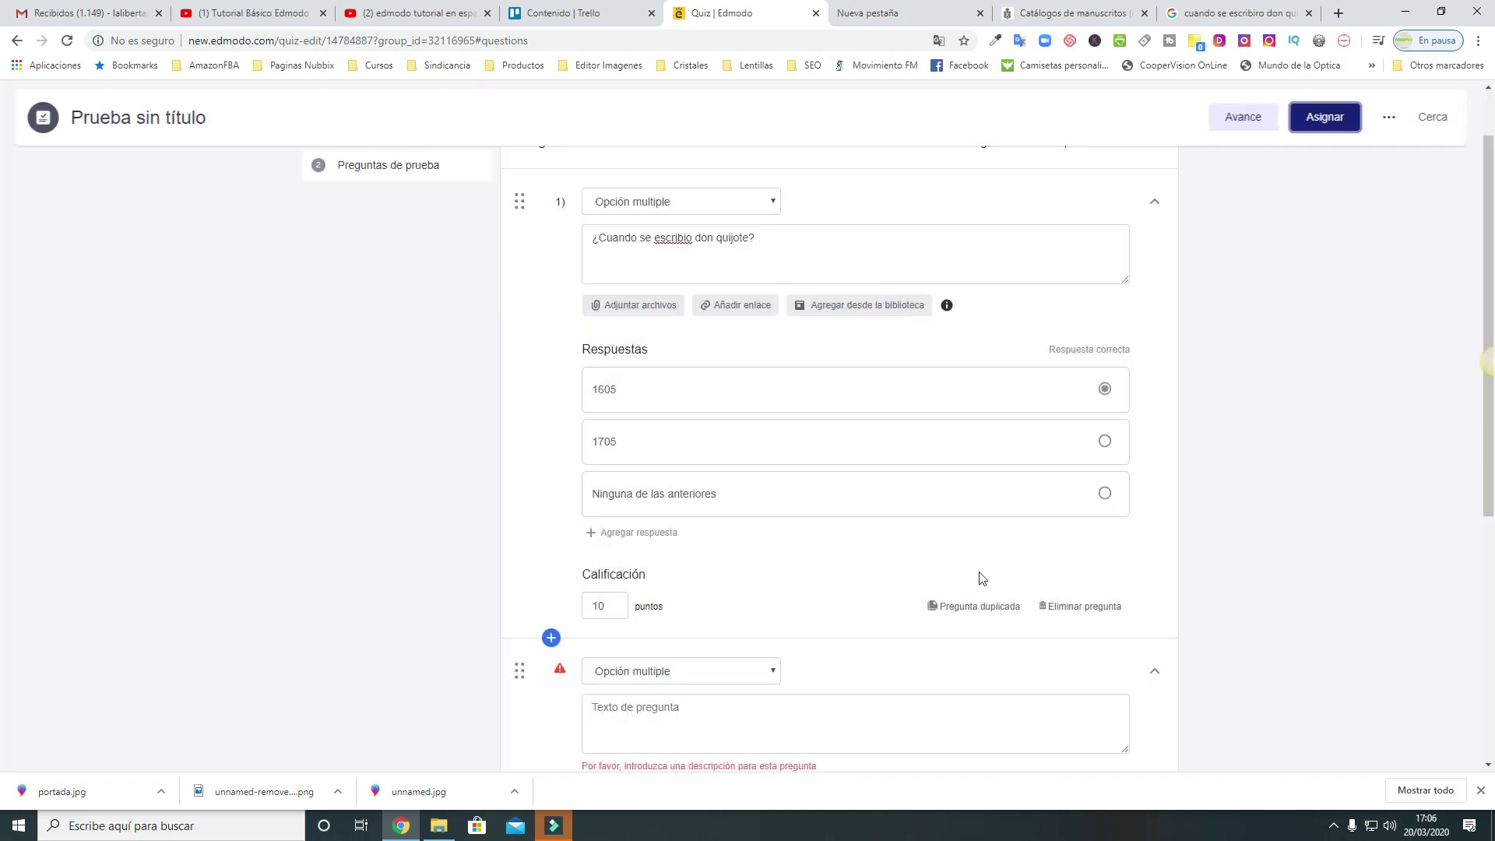
scroll(980, 572, "down", 4)
scroll(981, 572, "down", 2)
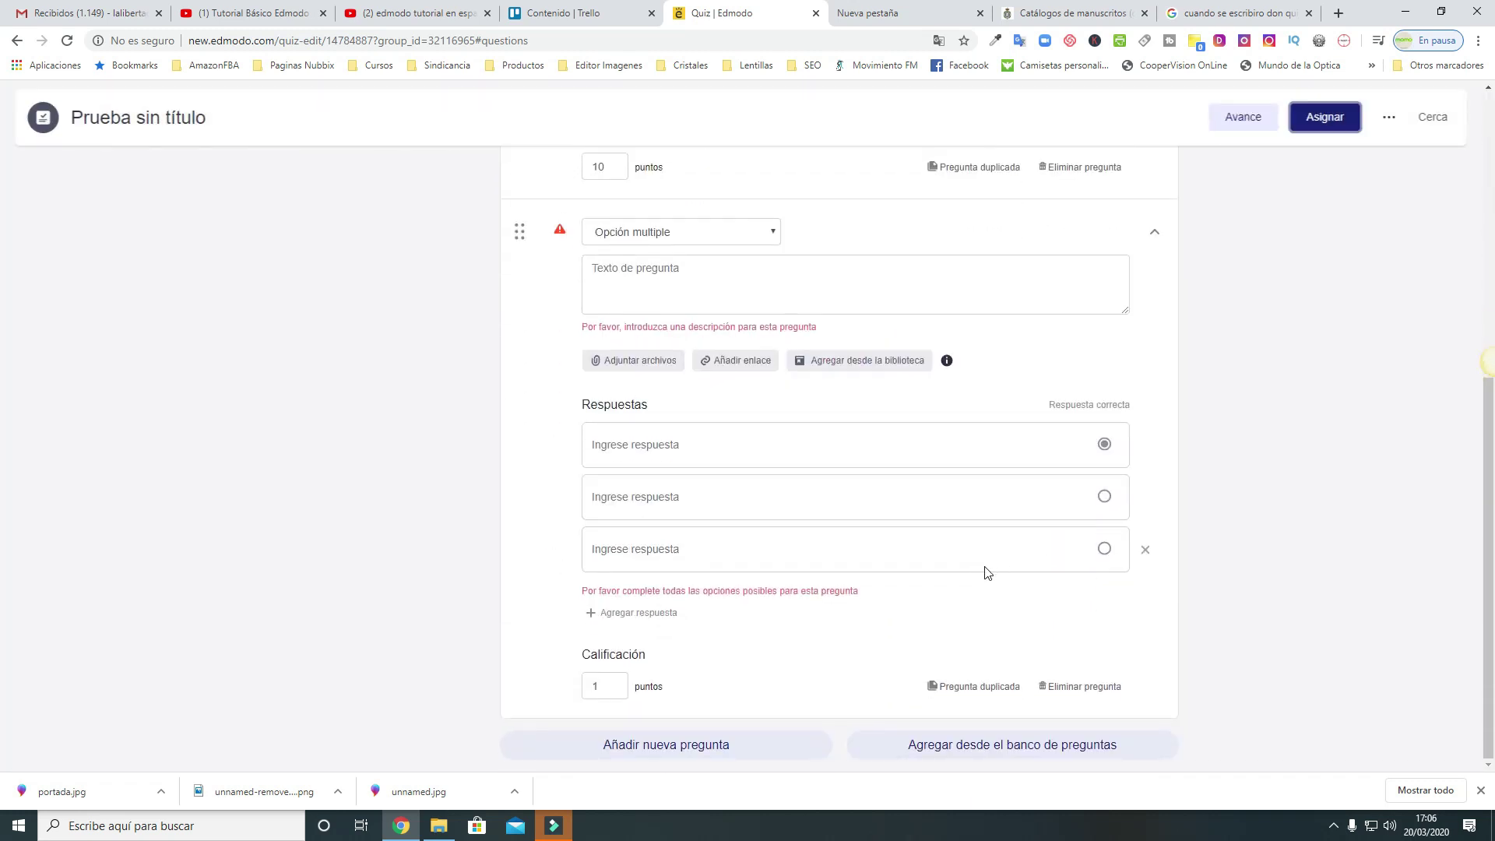
scroll(988, 570, "up", 2)
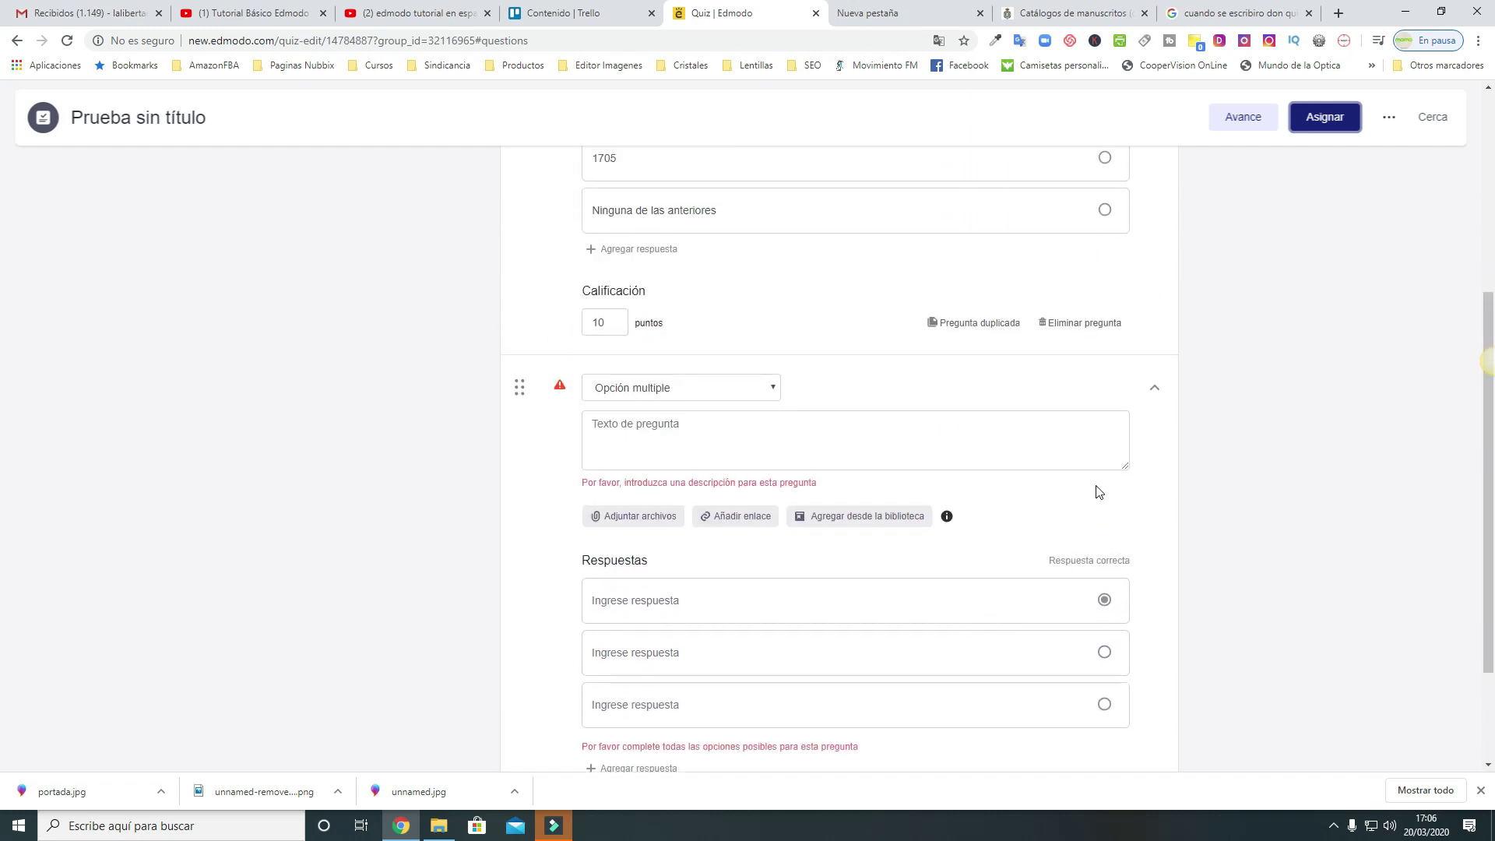
left_click(1155, 387)
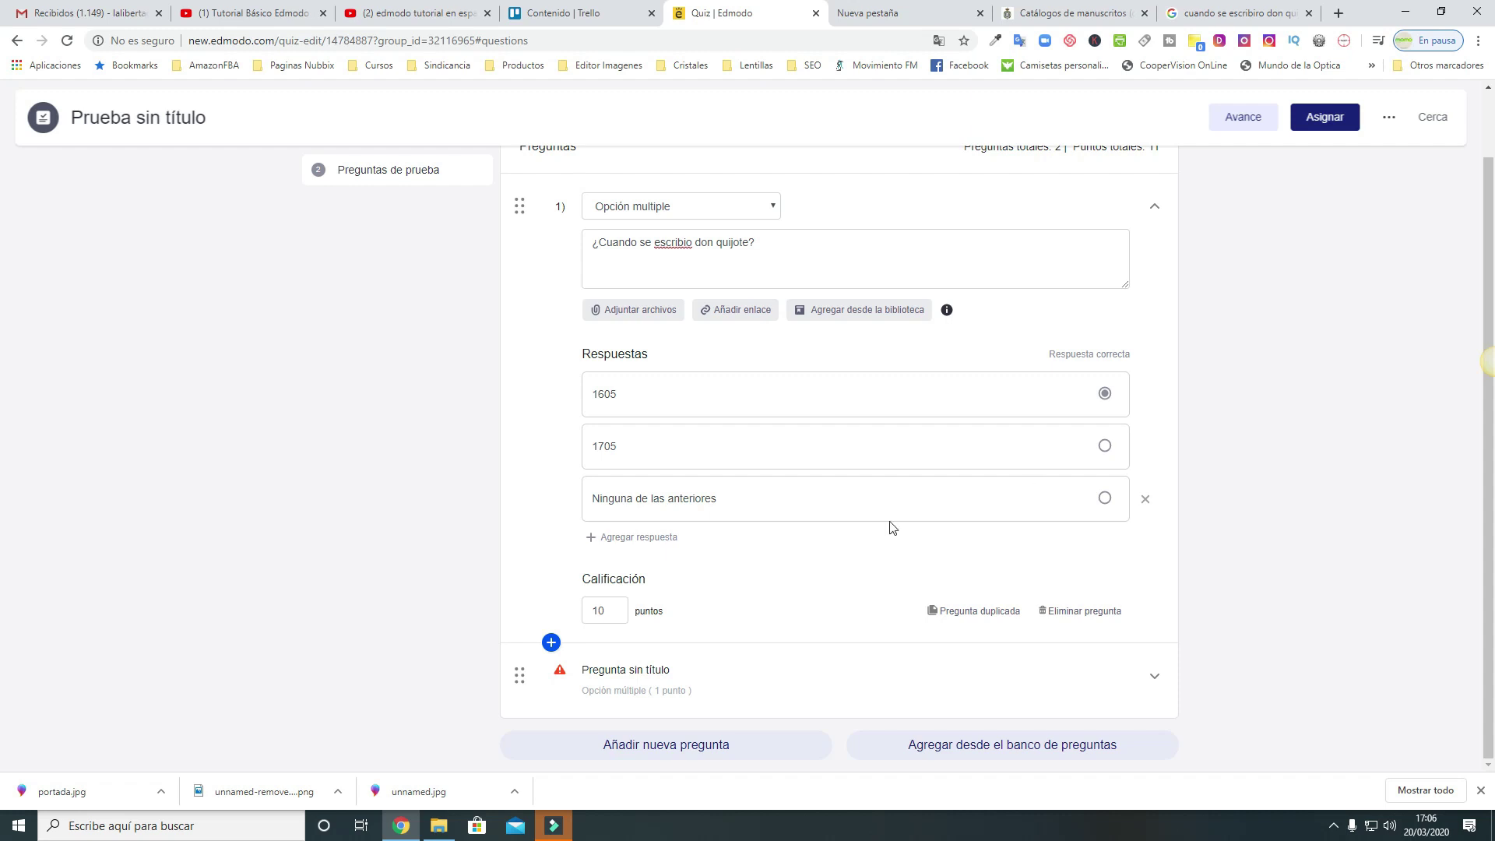
left_click(519, 675)
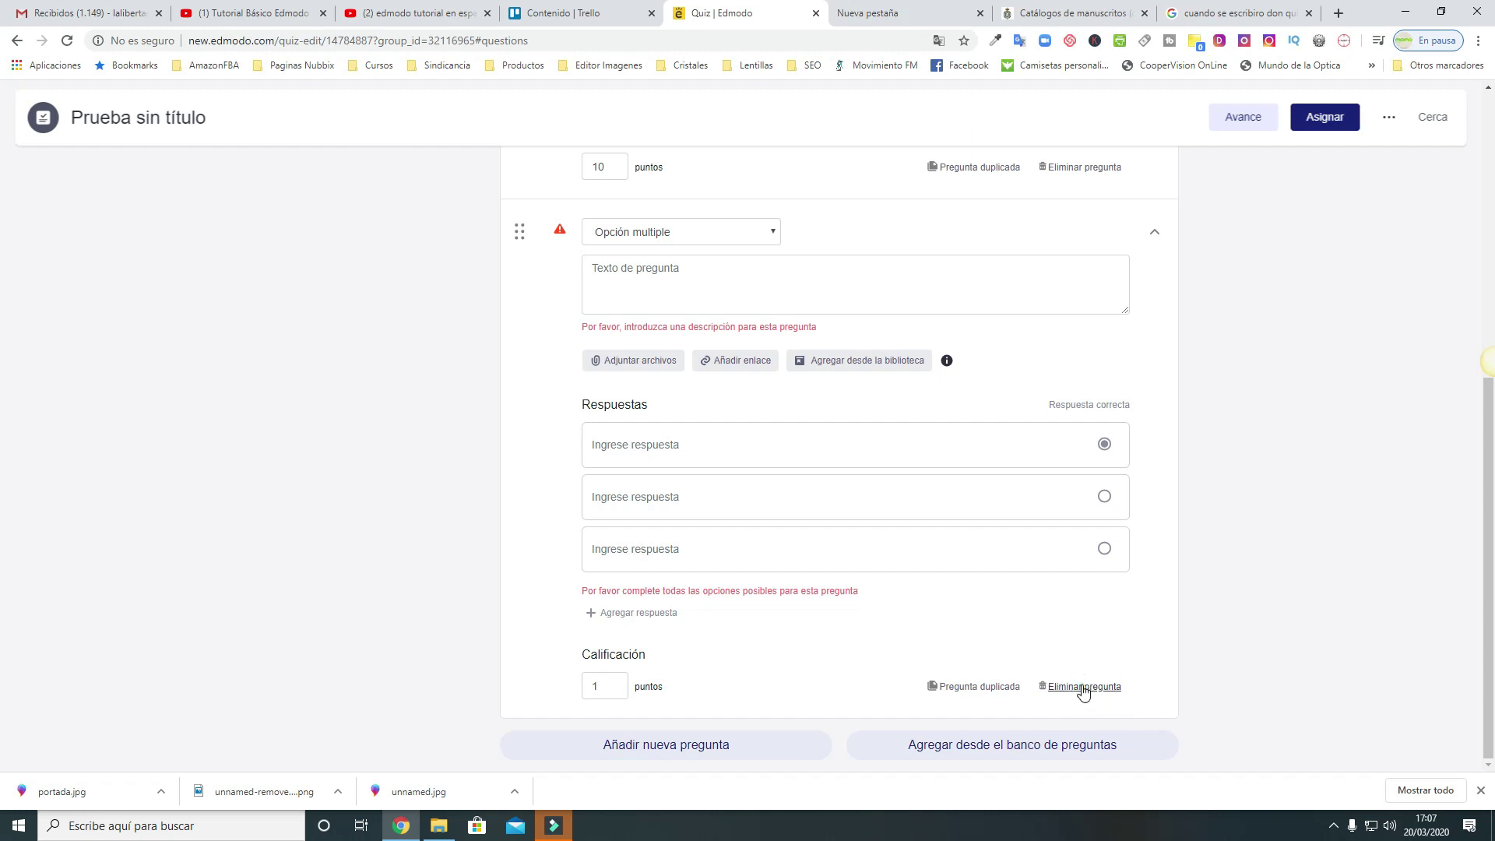
Delete the empty question 2, duplicate the Don Quijote question, and retry assigning
left_click(1078, 688)
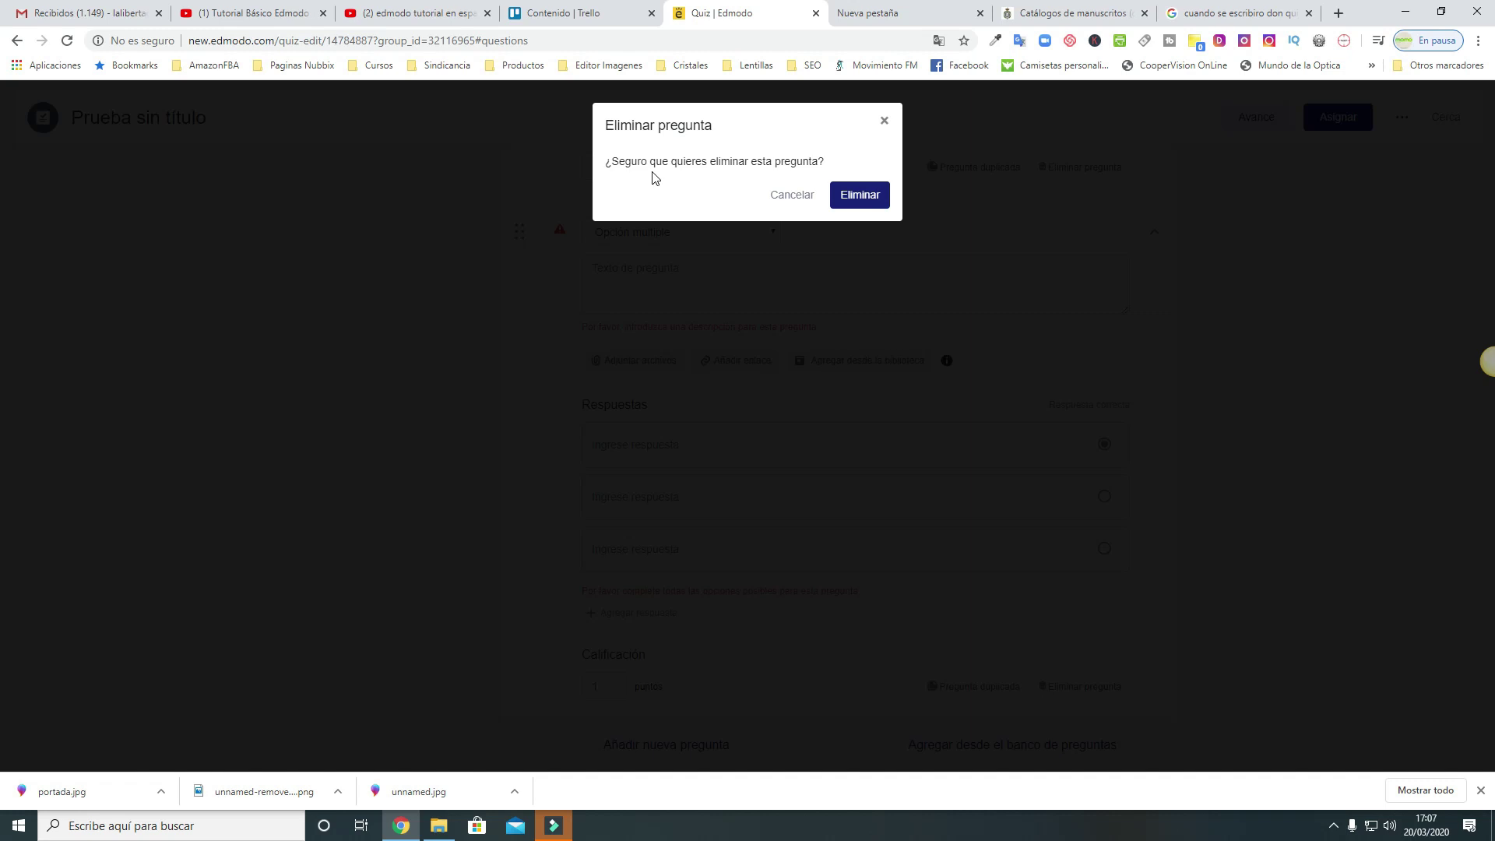
left_click(873, 196)
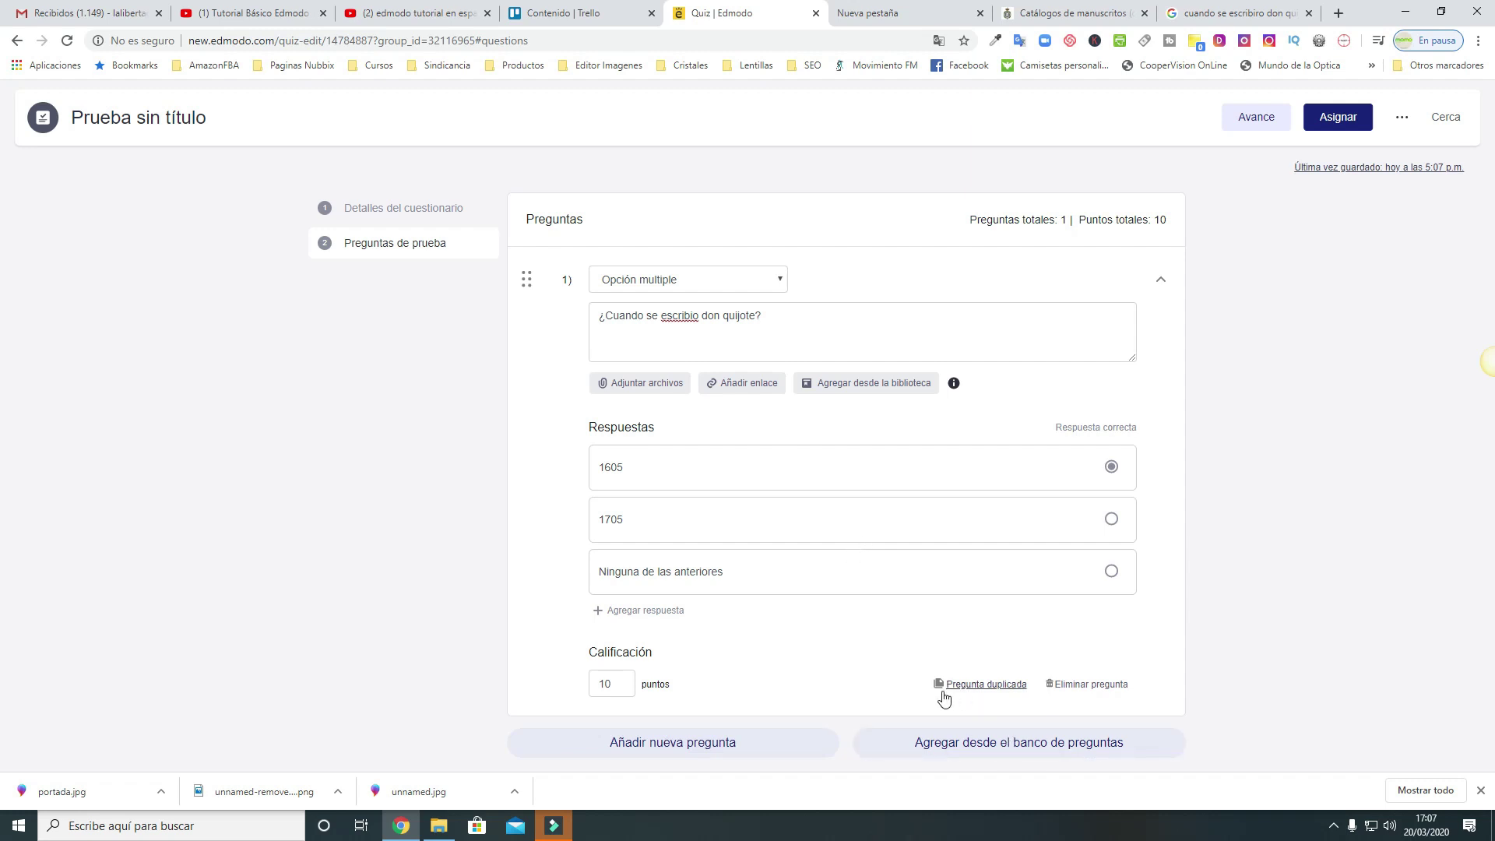
left_click(1018, 686)
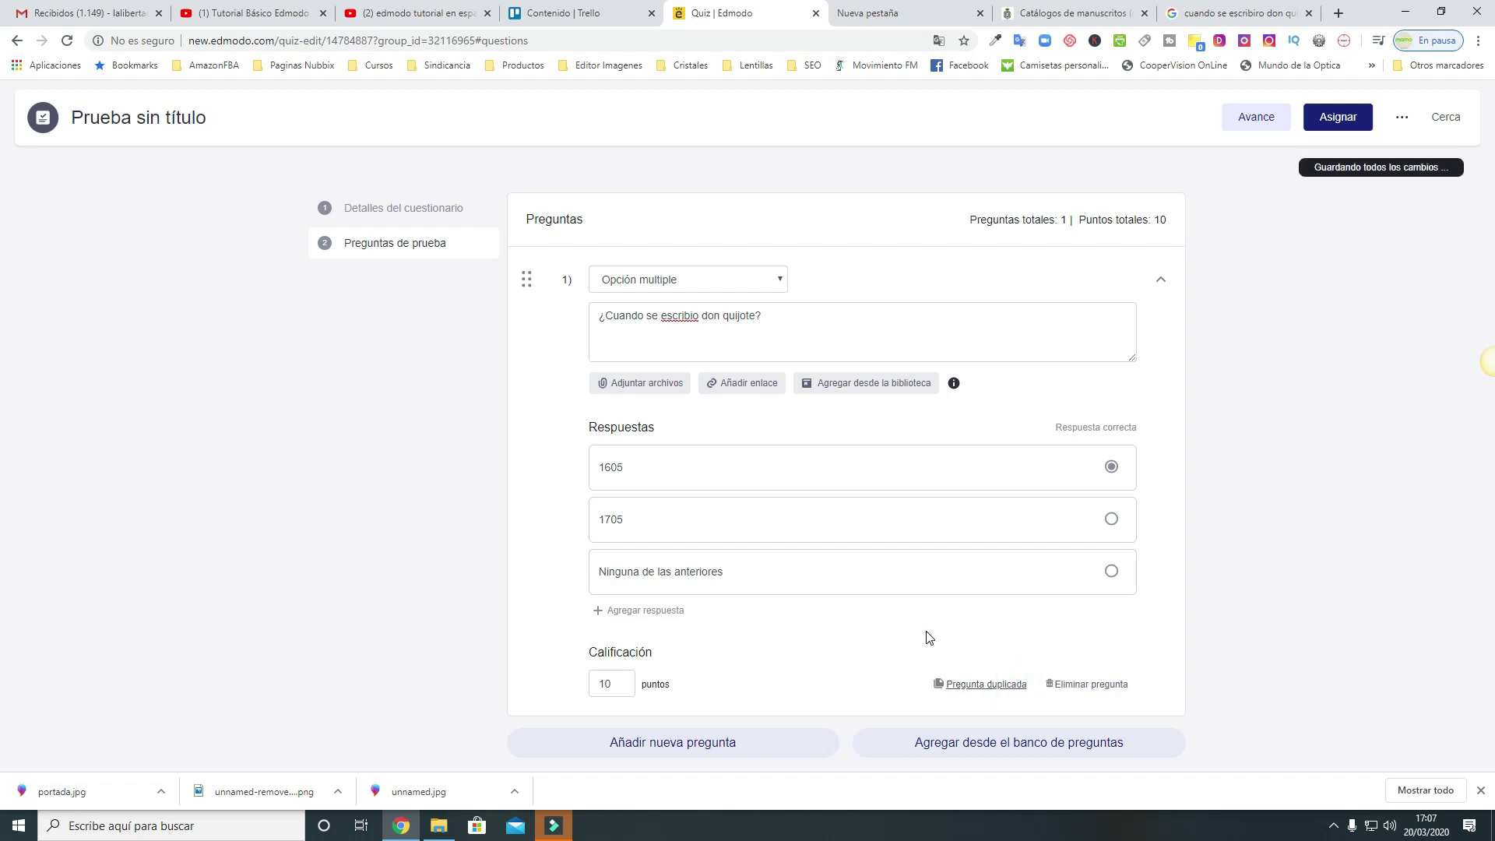
scroll(975, 667, "down", 6)
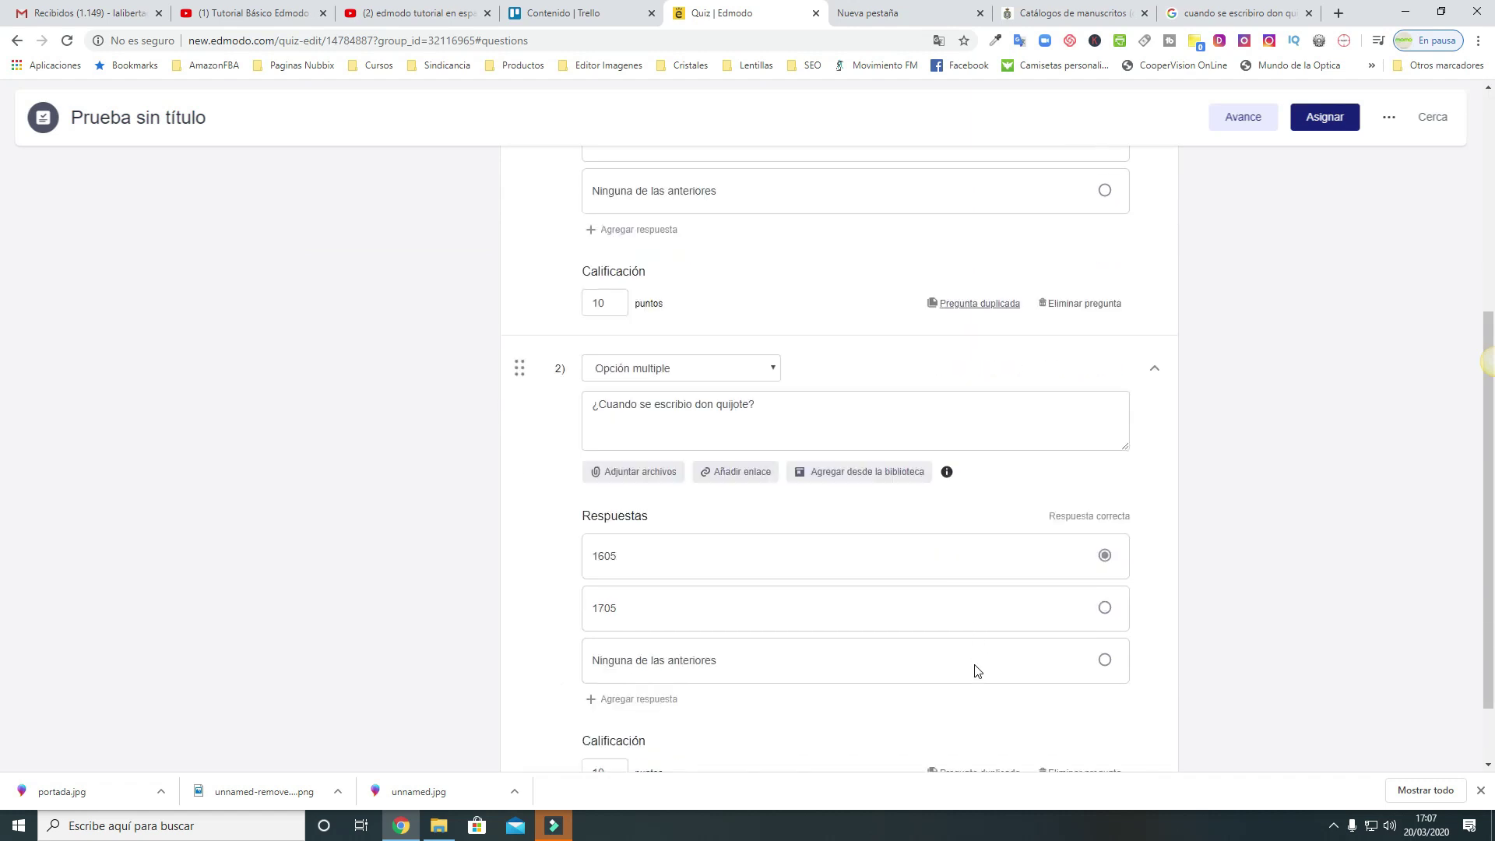
scroll(976, 668, "up", 6)
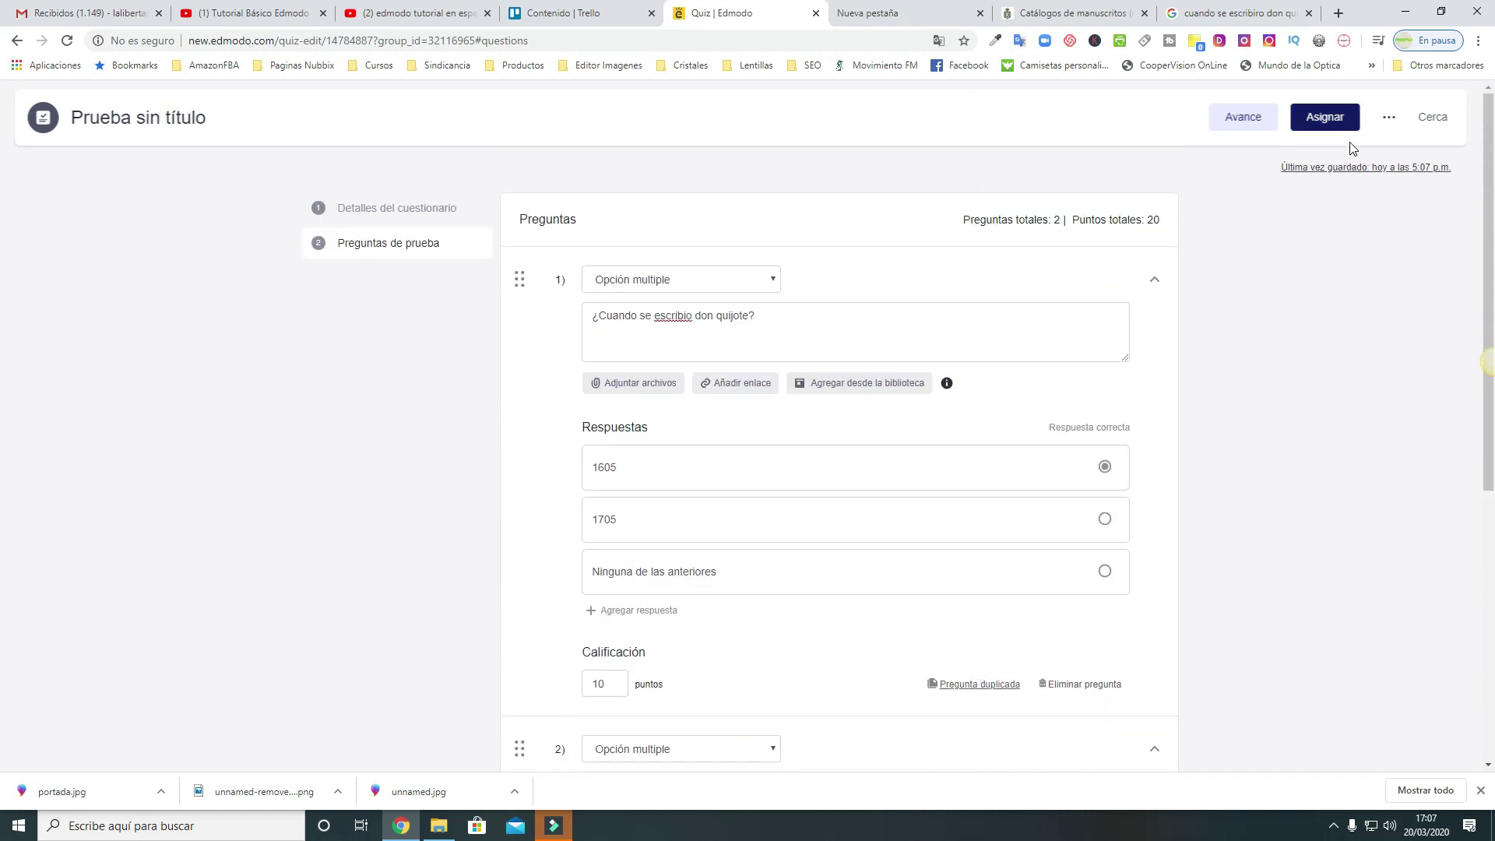
left_click(1327, 117)
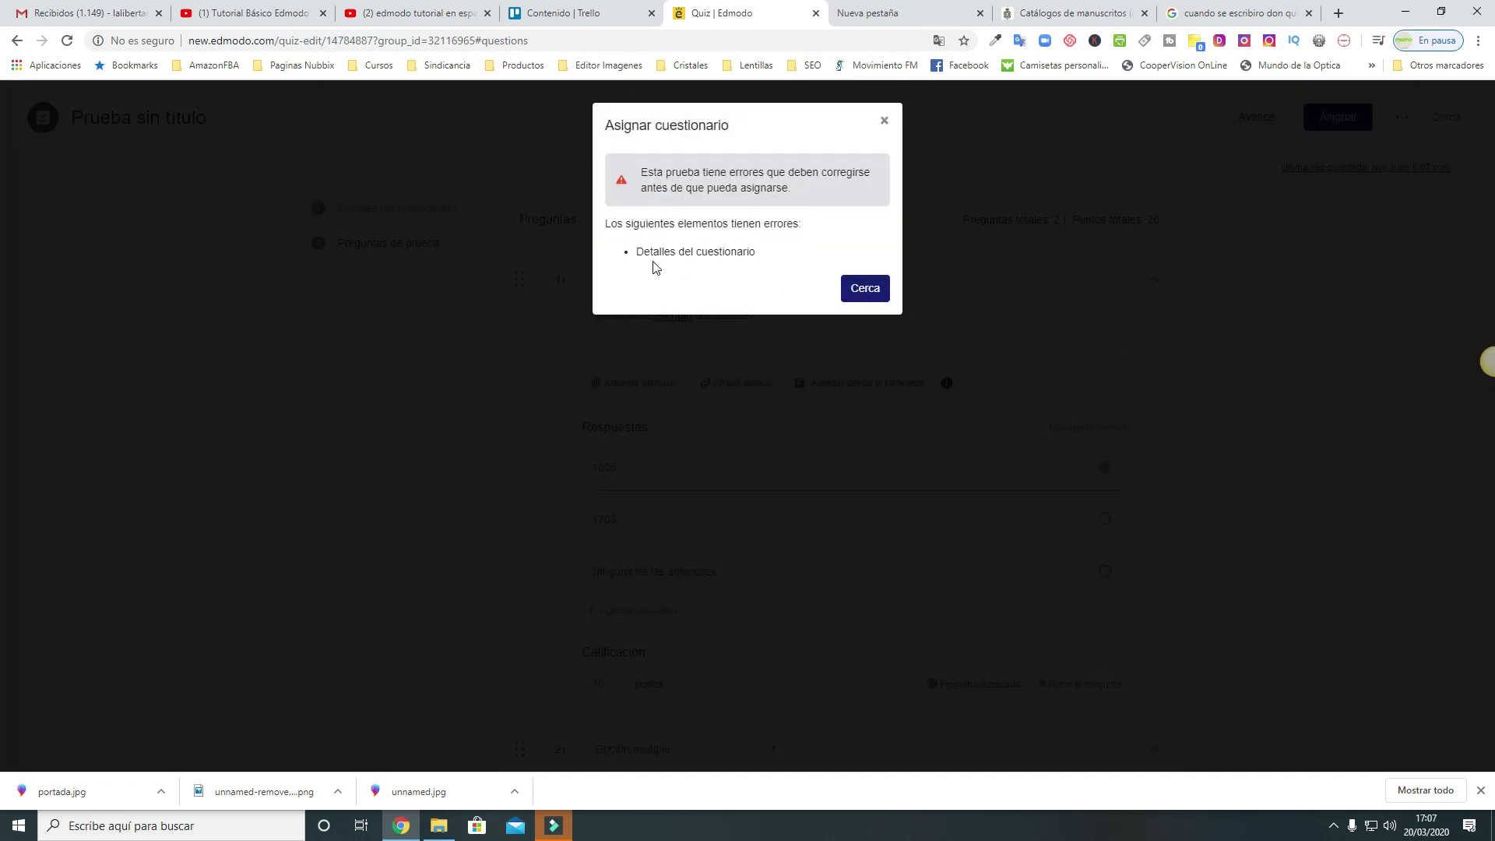
Title the quiz 'Quiero que respondas a las preguntas indicadas' in its details form
left_click(863, 290)
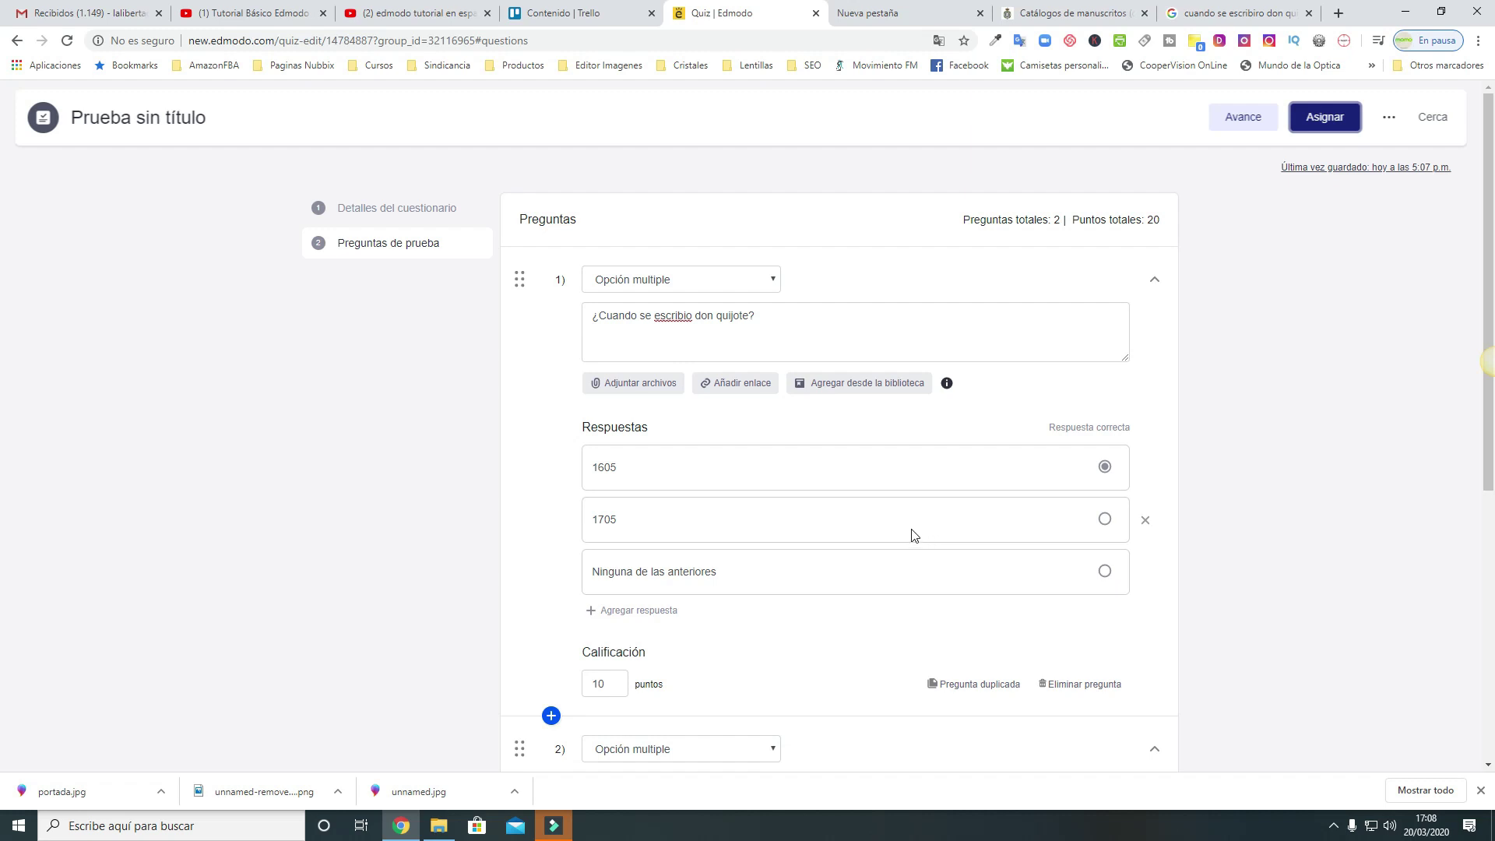
left_click(450, 208)
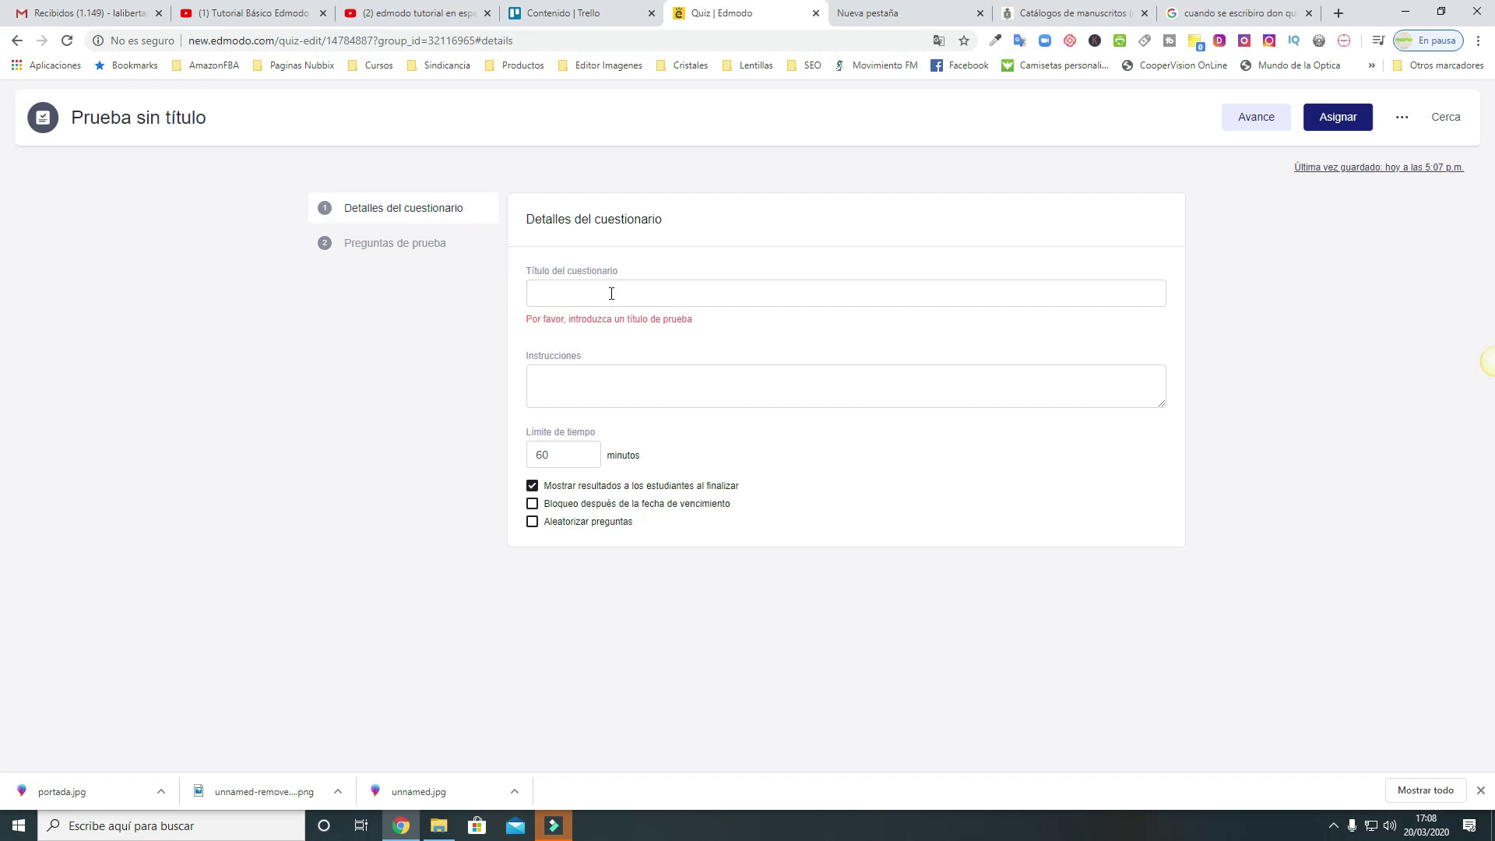
left_click(611, 293)
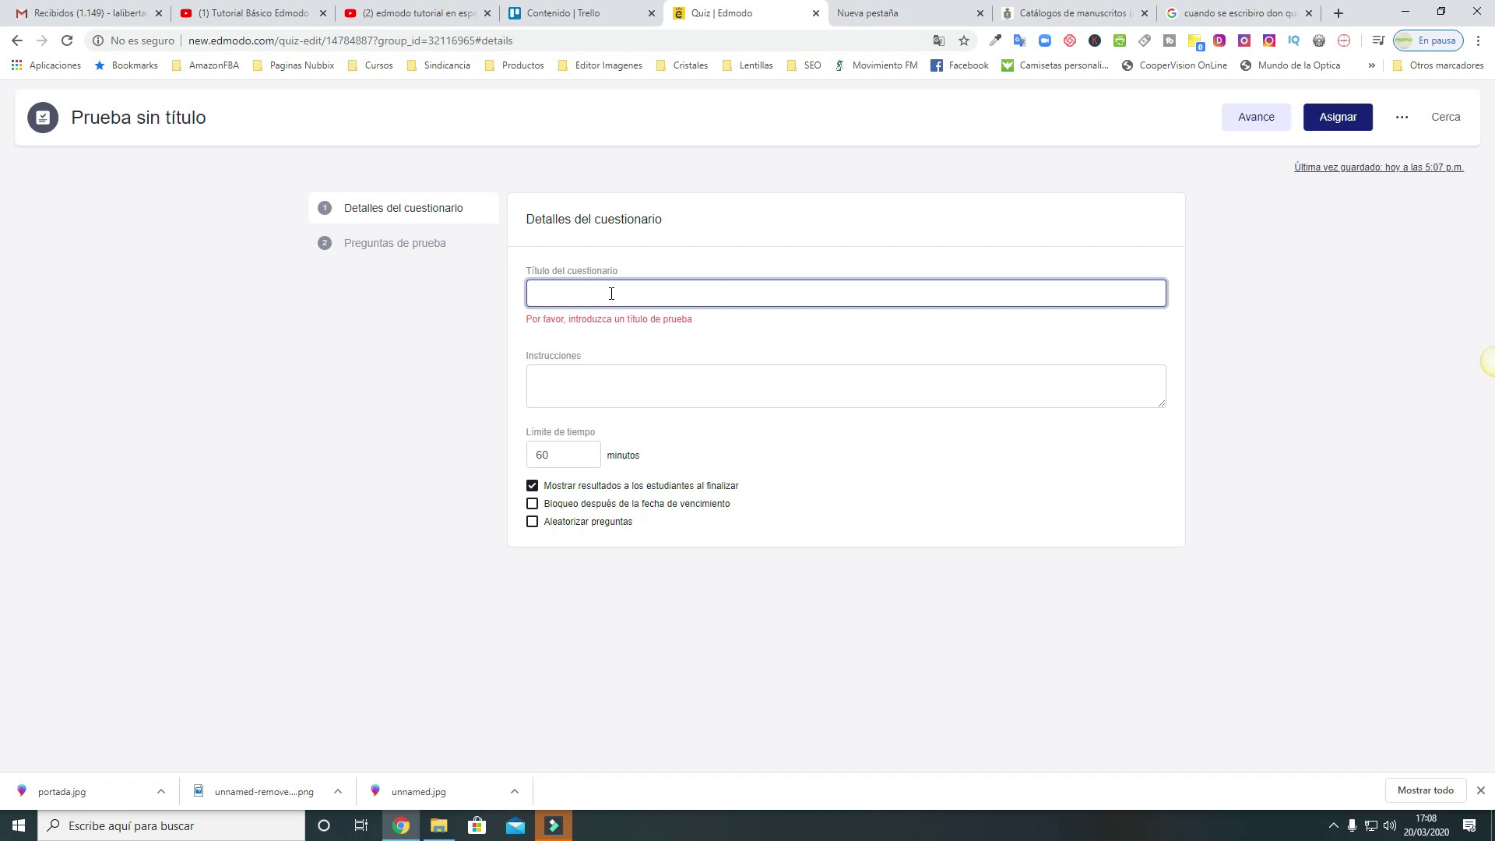
type("Queiro que")
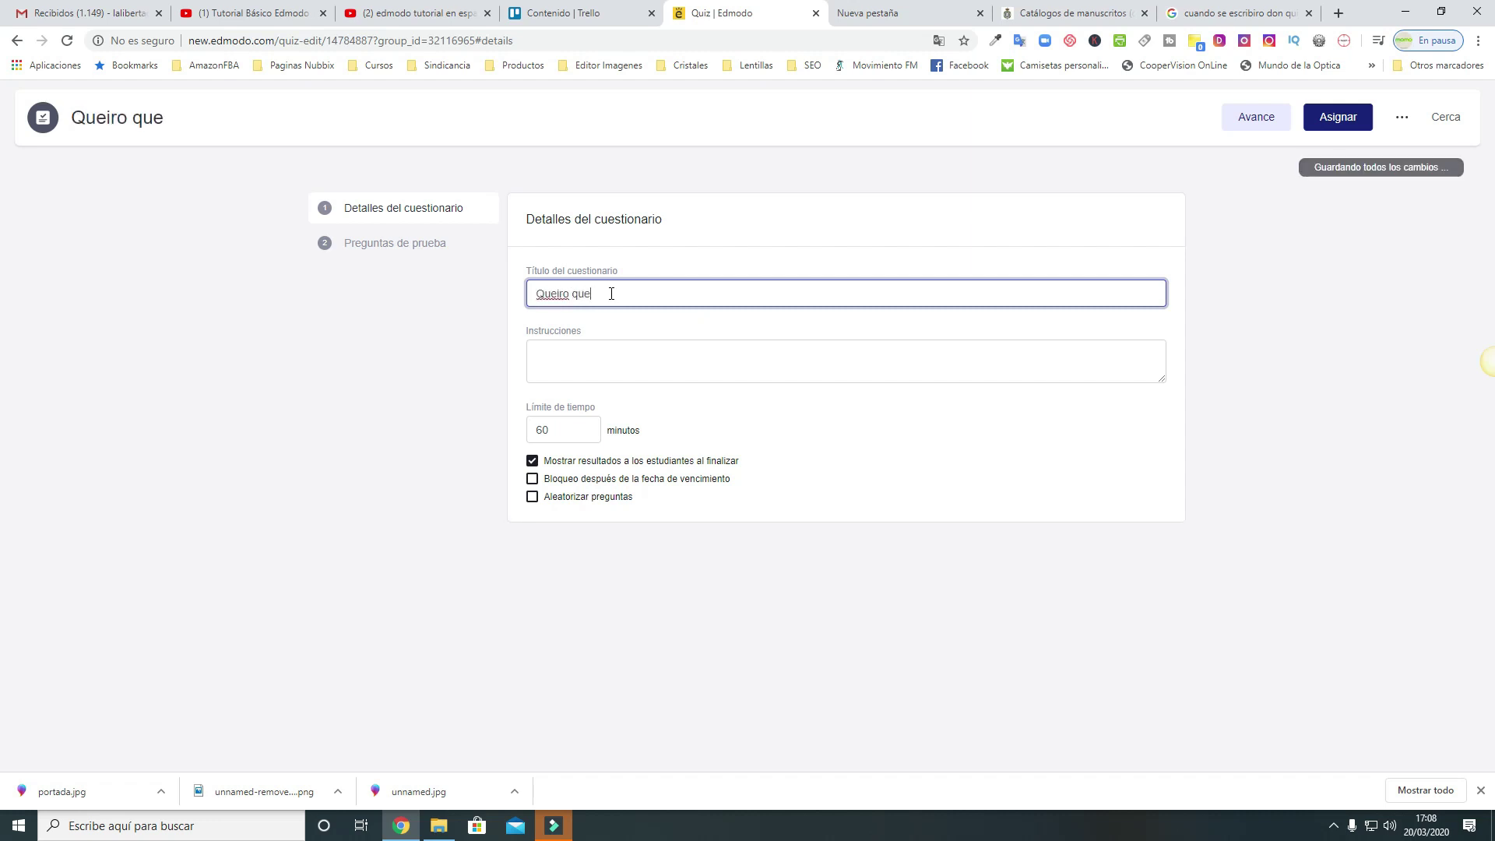
key("BackSpace")
key("BackSpace")
key("BackSpace")
key("BackSpace")
key("BackSpace")
key("BackSpace")
key("BackSpace")
key("BackSpace")
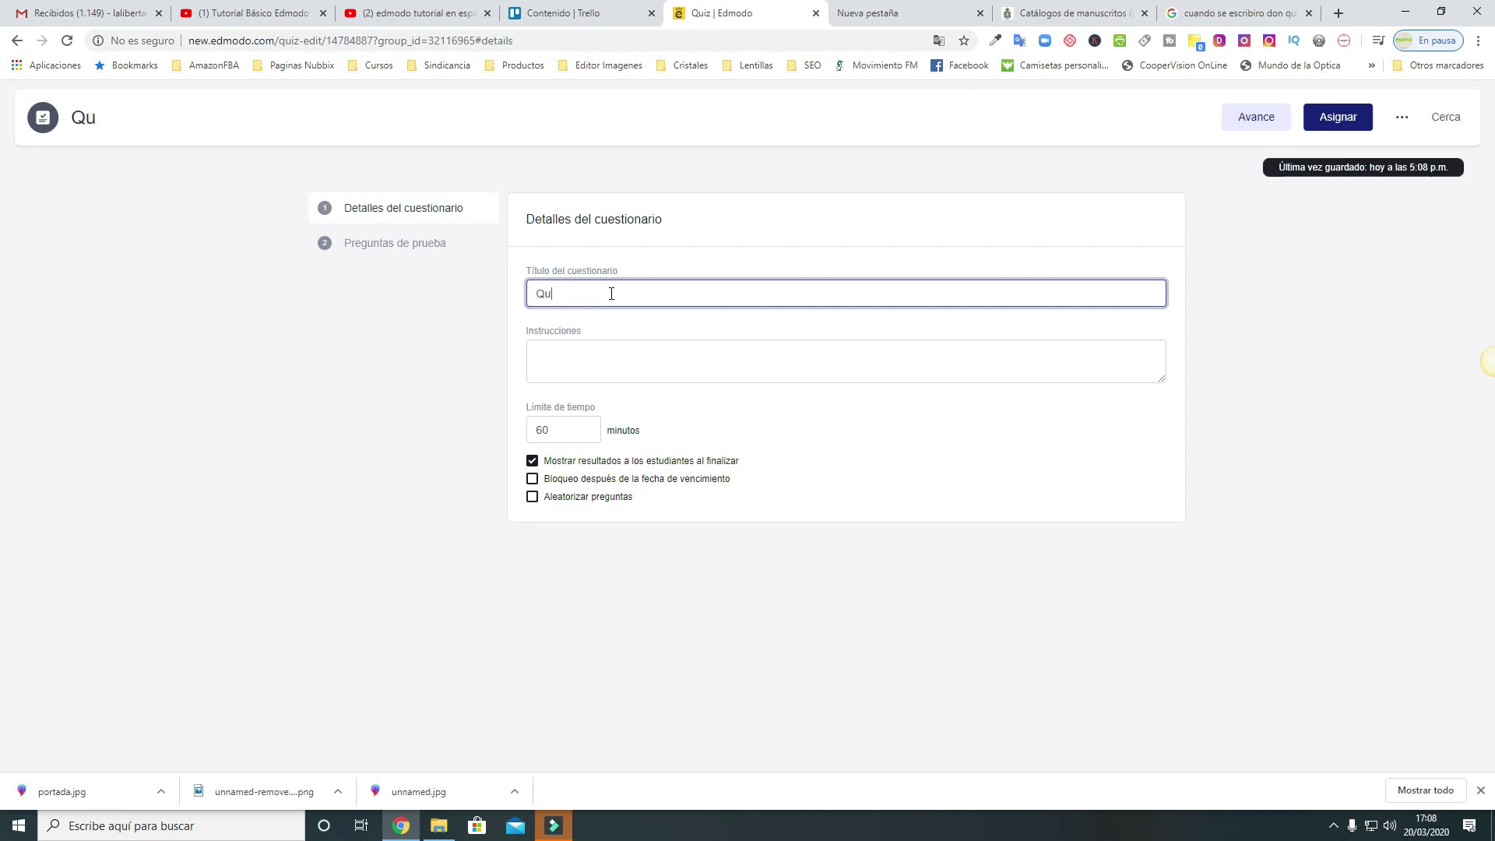
type("i")
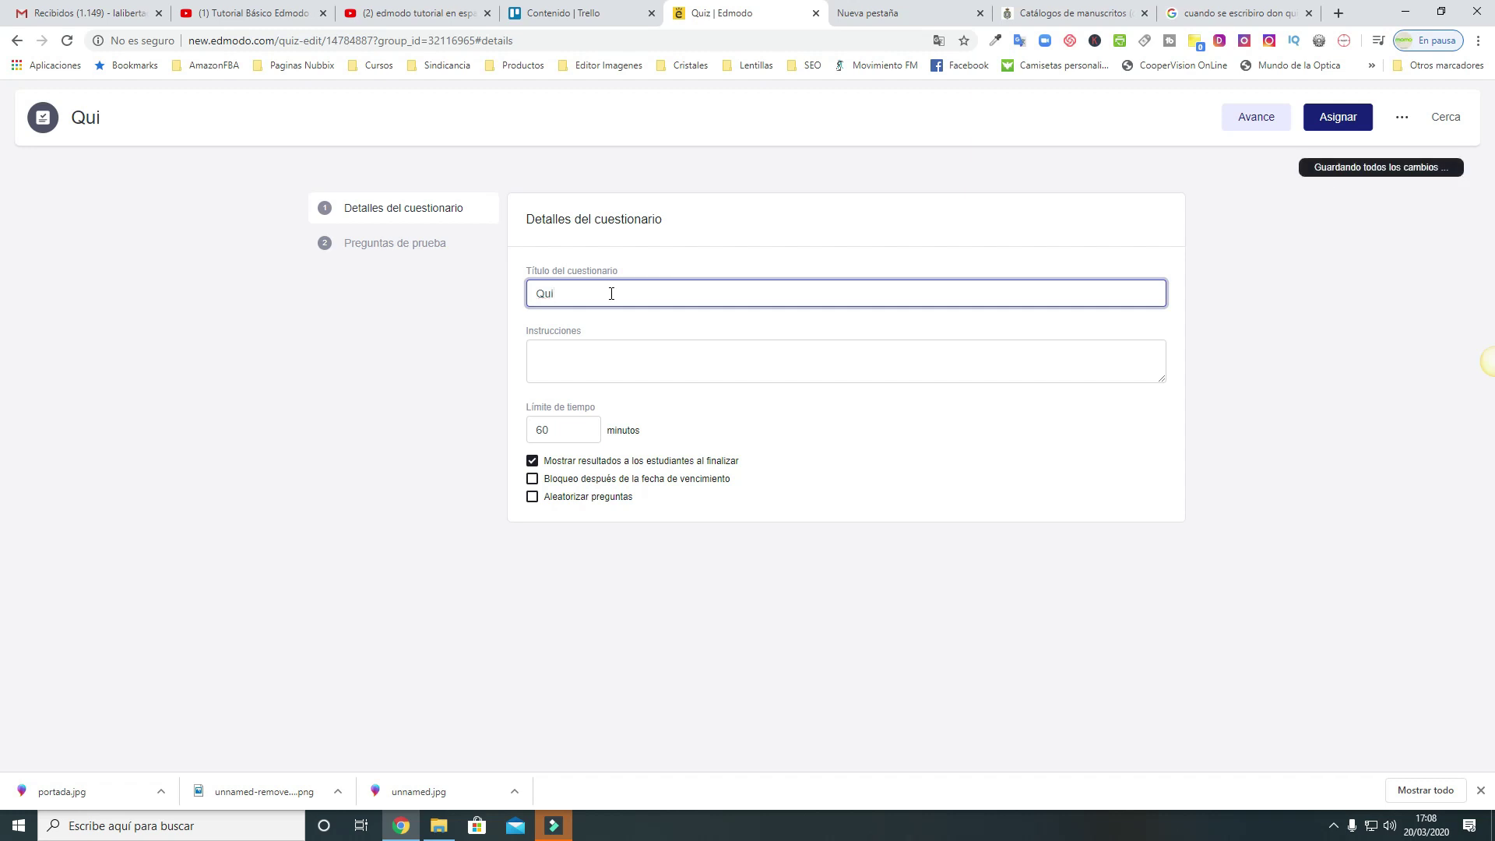
type("ereo que")
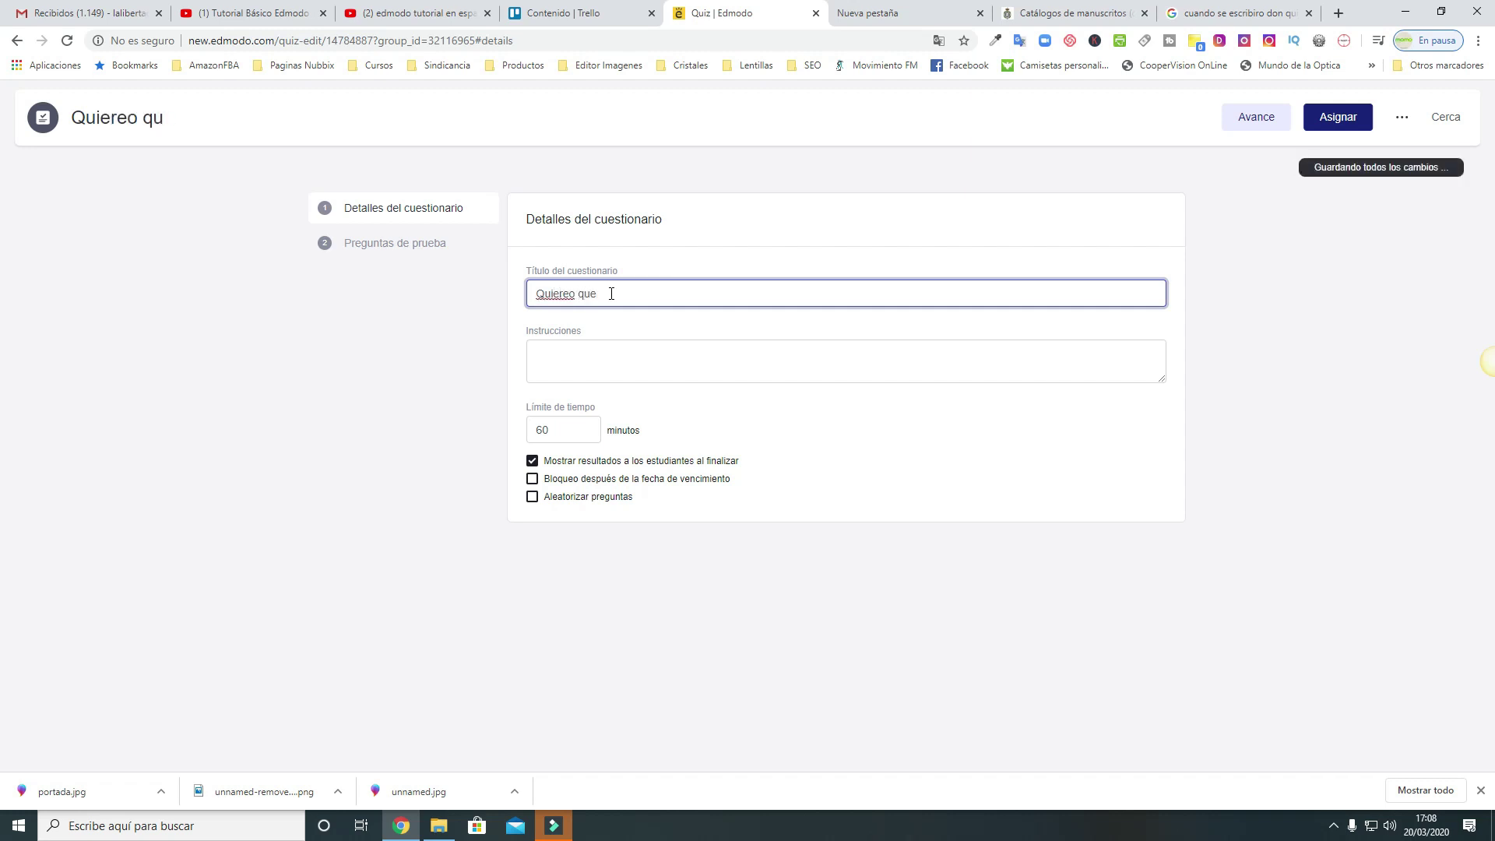
key("BackSpace")
key("BackSpace")
key("BackSpace")
key("BackSpace")
key("BackSpace")
key("BackSpace")
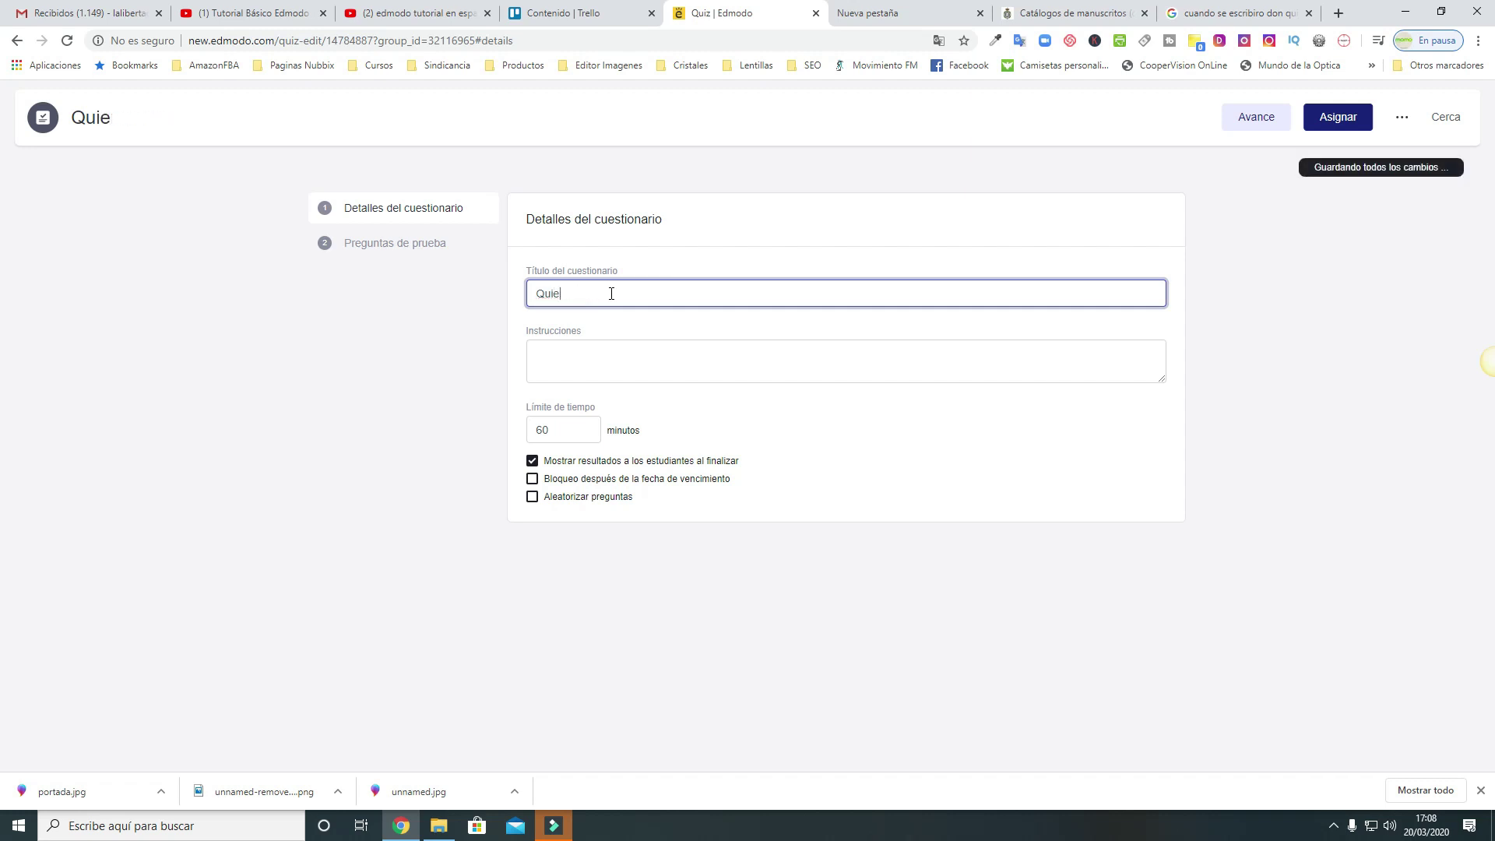
type("ro que ")
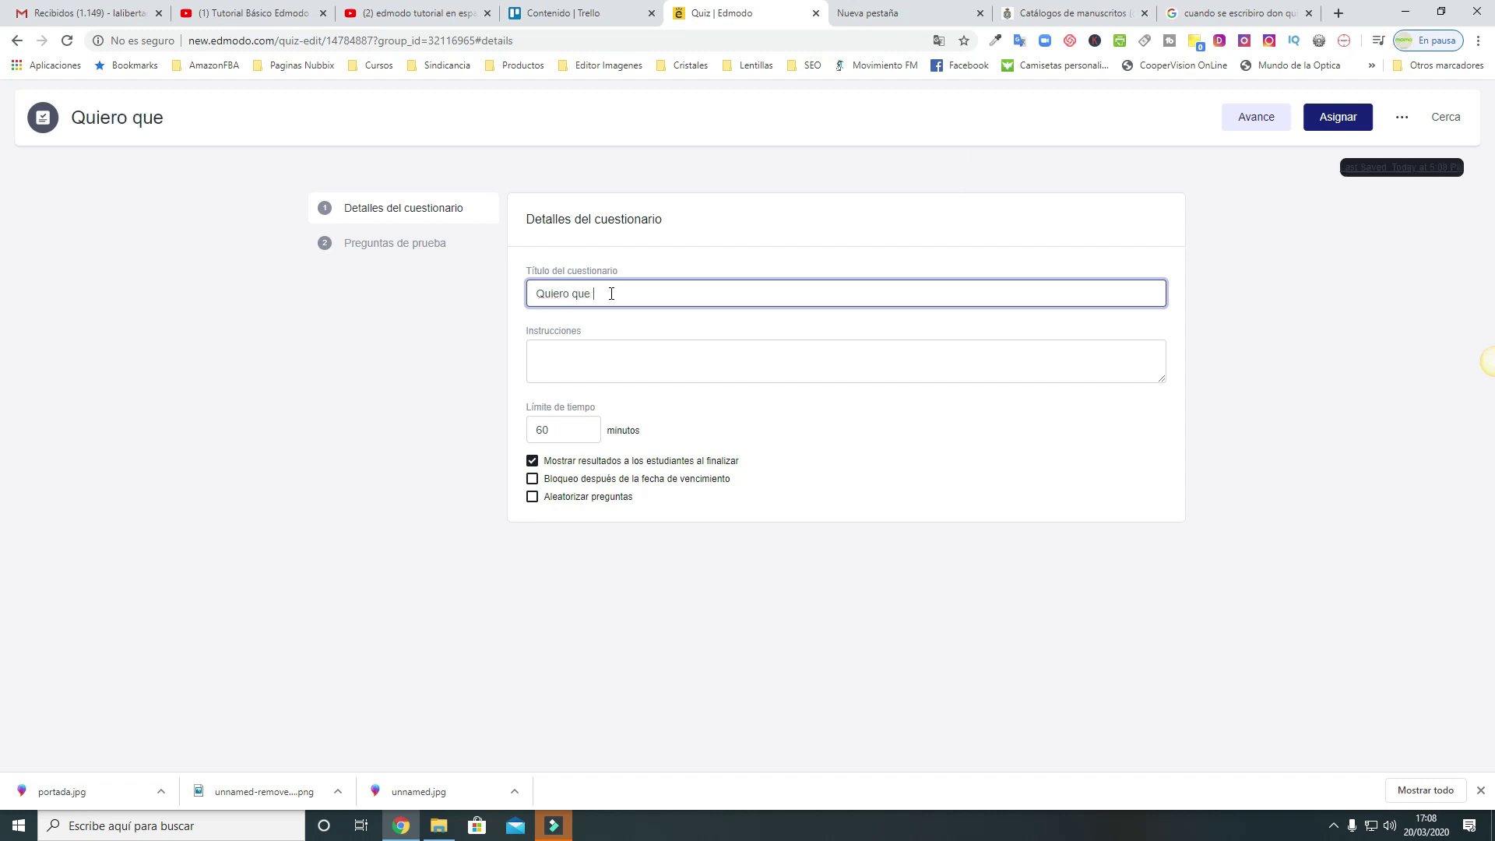
type("respondais")
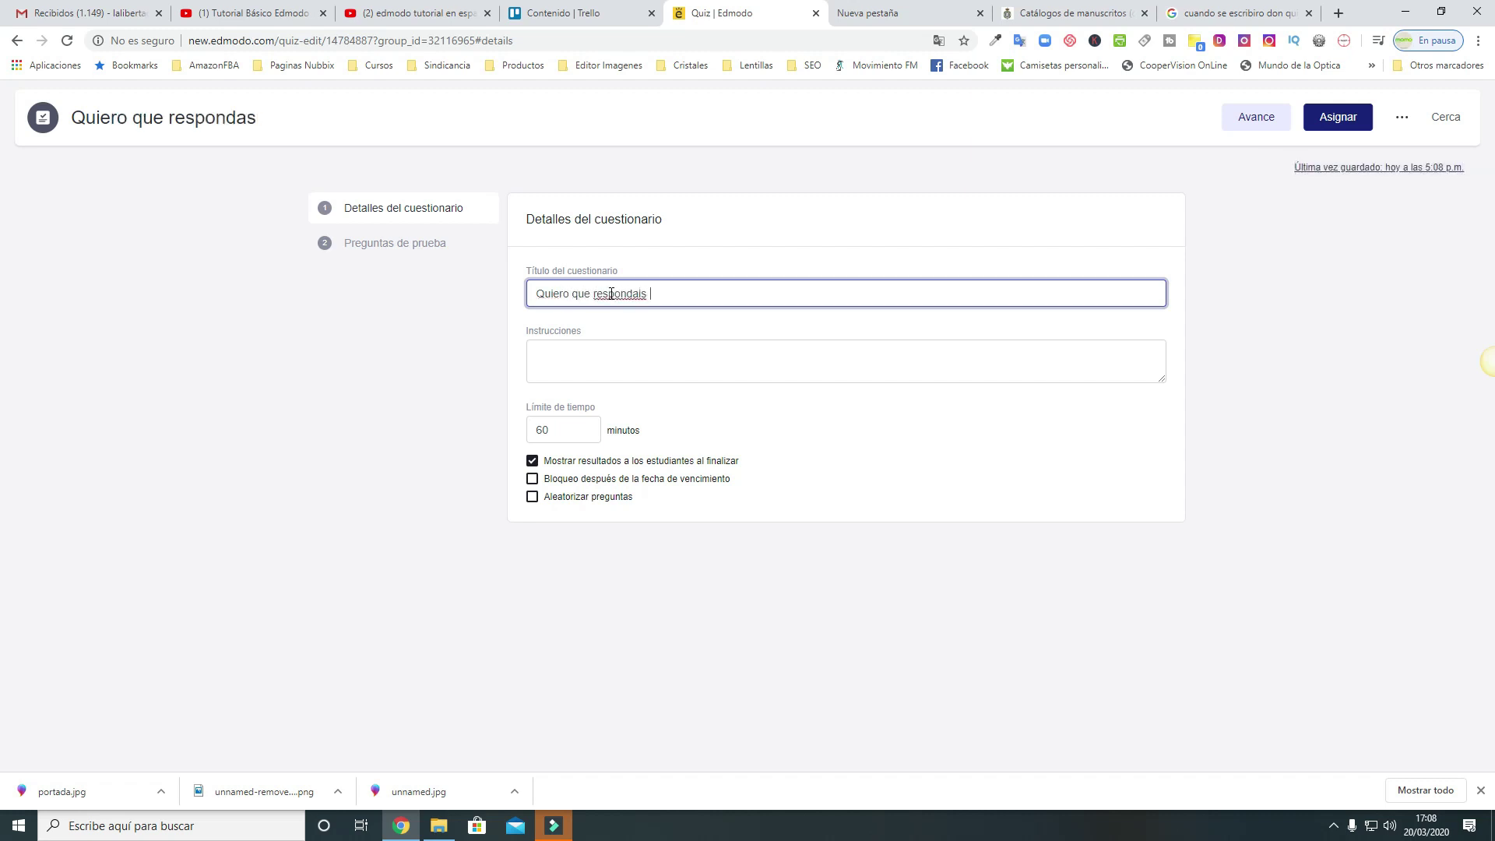
type(" a las preg")
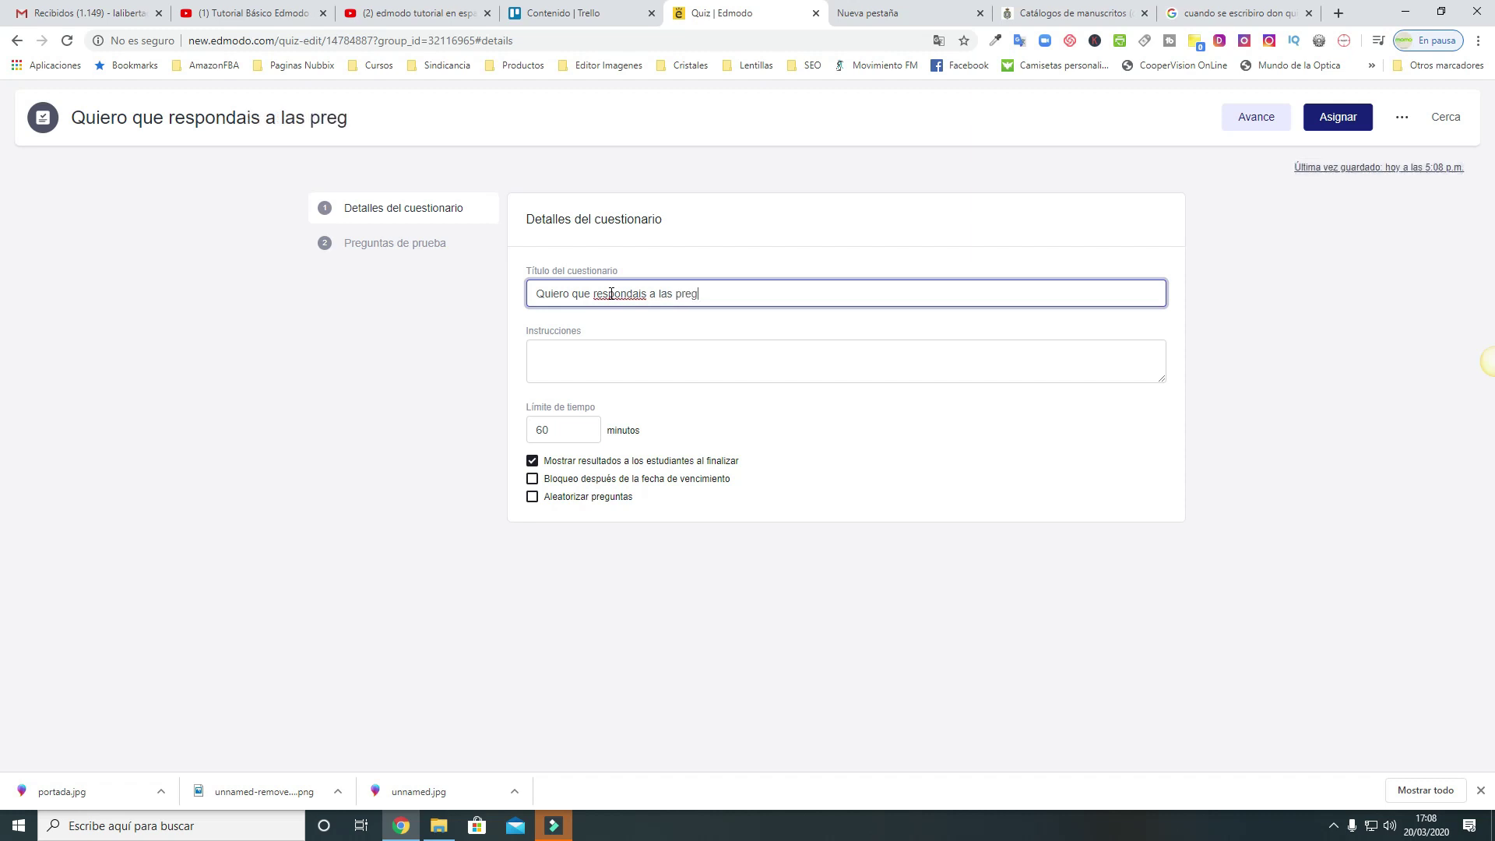
type("untas indi")
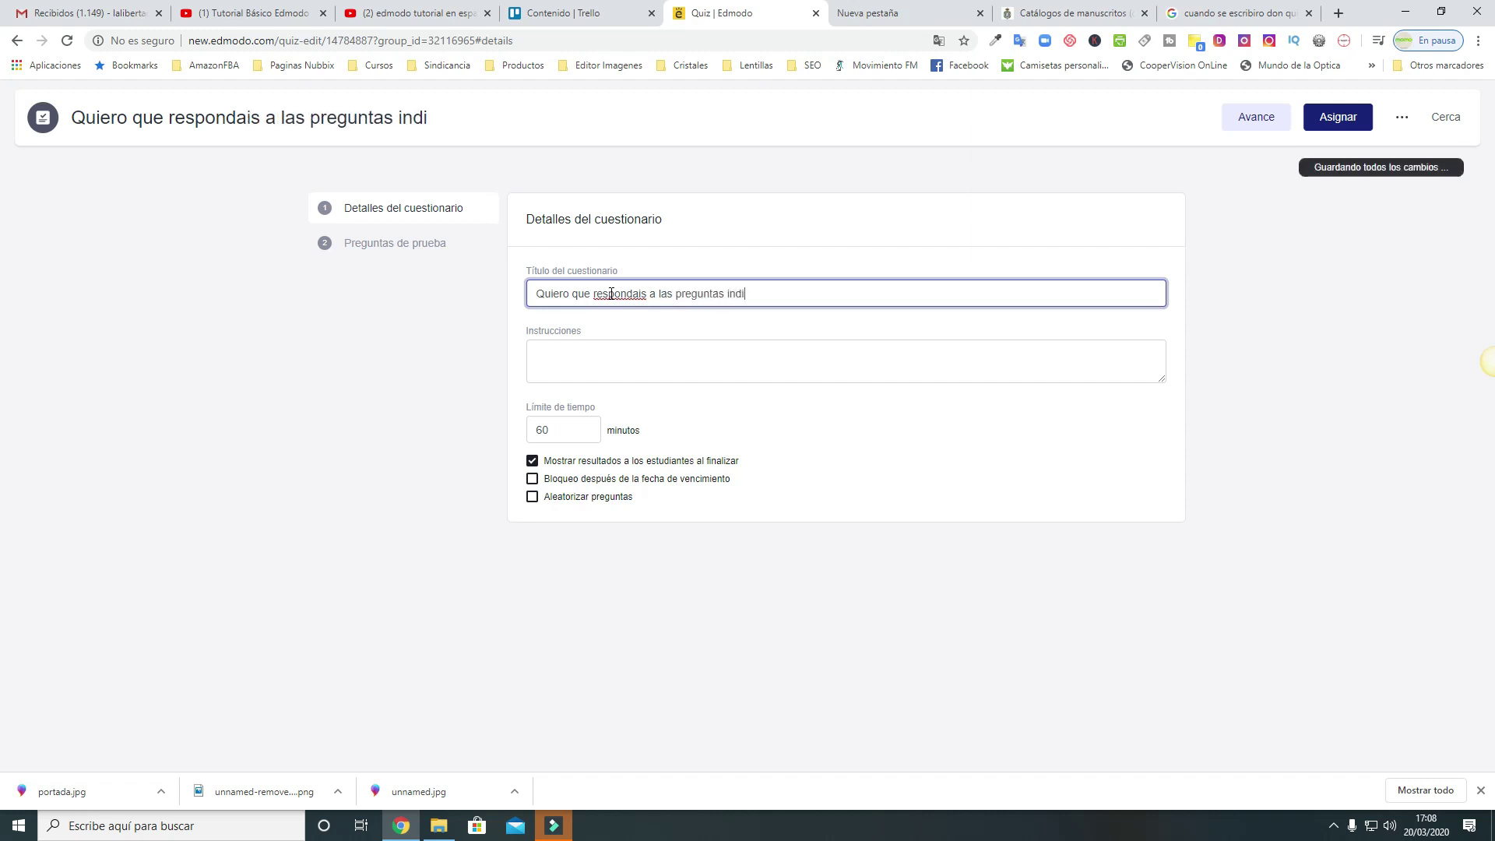
type("cadas")
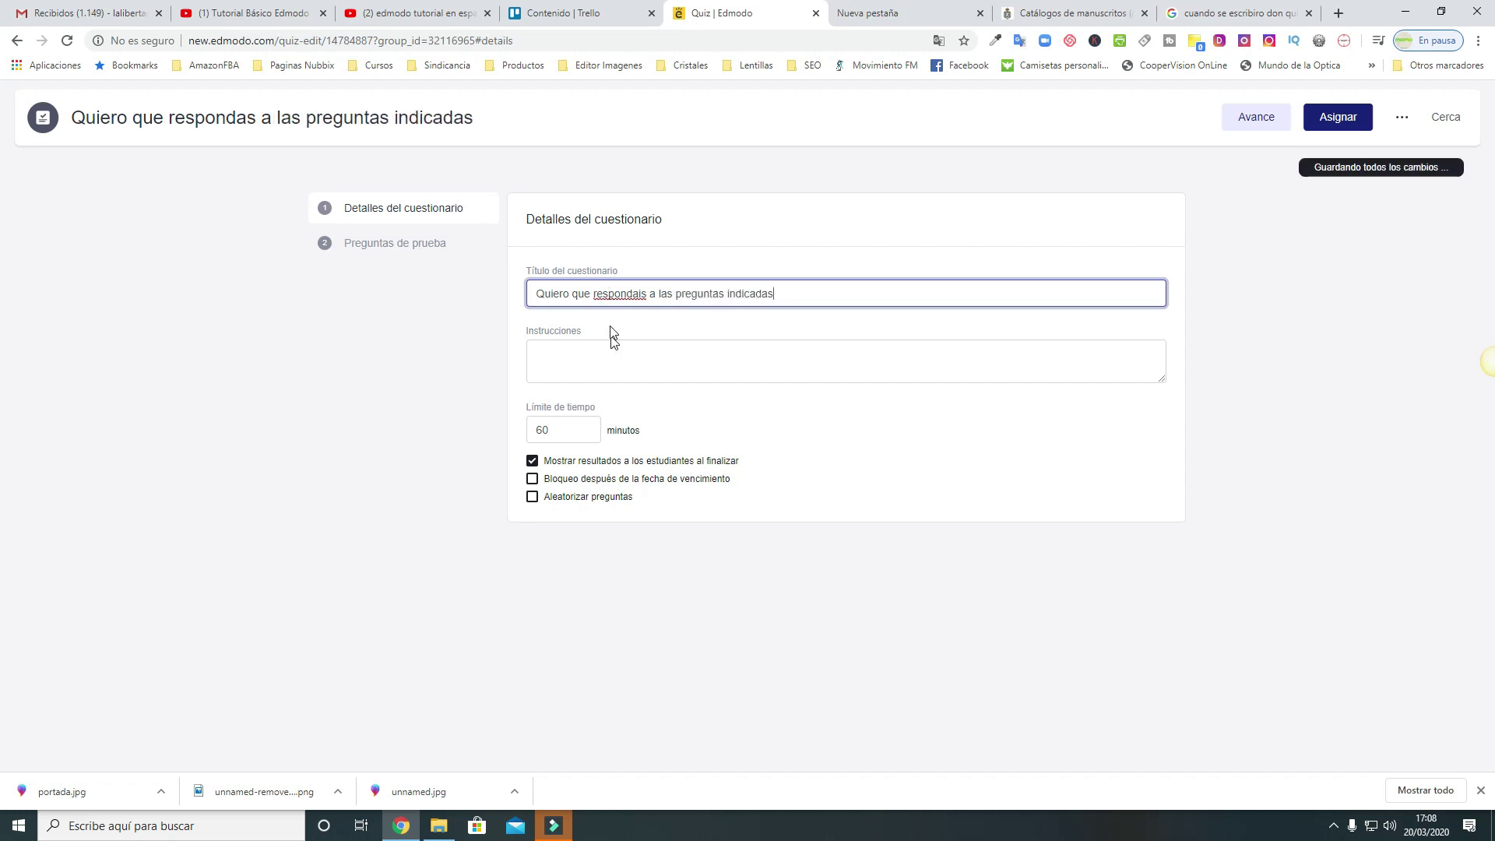
Add placeholder instructions, set the time limit to 40 minutes, and open the assign form
left_click(609, 354)
type("mmmmmmmmmmmmmmmmmmmmm")
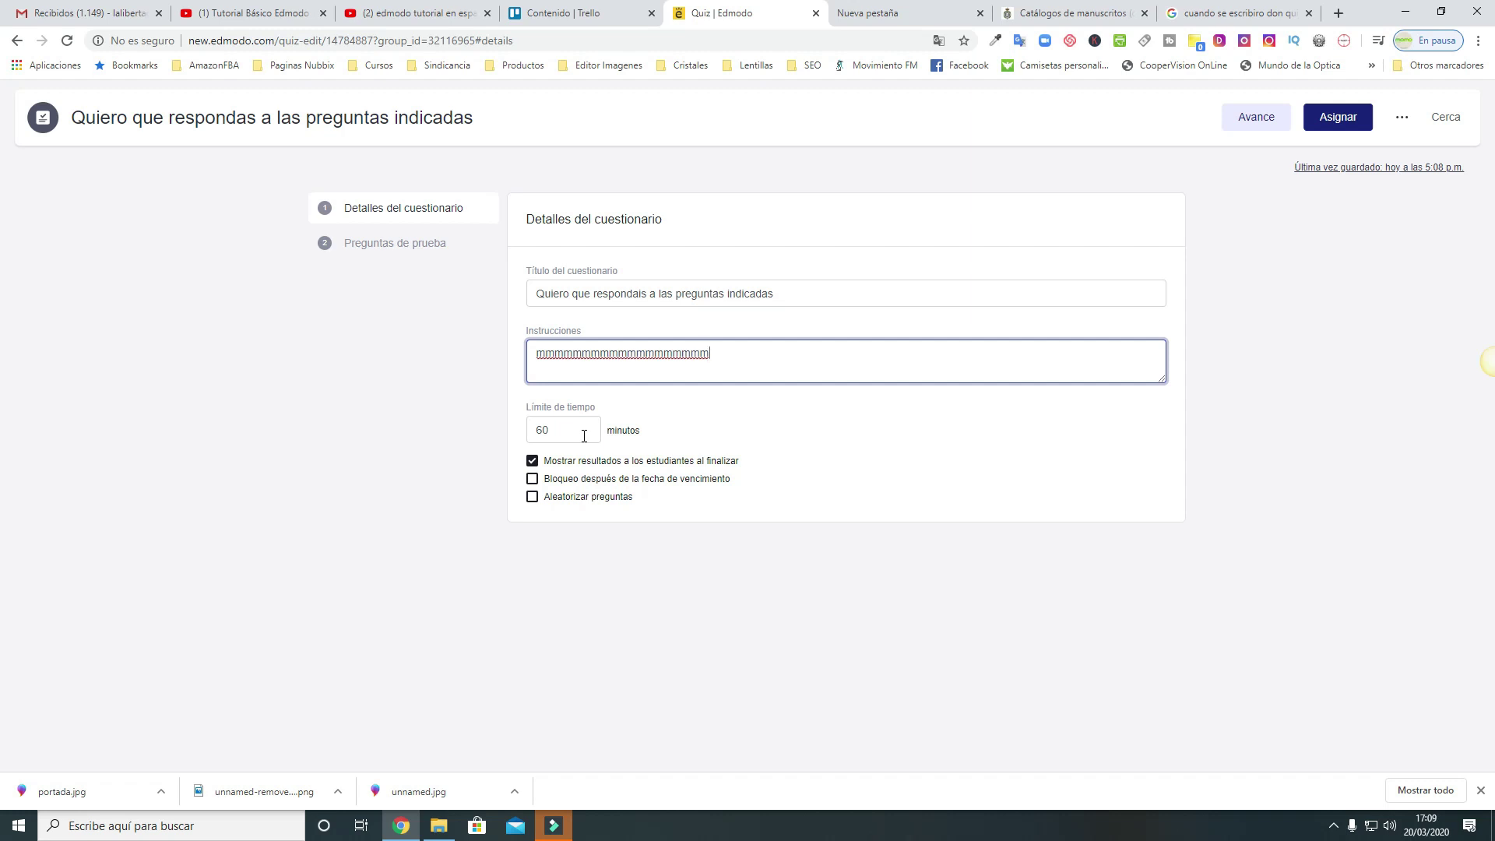
double_click(575, 431)
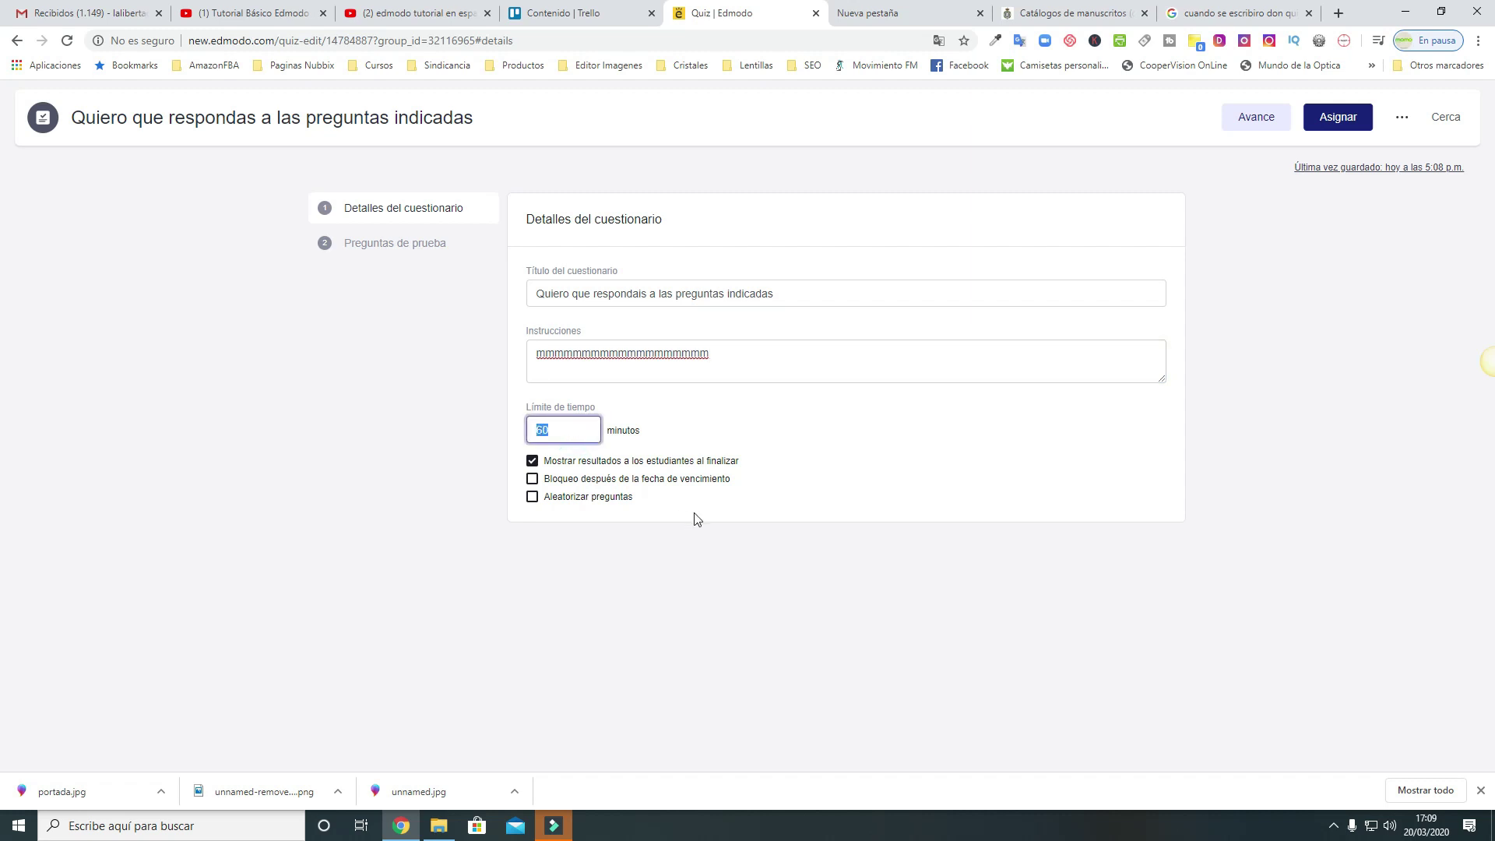
type("40")
left_click(1330, 118)
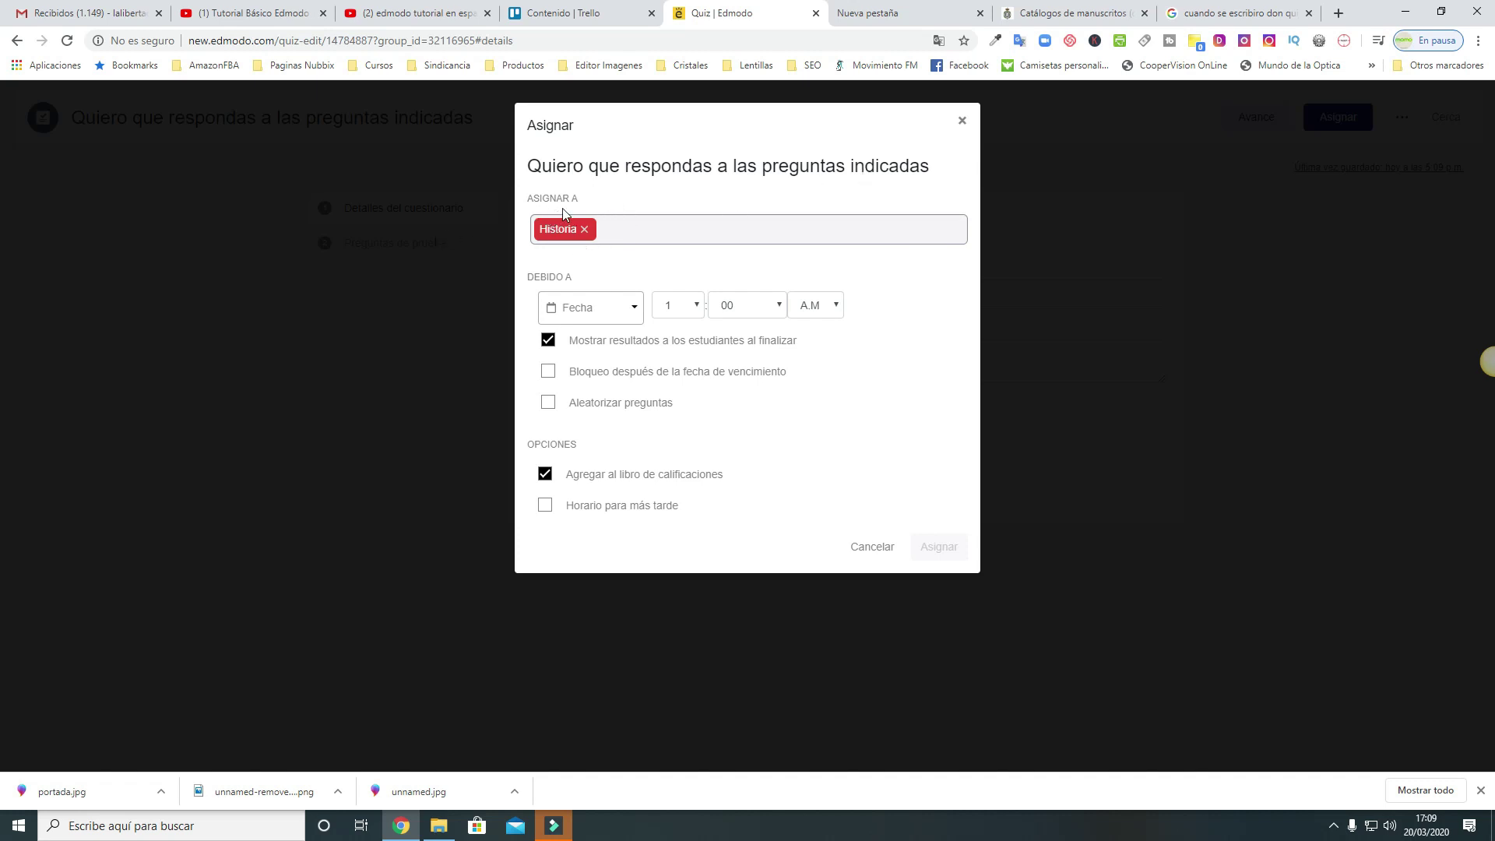
Assign the quiz to Historia, due 25 March 2020 at 10:00 A.M
left_click(587, 315)
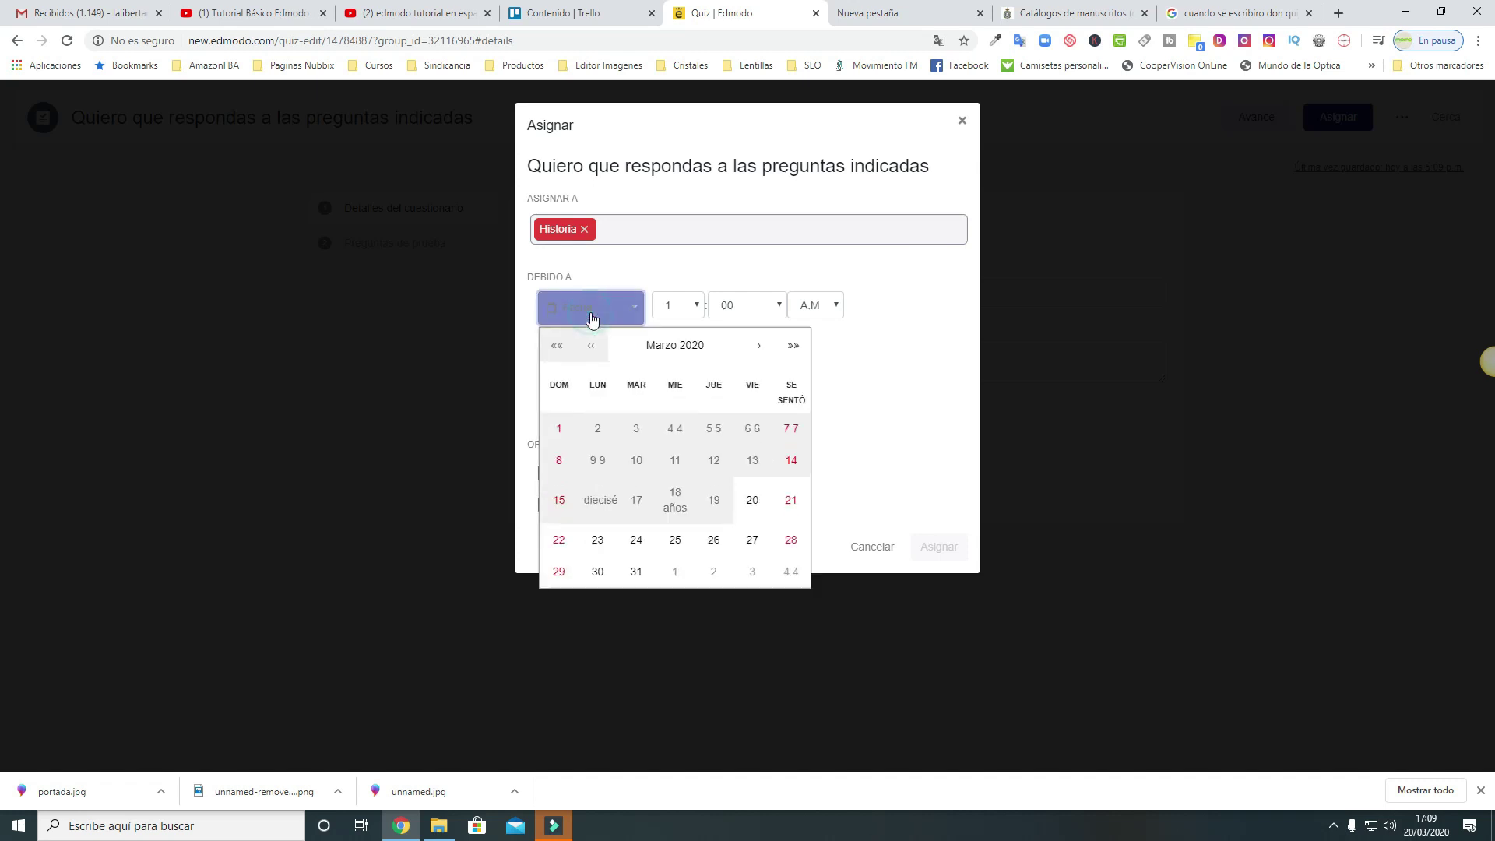
left_click(673, 538)
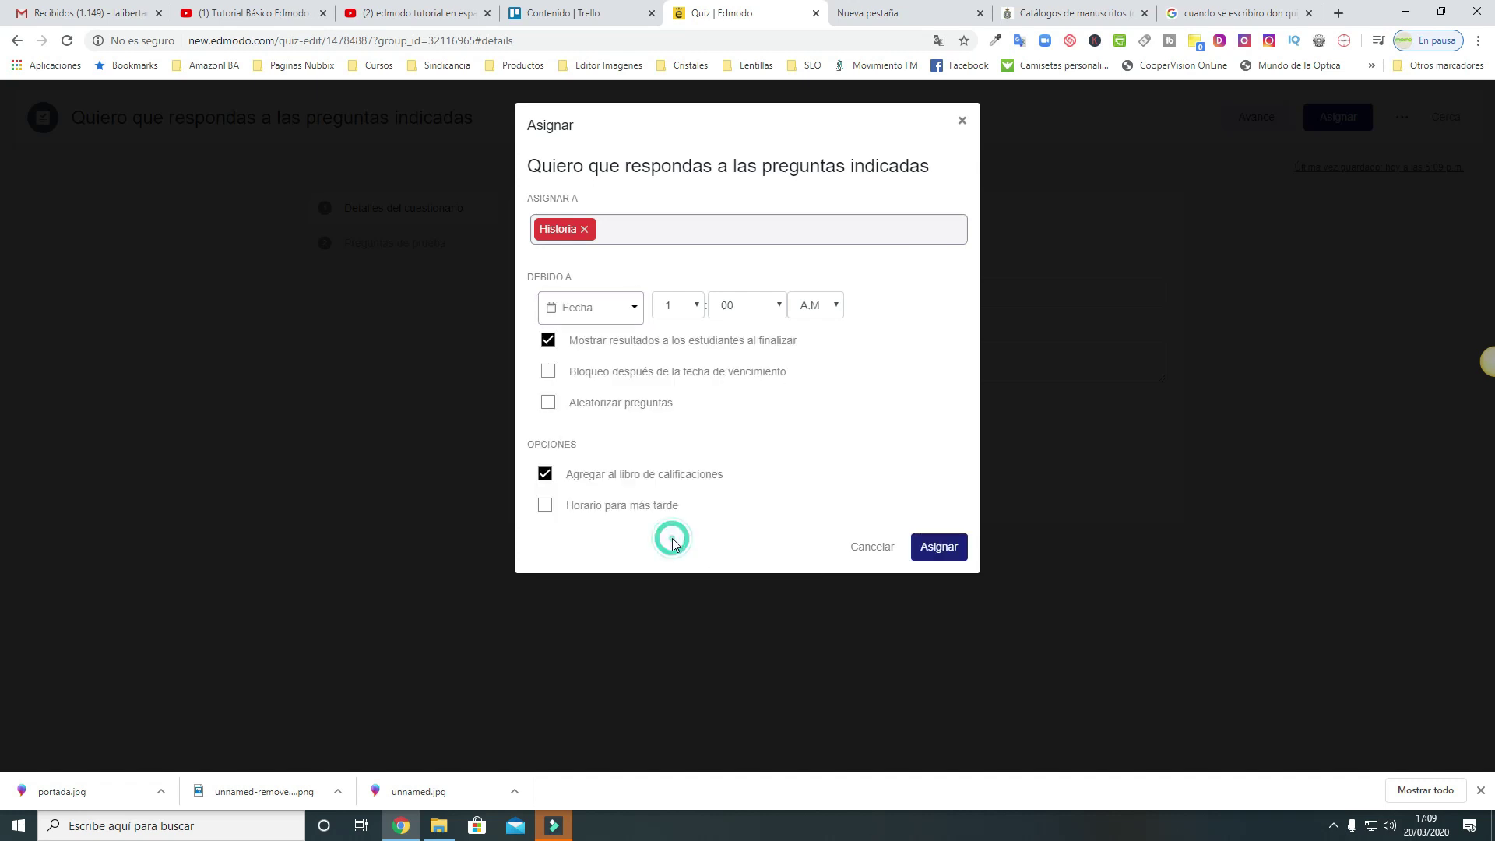
left_click(692, 305)
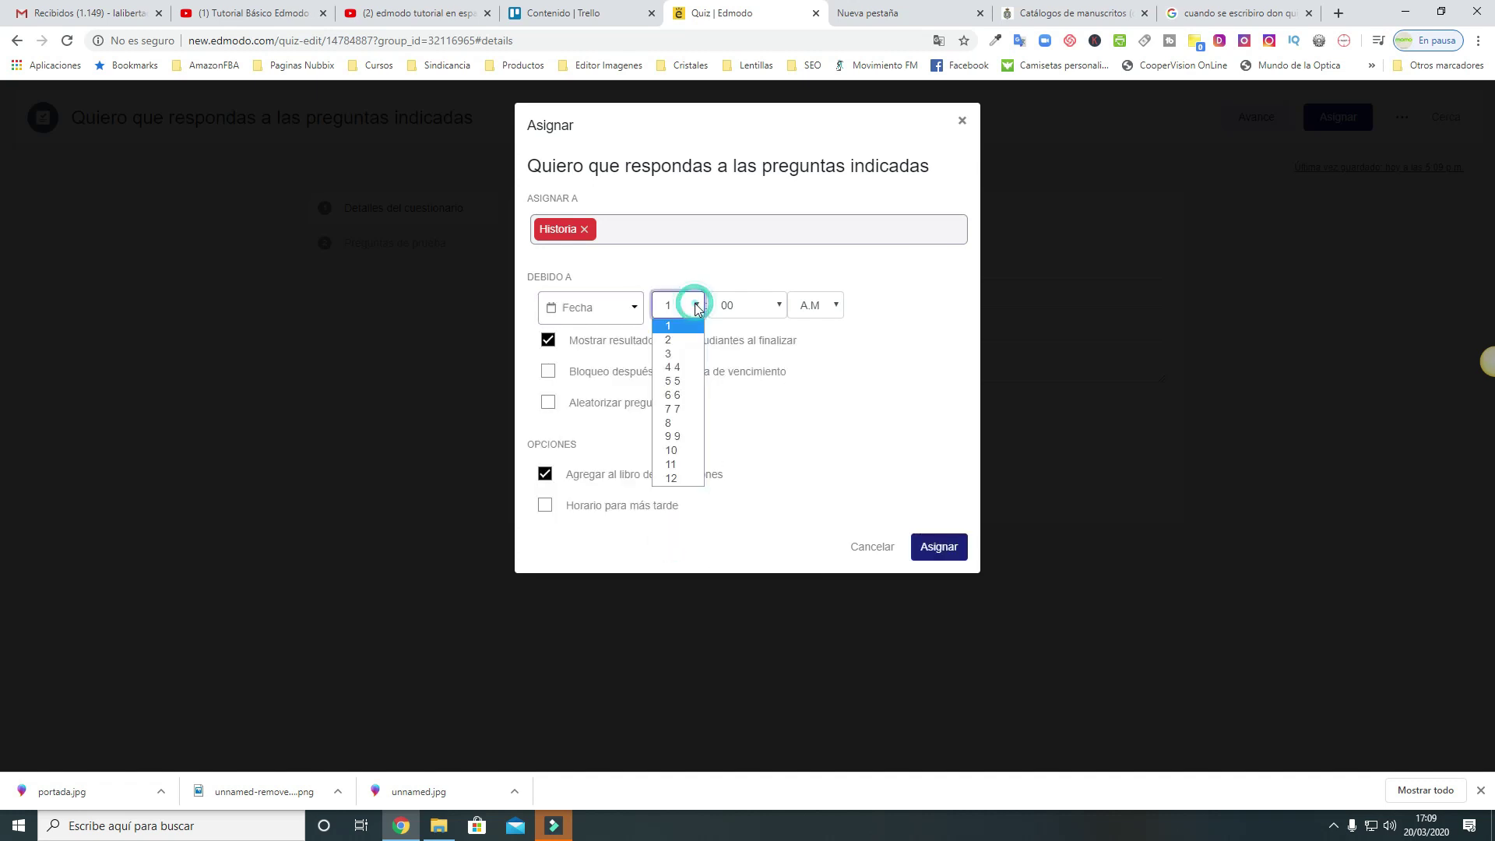
left_click(695, 450)
left_click(816, 305)
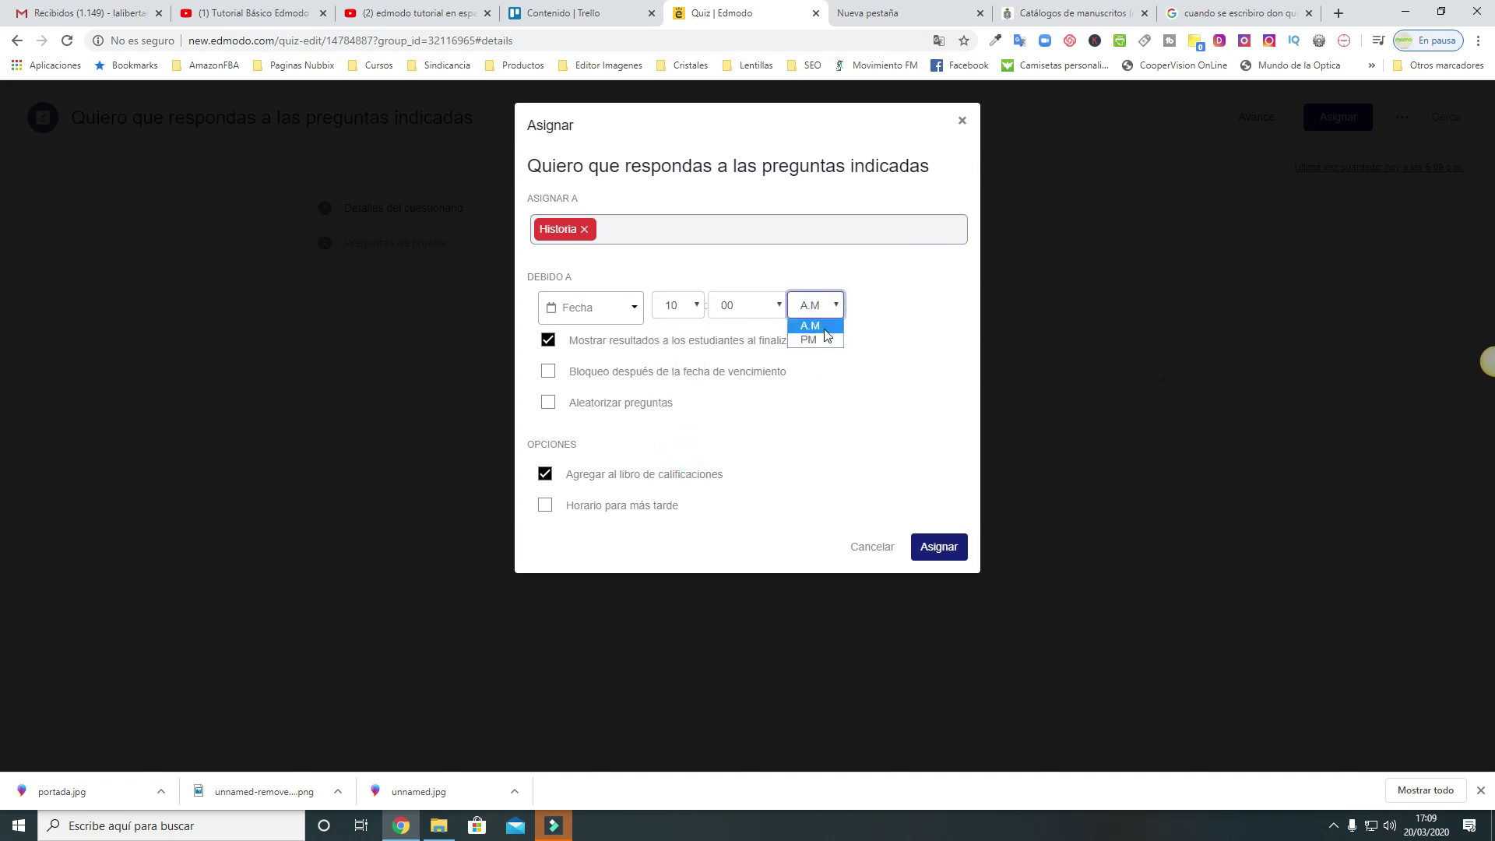
left_click(824, 330)
left_click(945, 554)
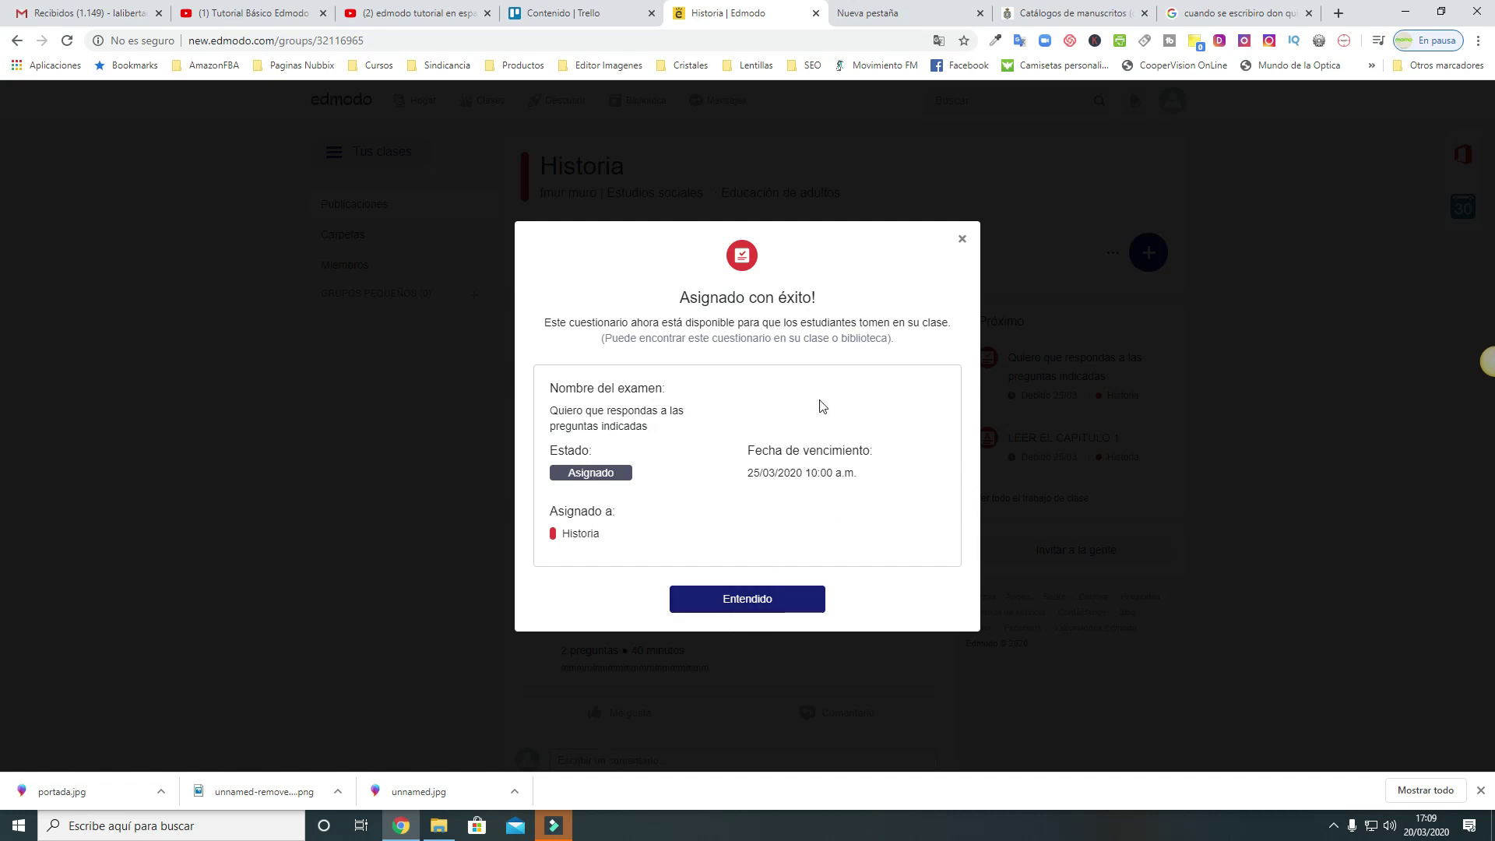
Dismiss the success message, review the Historia feed, and expand the getting-started checklist
left_click(785, 599)
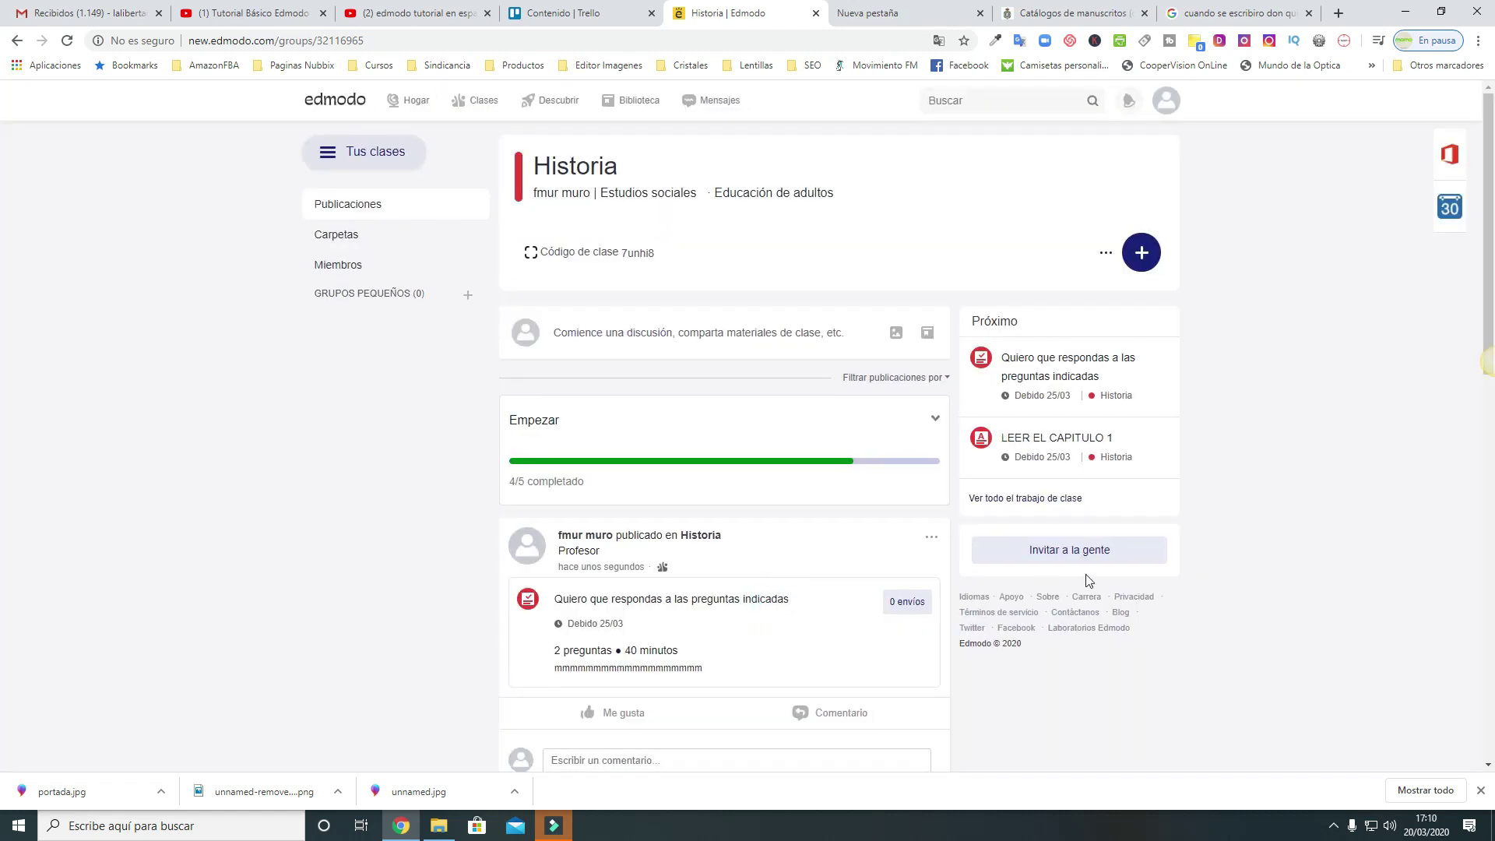
scroll(1085, 573, "down", 4)
scroll(1086, 577, "down", 8)
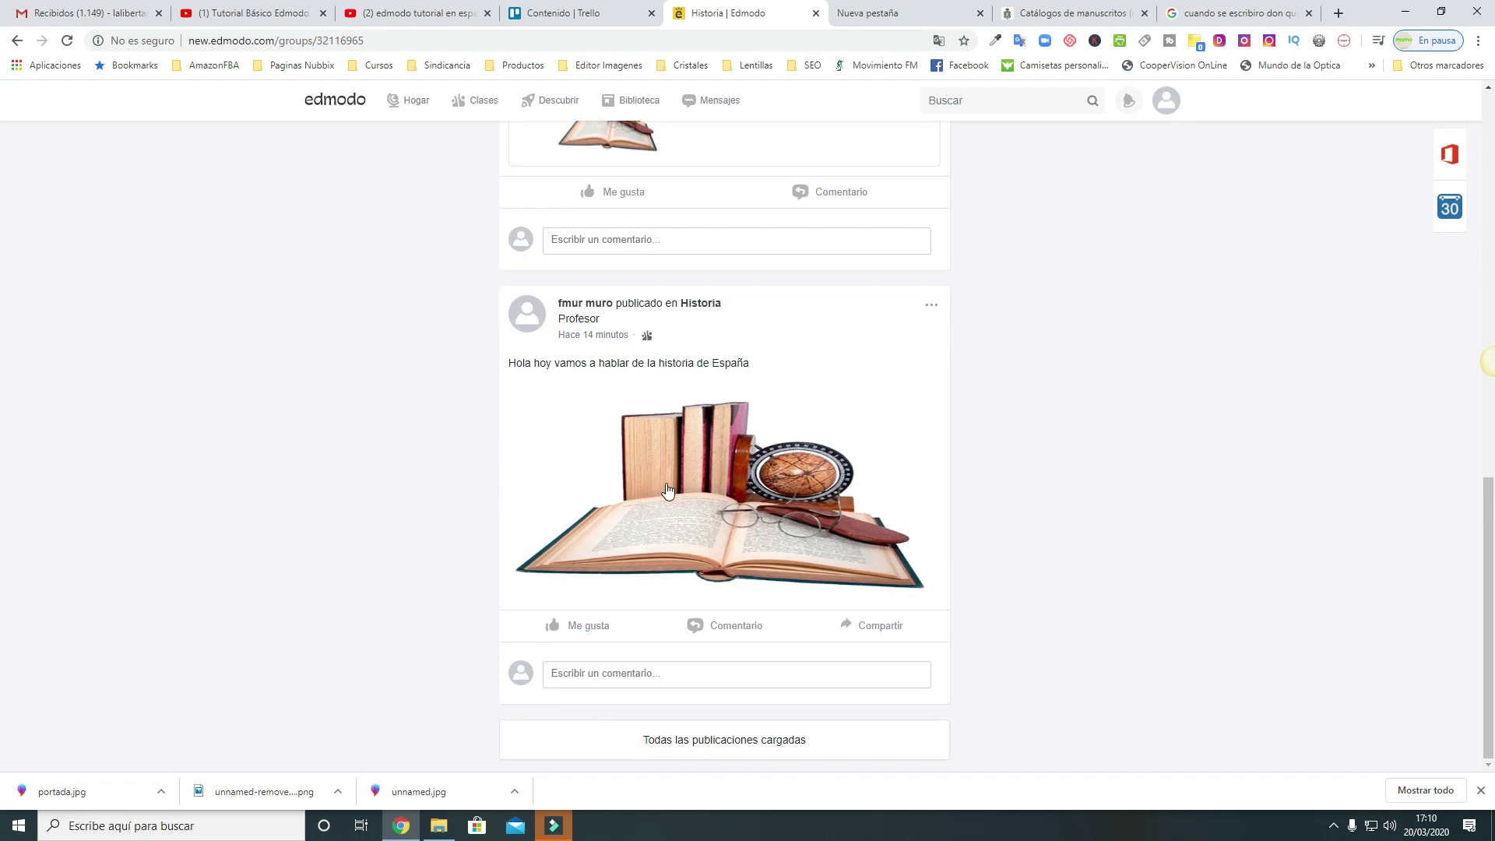
scroll(711, 495, "up", 4)
scroll(710, 495, "up", 2)
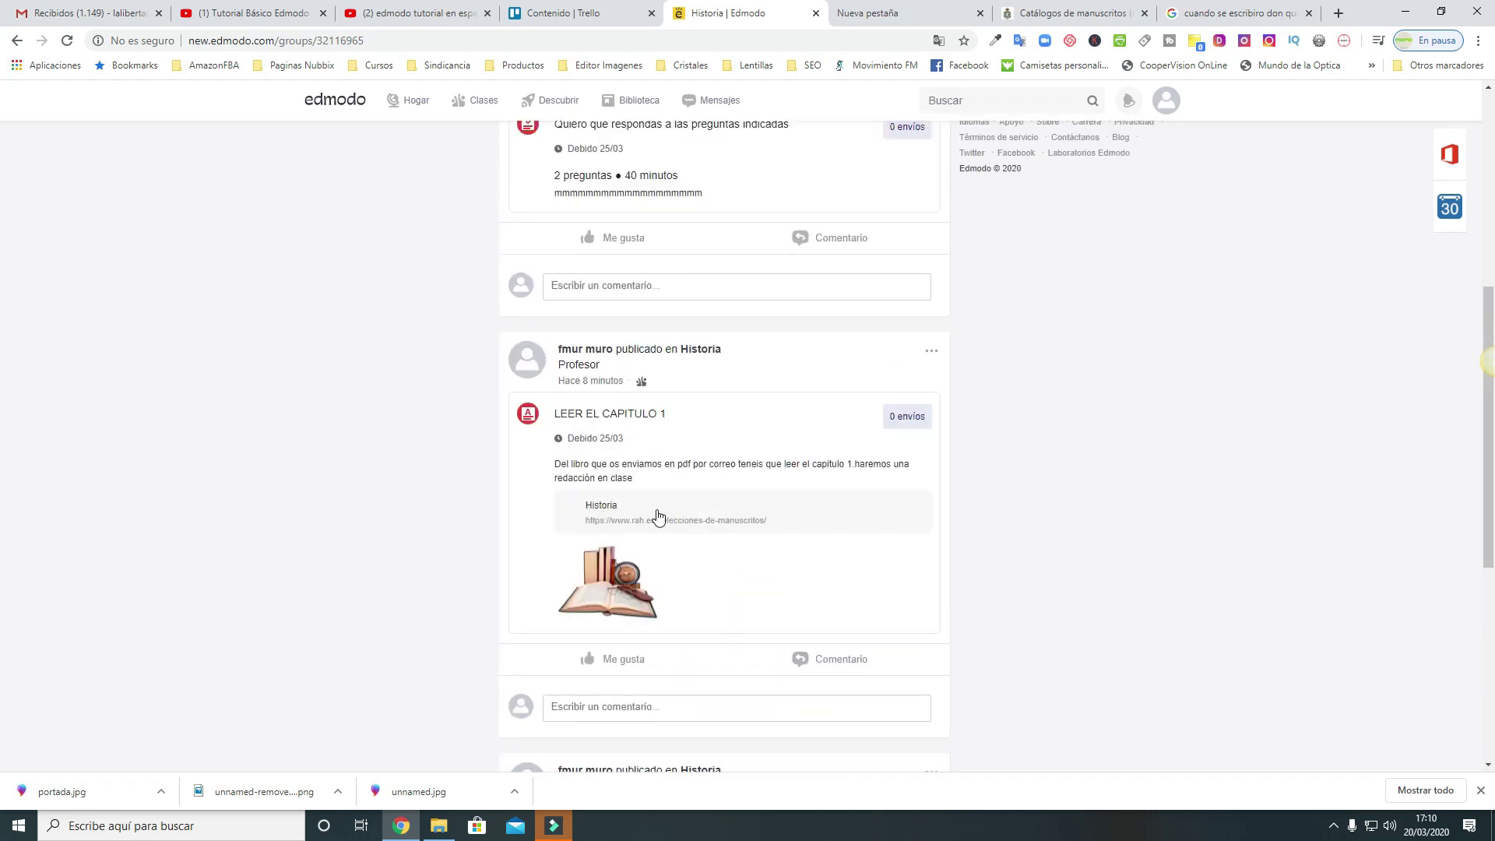
scroll(657, 514, "up", 3)
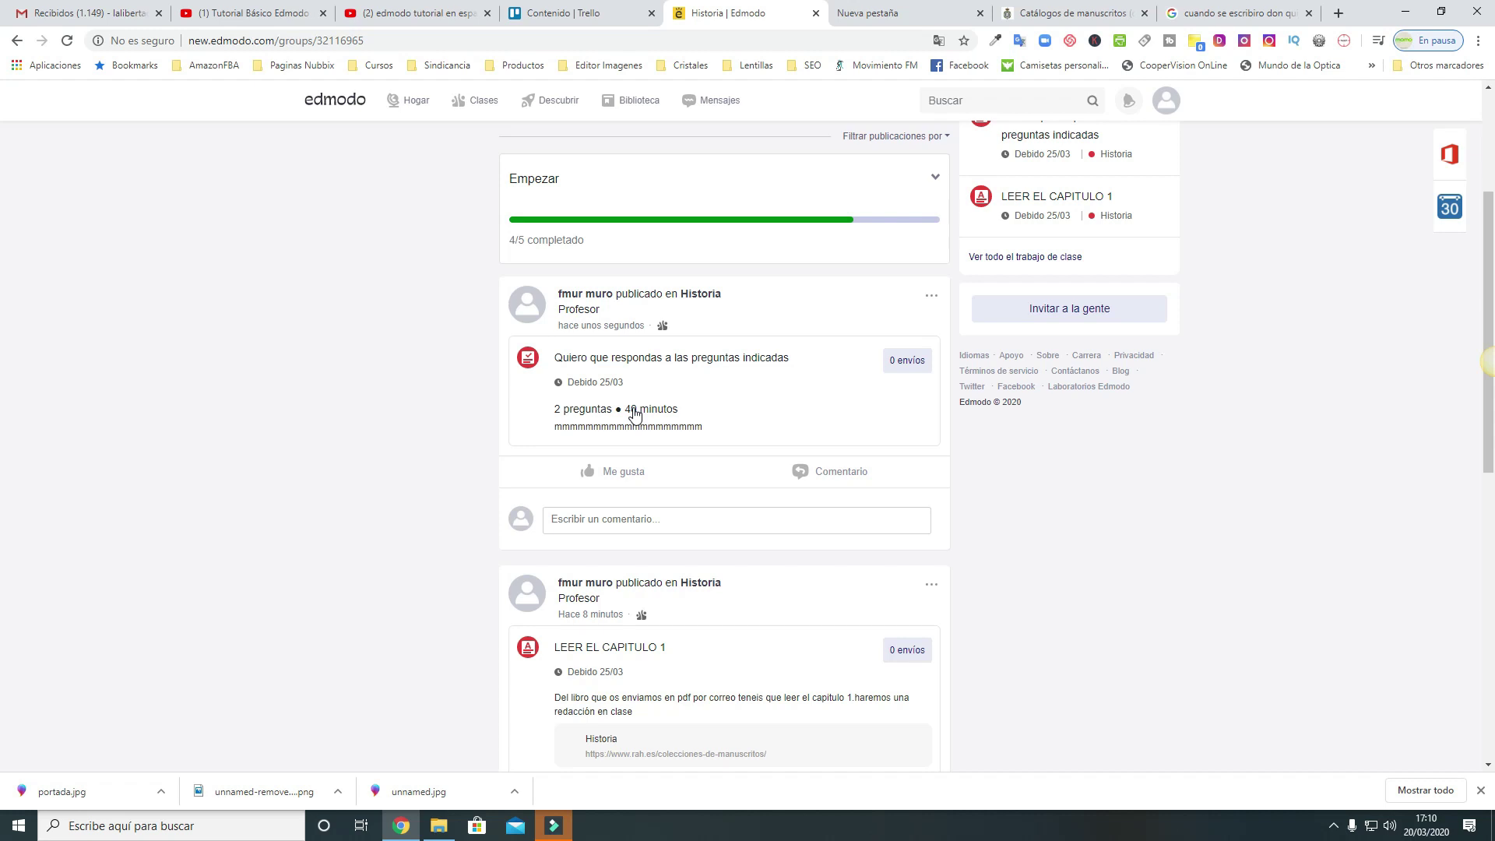
scroll(654, 412, "up", 2)
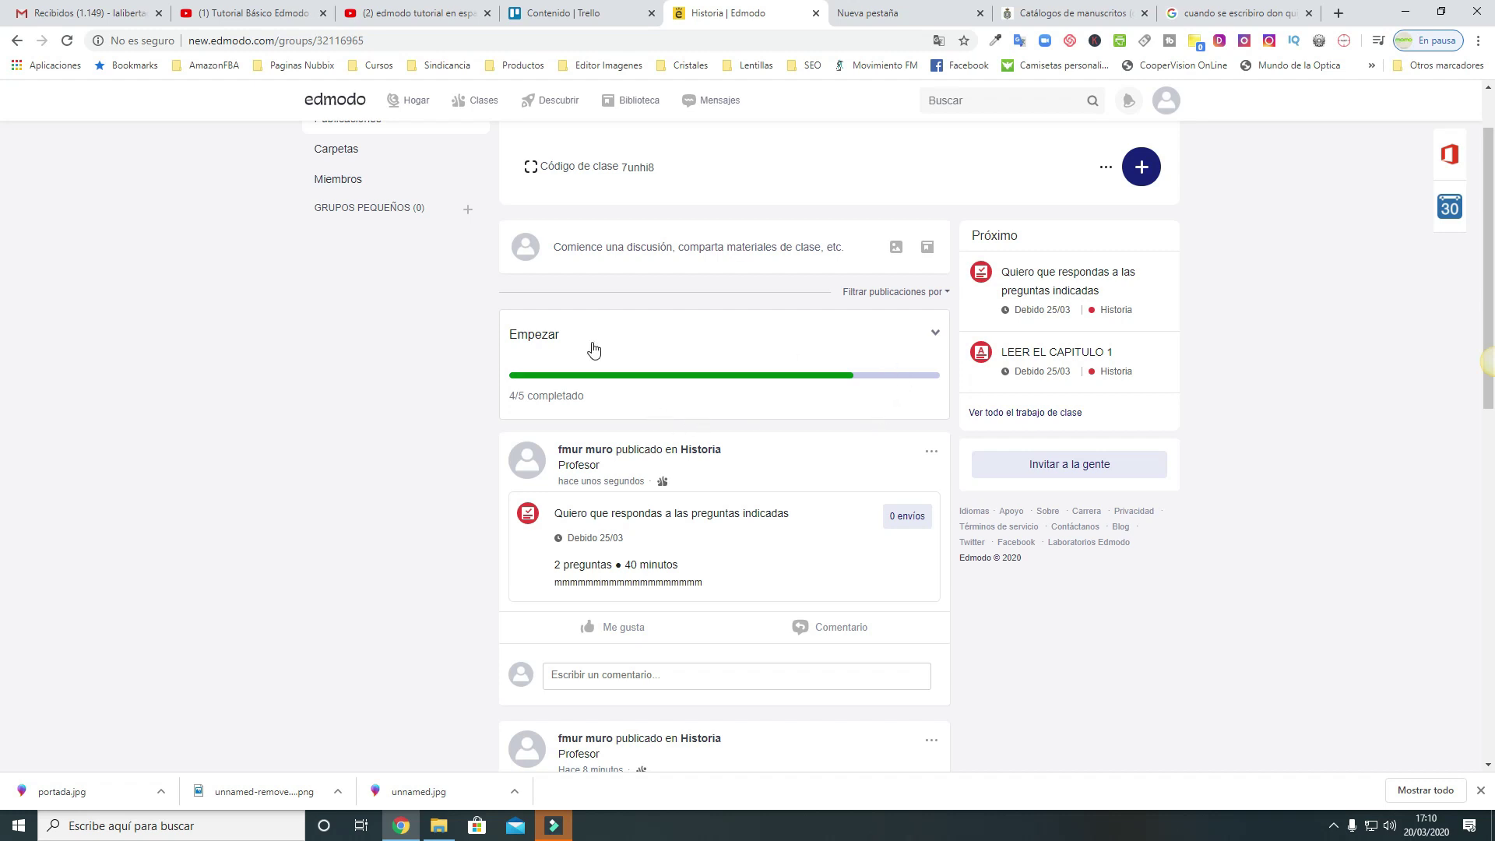
left_click(931, 333)
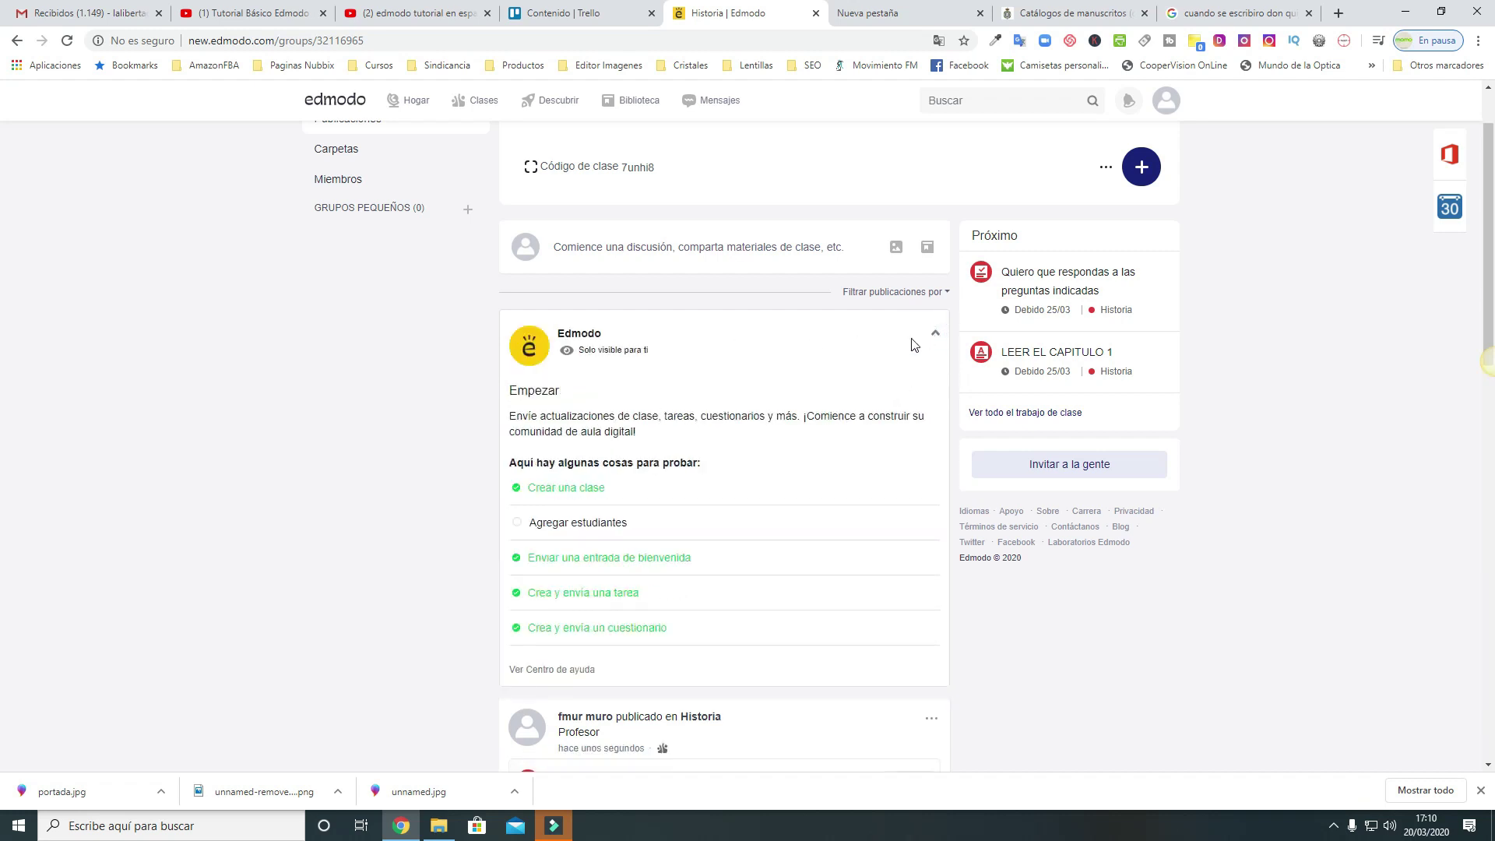
Add one student to Historia by entering their first name, last name and e-mail
left_click(578, 523)
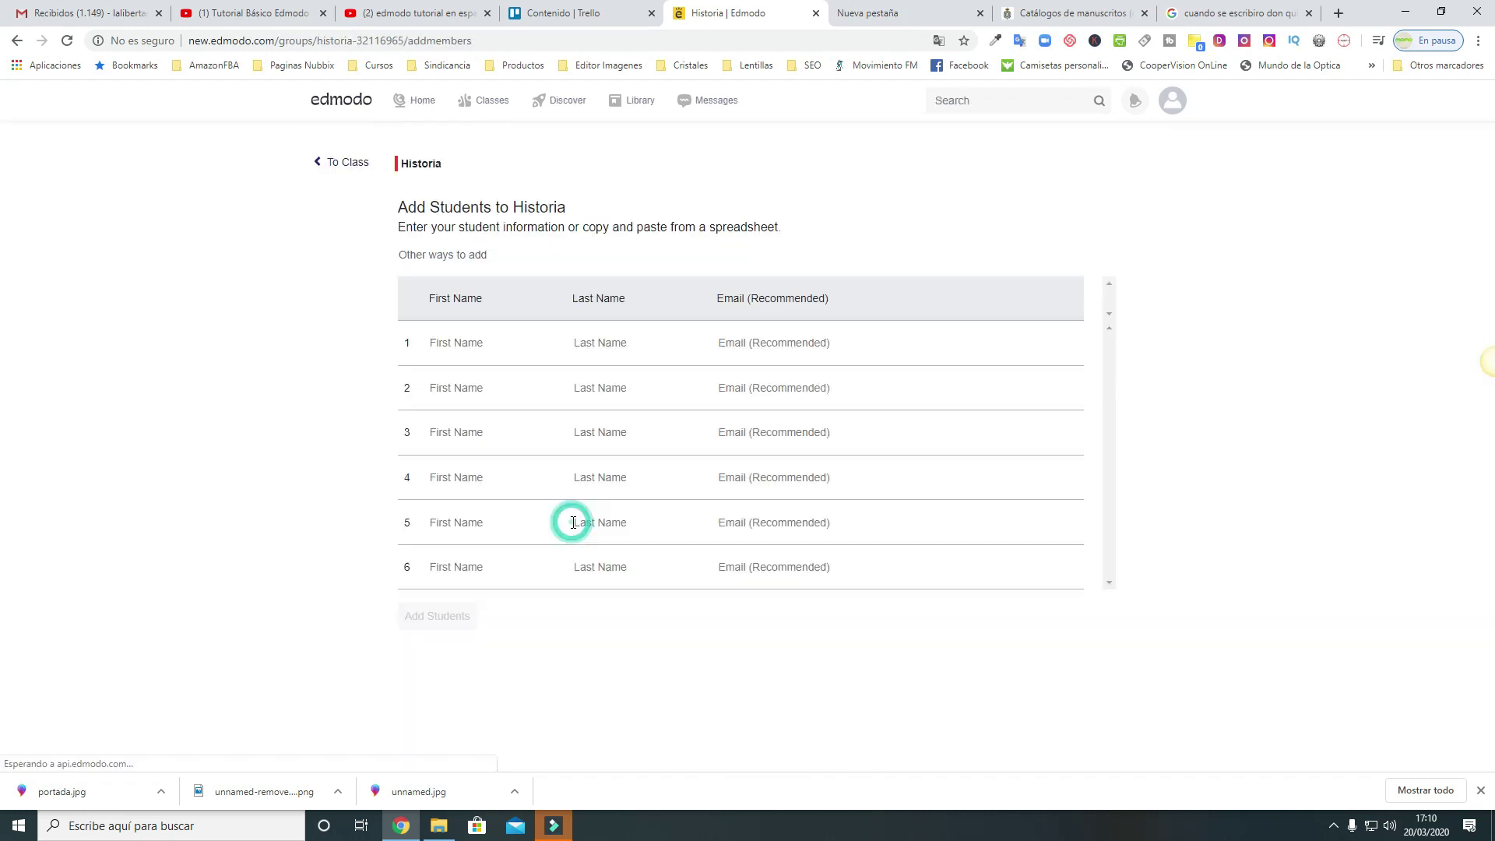
left_click(456, 351)
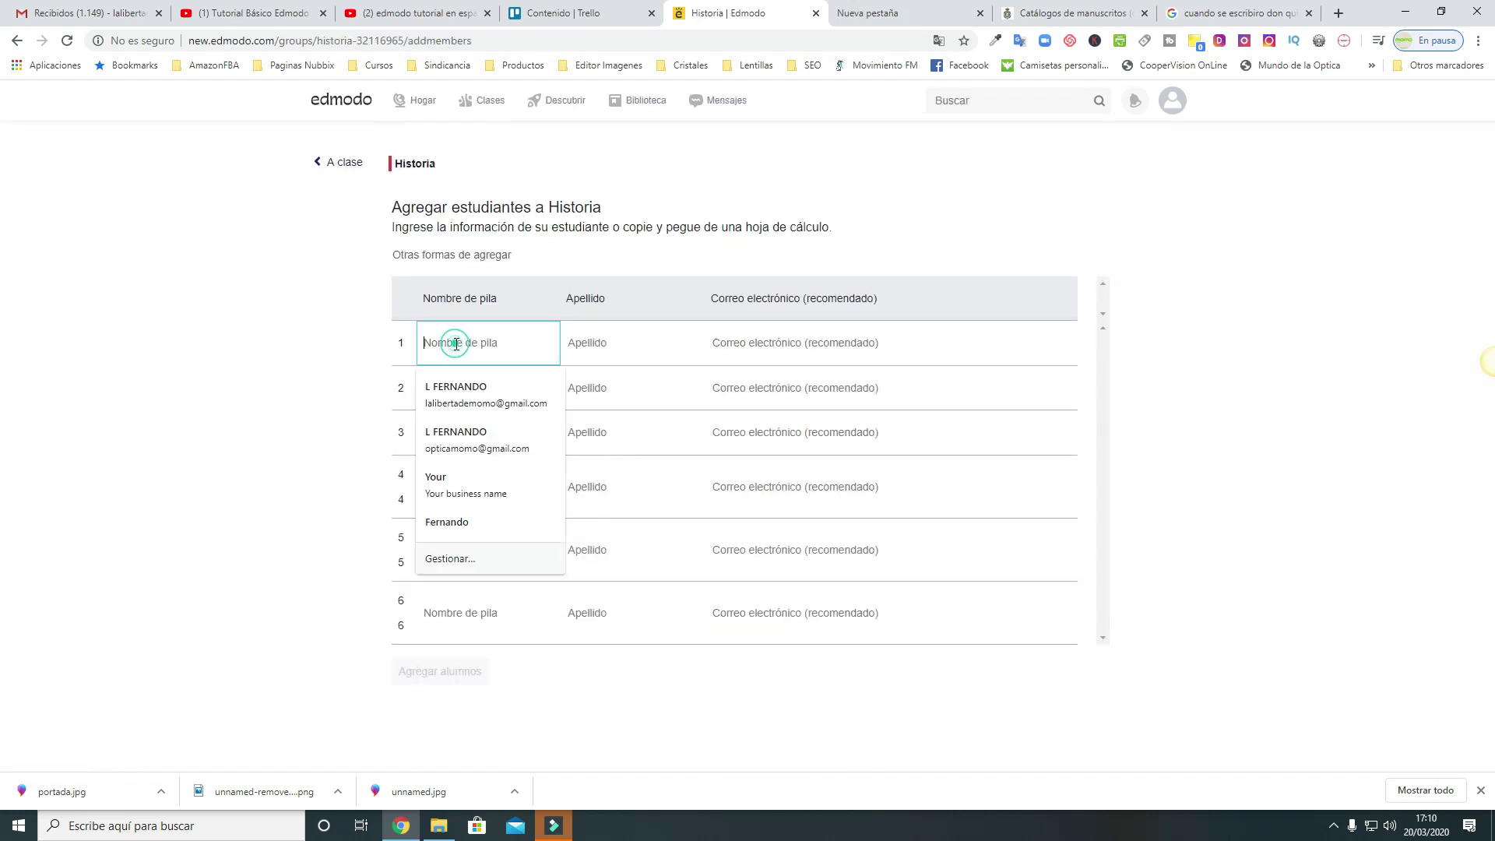
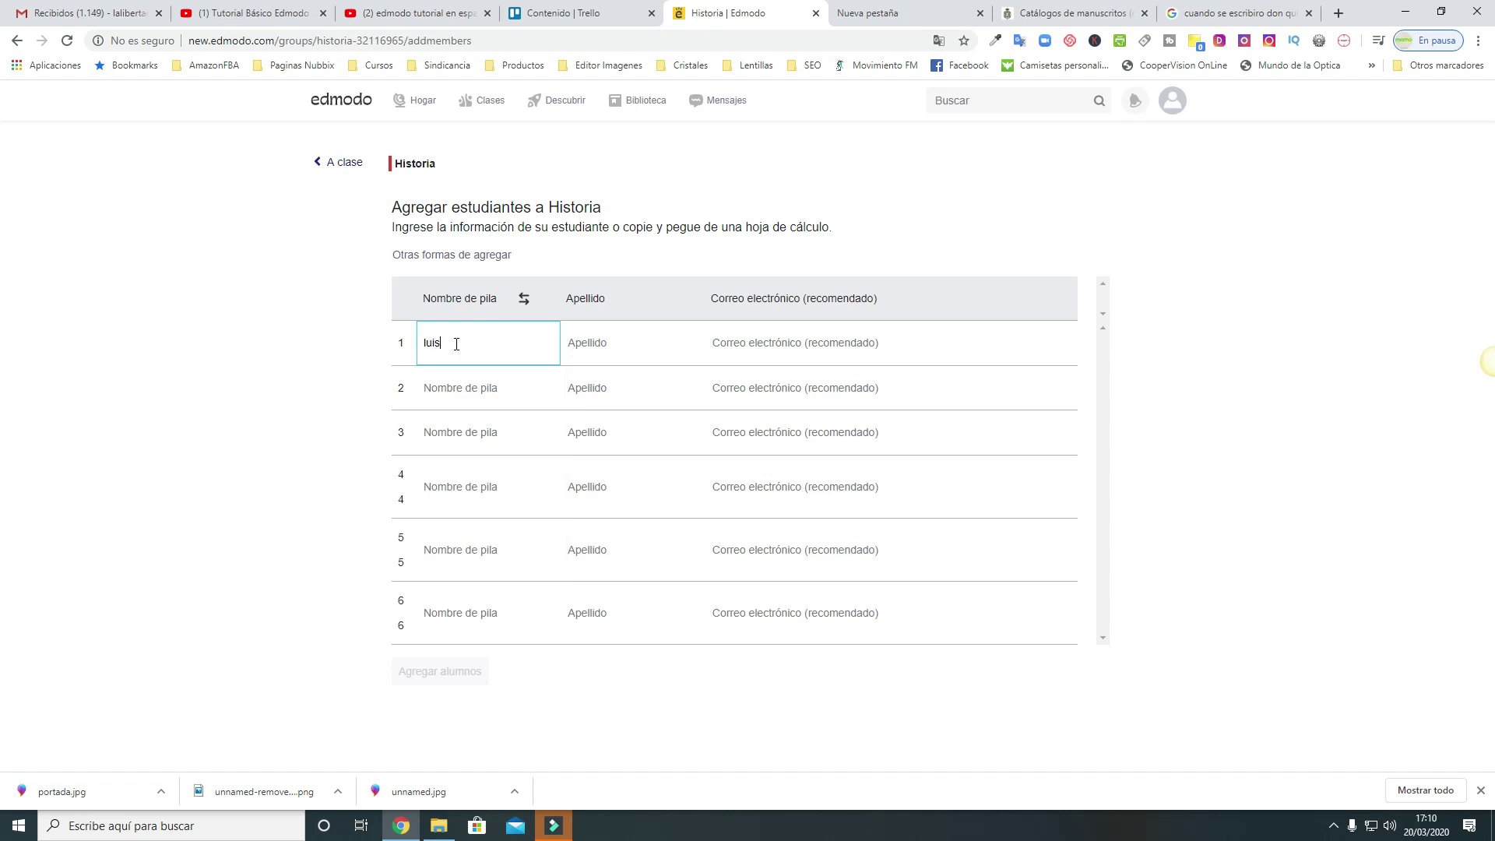
key("Tab")
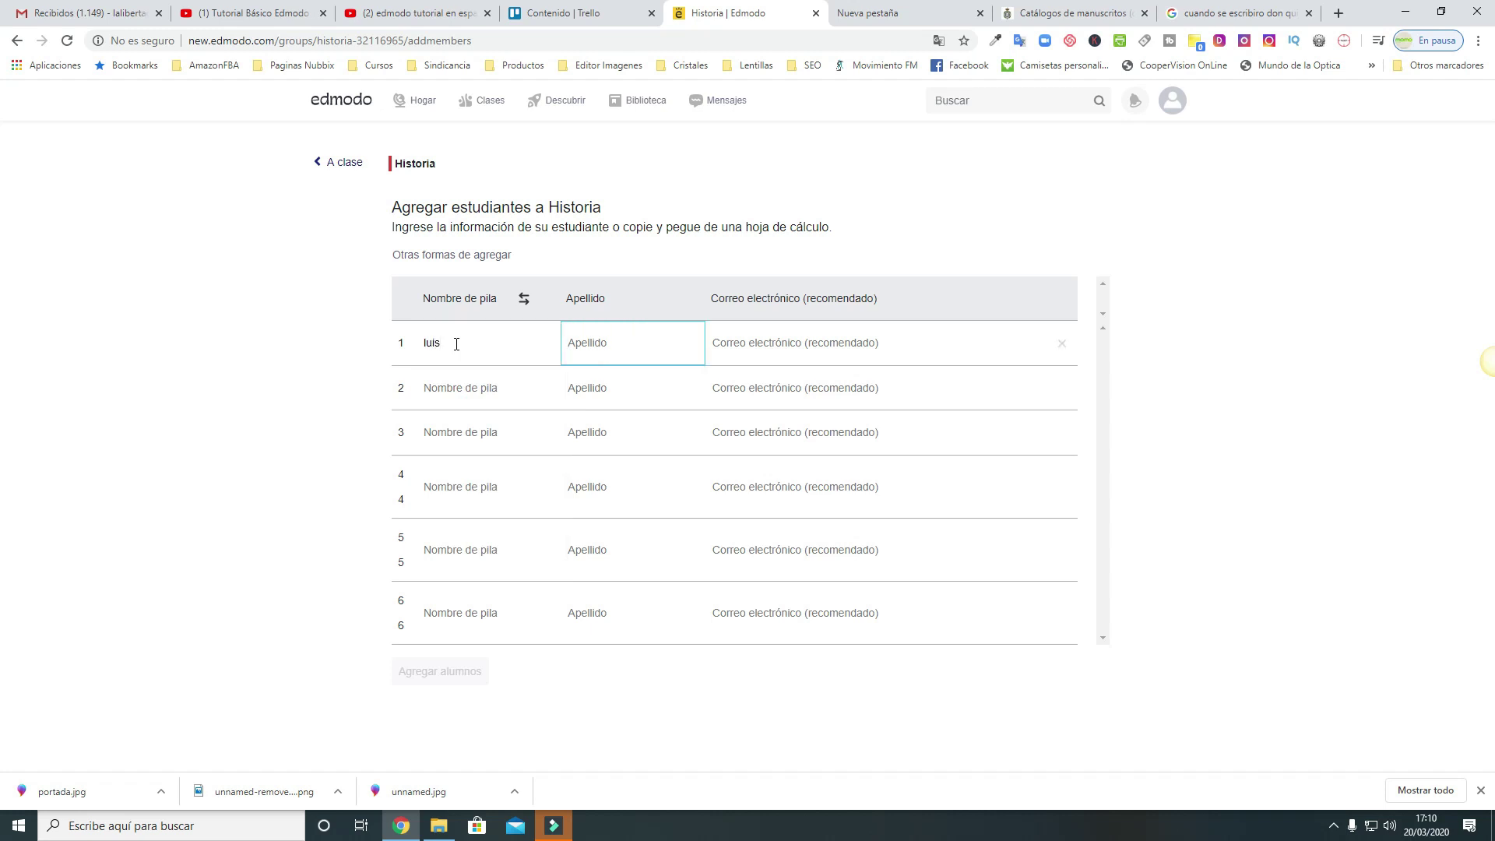
key("Tab")
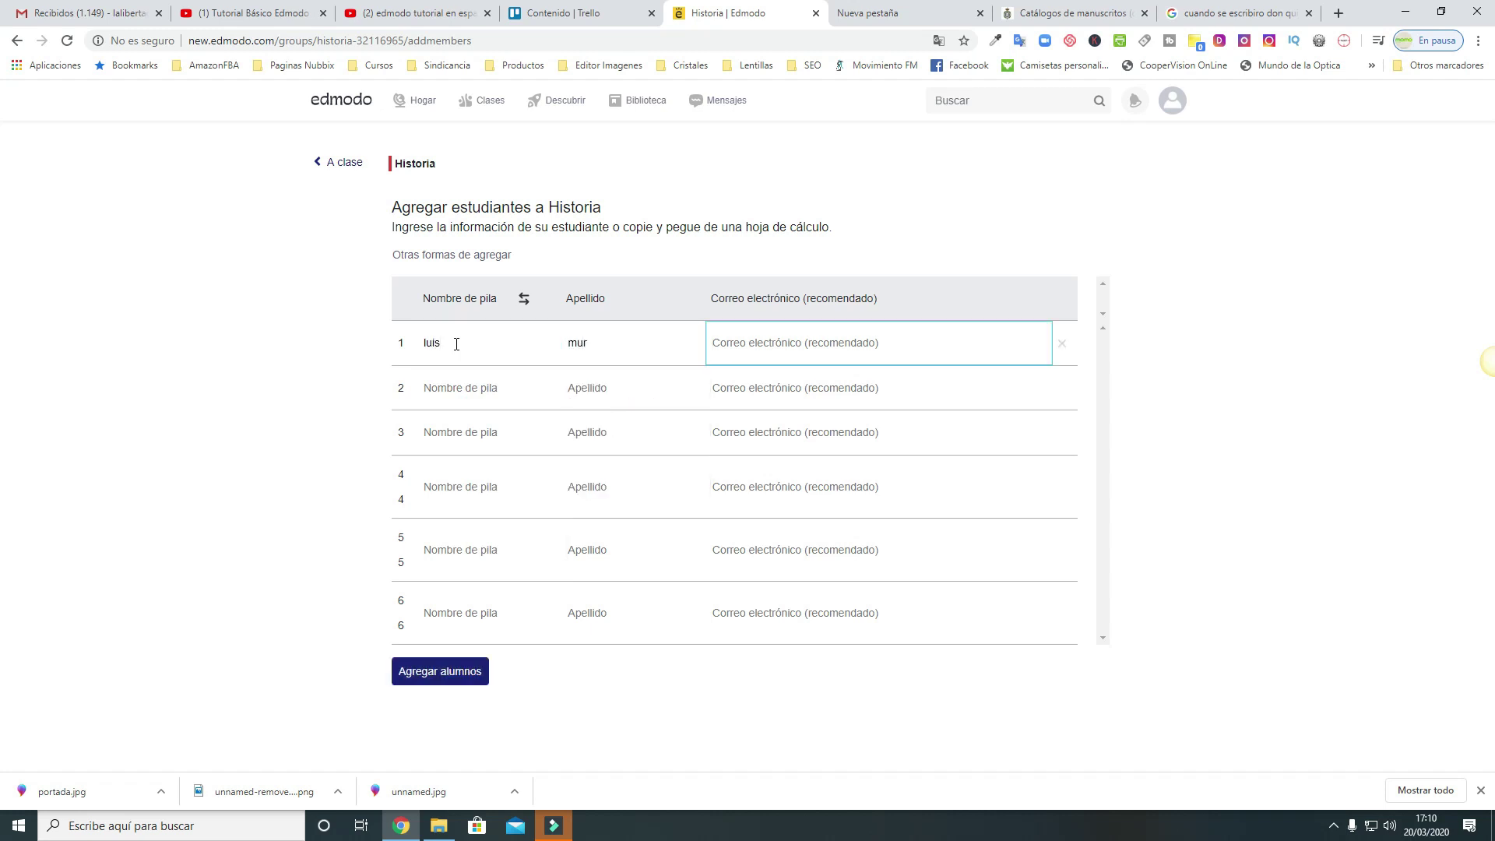
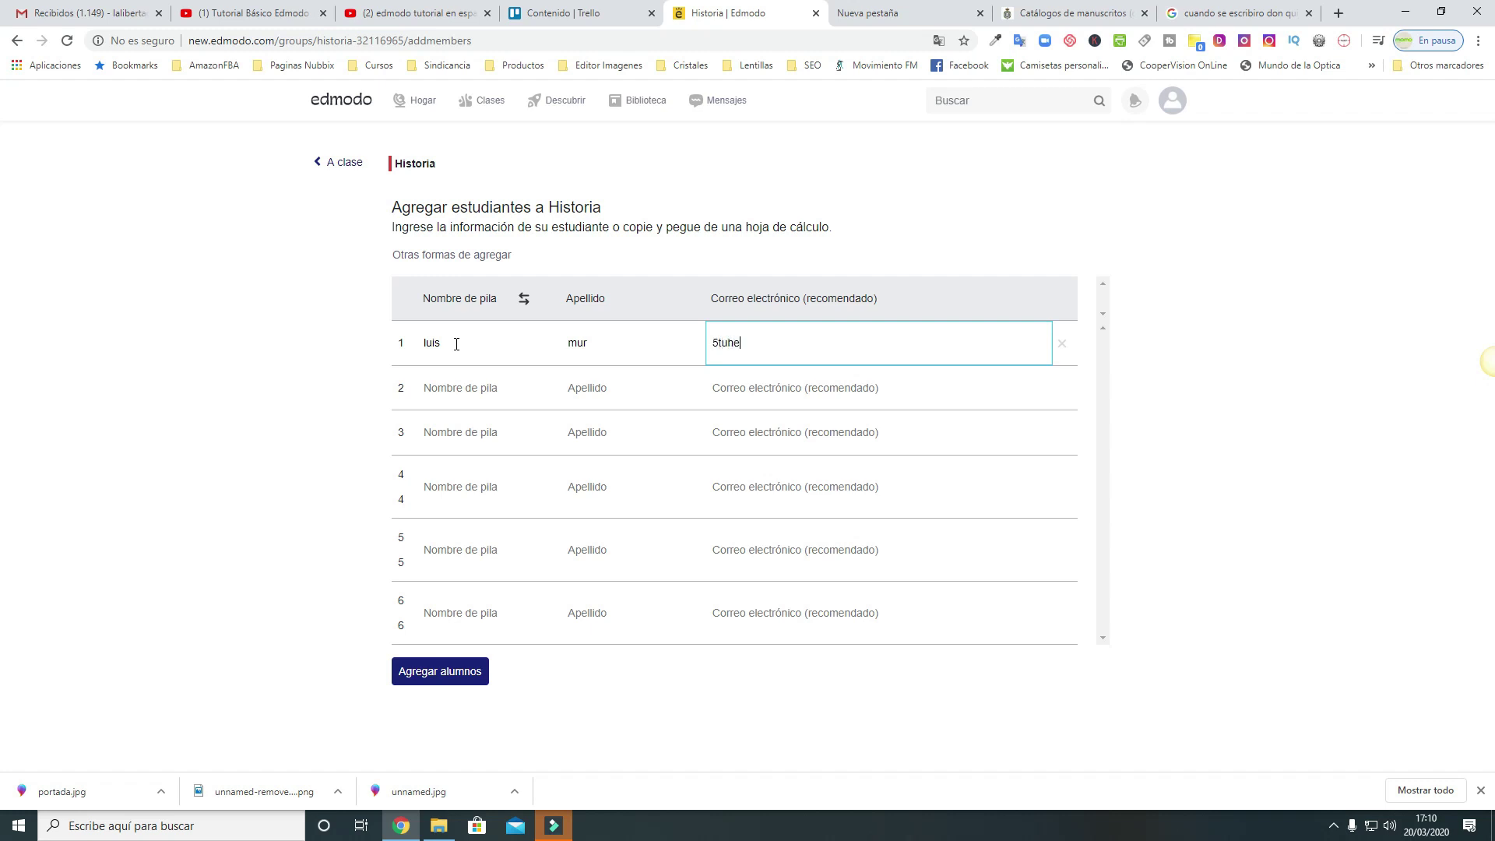
left_click(450, 672)
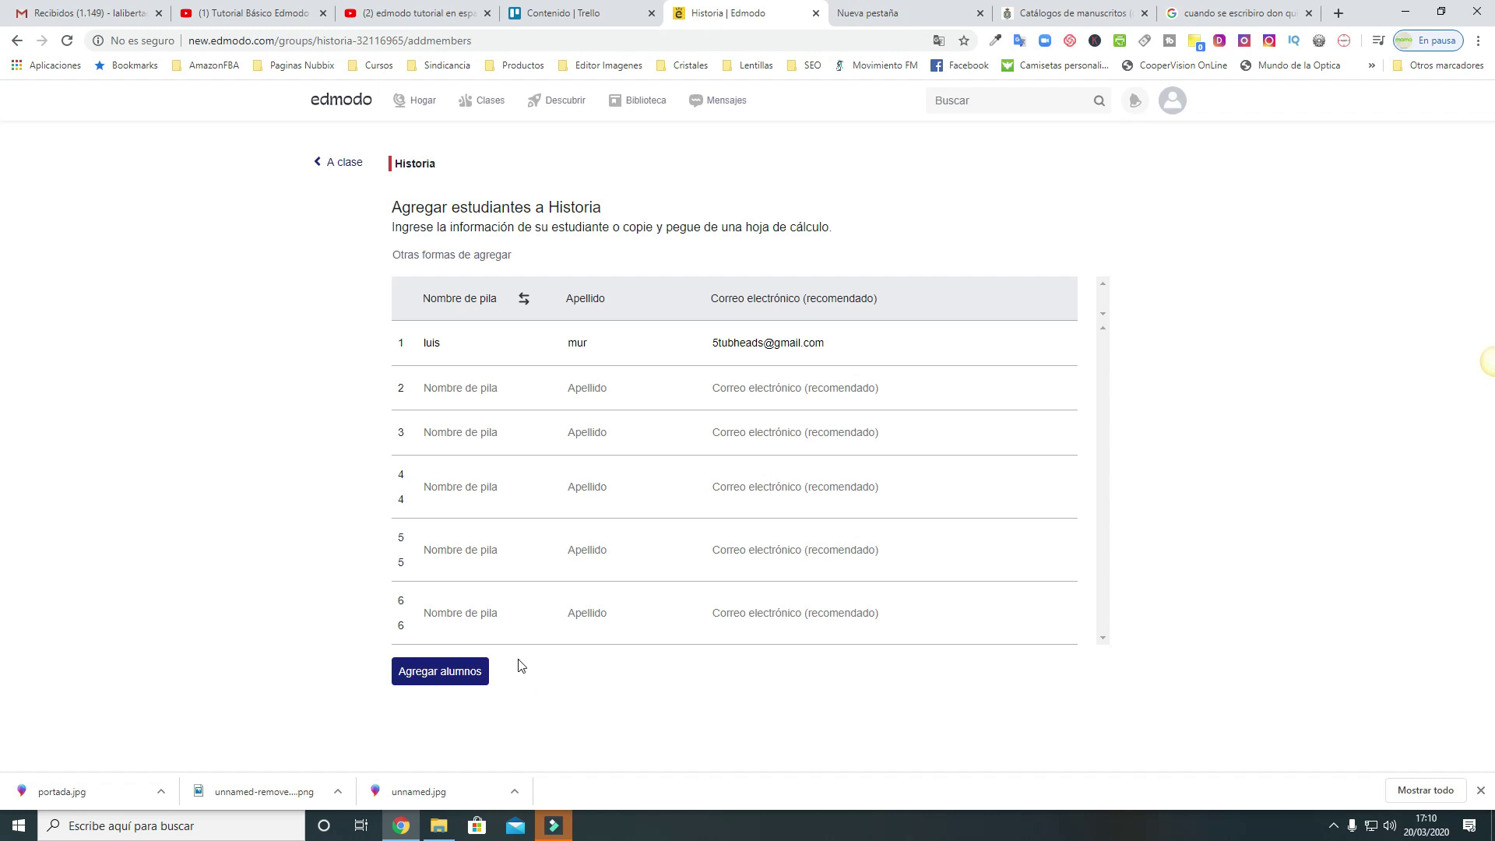
left_click(436, 671)
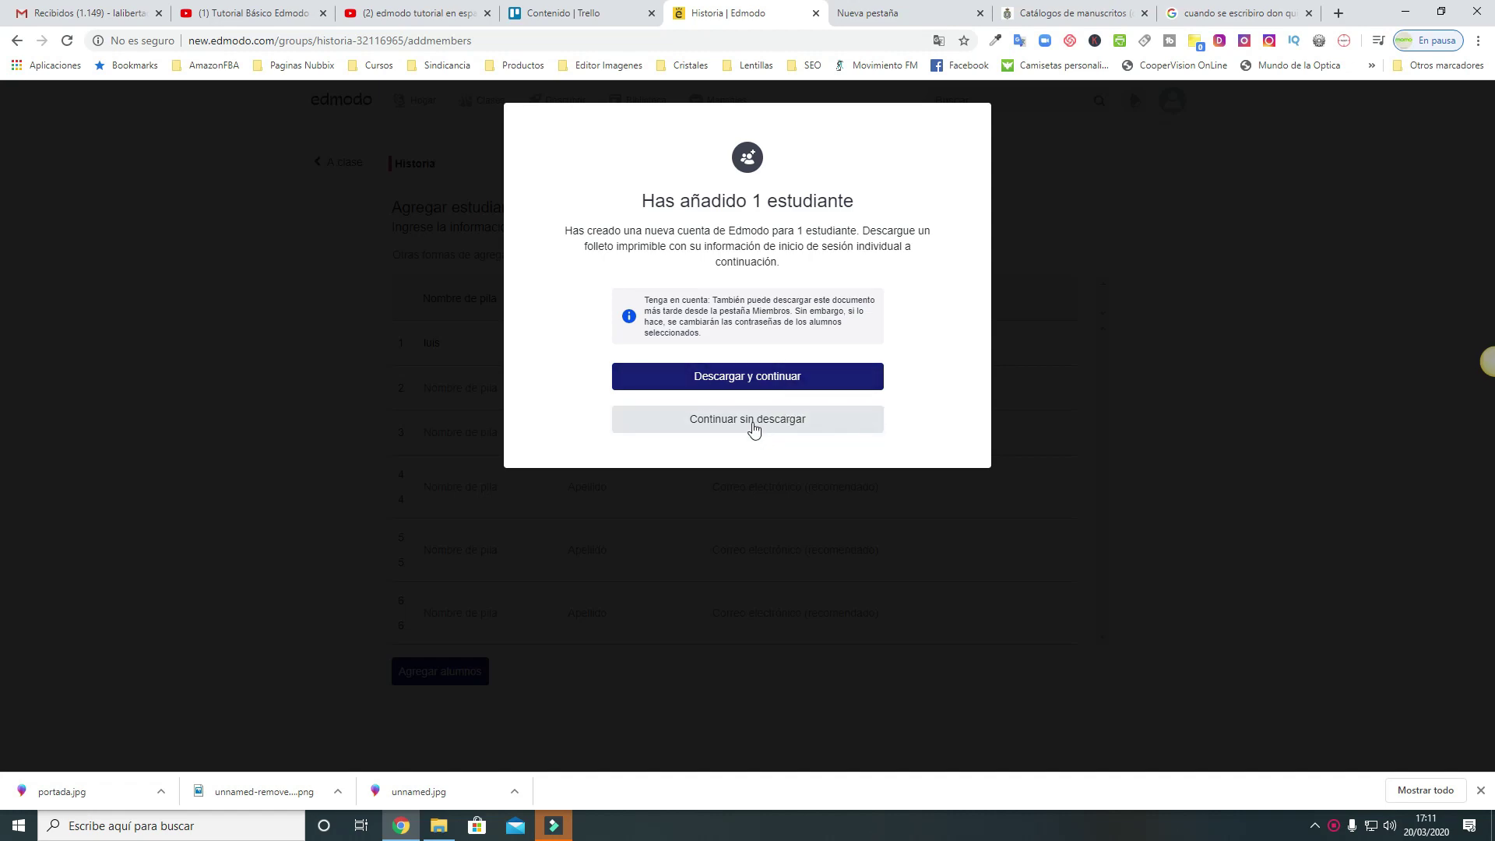
Skip the login handout and invite the student's parent by entering the parent's e-mail
left_click(778, 422)
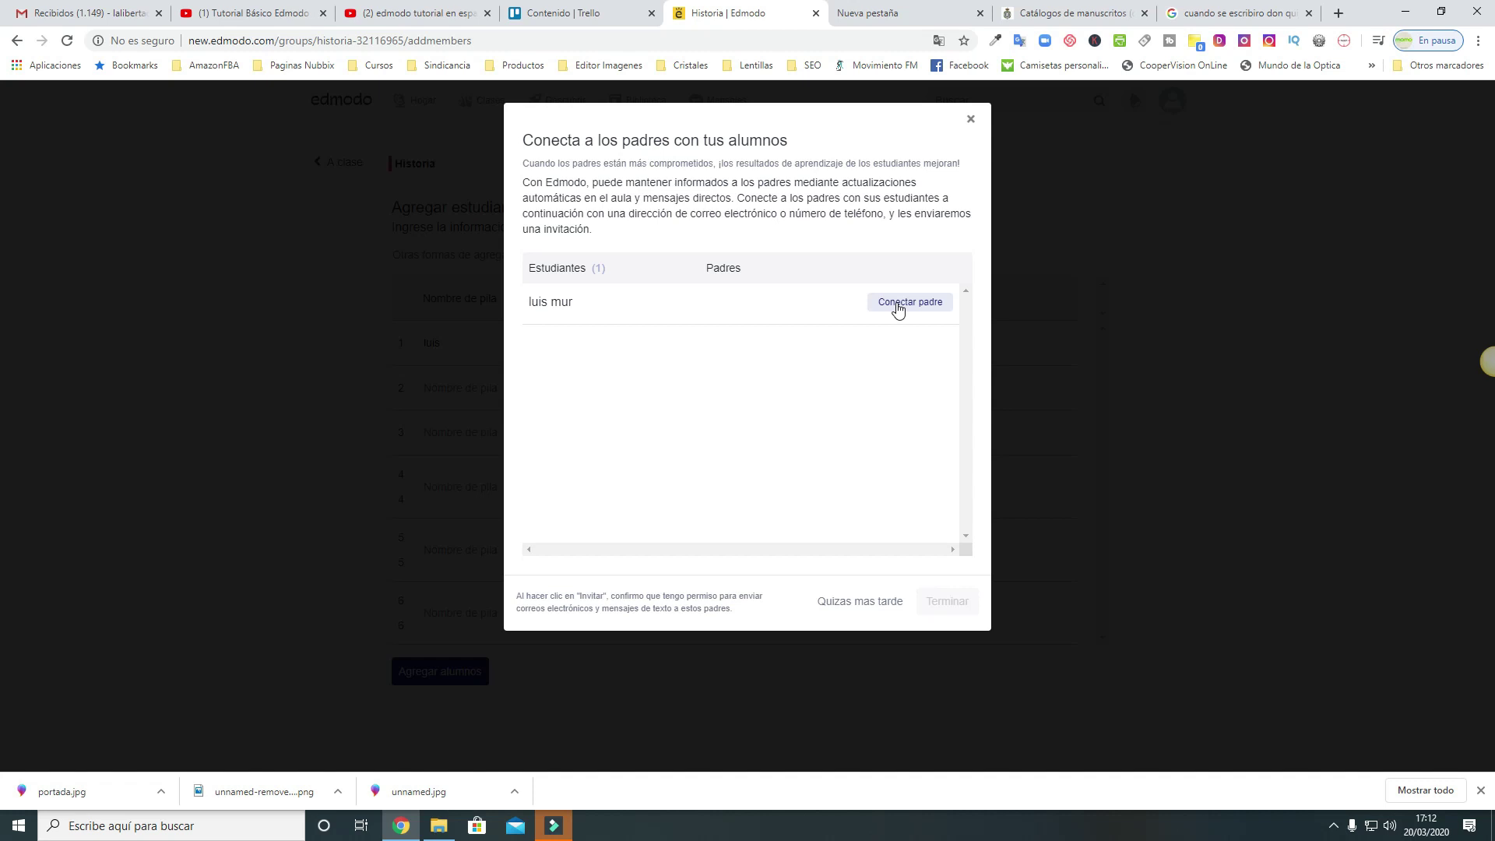
left_click(898, 310)
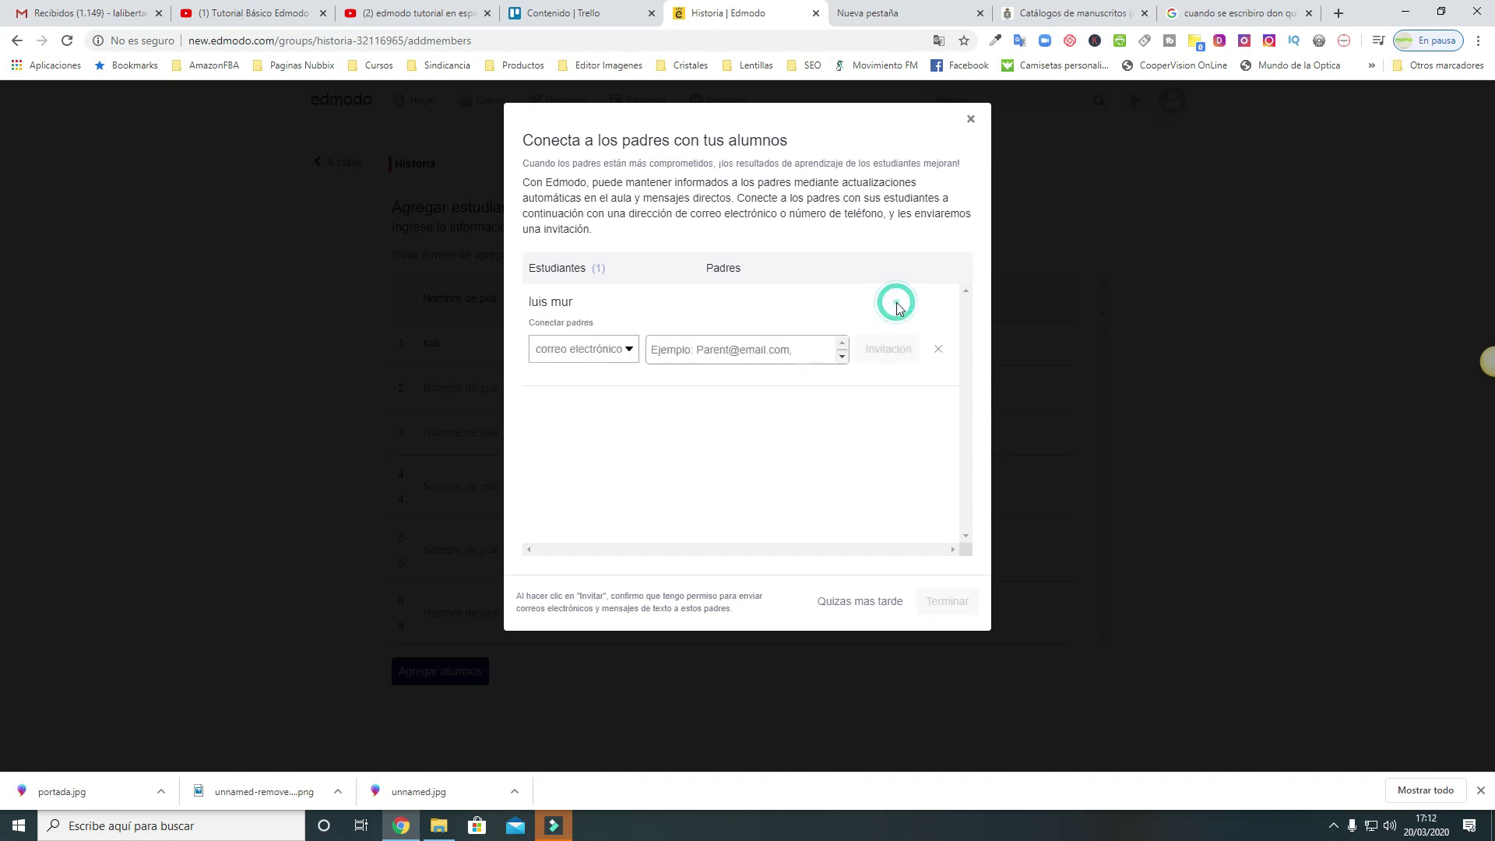
left_click(589, 352)
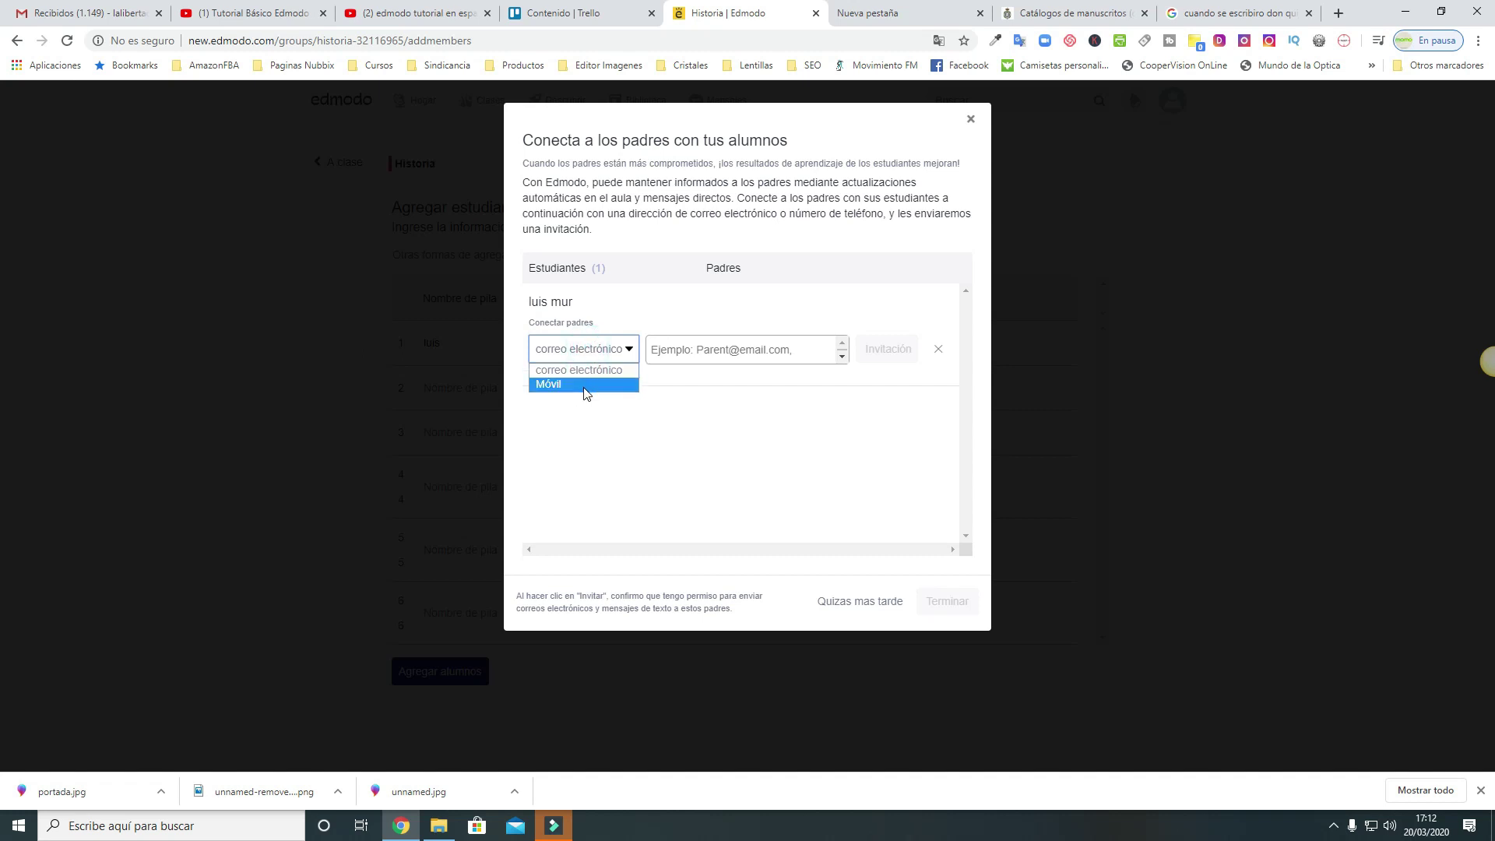
left_click(581, 371)
left_click(708, 350)
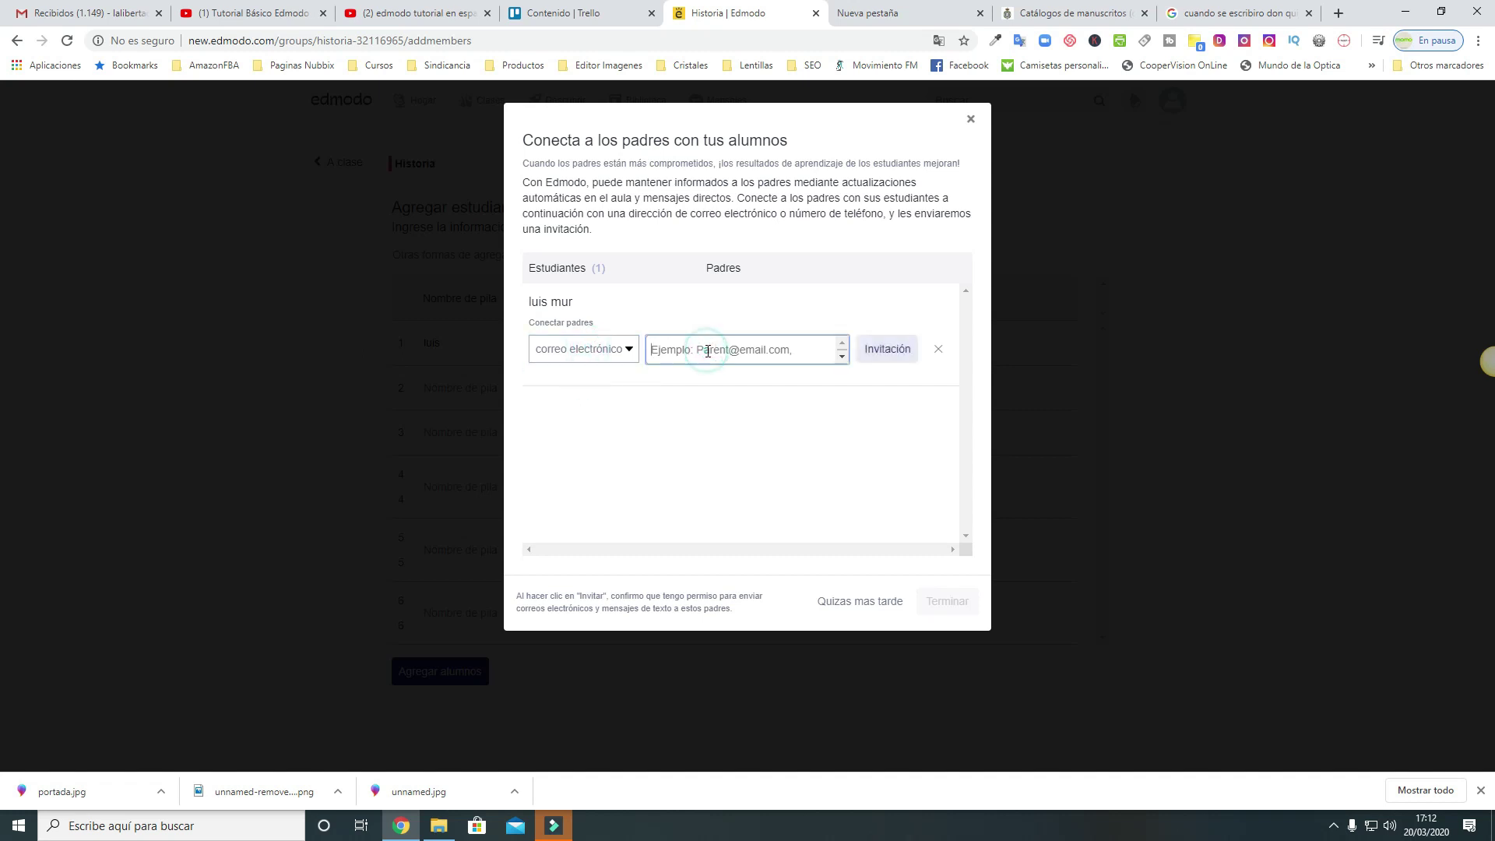
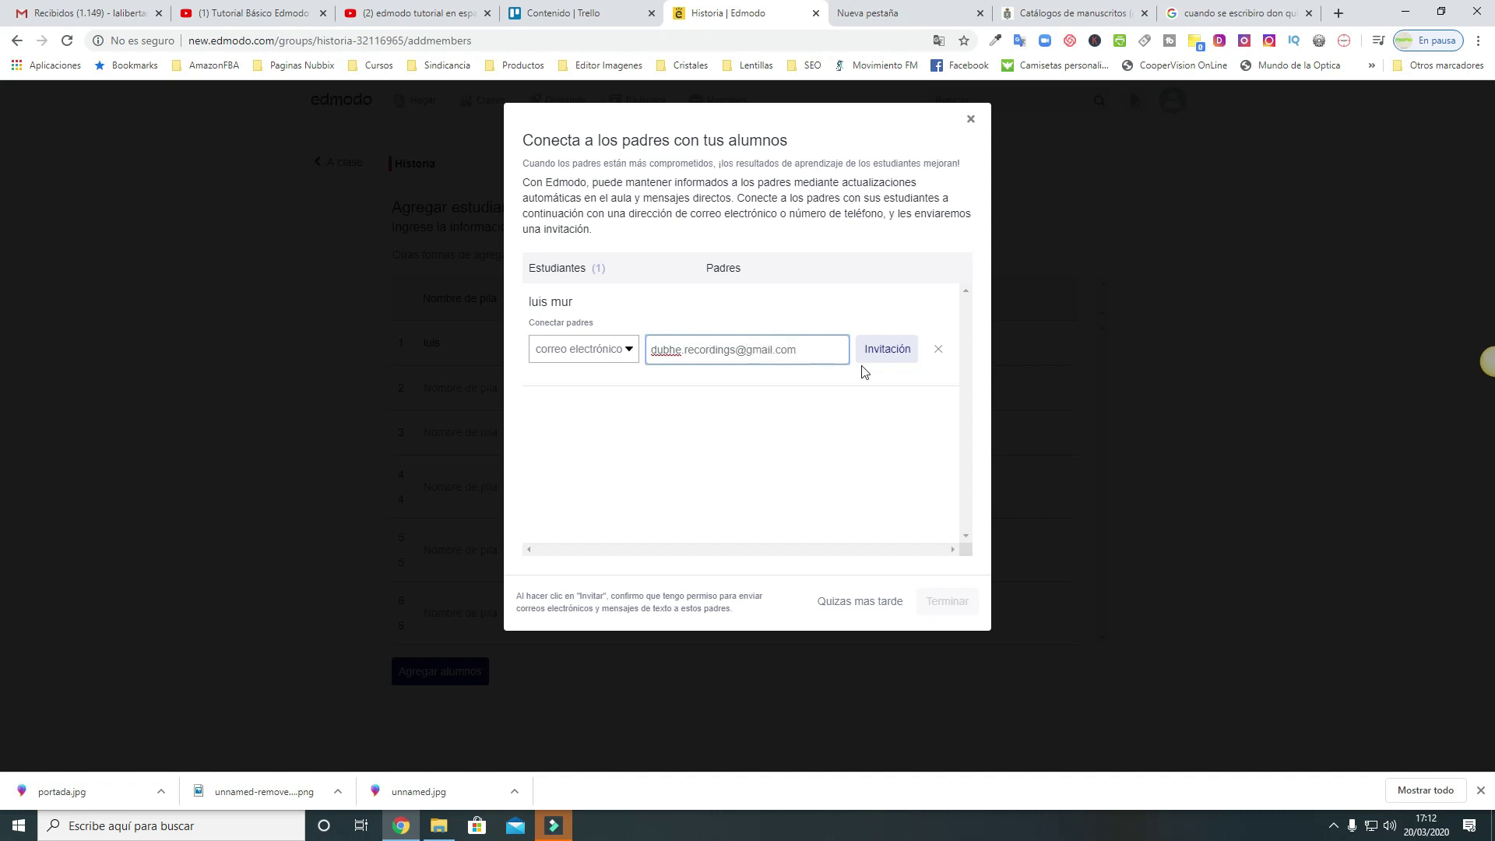
left_click(887, 349)
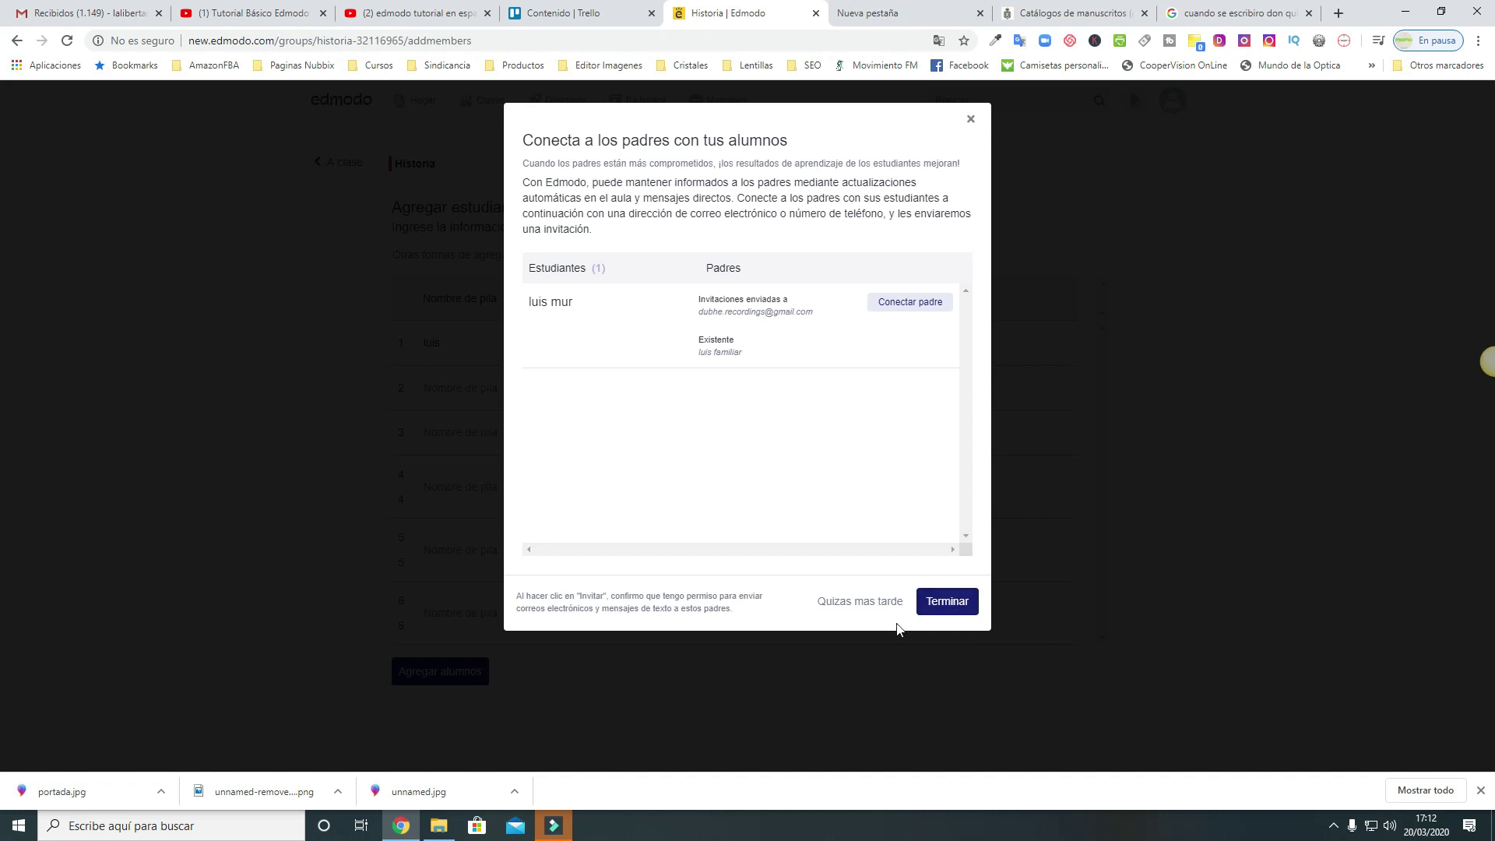
left_click(963, 605)
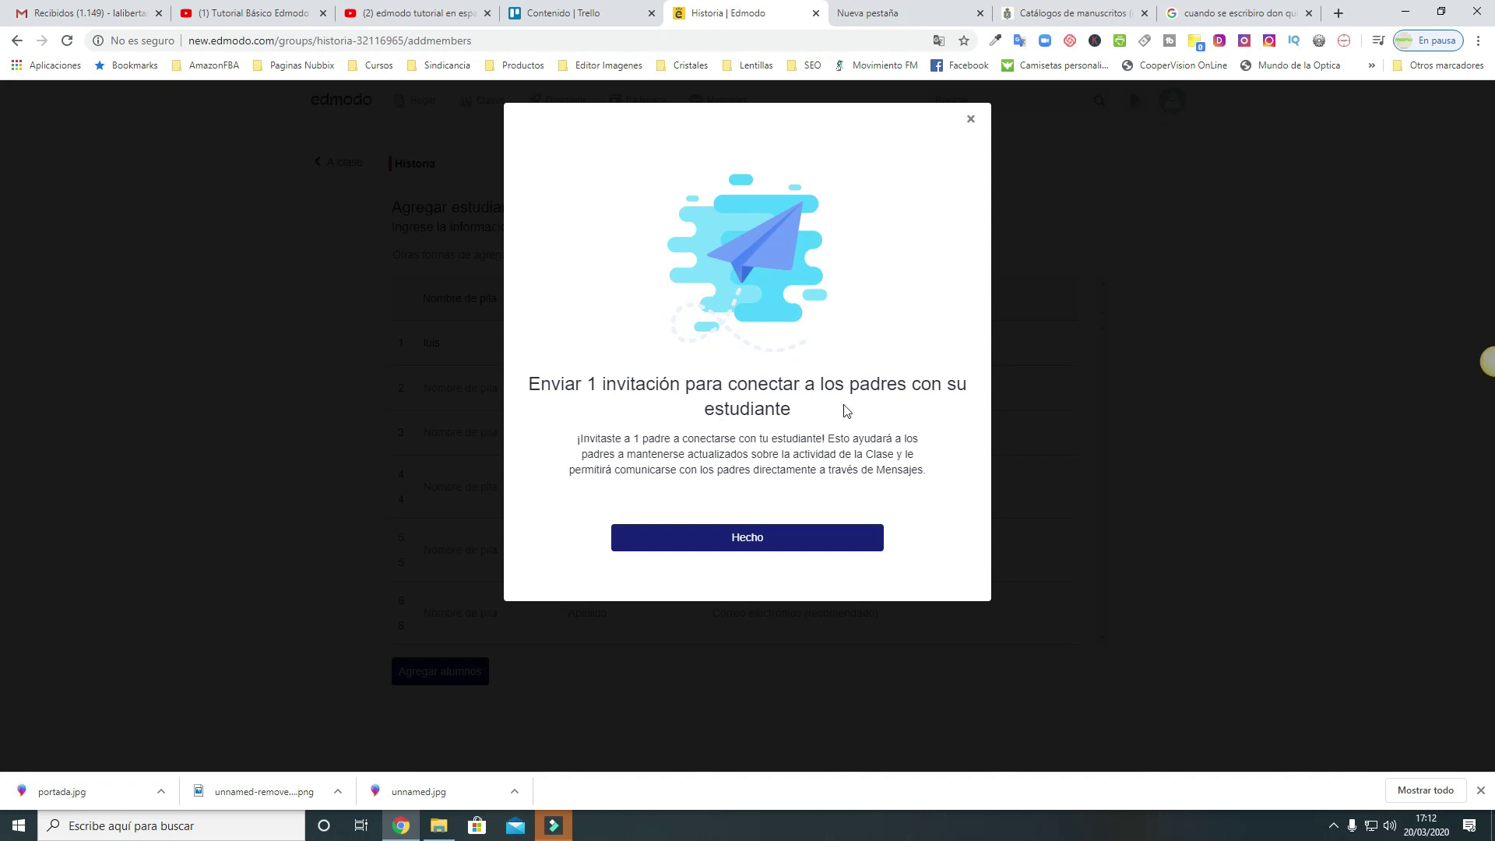
left_click(754, 544)
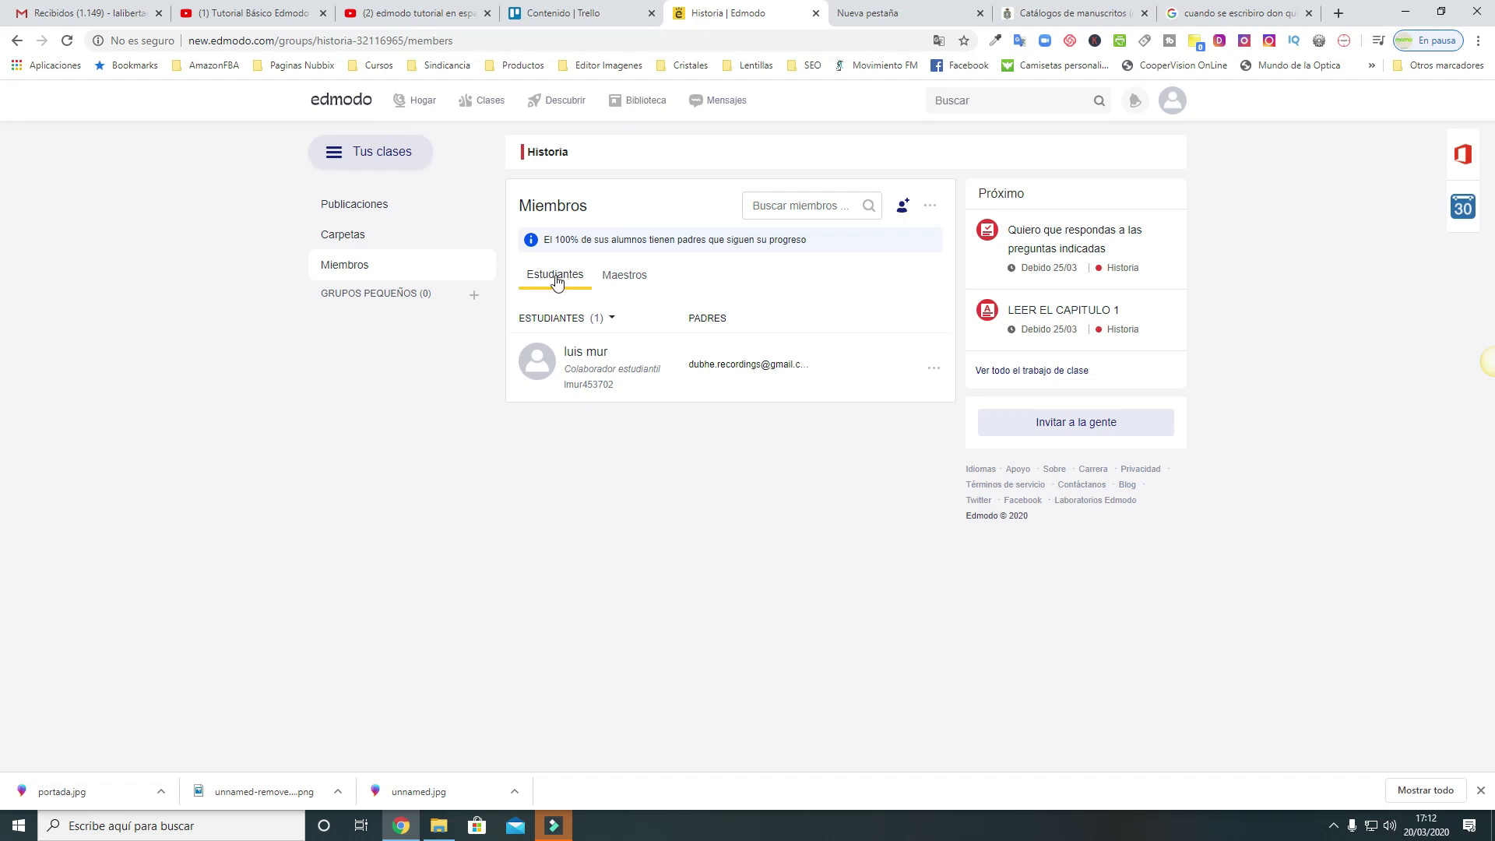
Check the Historia class's Maestros and Estudiantes lists and the student's options, then return to Mis clases
left_click(624, 274)
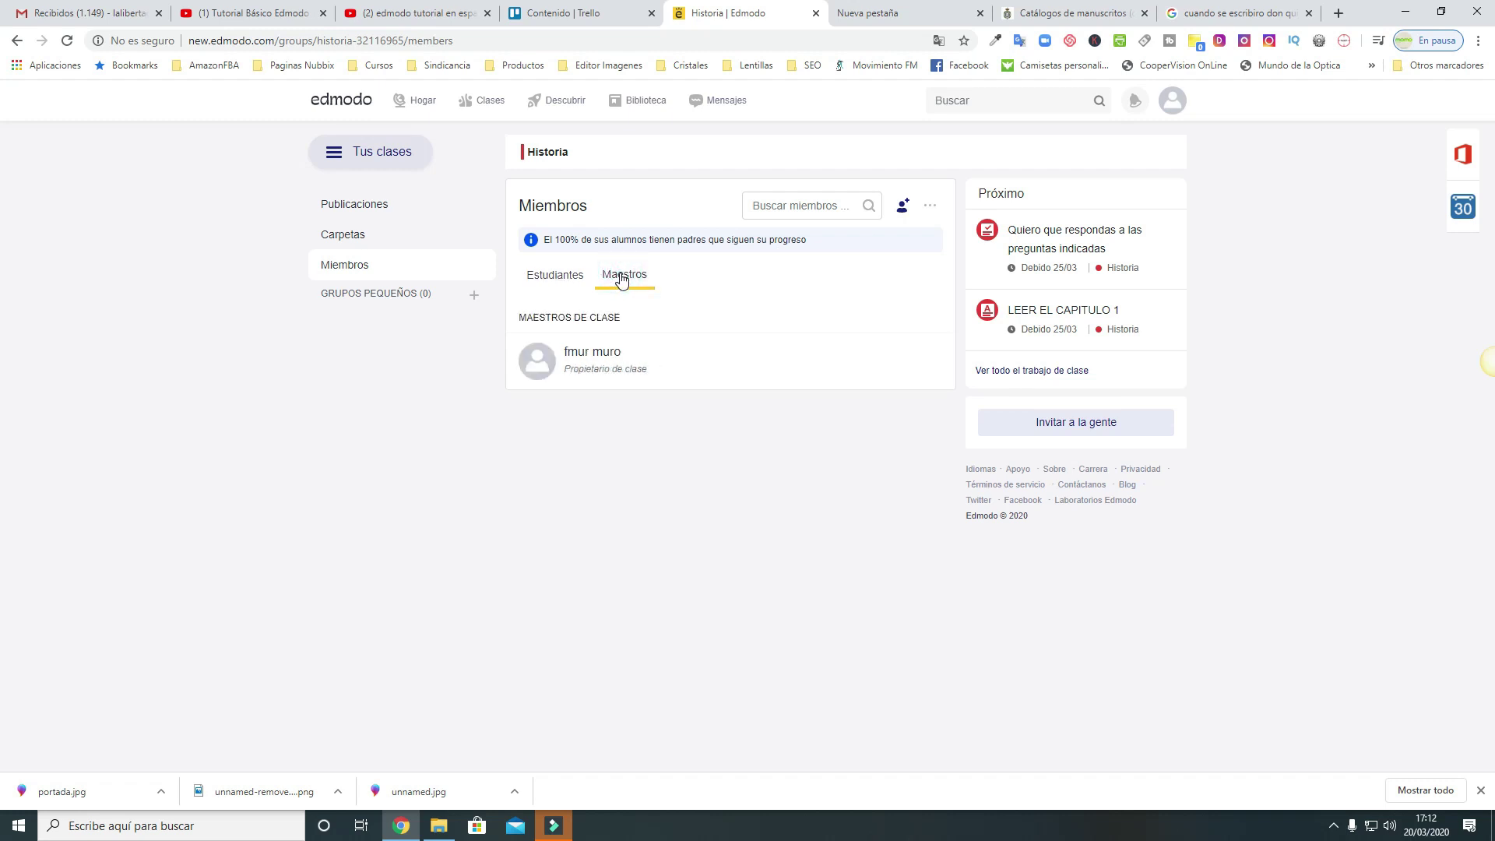
left_click(556, 276)
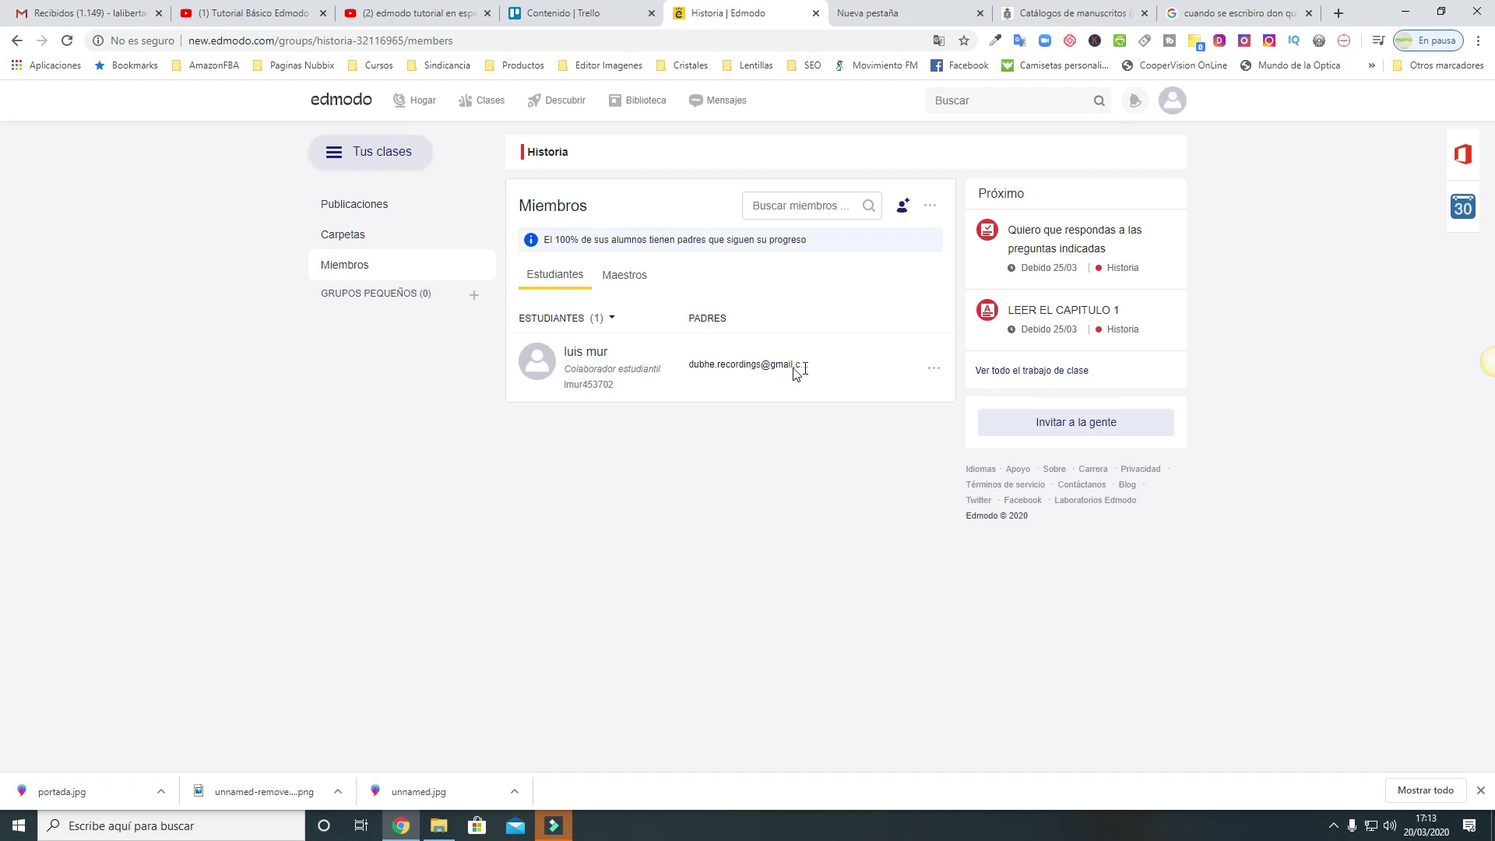
left_click(934, 367)
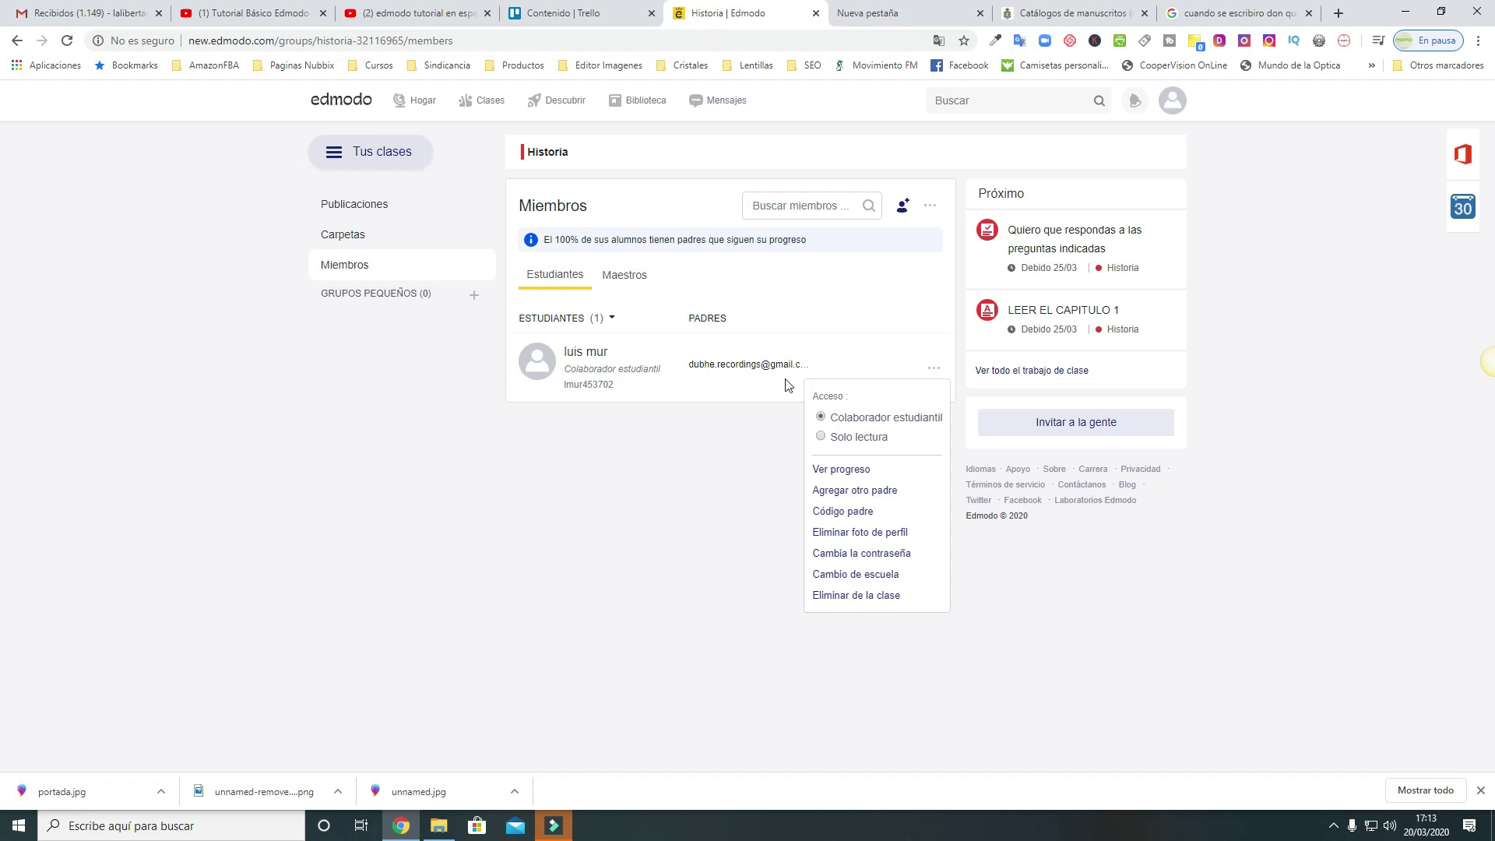
left_click(658, 485)
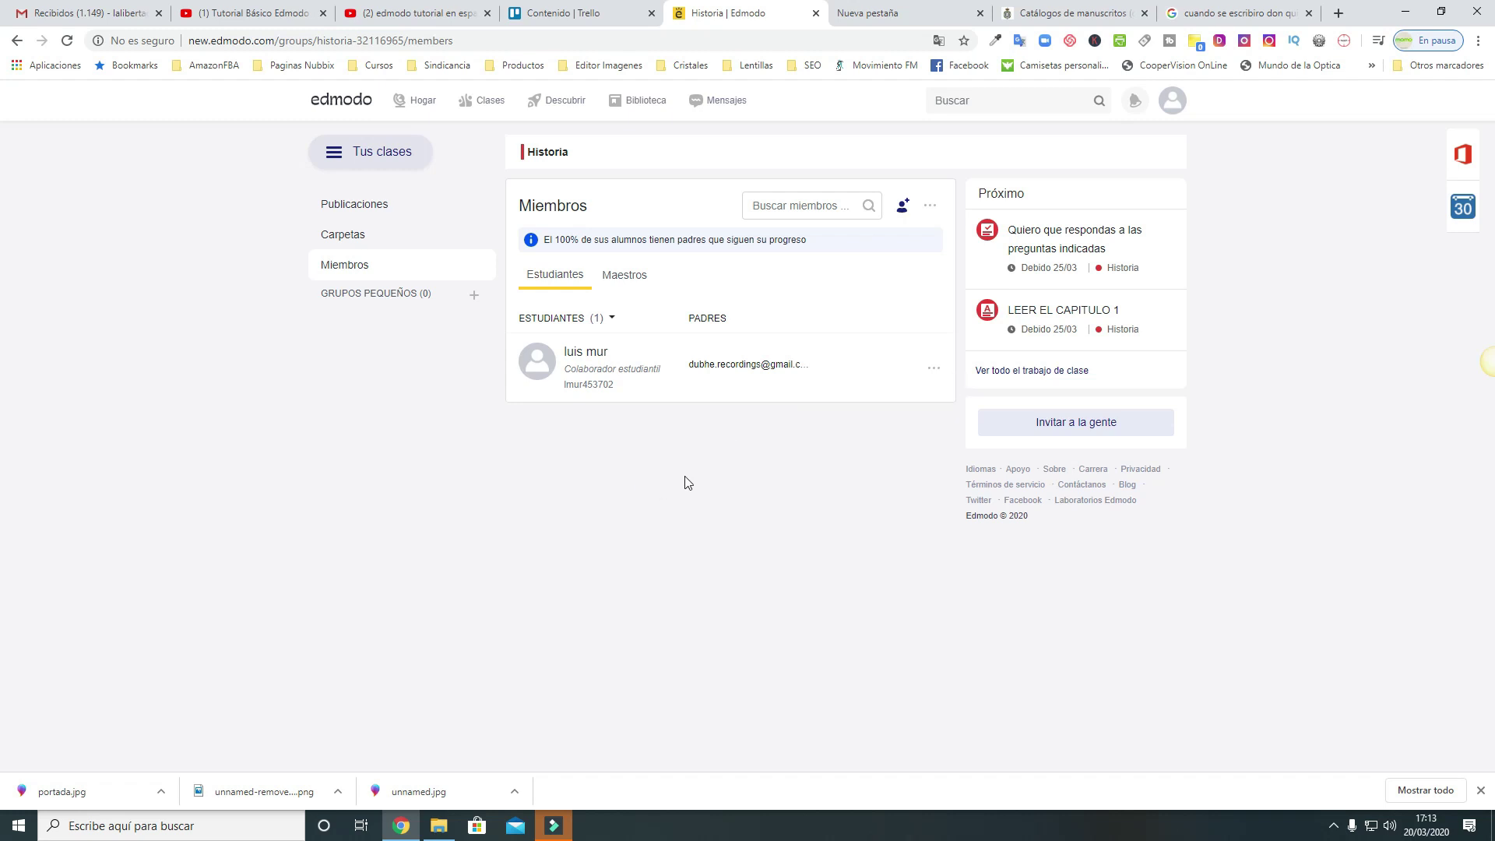
left_click(484, 103)
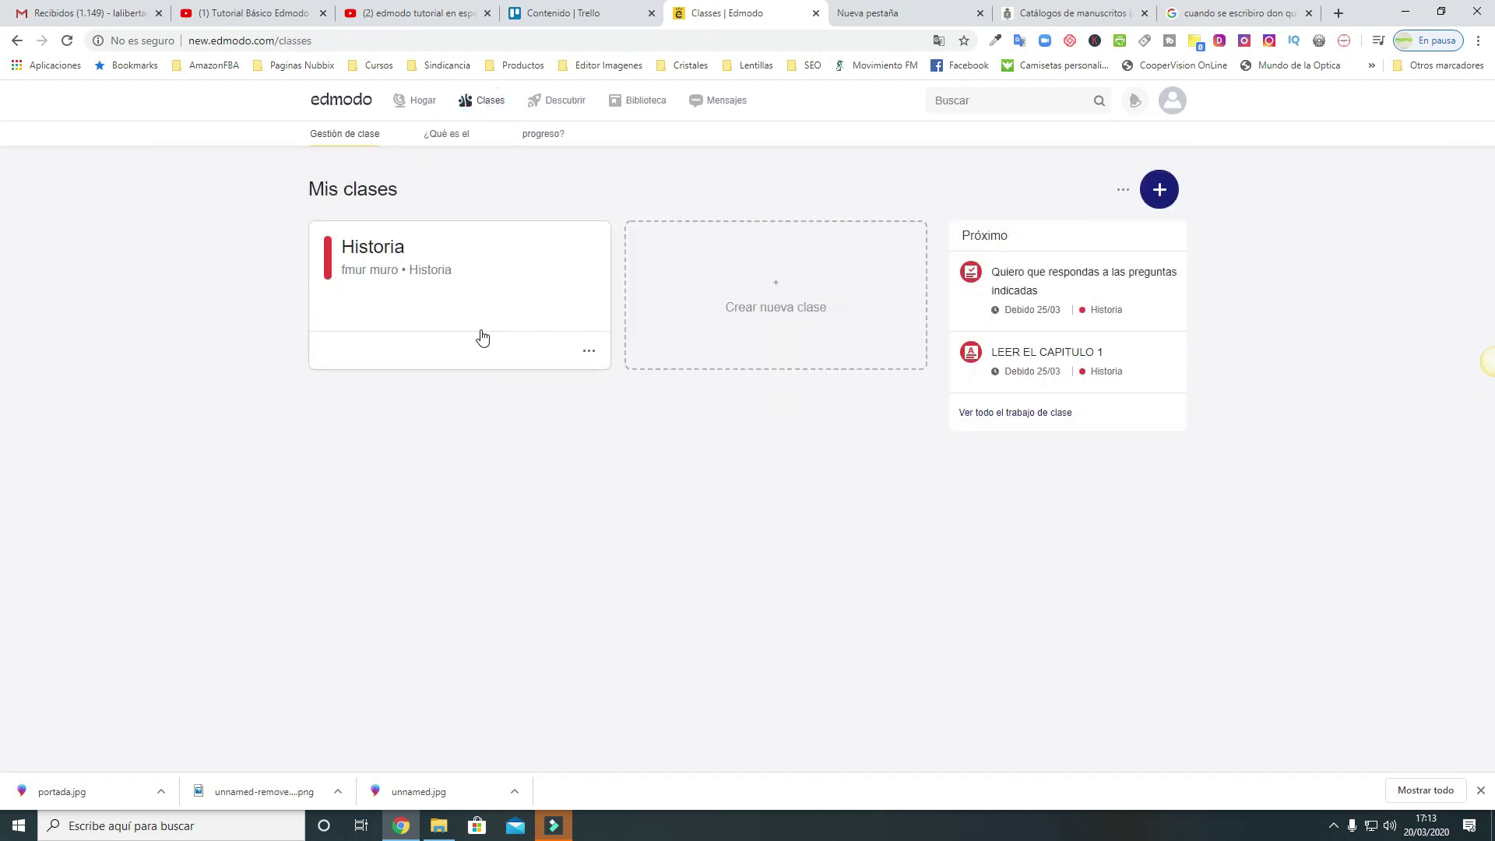
Open the Historia class and scroll through its feed of quiz, assignment and posts
left_click(480, 304)
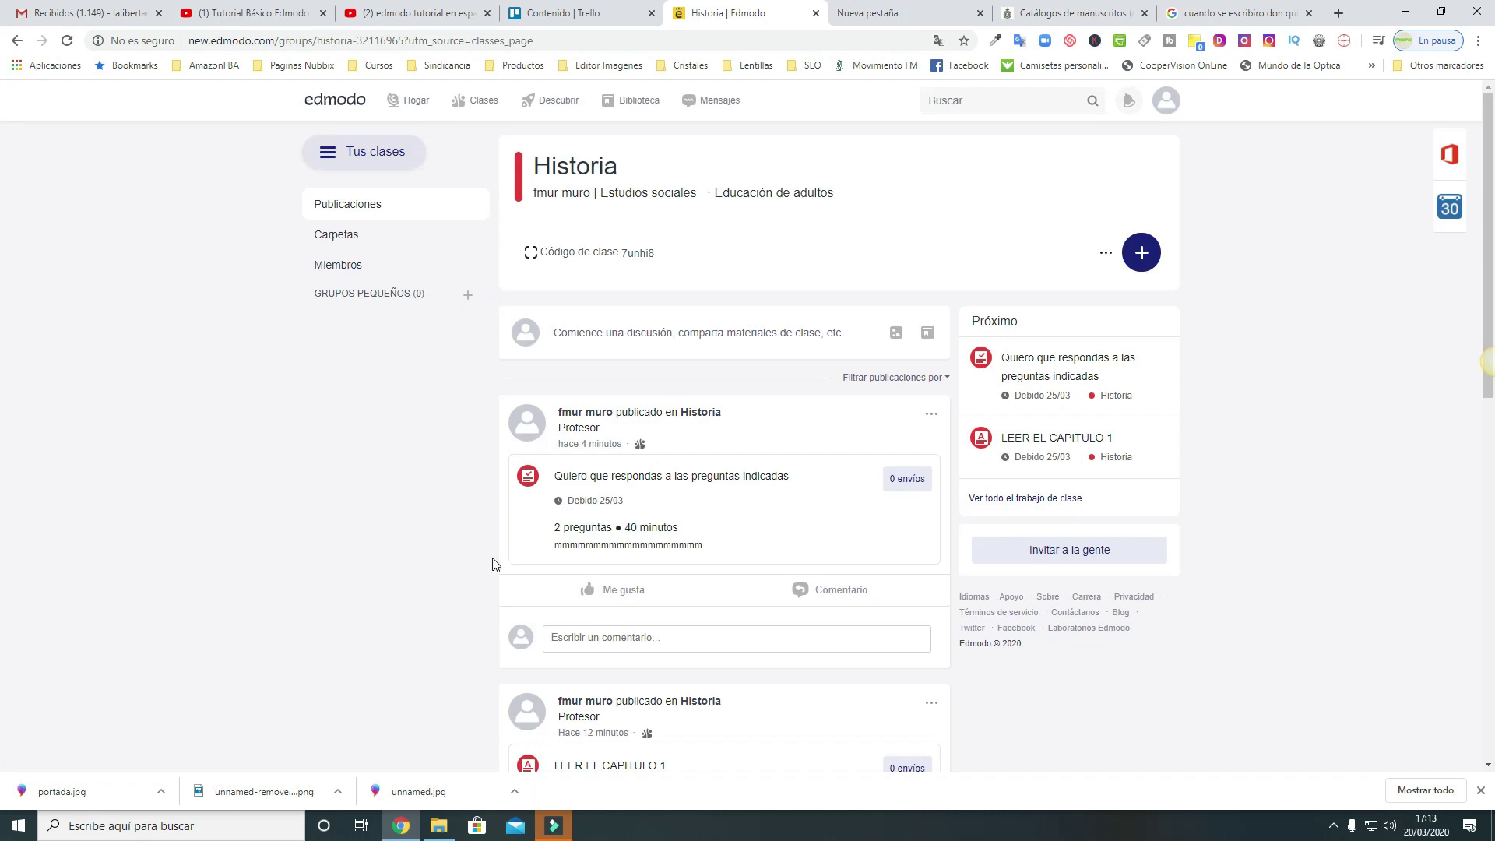
scroll(708, 436, "down", 10)
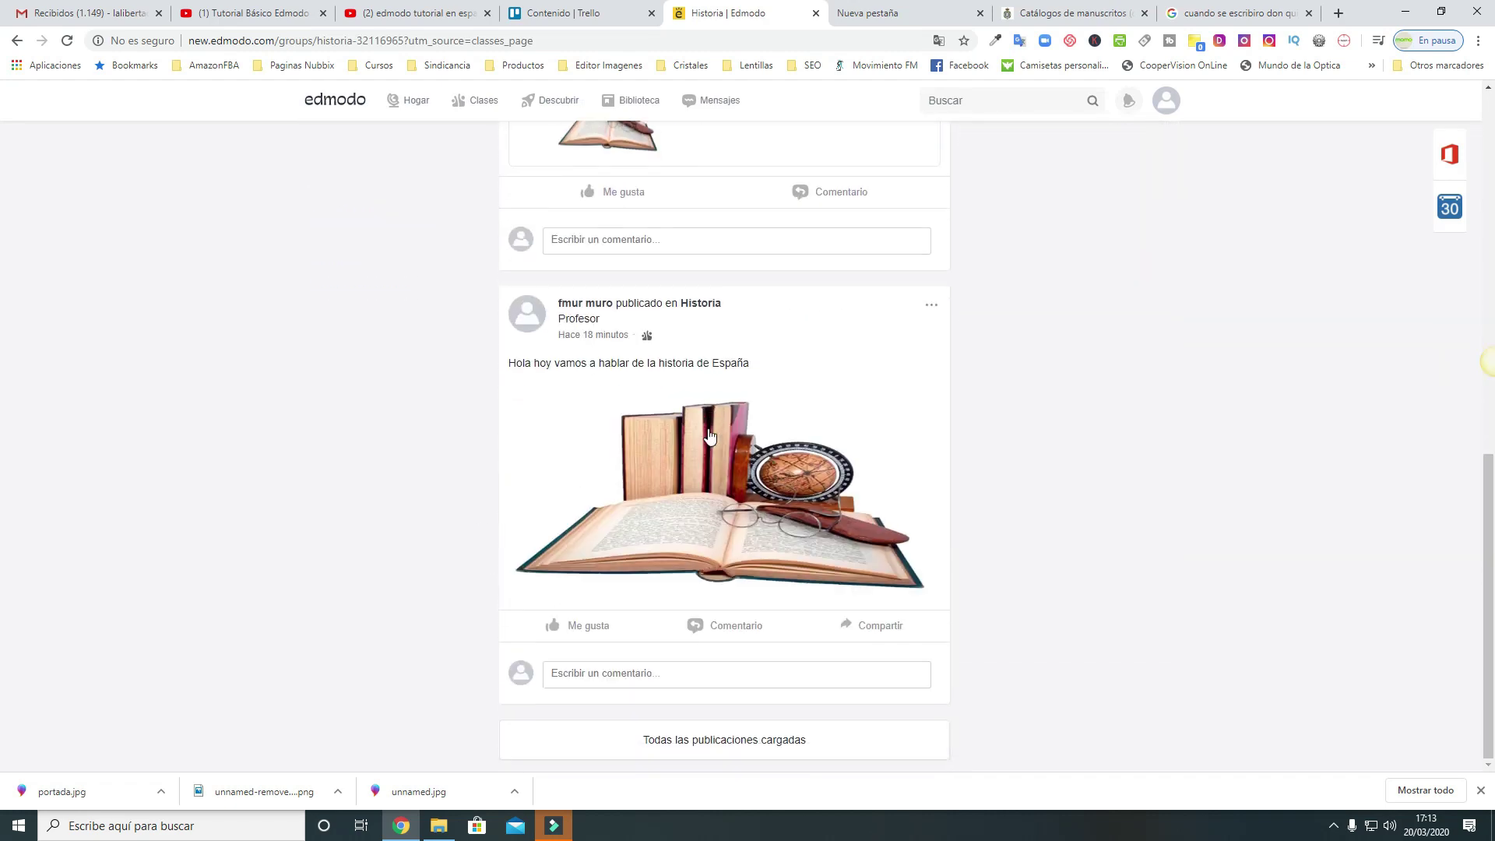
scroll(635, 477, "up", 4)
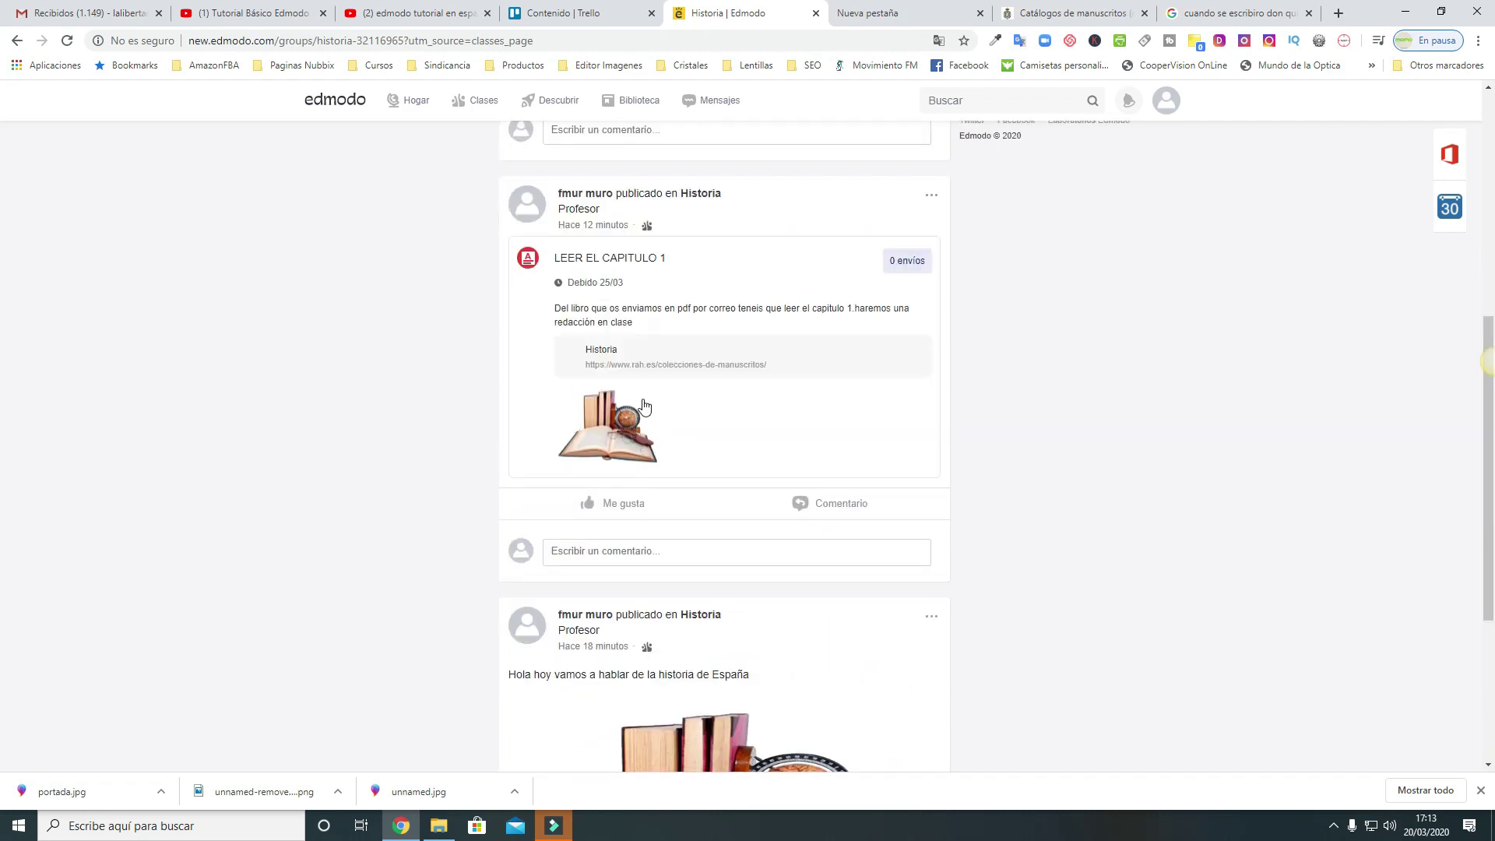
scroll(644, 405, "up", 5)
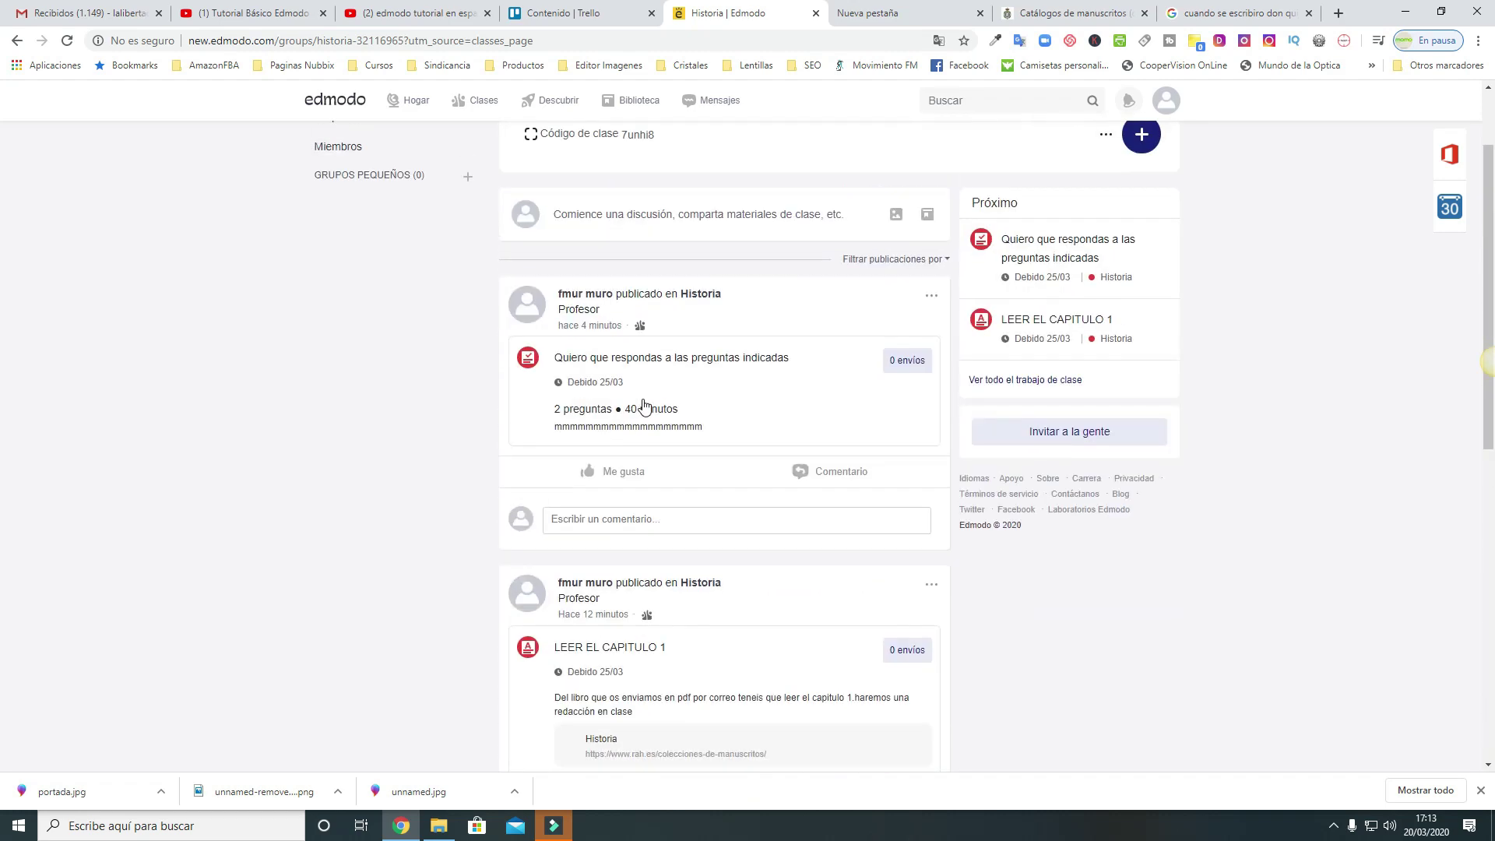
scroll(644, 405, "up", 2)
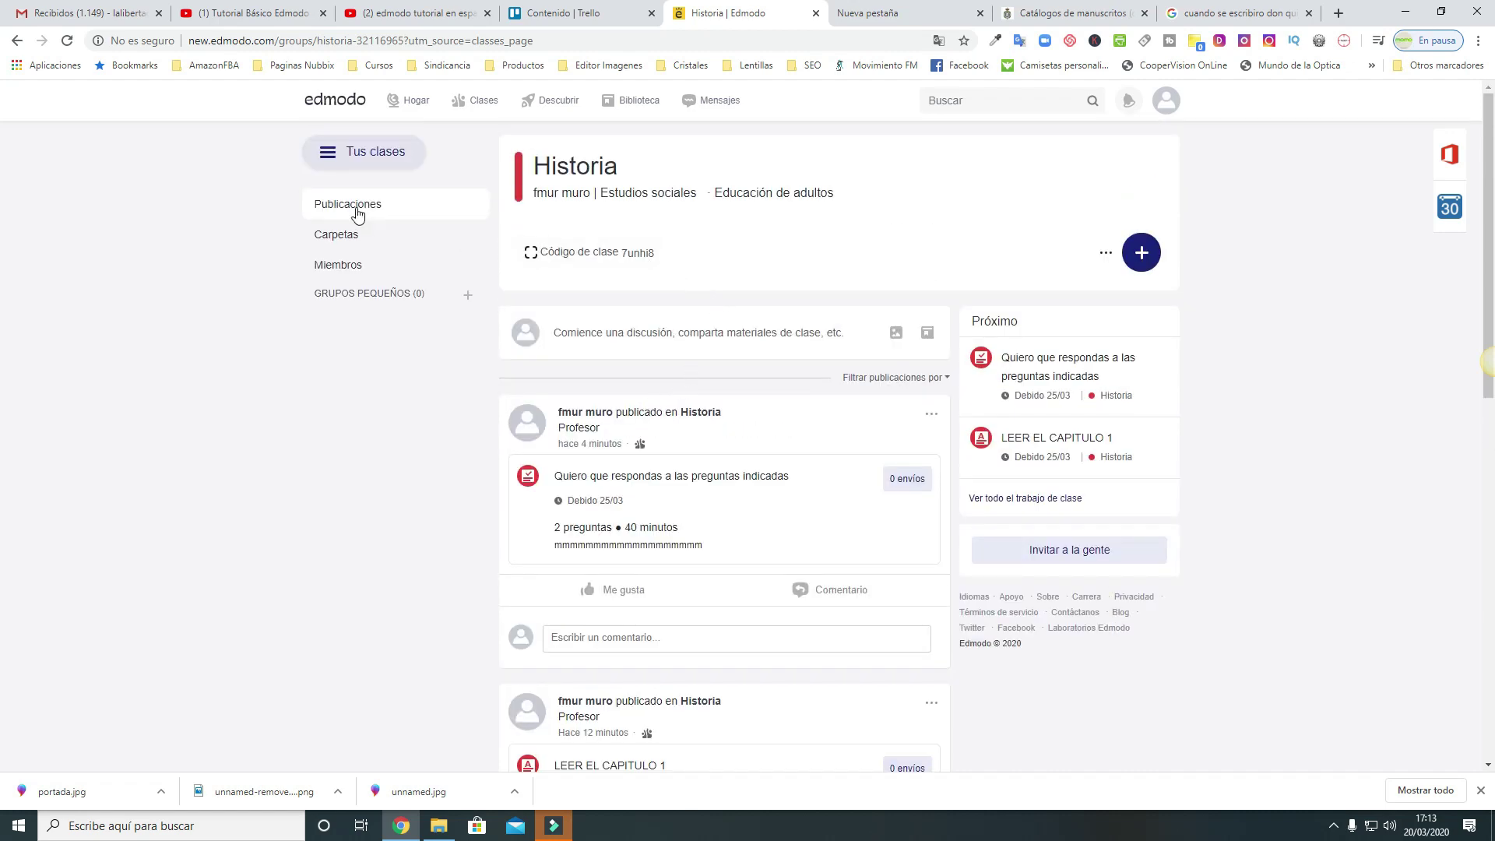
left_click(343, 267)
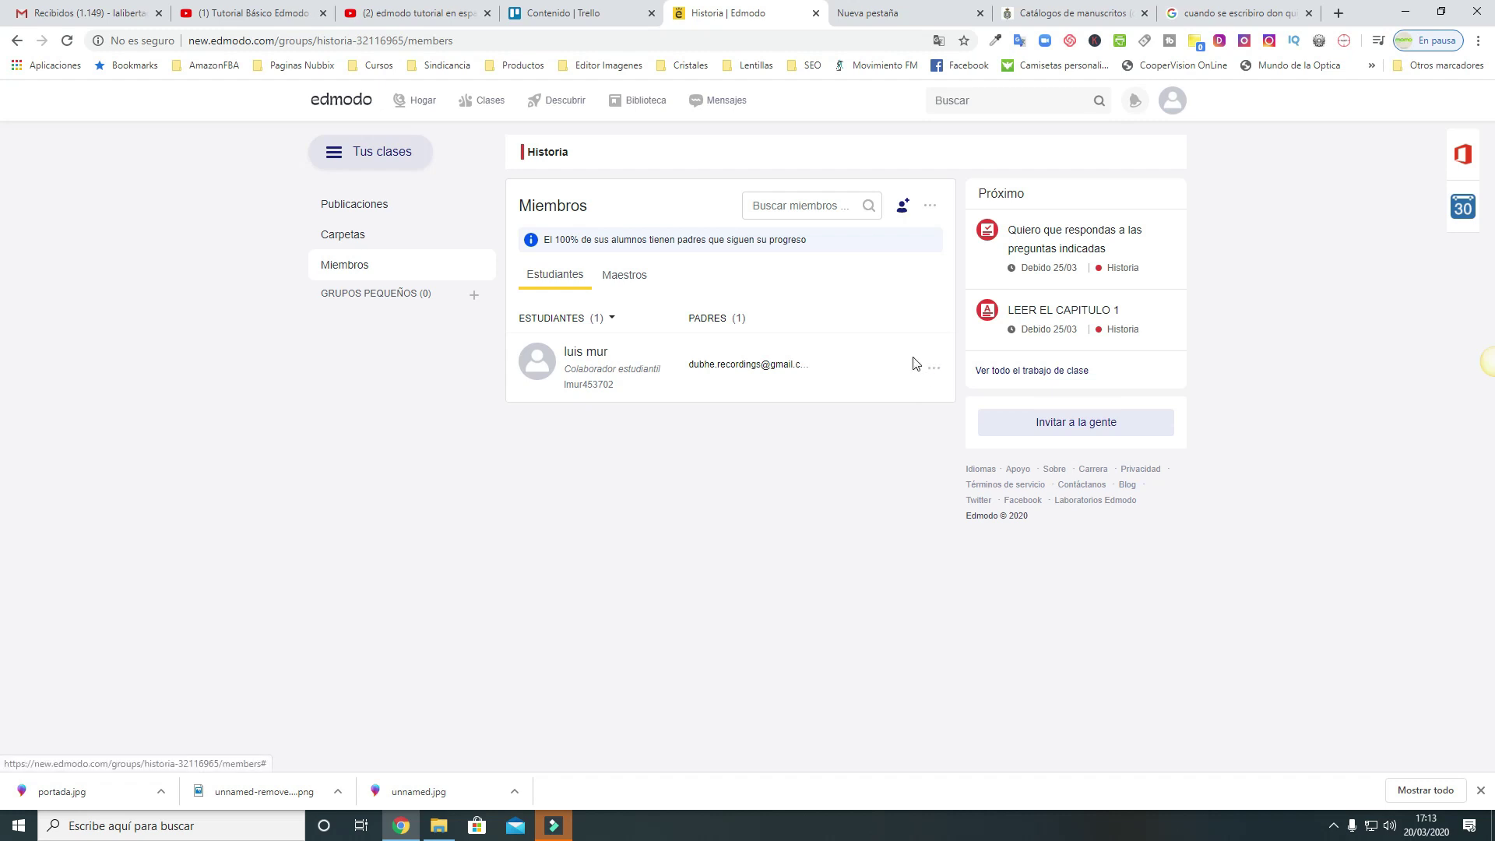
left_click(936, 374)
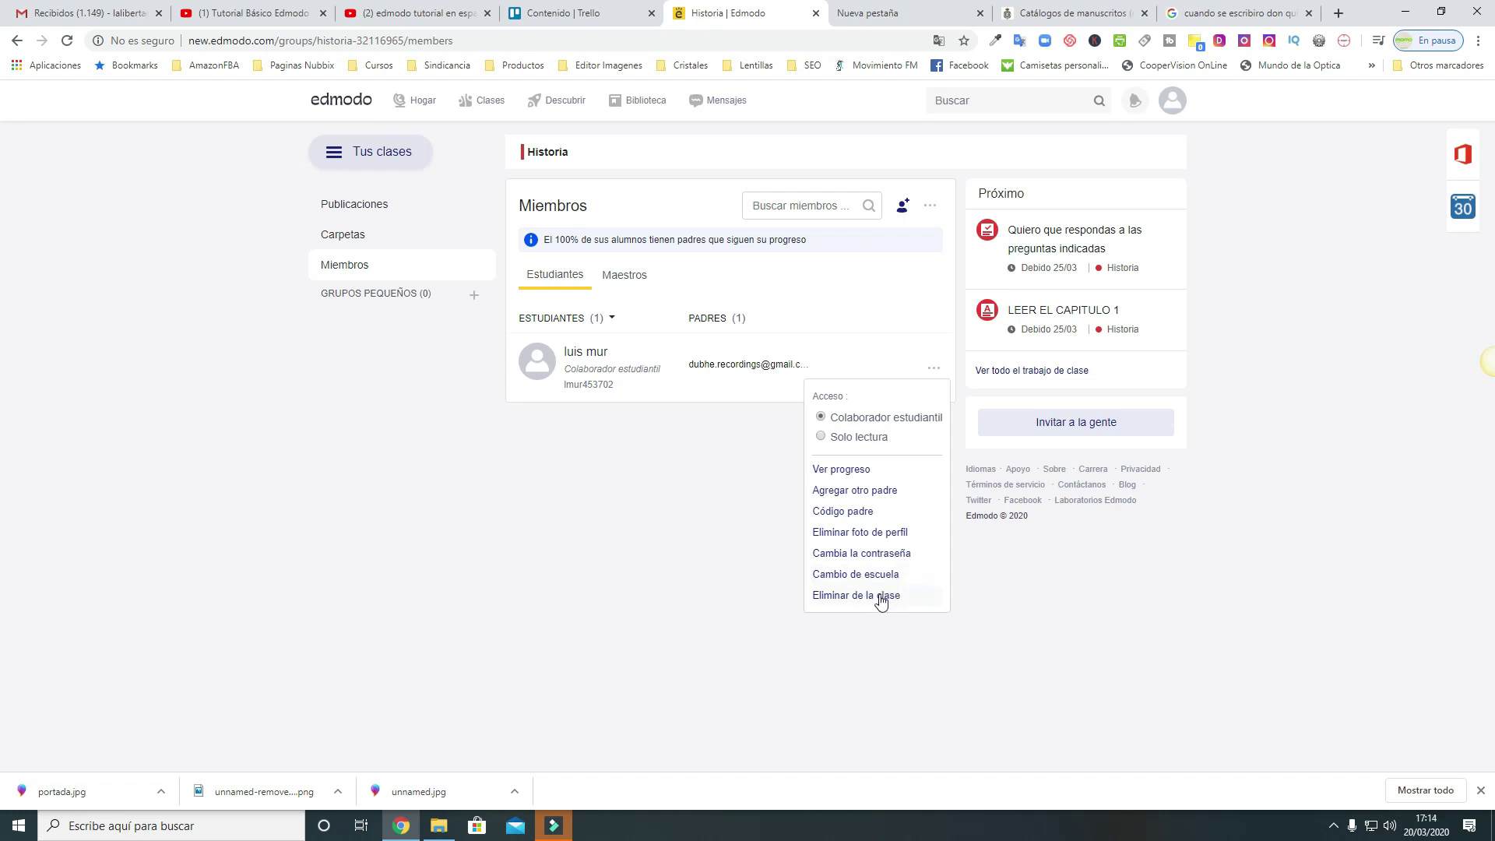
left_click(743, 483)
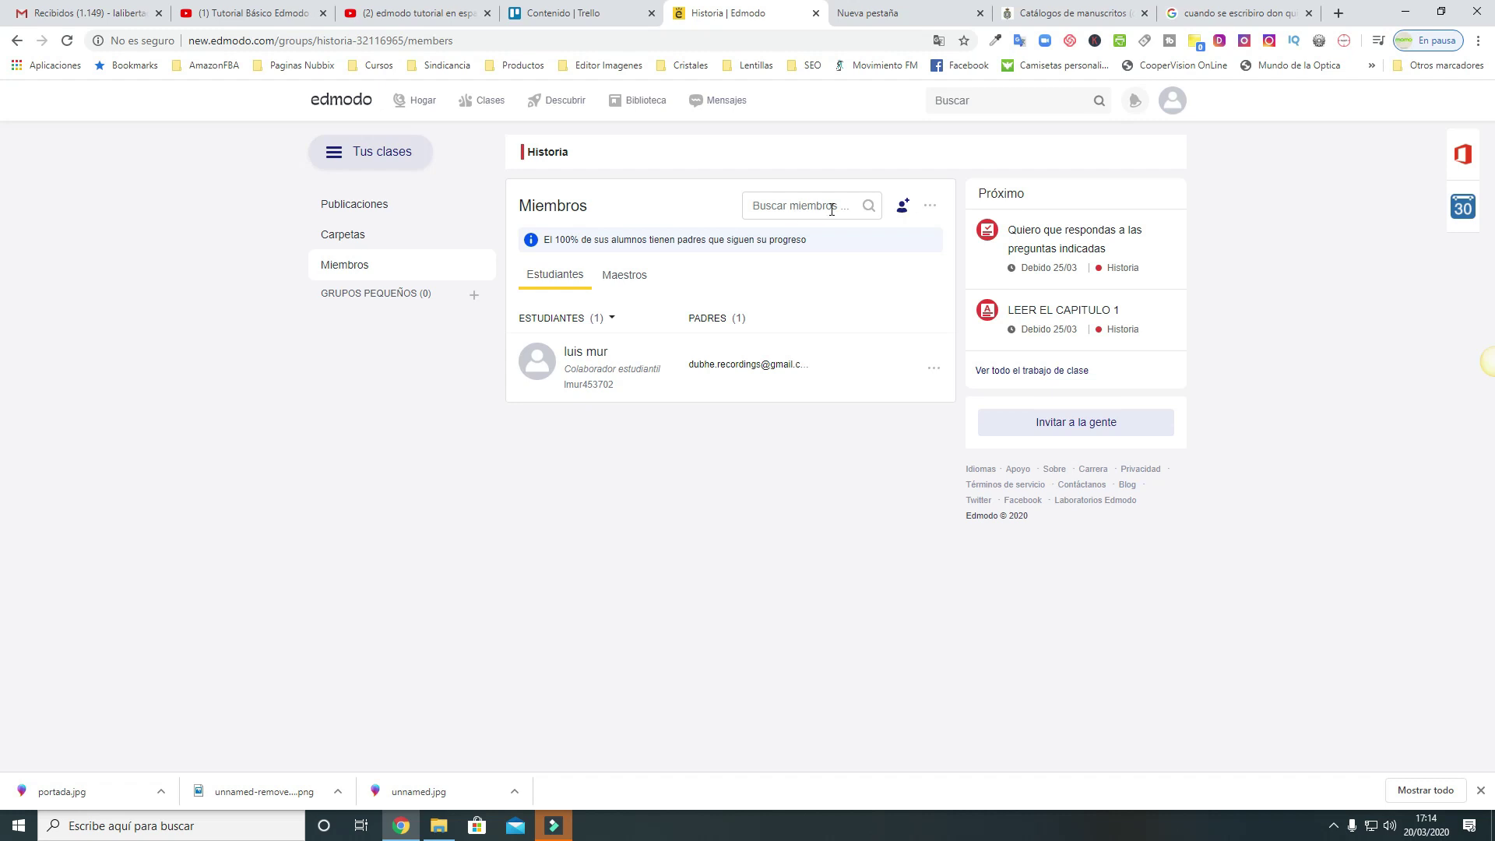
left_click(901, 207)
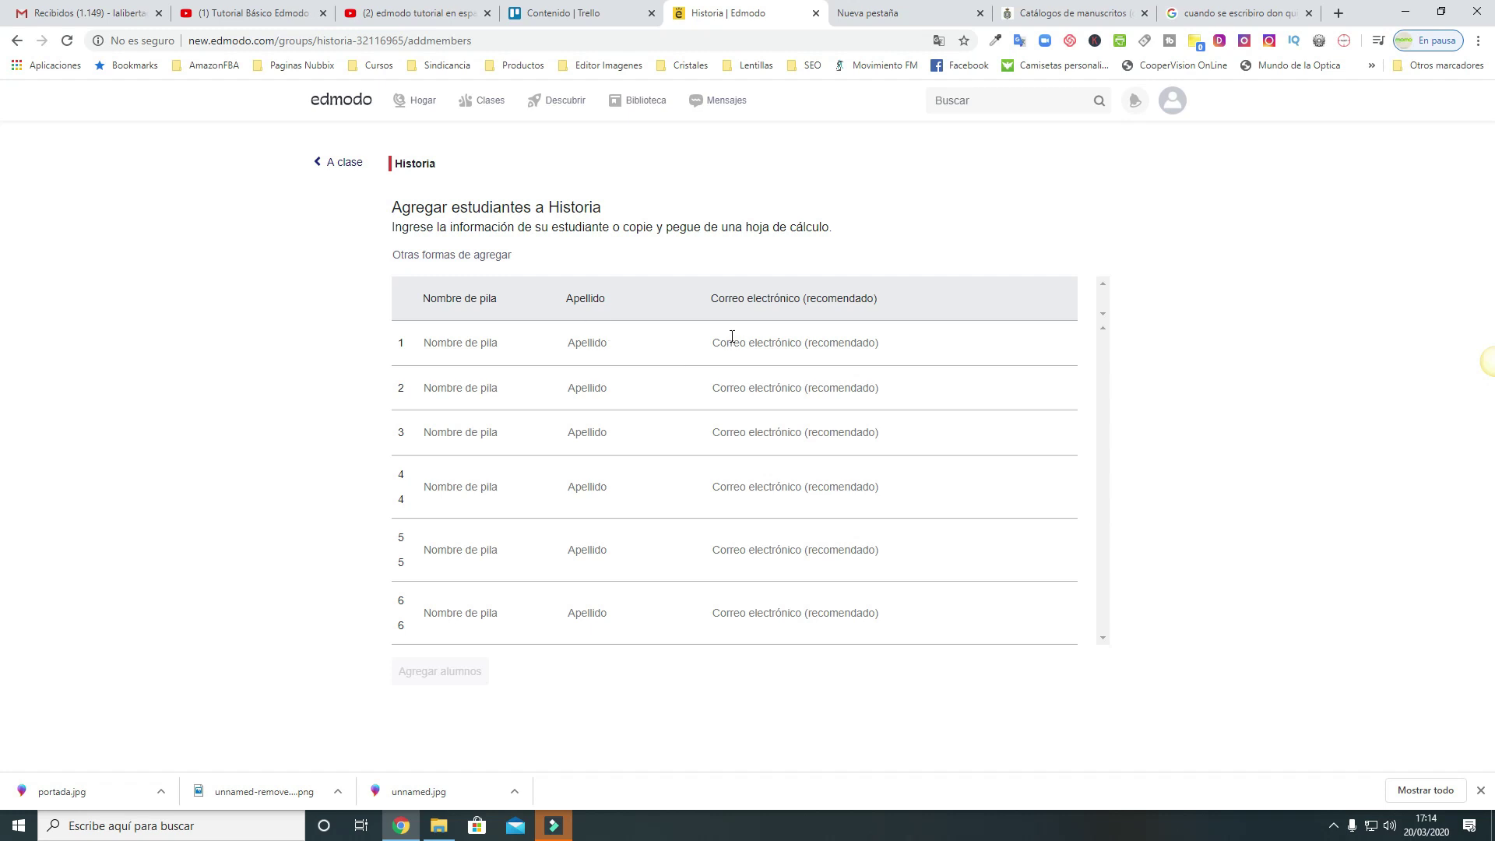
left_click(325, 161)
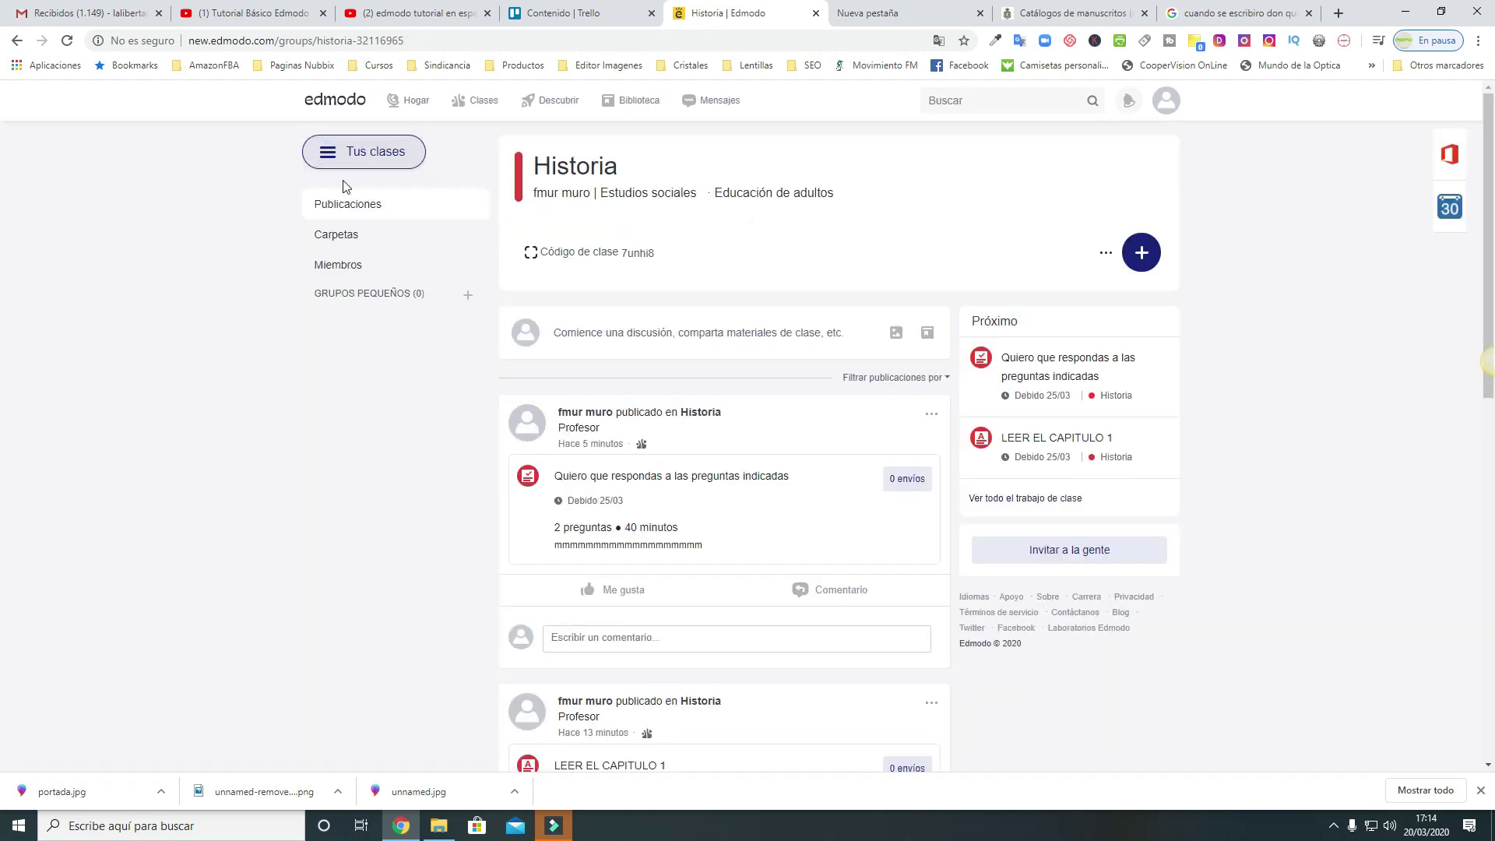
left_click(346, 267)
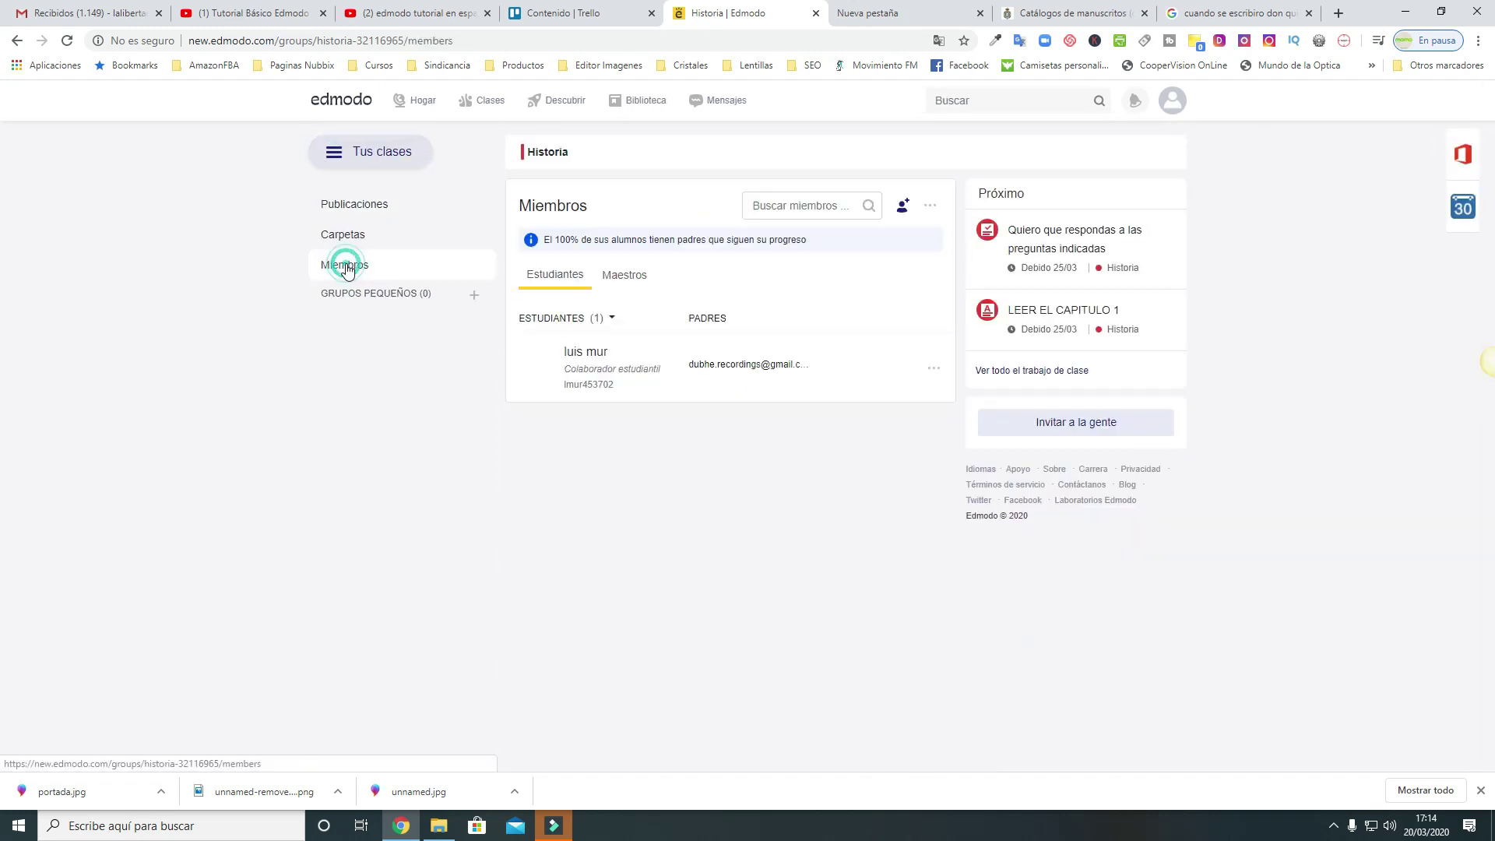
left_click(930, 206)
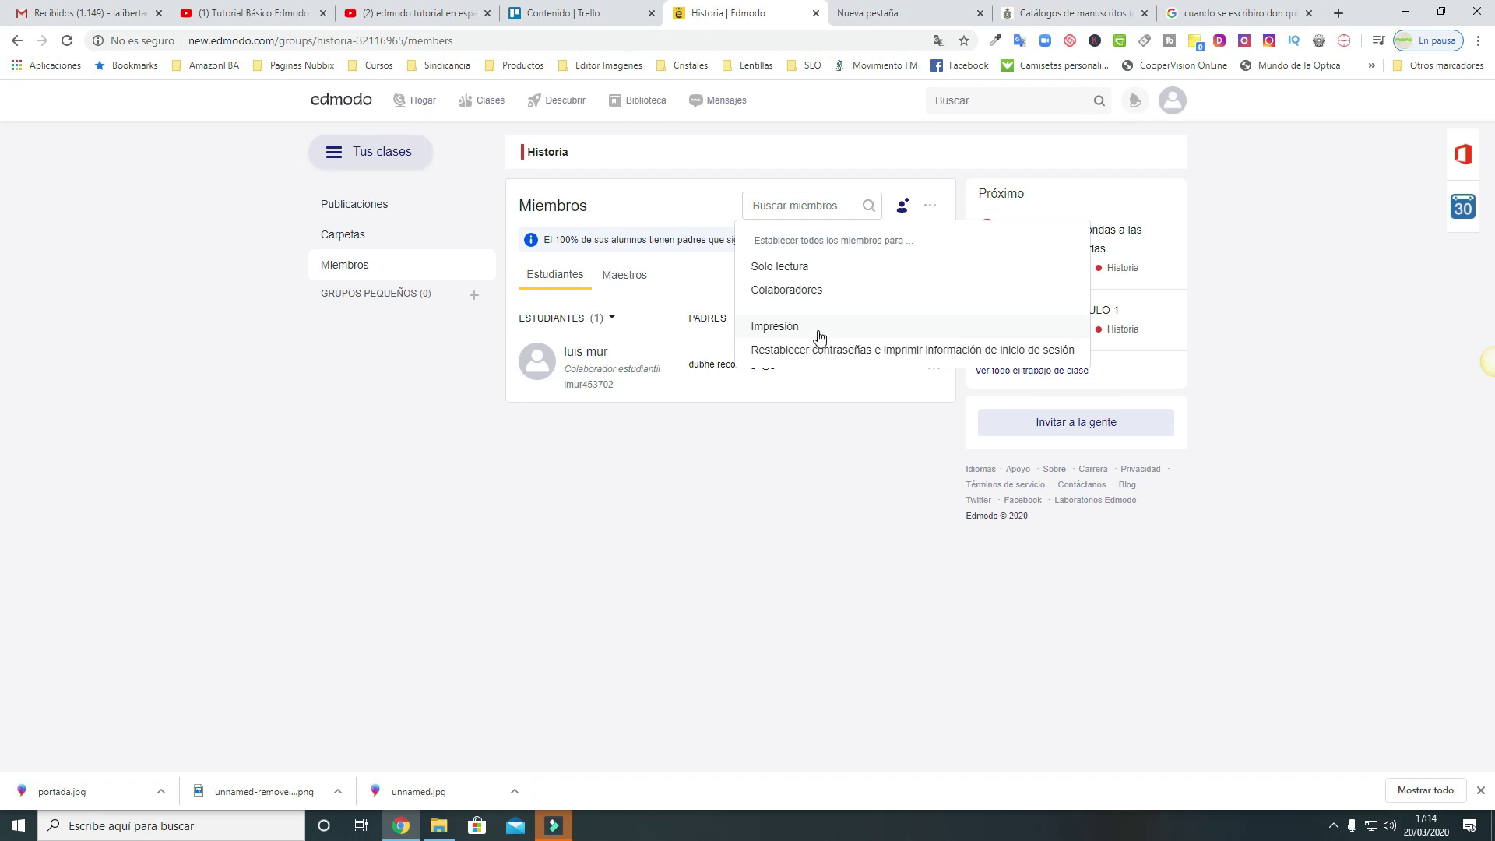
left_click(372, 204)
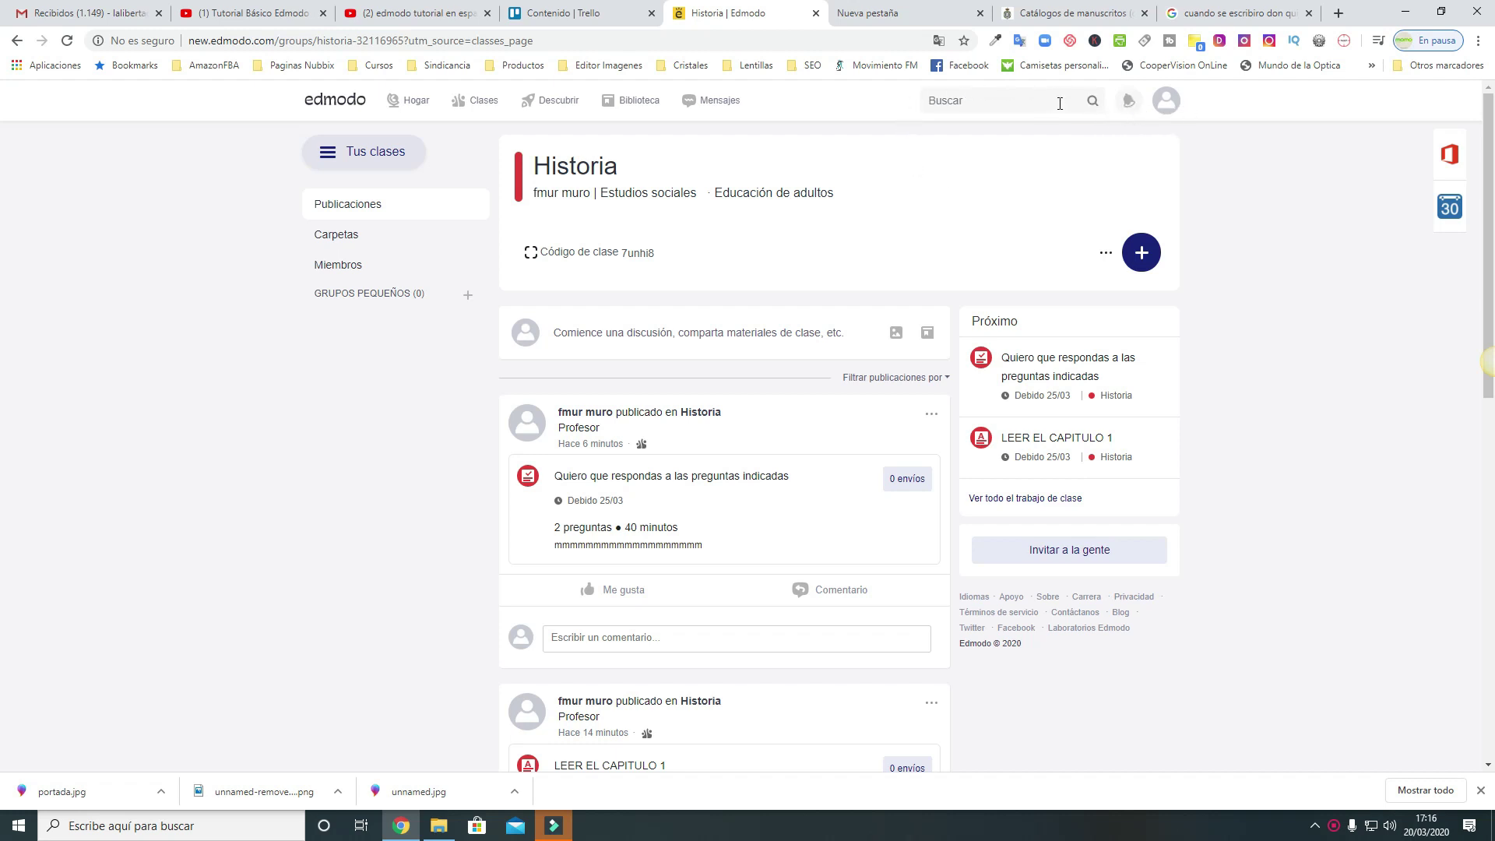
left_click(1168, 105)
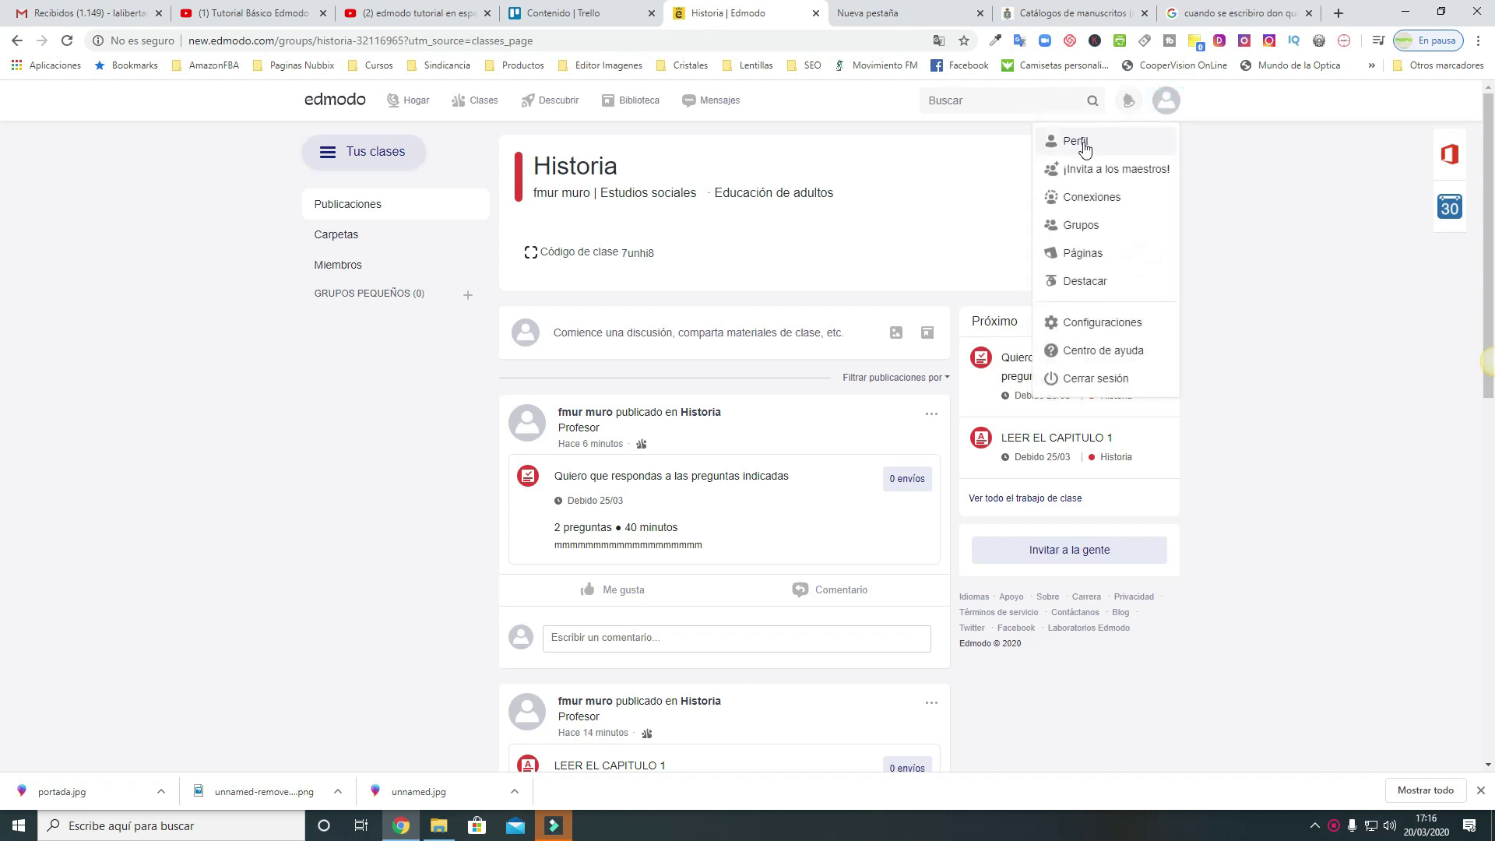
left_click(1112, 198)
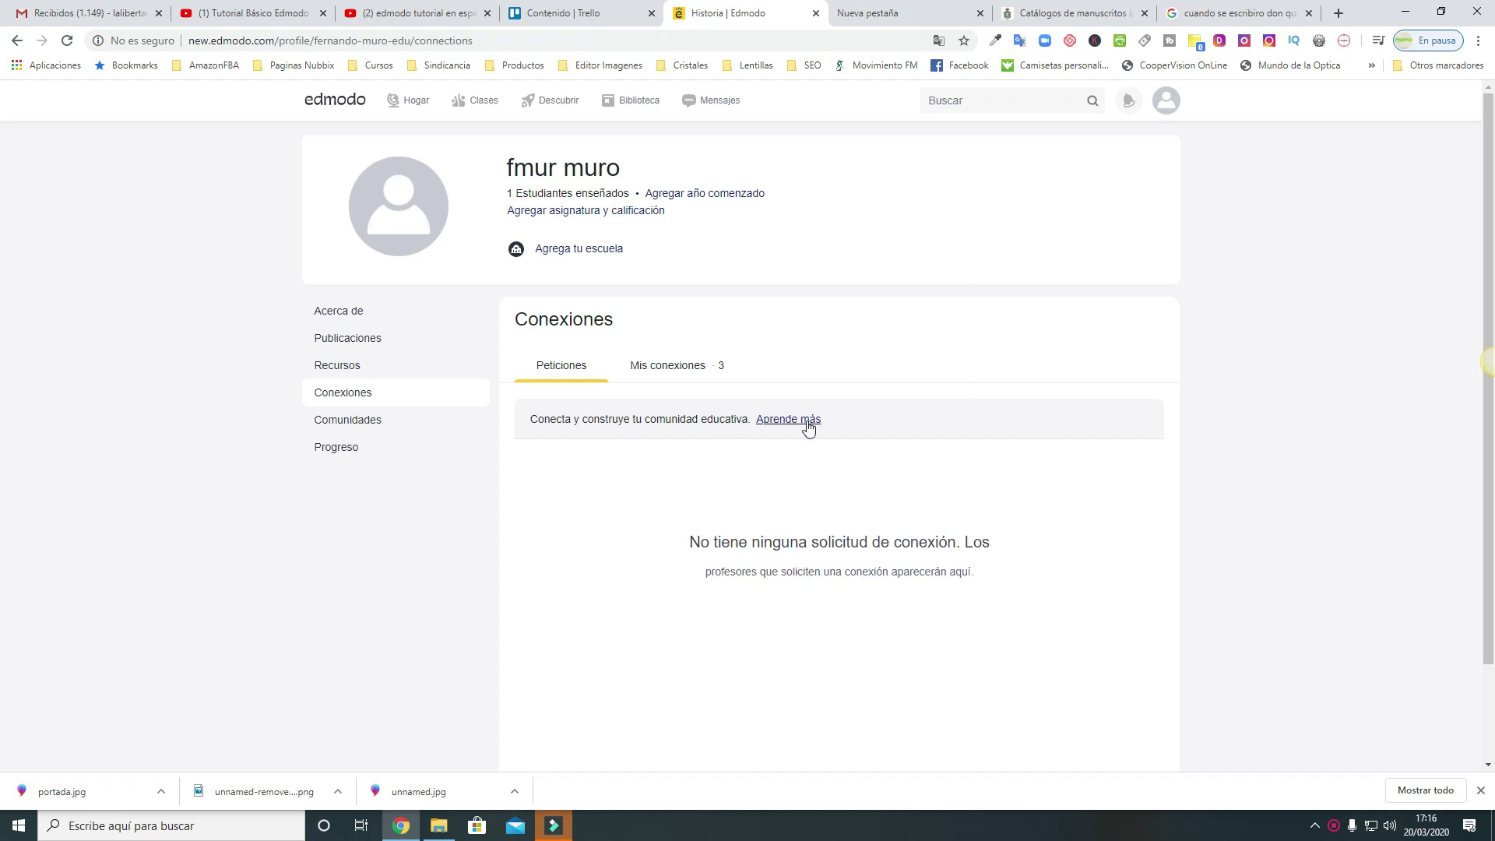
left_click(1165, 100)
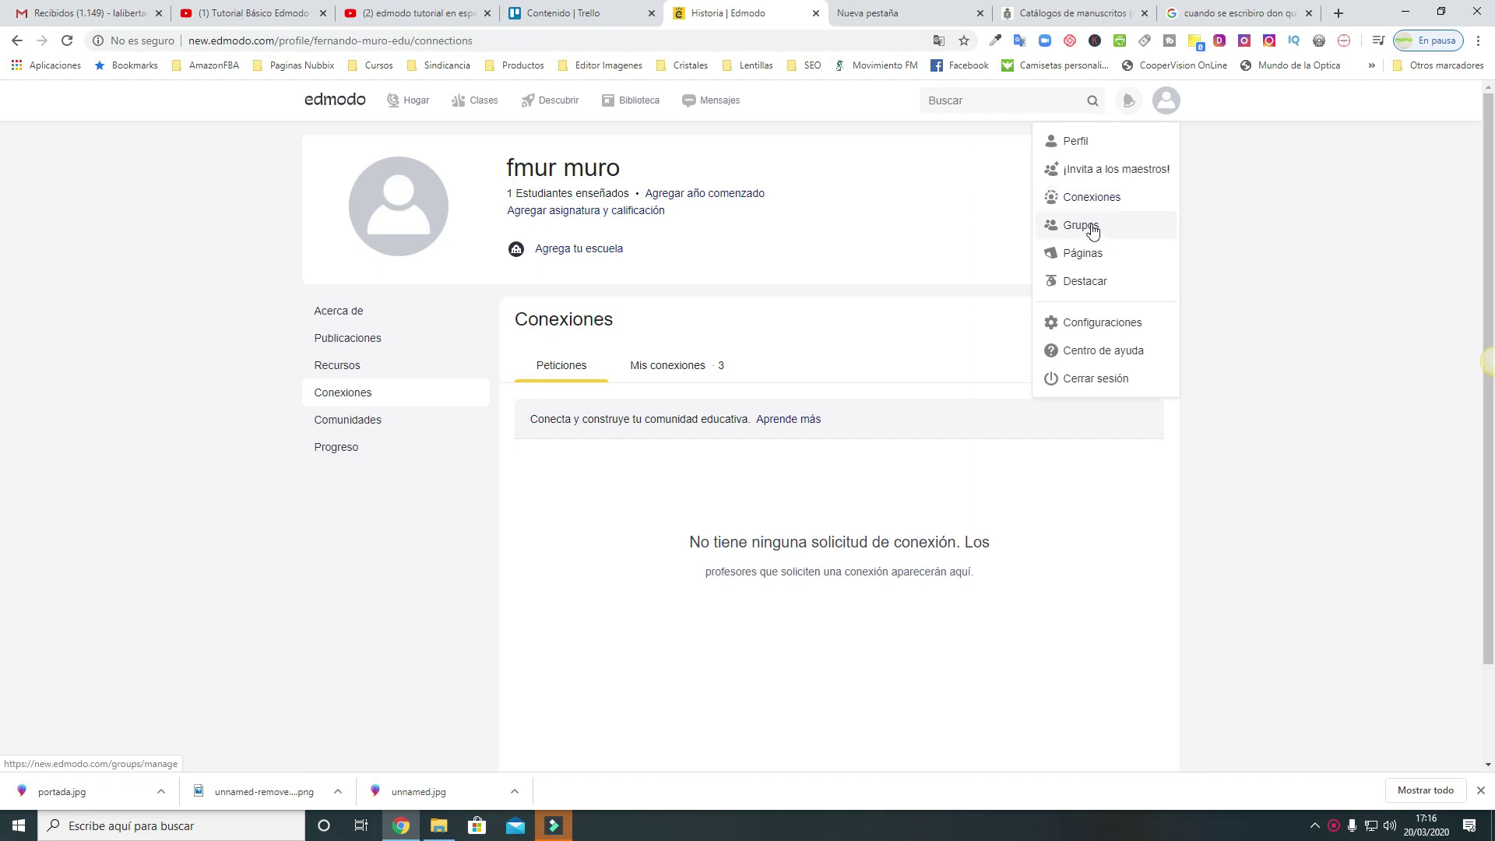
left_click(1091, 226)
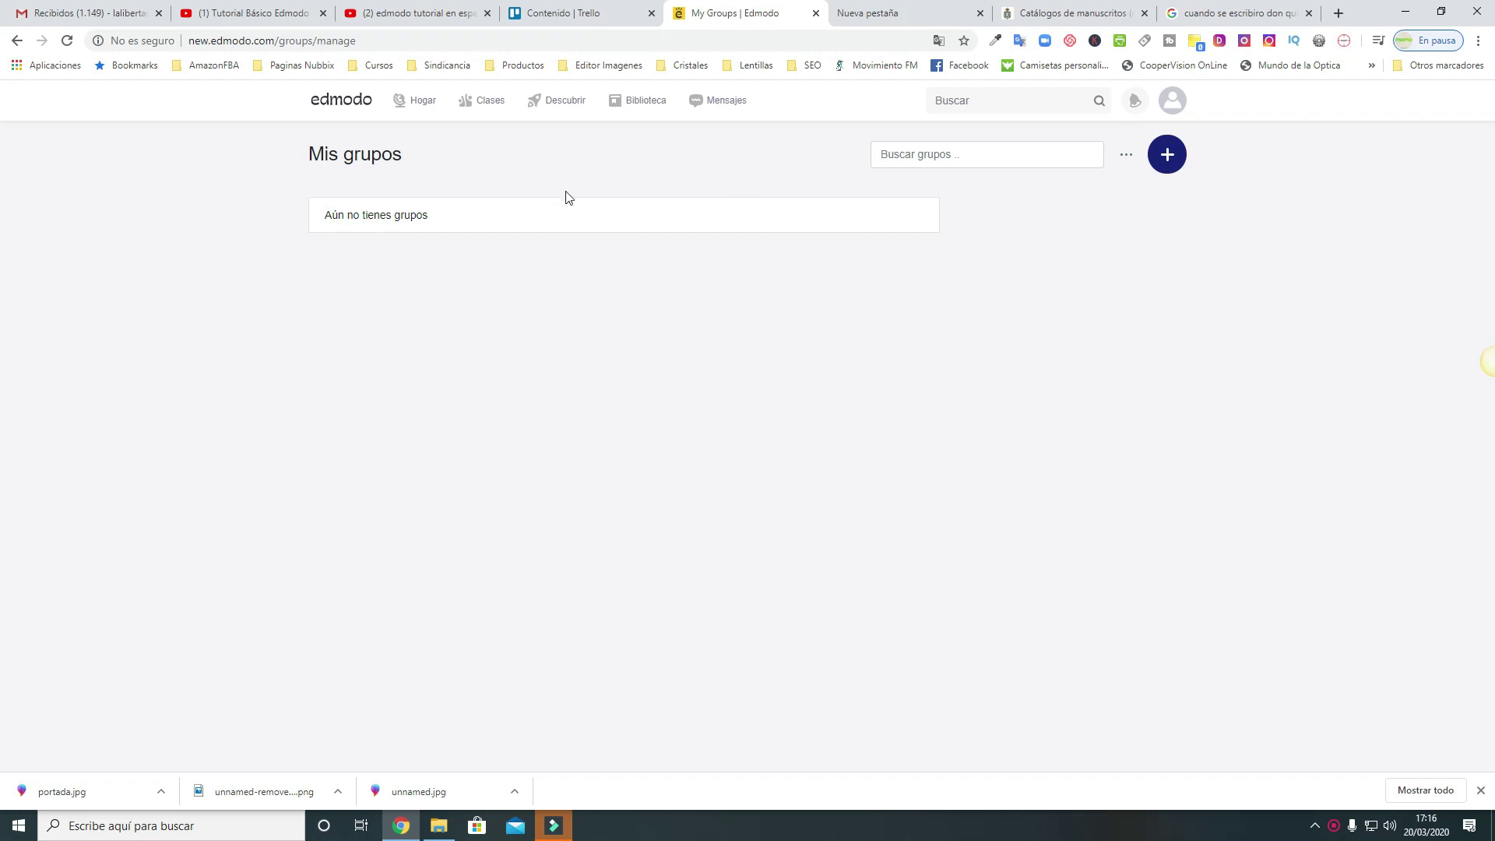
left_click(1167, 155)
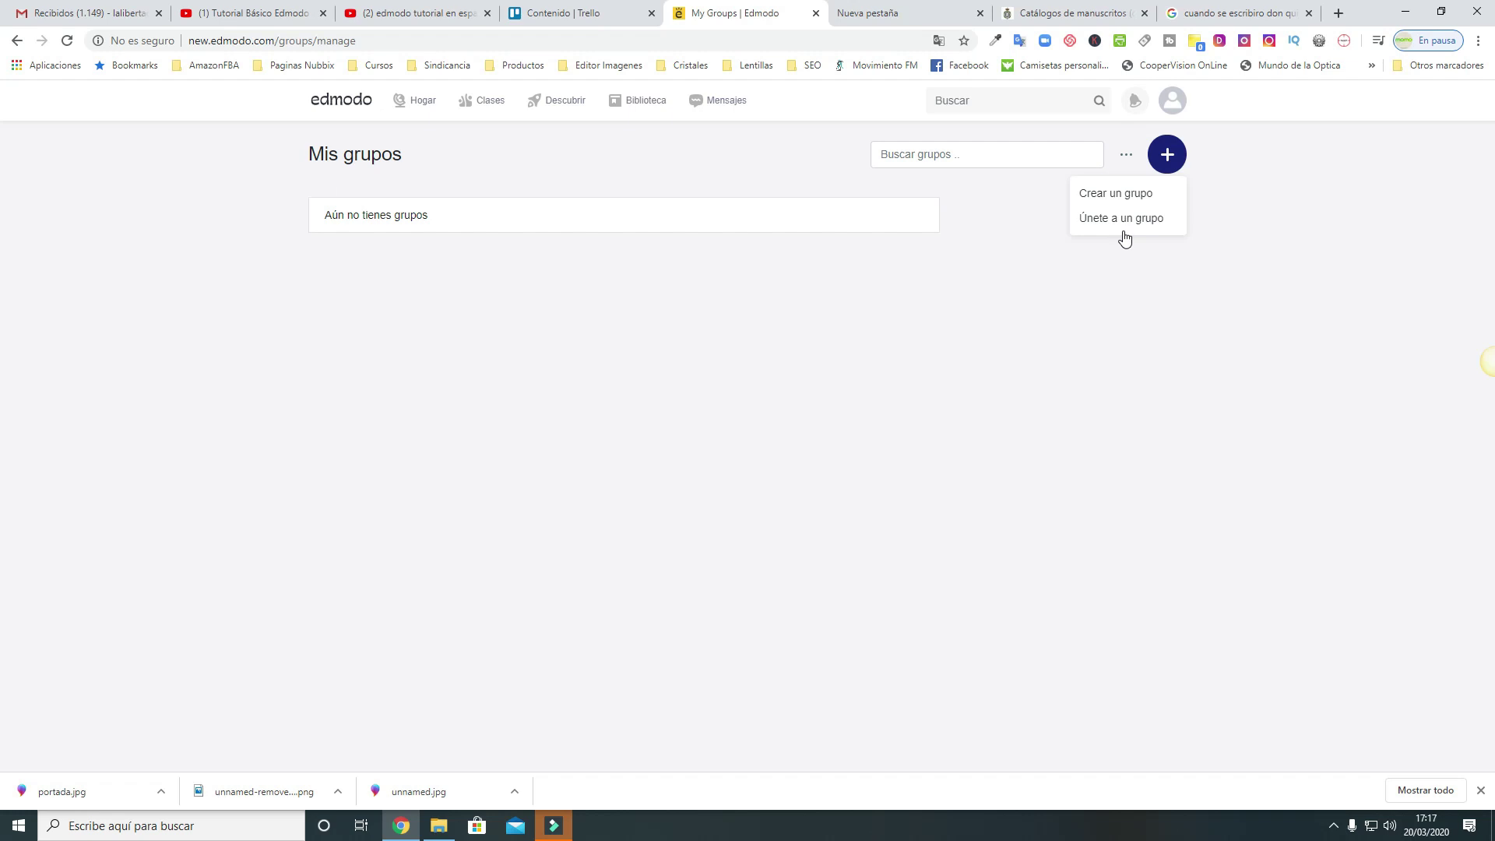
left_click(1172, 102)
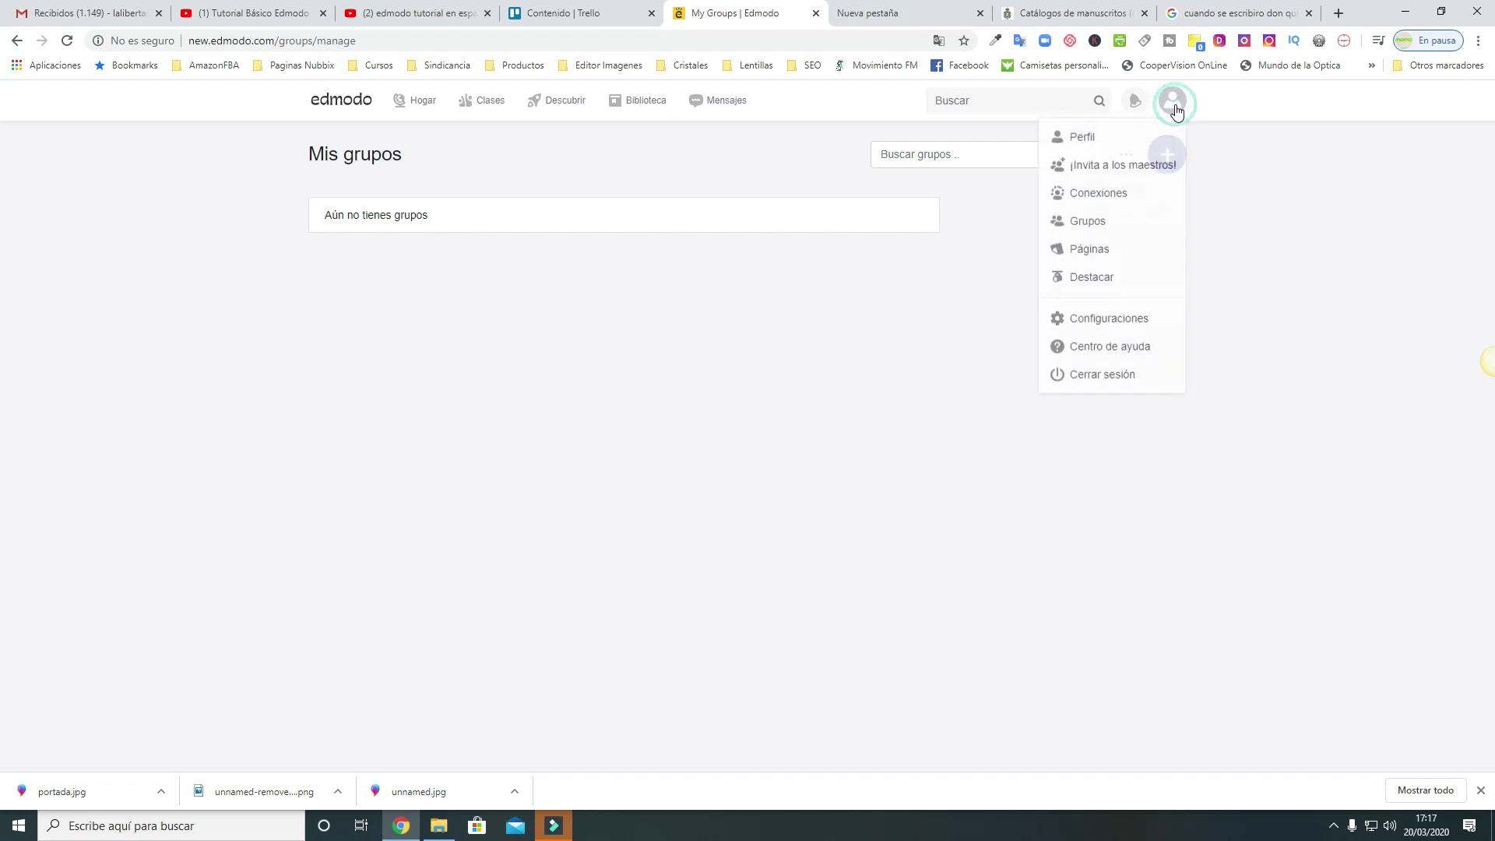
left_click(1111, 254)
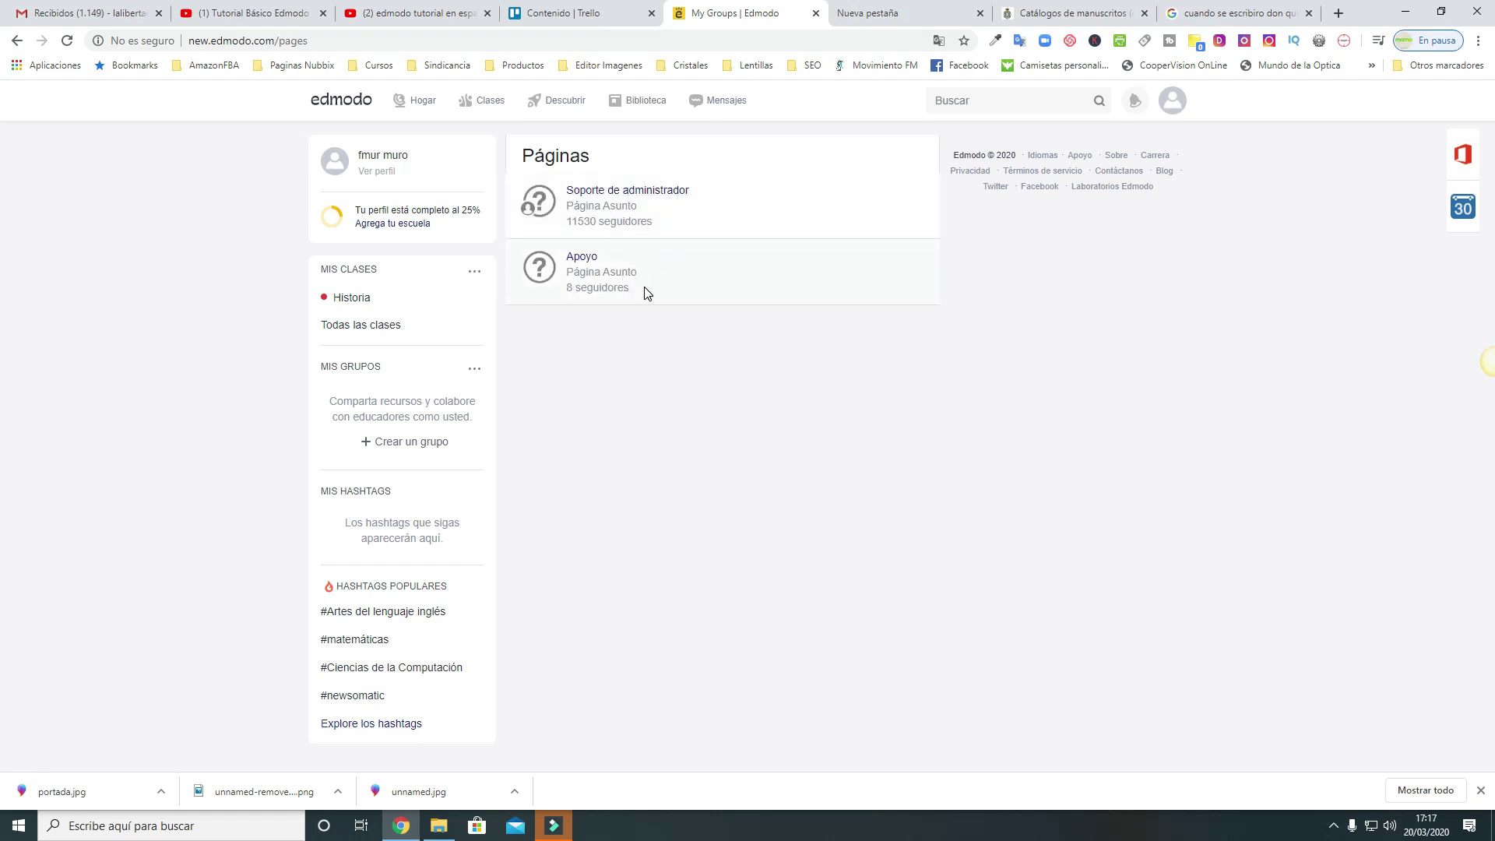
left_click(487, 102)
left_click(428, 307)
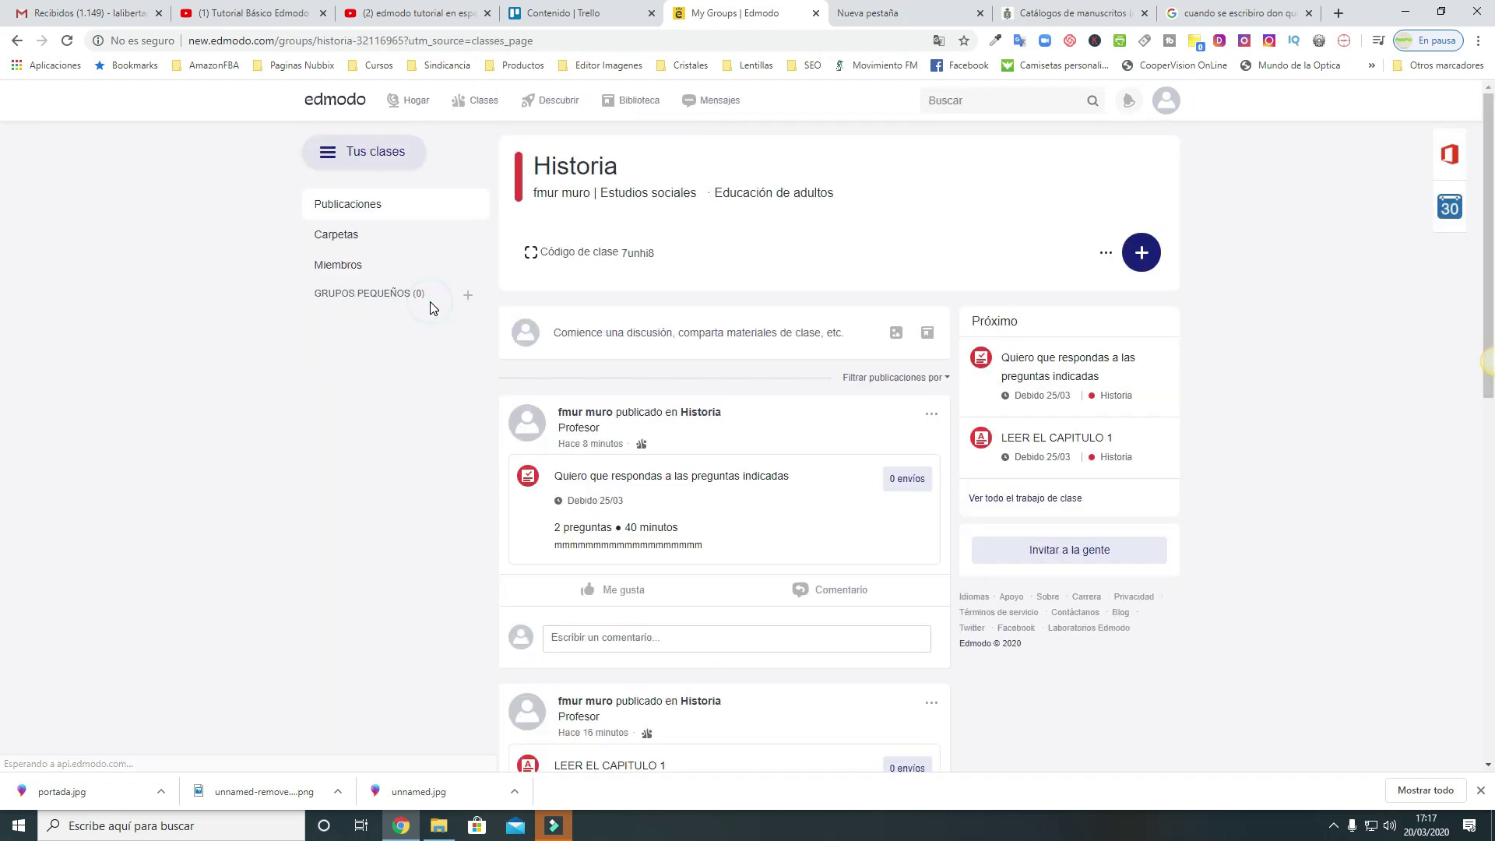
left_click(1166, 101)
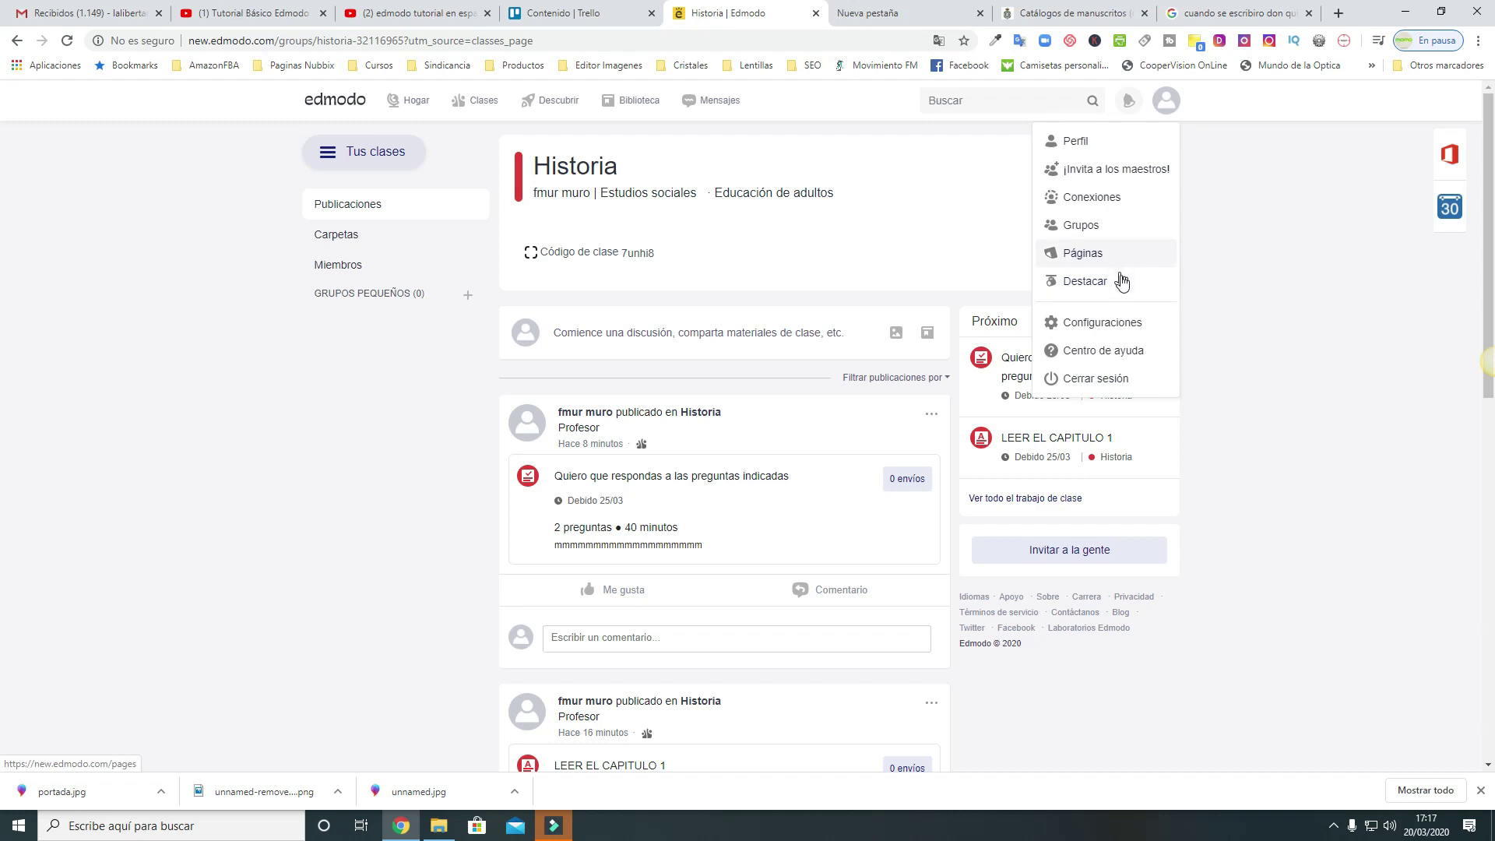
left_click(1138, 323)
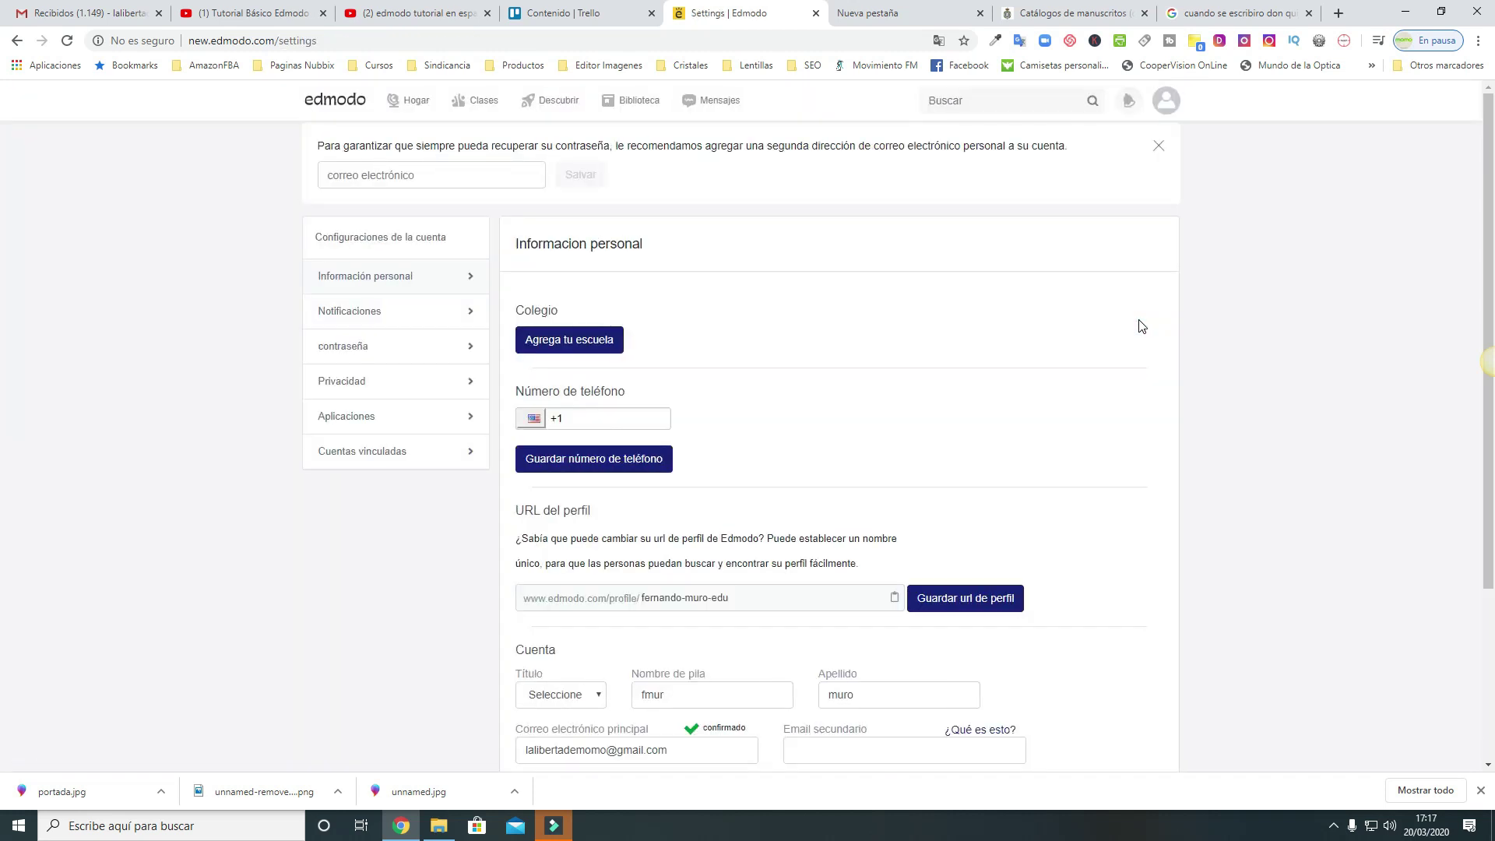
scroll(1138, 325, "down", 3)
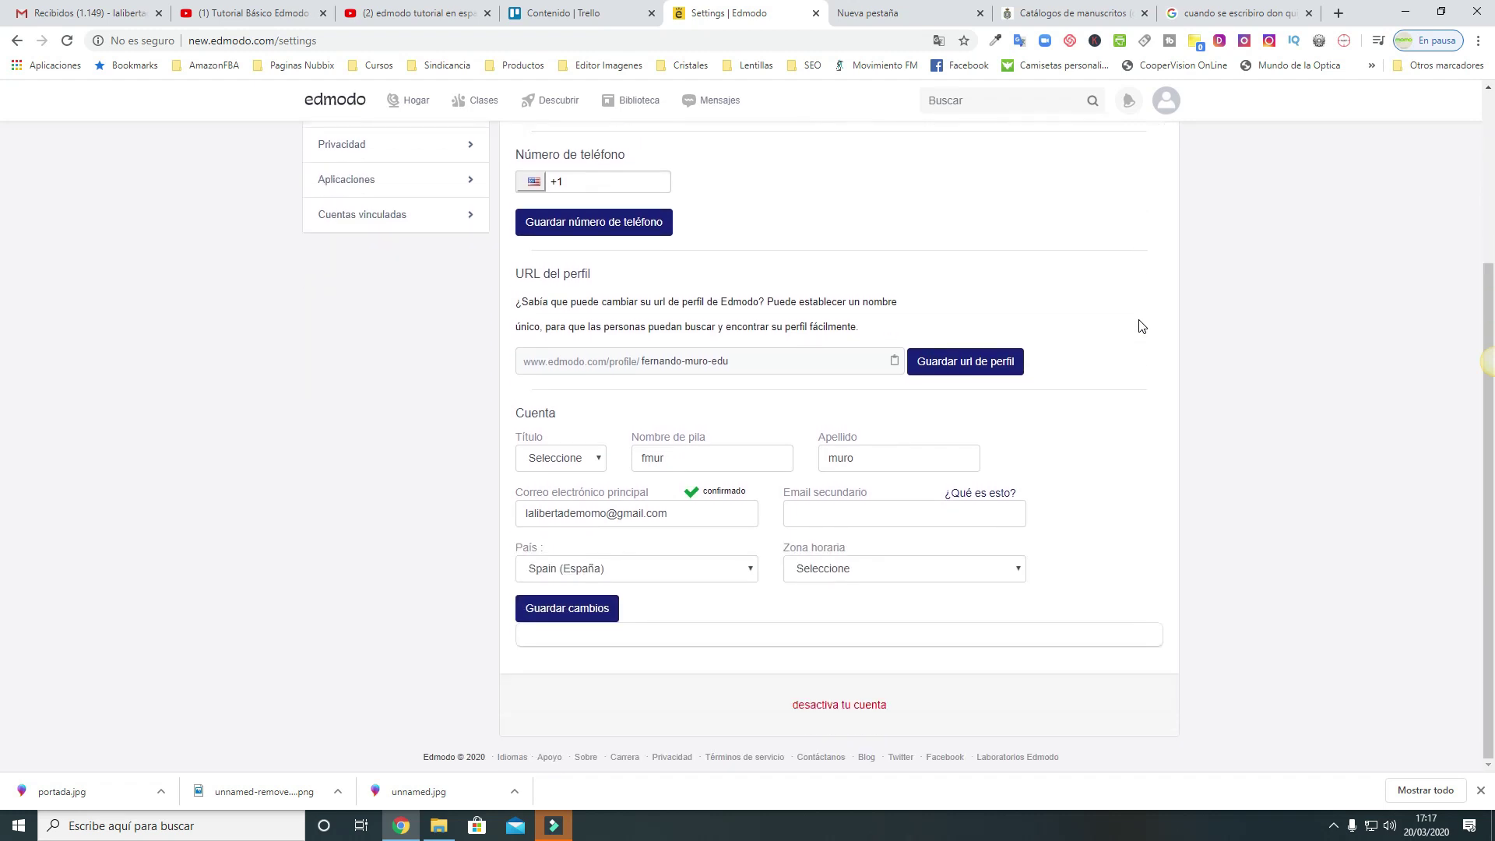
scroll(1138, 326, "up", 3)
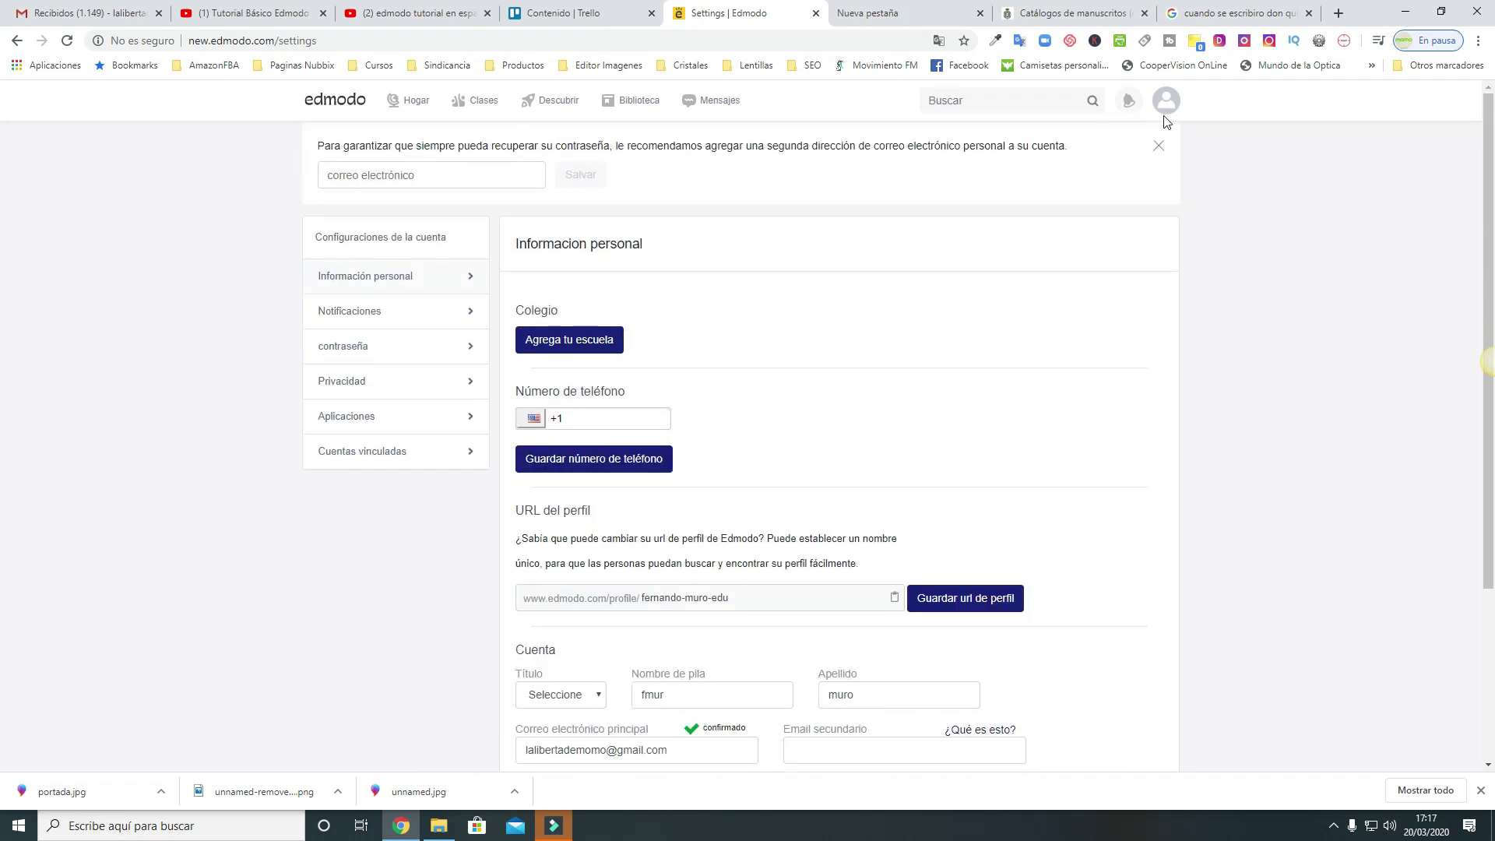
left_click(477, 100)
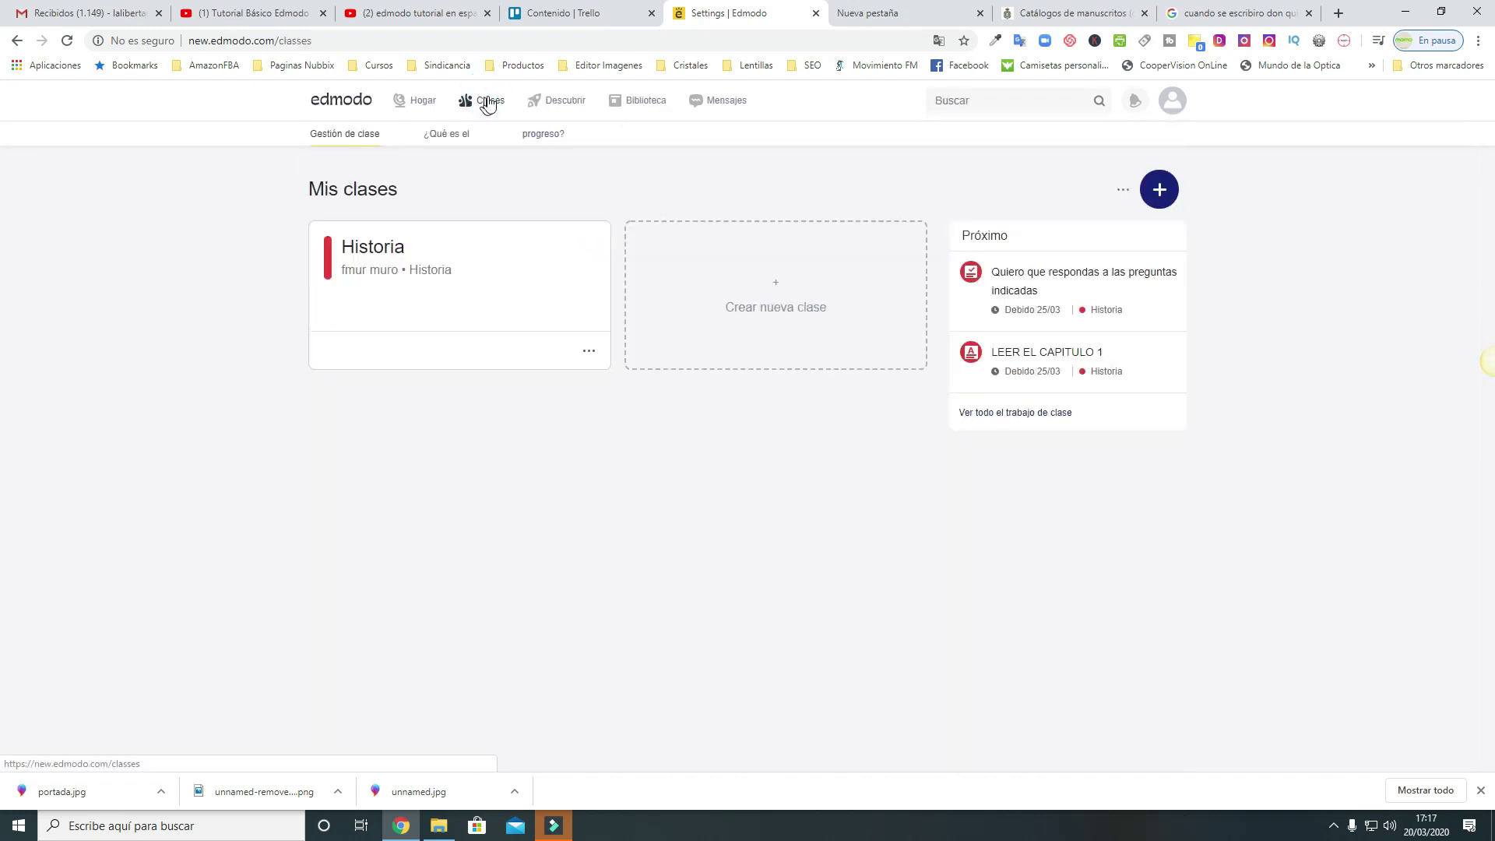
left_click(467, 262)
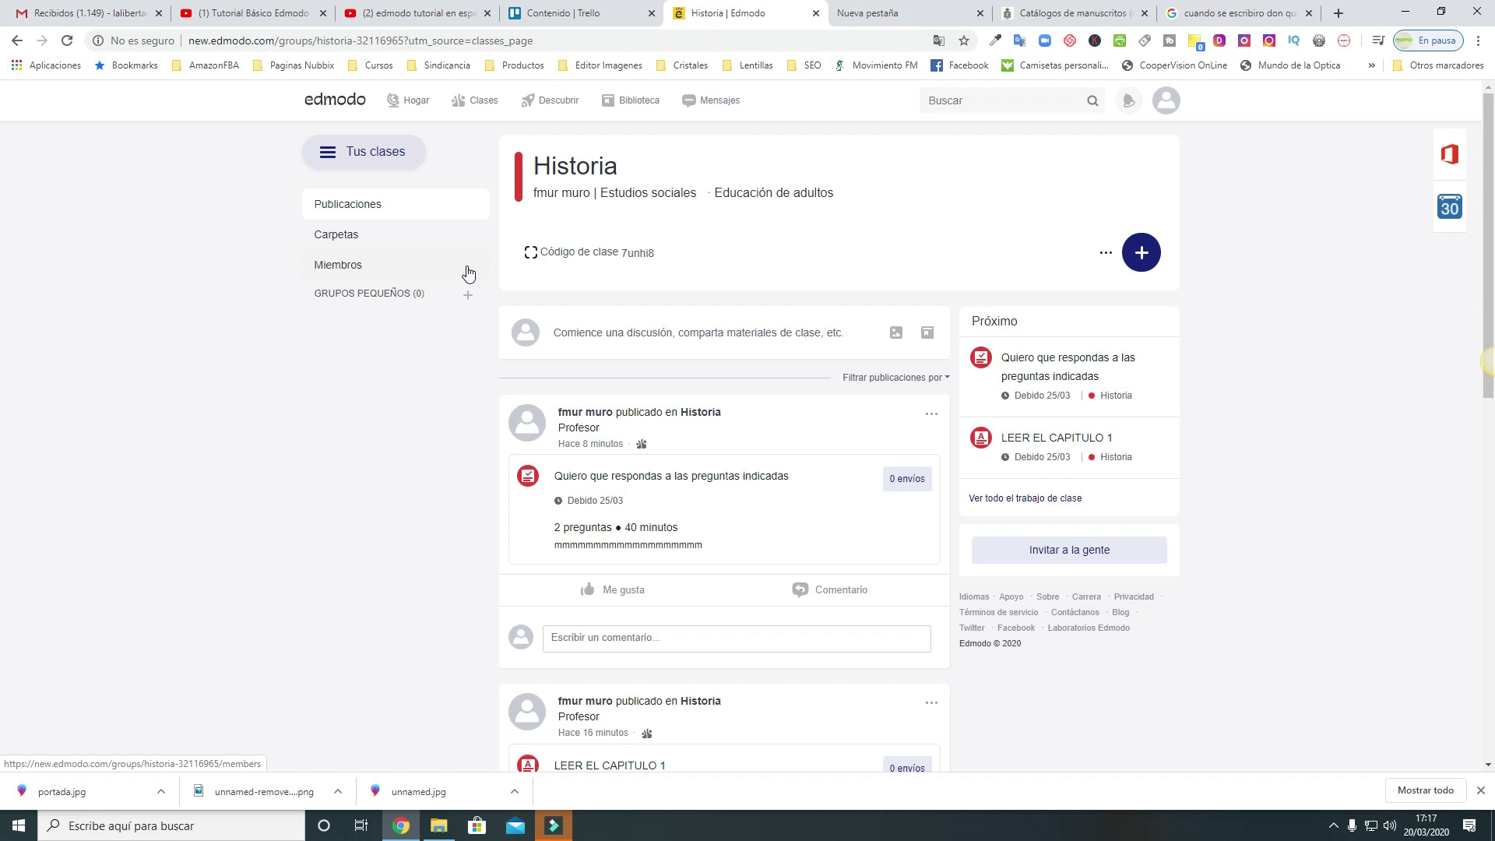
Preview the Office online tools and the weekly planner's upcoming Historia work, then return home
left_click(1452, 158)
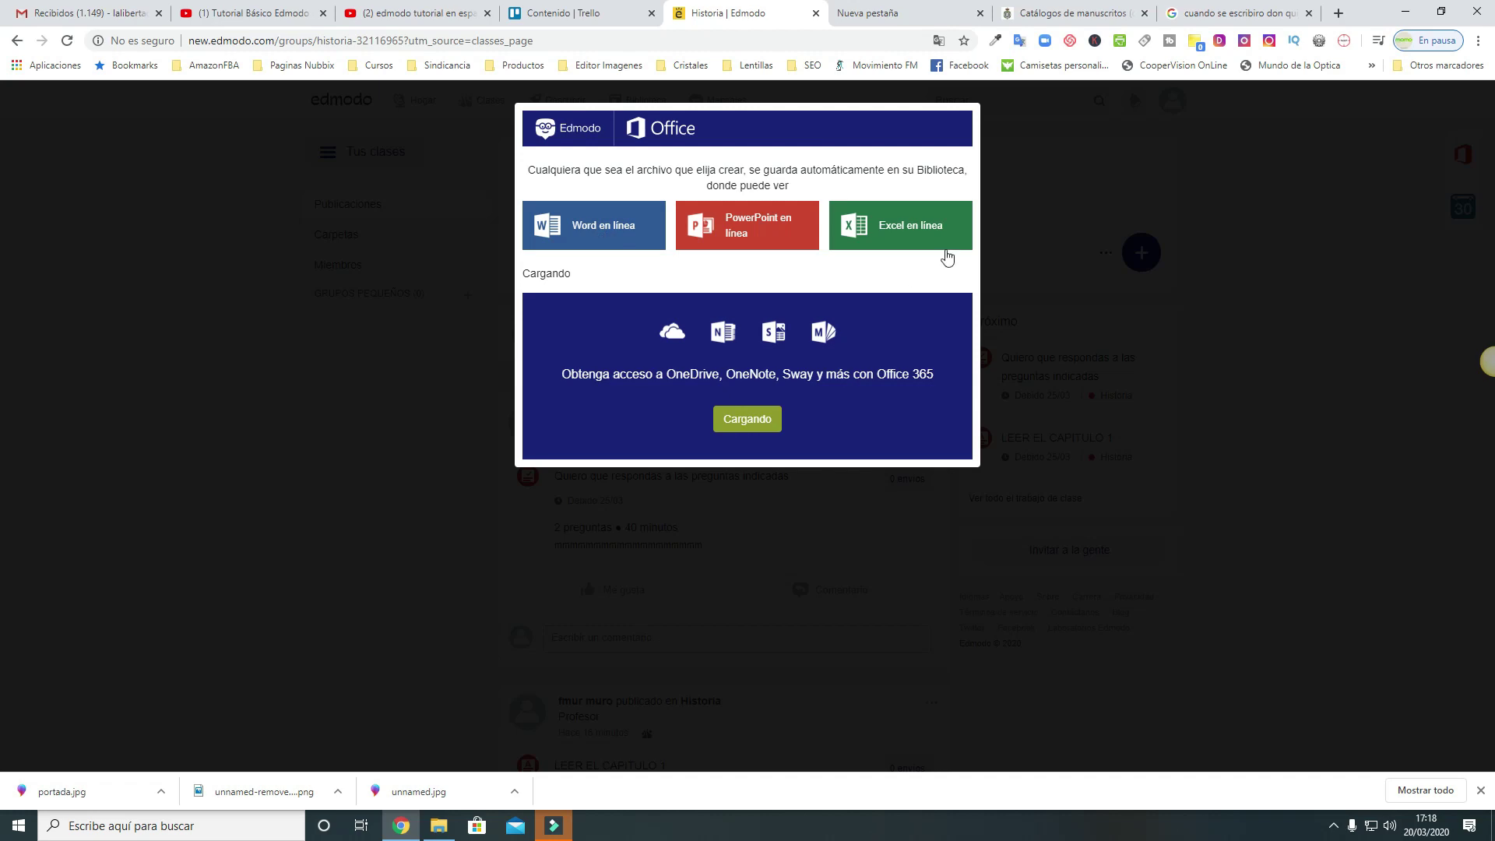
left_click(1168, 366)
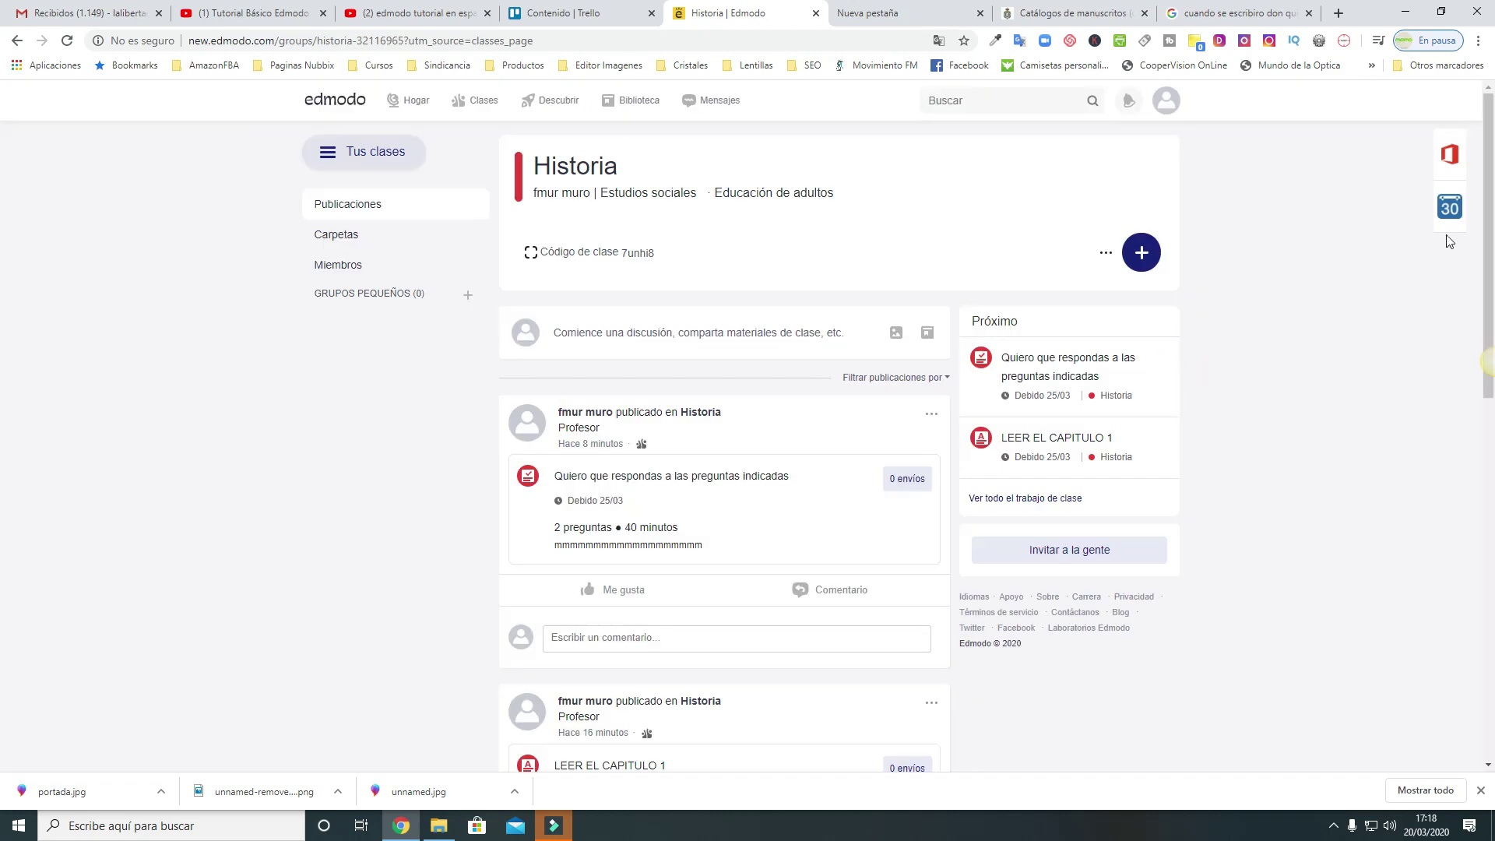
left_click(1449, 211)
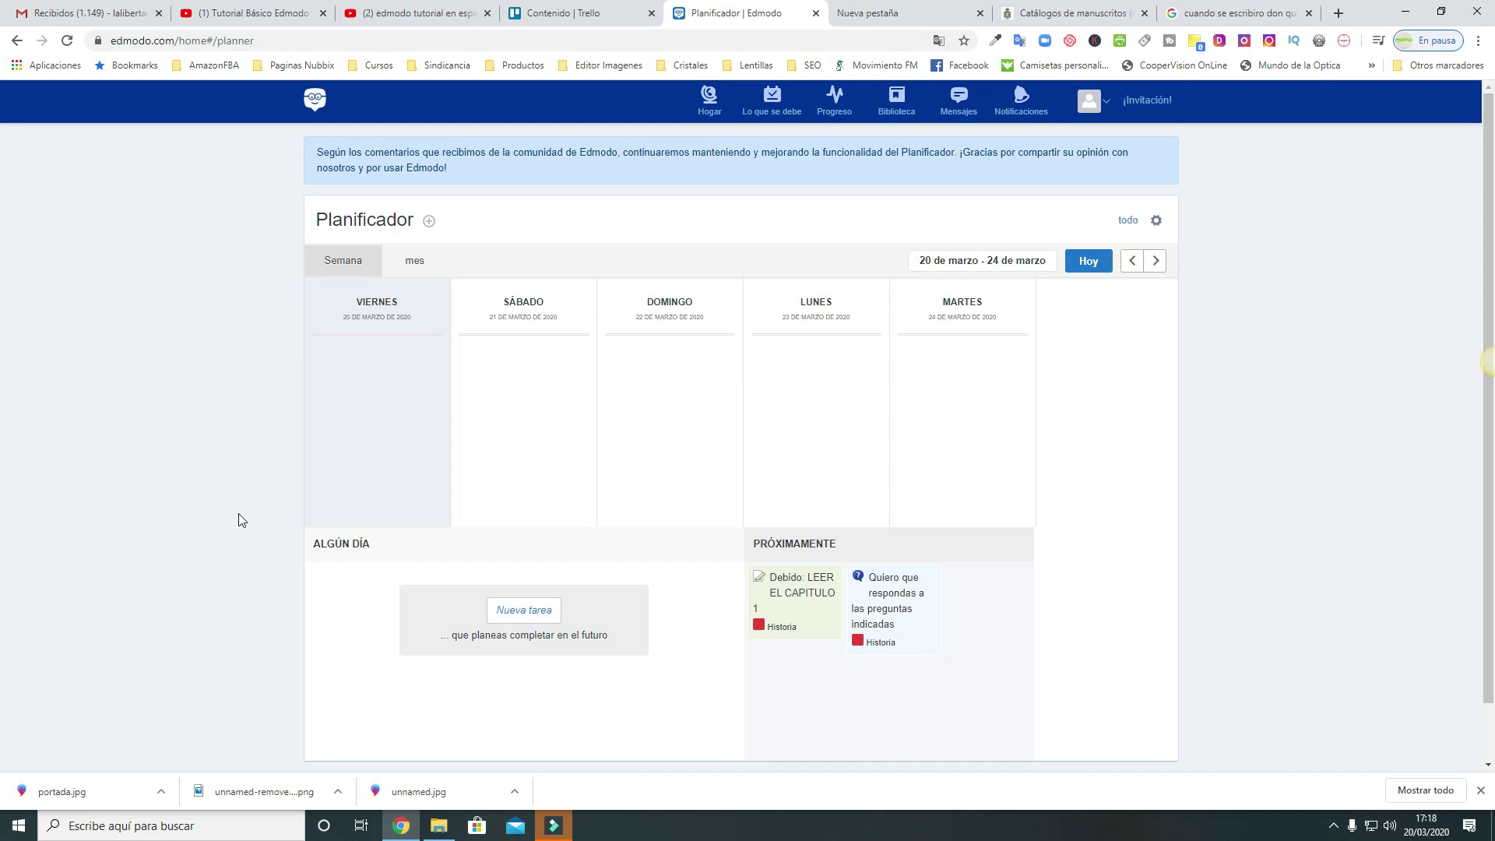
scroll(239, 520, "down", 1)
scroll(238, 521, "up", 1)
left_click(312, 104)
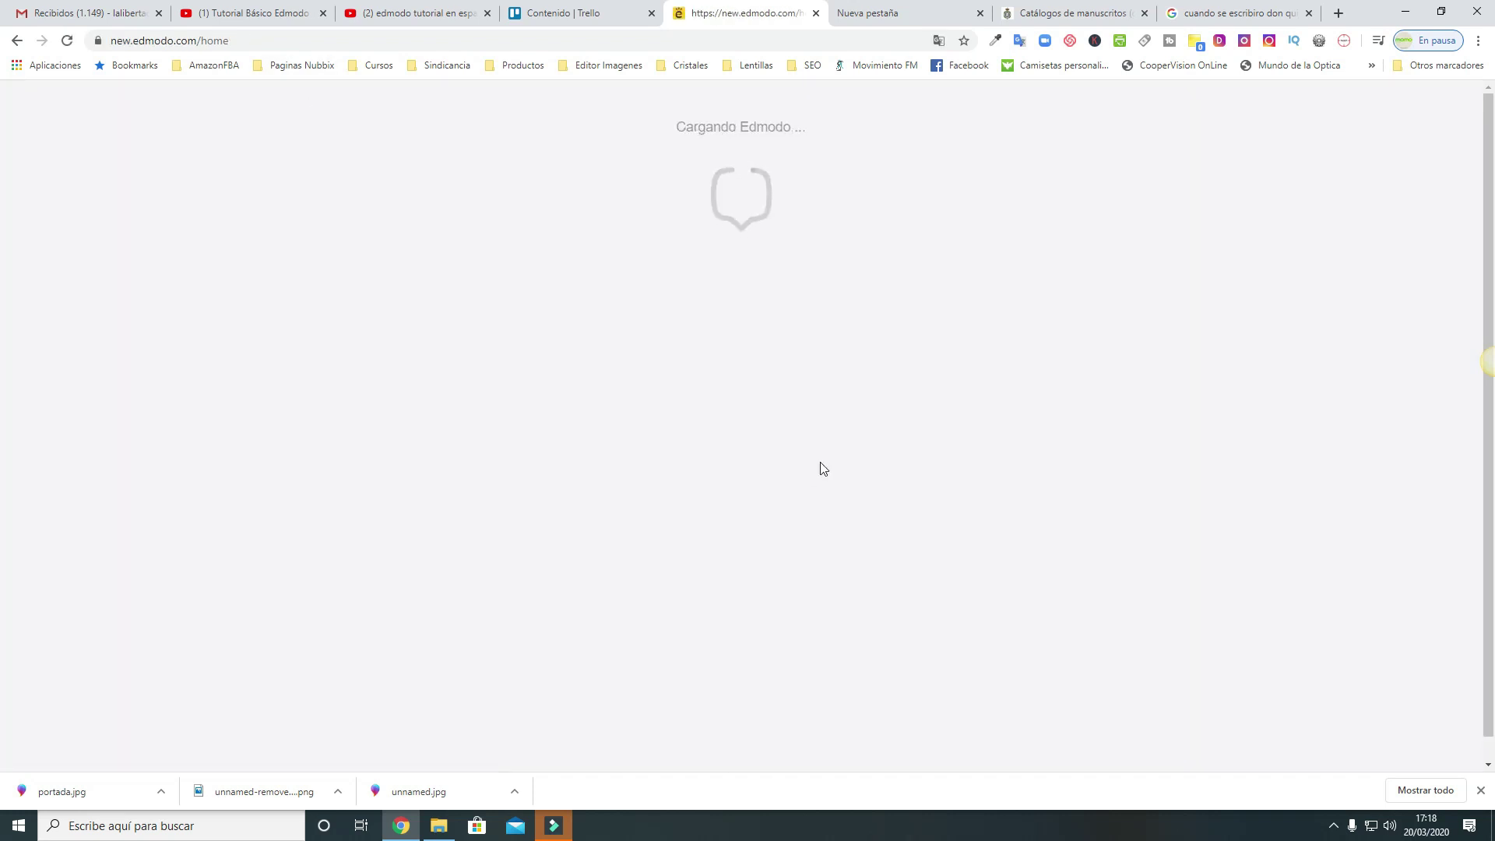